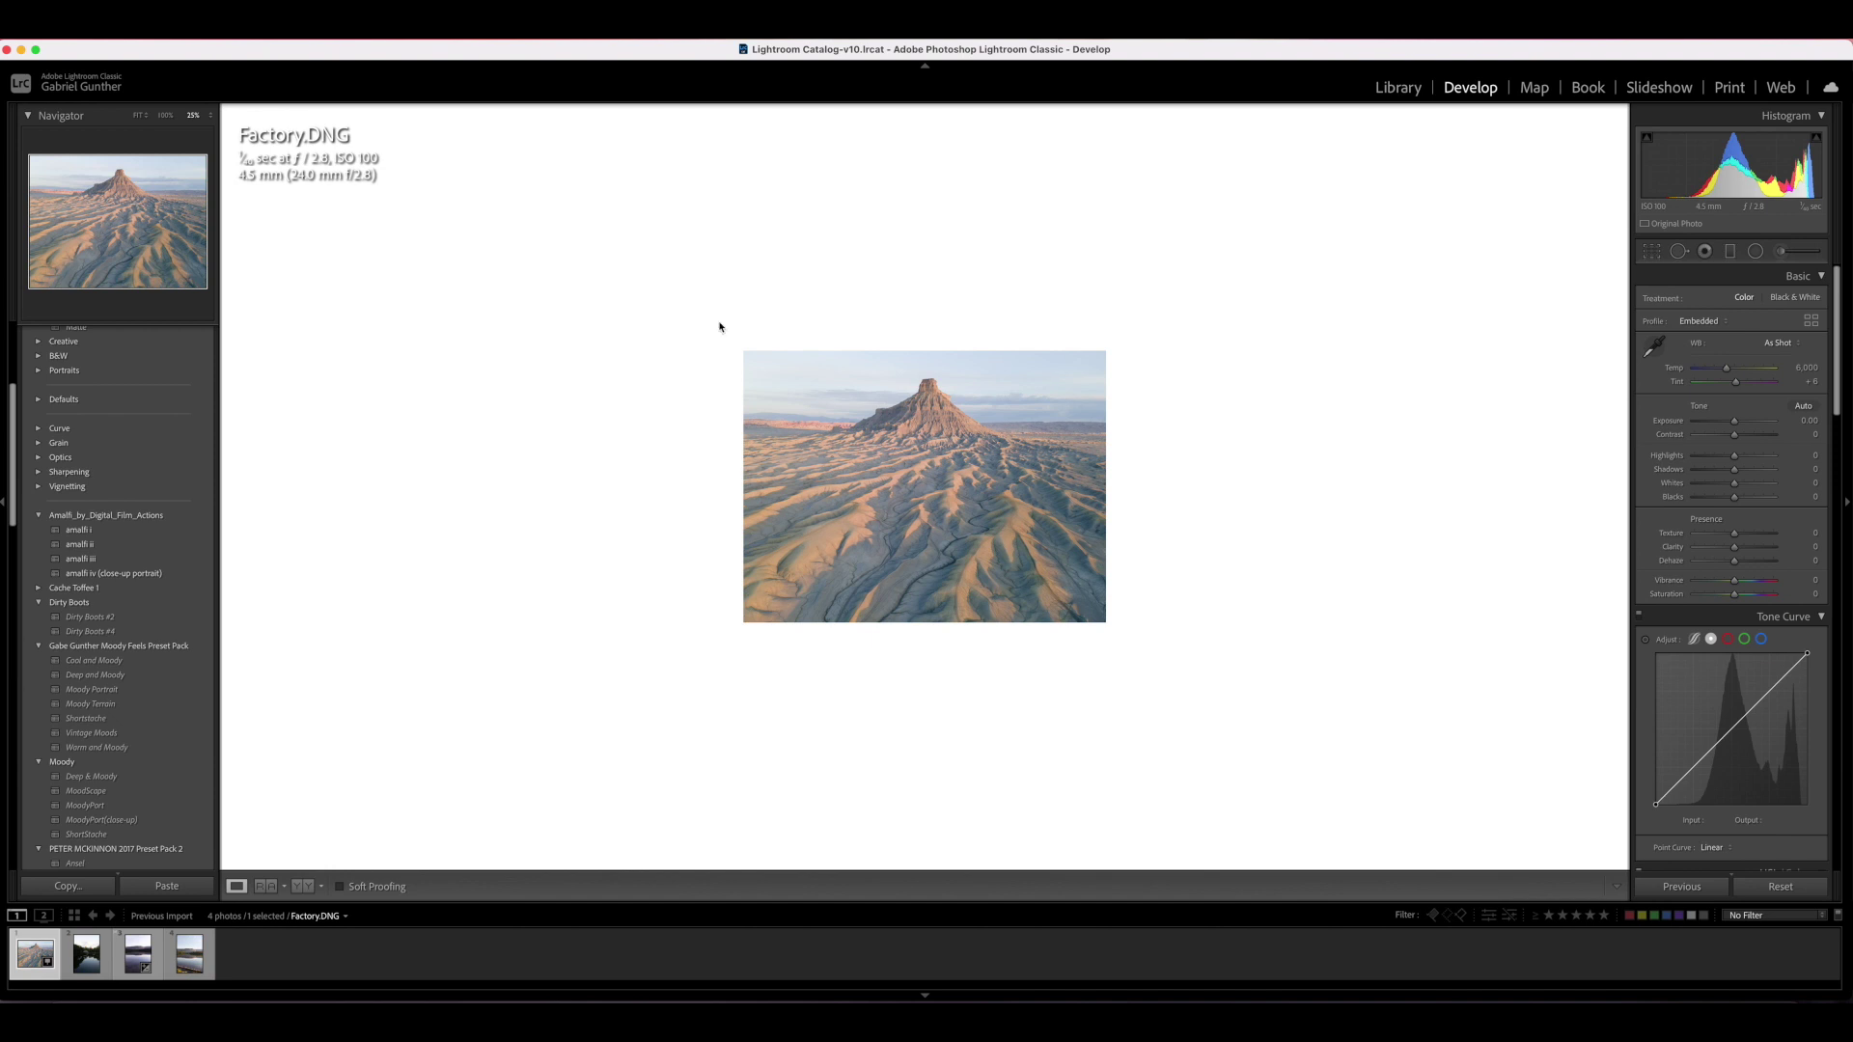
Try recovering the bridge photo Image.CR3 with Highlights -100, Shadows +80 and Whites -67, and reset all its settings
click(86, 955)
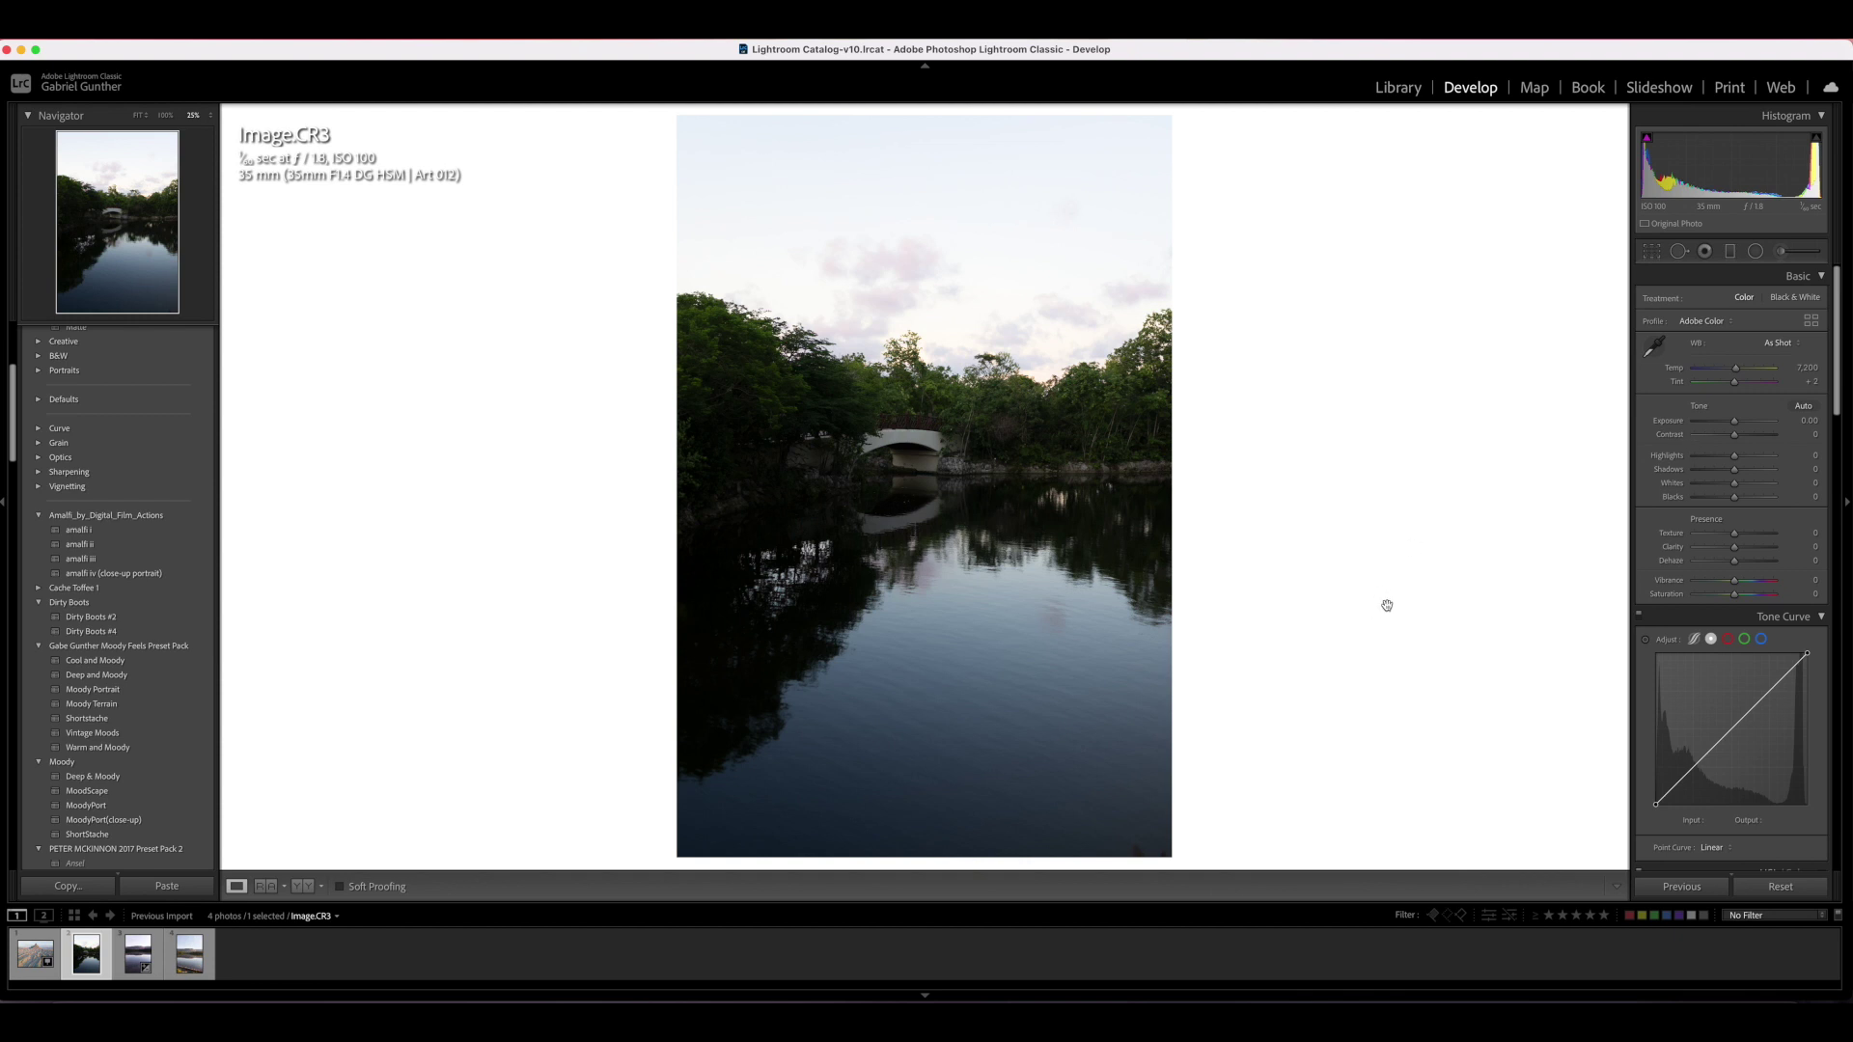
mouse_move(1734, 469)
mouse_down()
mouse_move(1784, 473)
mouse_move(1693, 455)
mouse_move(1707, 484)
mouse_up()
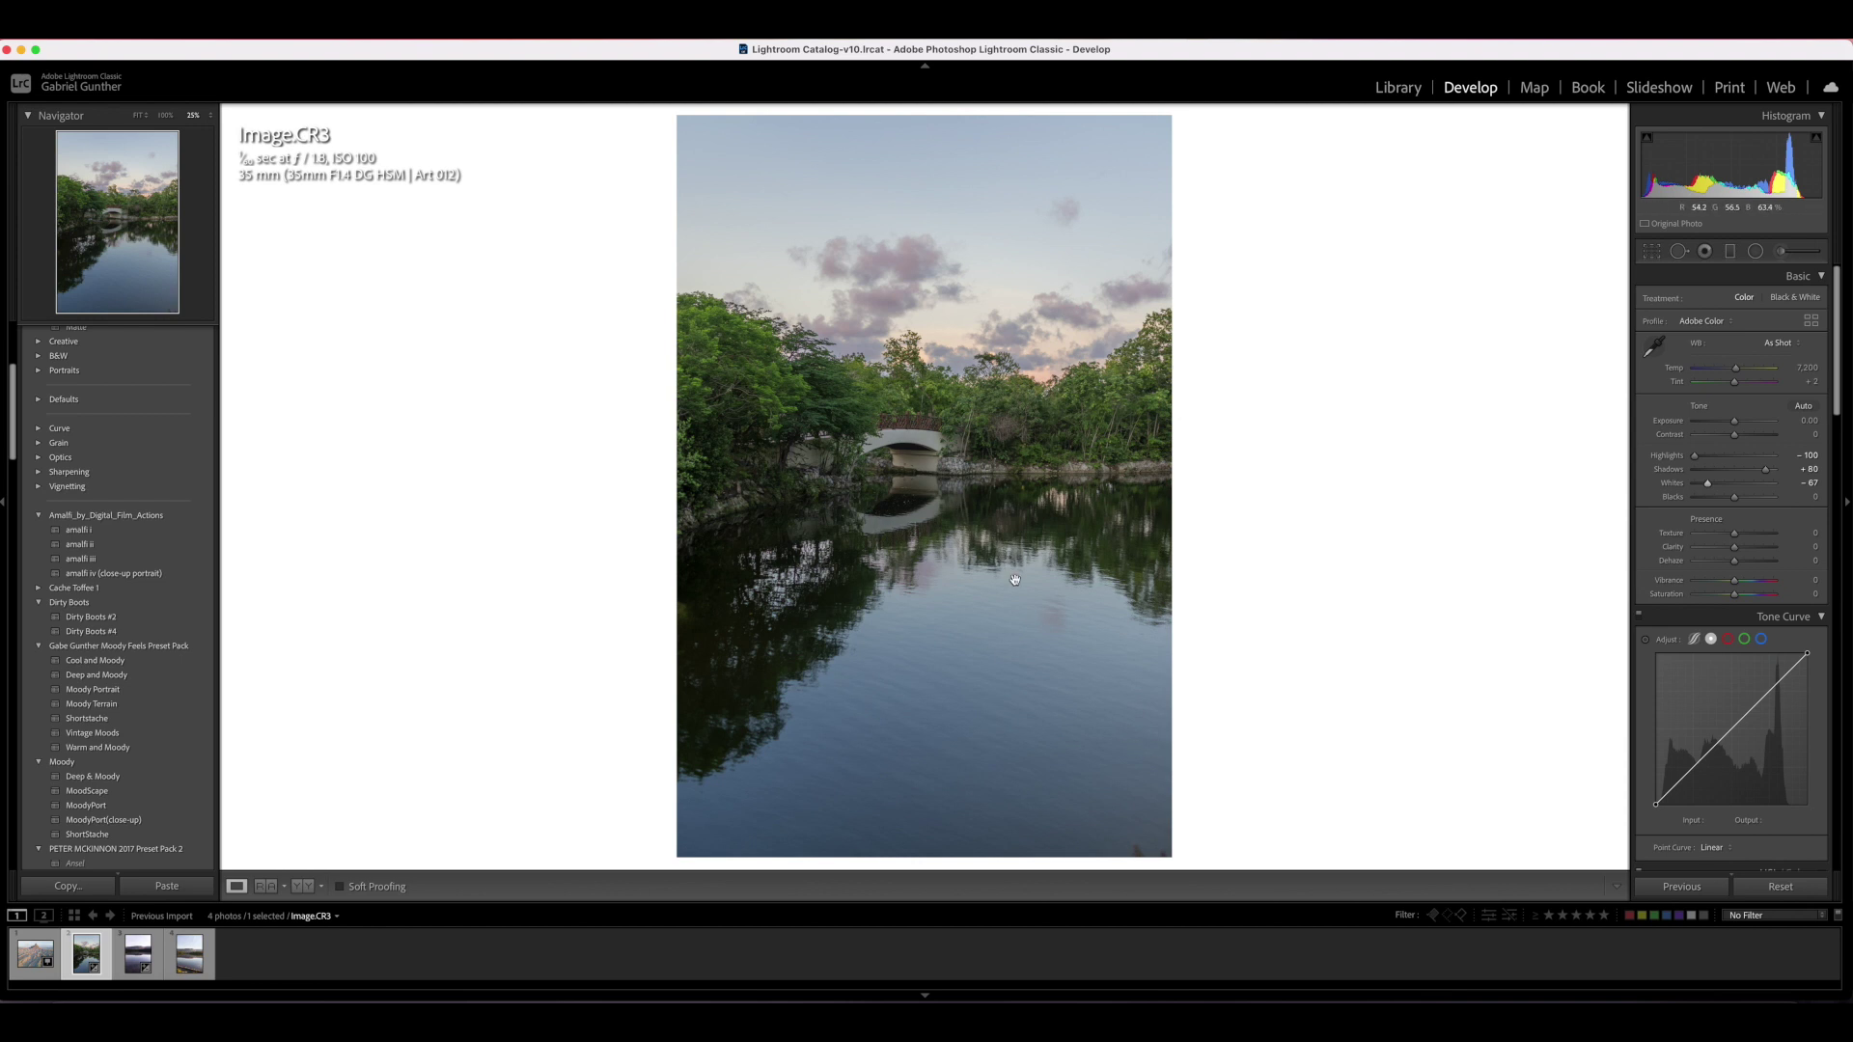
key(super+shift+r)
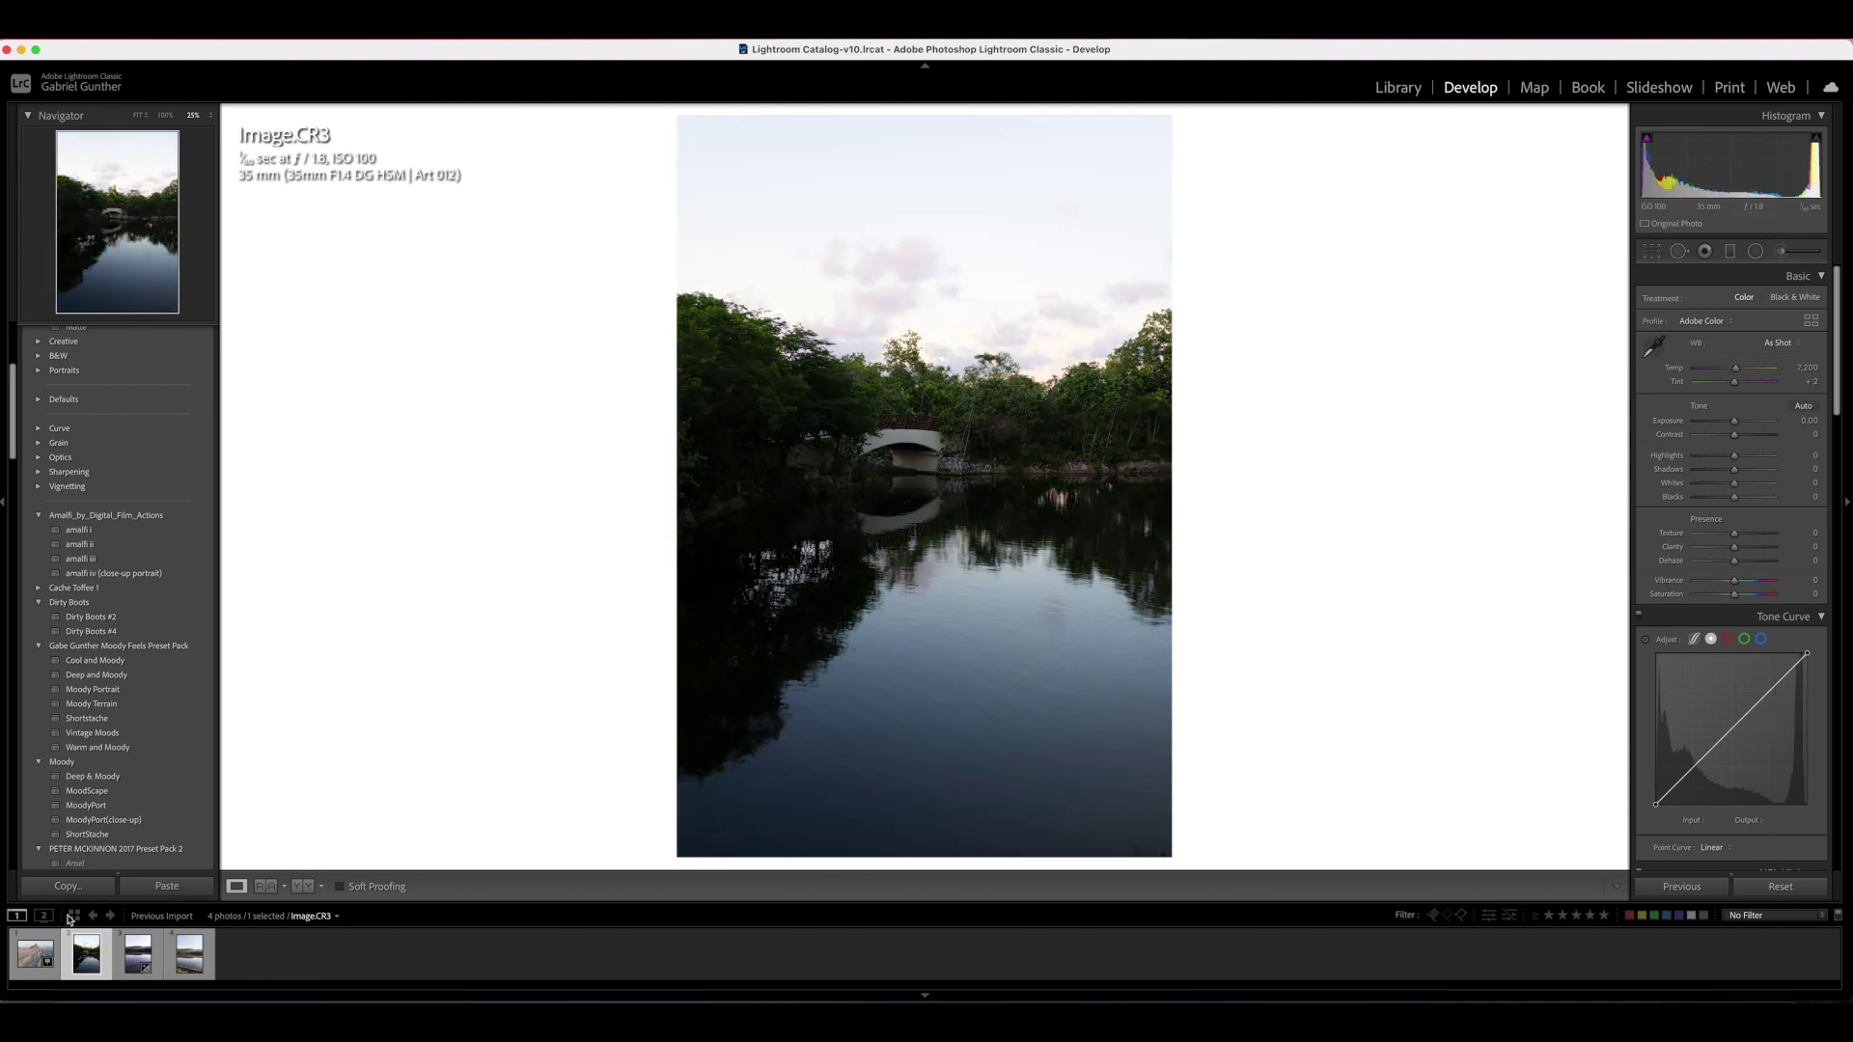
Return to the desert photo Factory.DNG and look through its Develop adjustments from Basic to HSL/Color and below
click(21, 958)
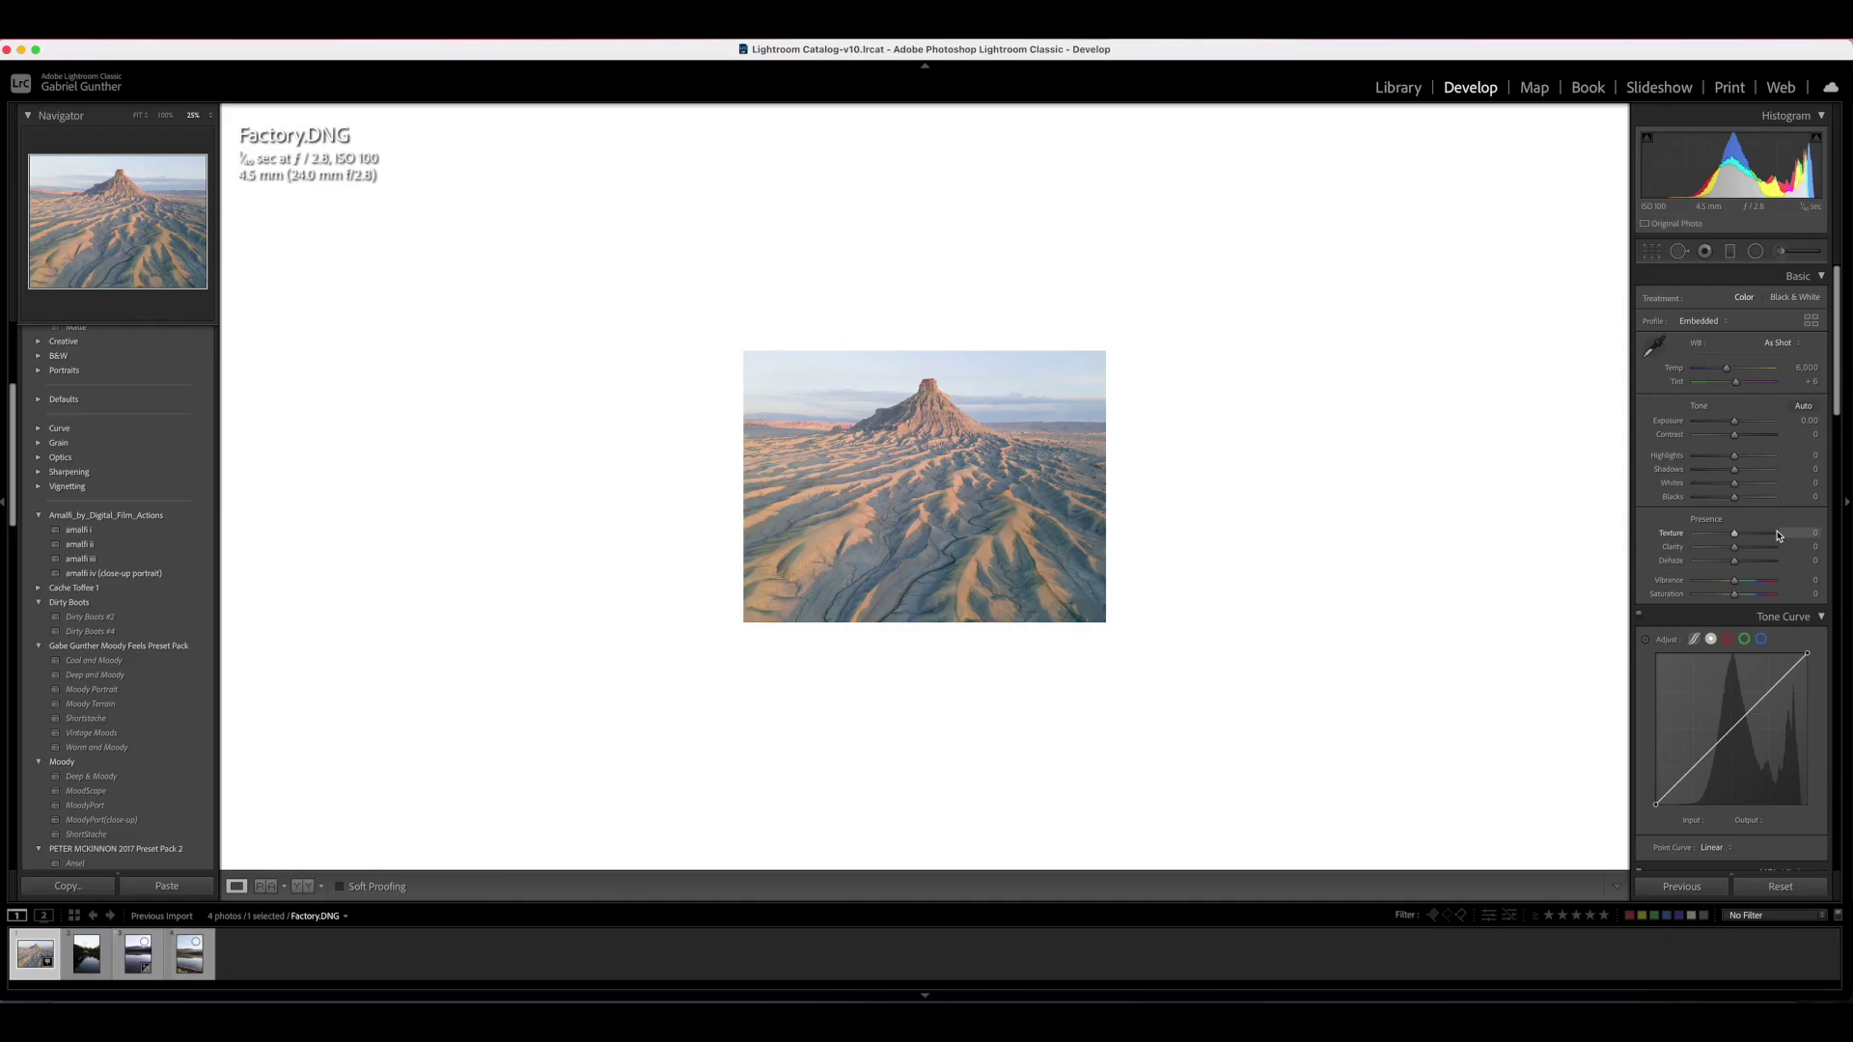
scroll(1737, 512, down, 5)
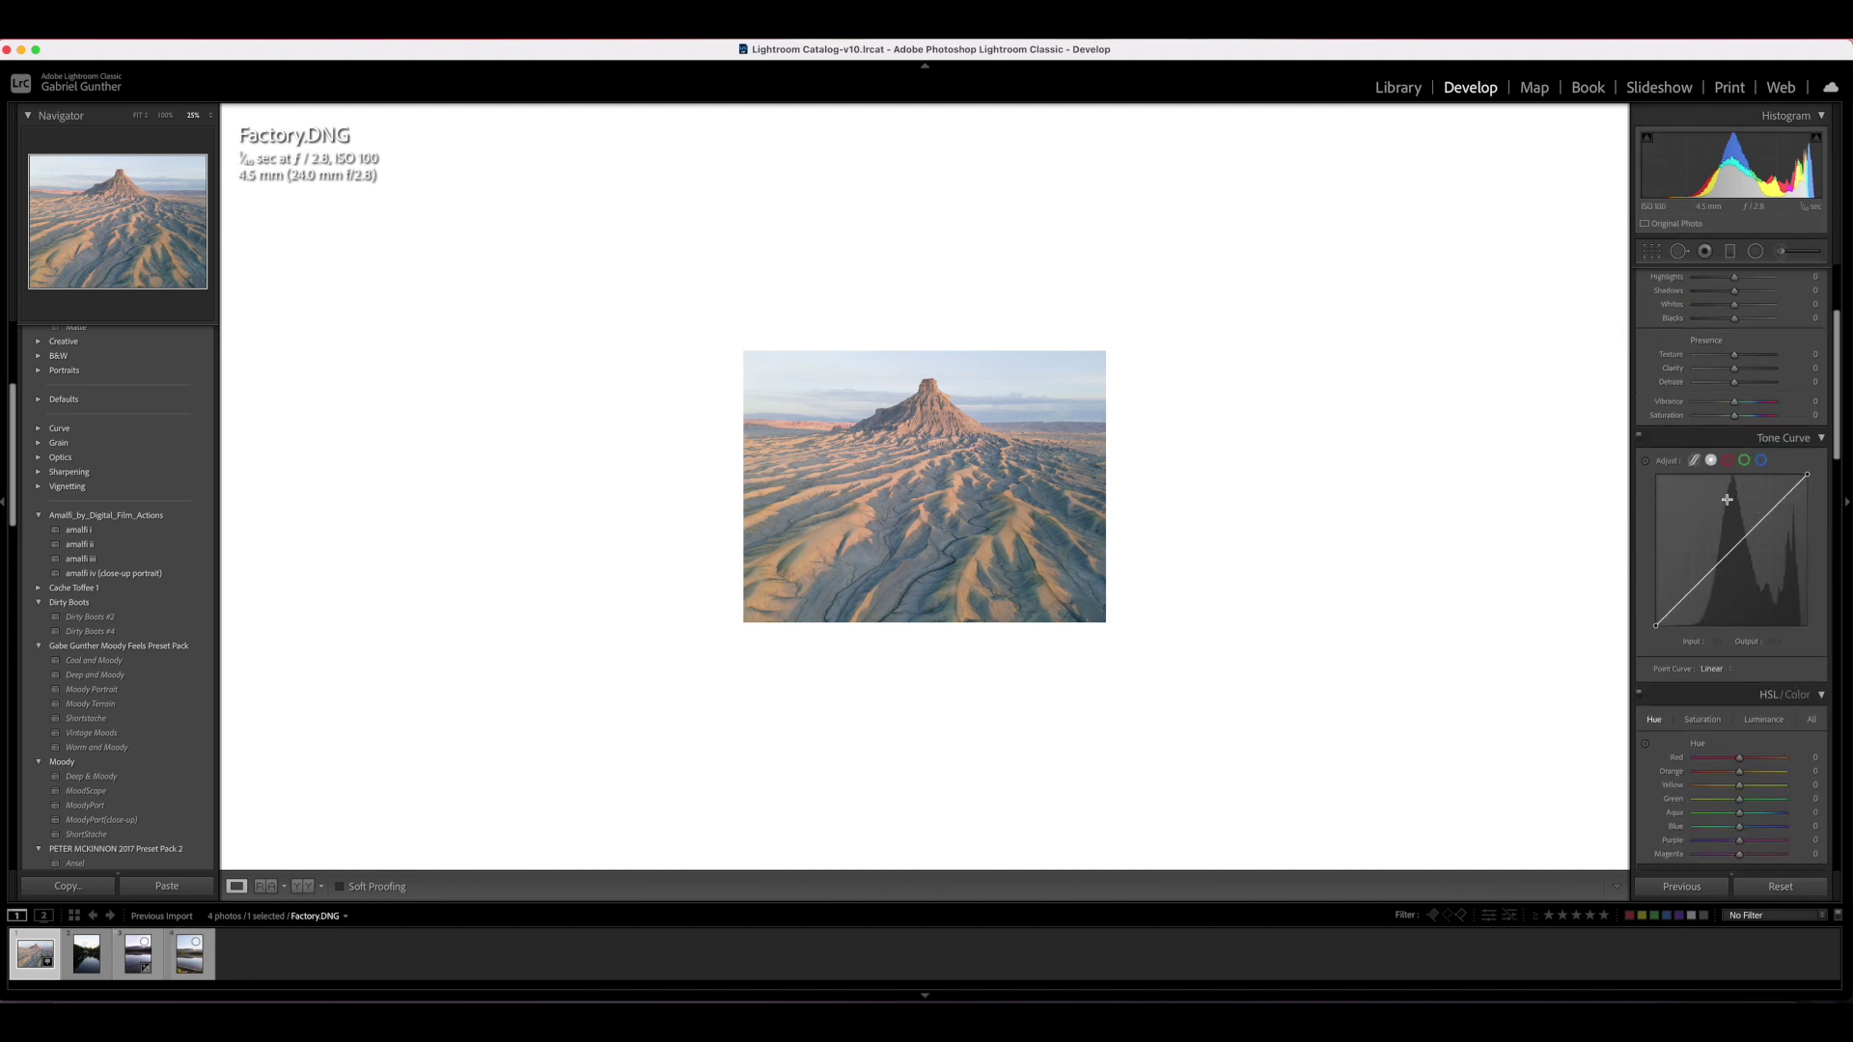
scroll(1729, 503, down, 5)
scroll(1729, 503, up, 5)
scroll(1729, 503, down, 10)
scroll(1742, 525, up, 5)
scroll(1743, 525, up, 10)
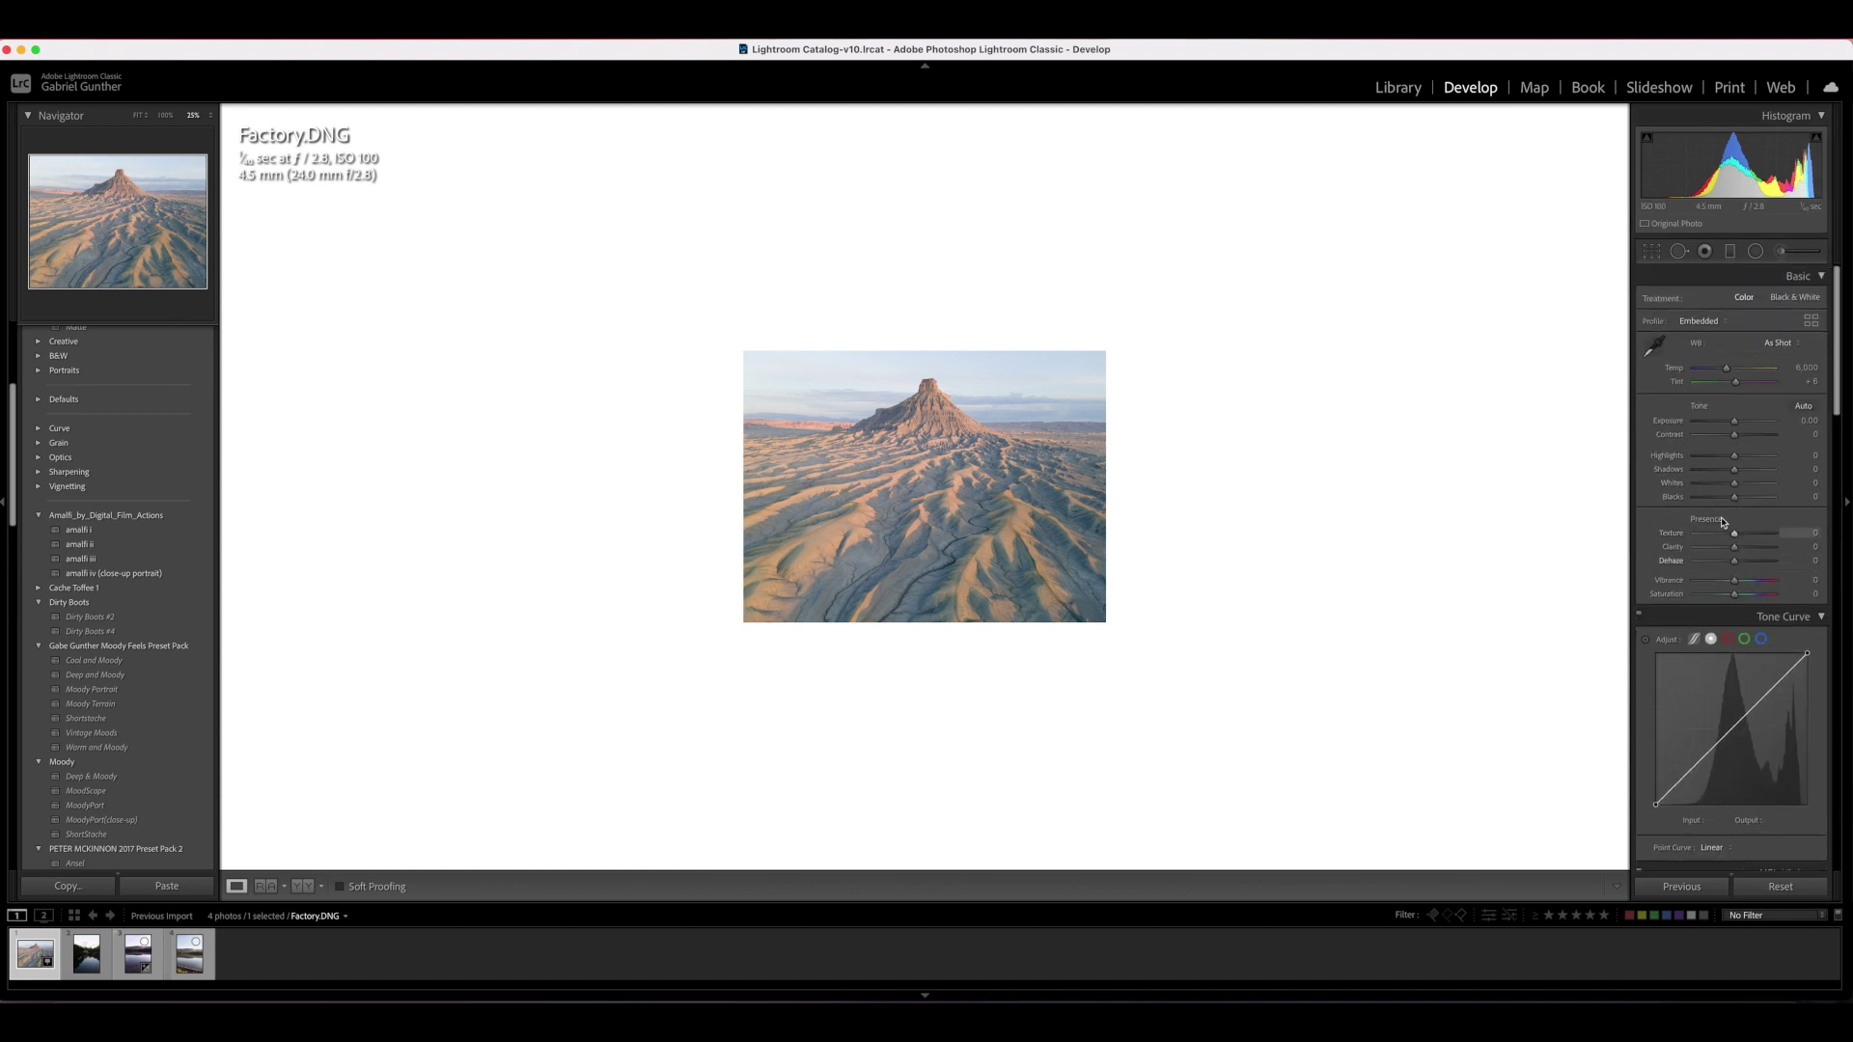
Try the desert photo's Contrast at -100 and +100, and return it to 0
mouse_move(1734, 424)
mouse_down()
mouse_move(1772, 424)
mouse_move(1709, 425)
mouse_move(1774, 425)
mouse_move(1734, 425)
mouse_up()
drag(1734, 437, 1654, 446)
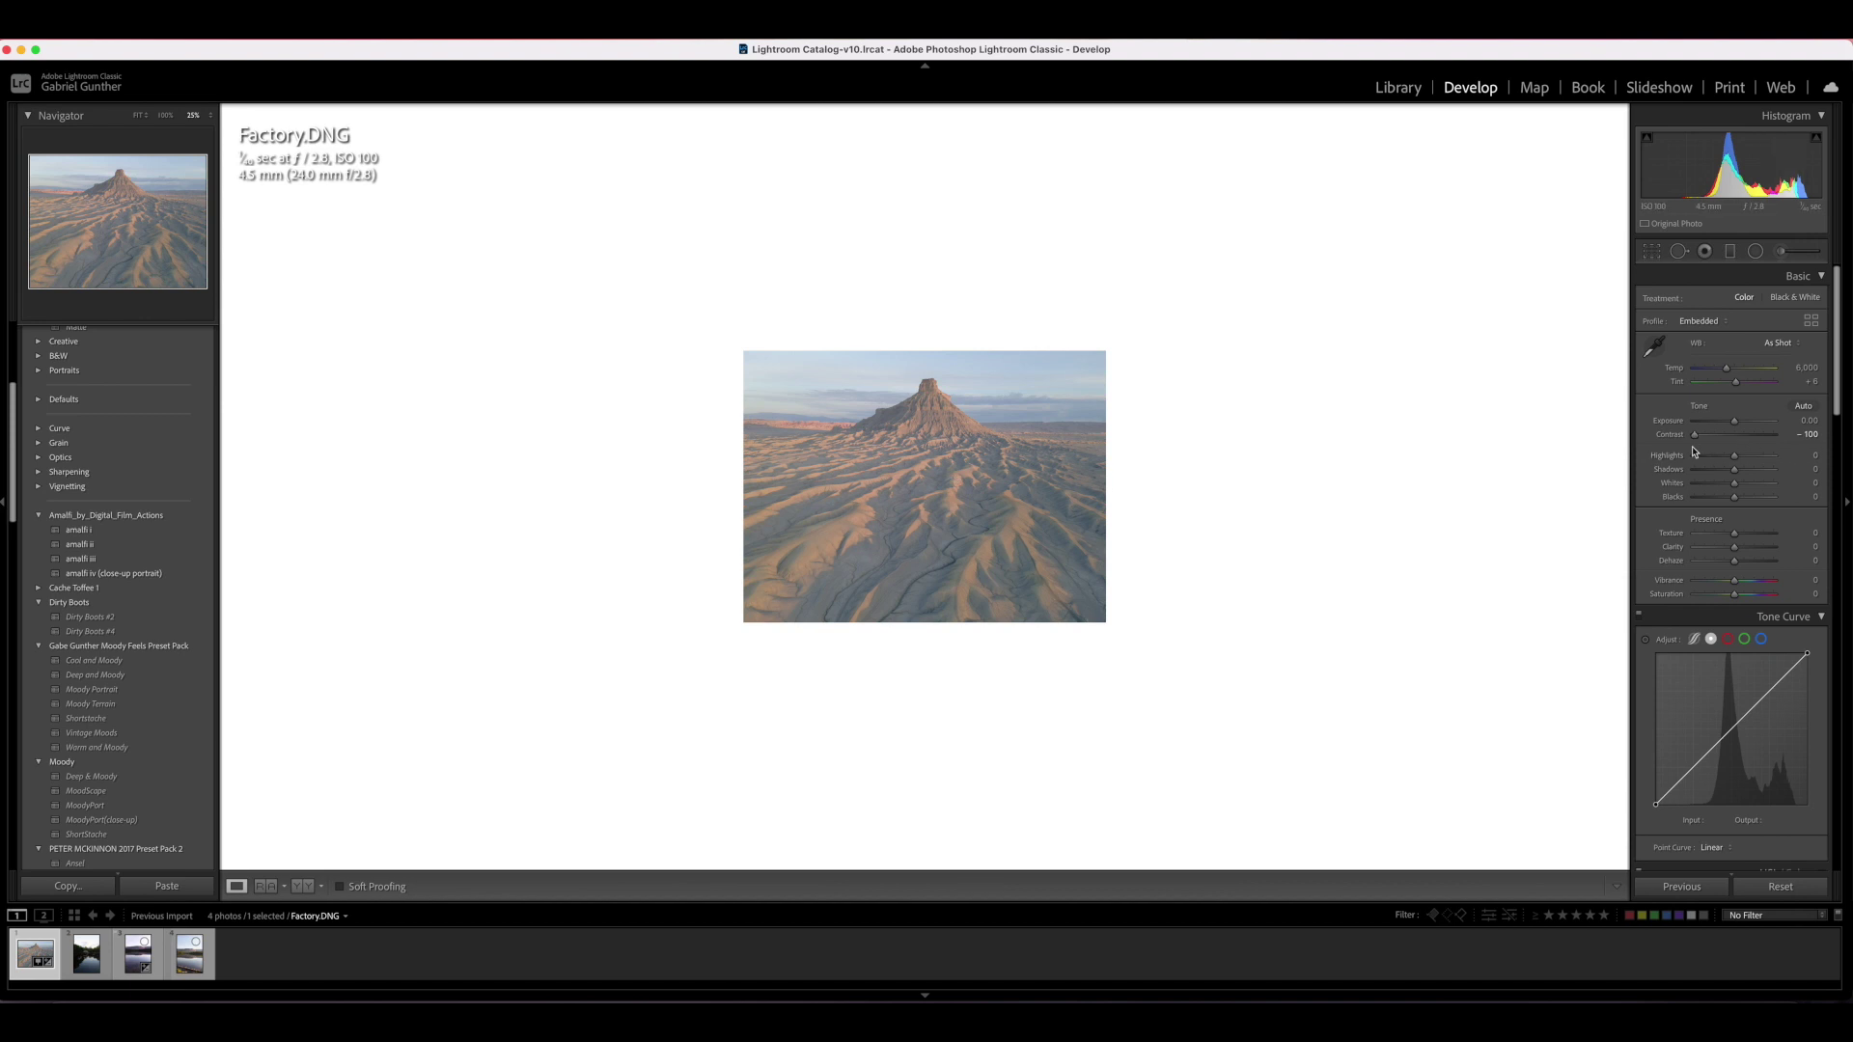
drag(1693, 436, 1809, 444)
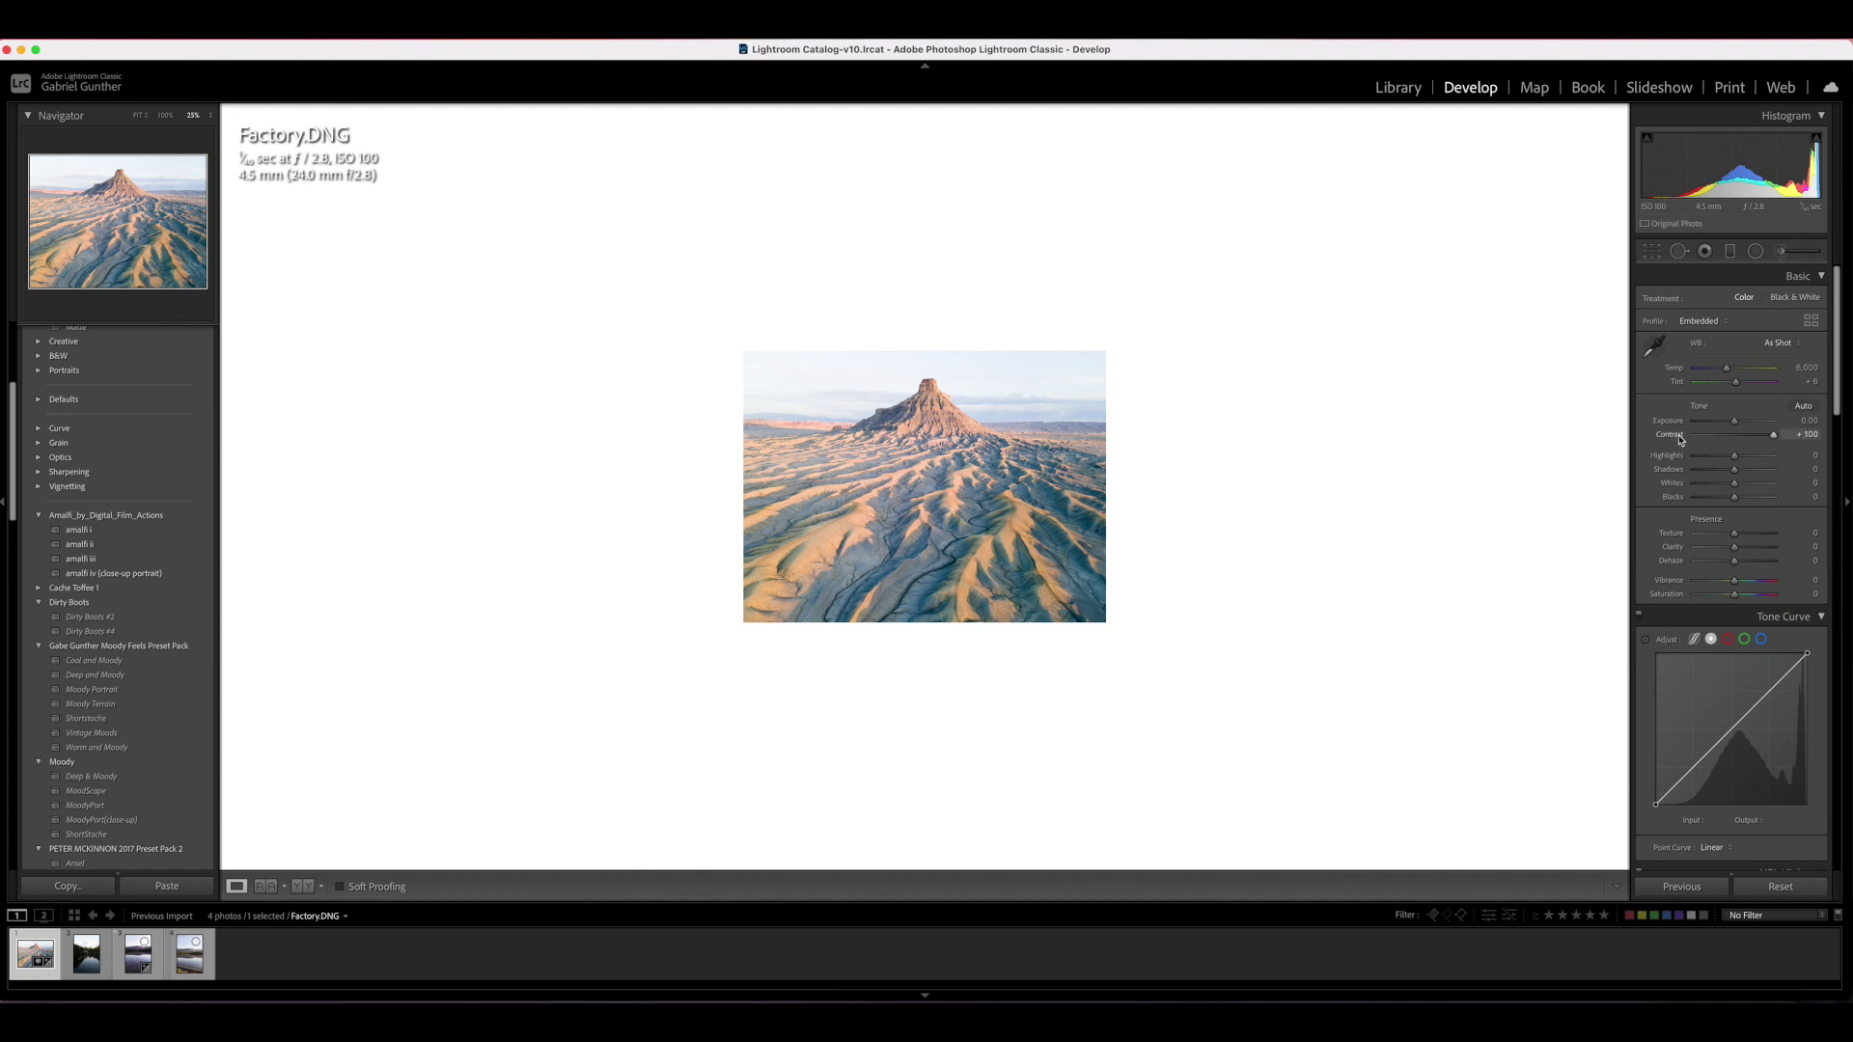
drag(1775, 436, 1737, 443)
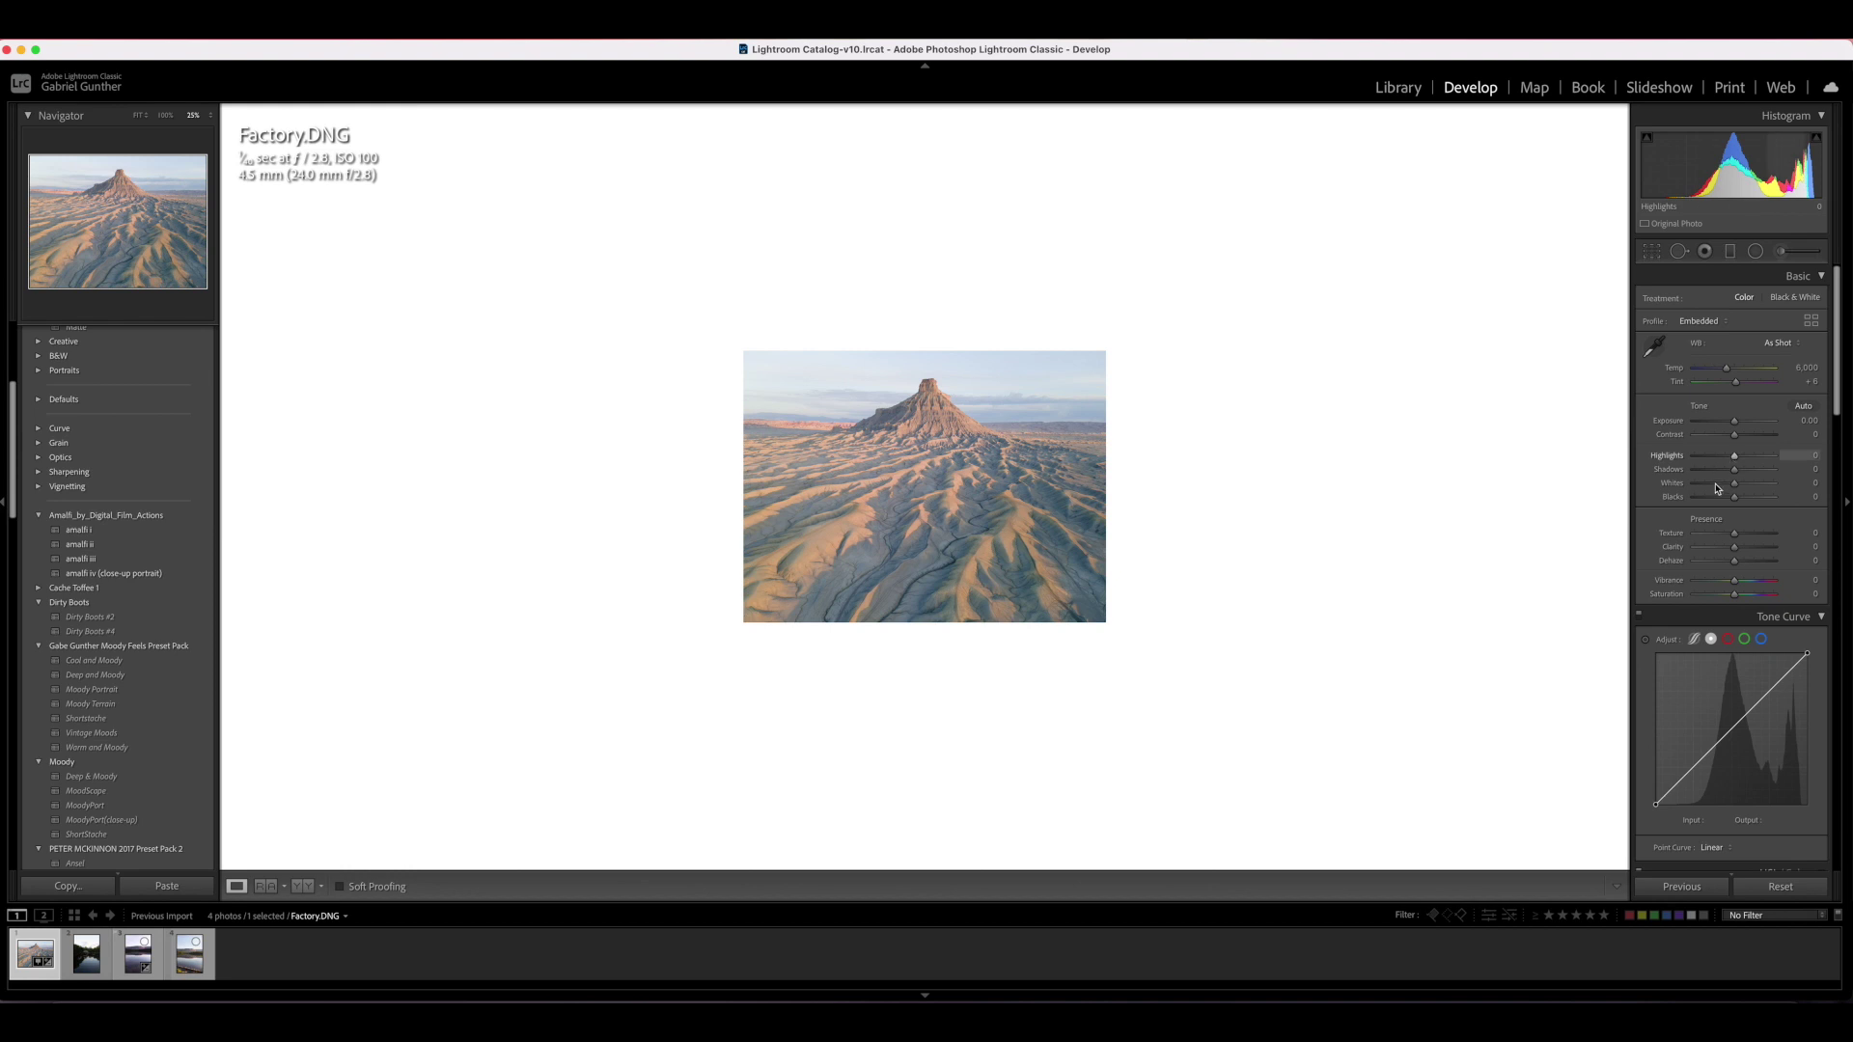
Set the desert photo's Highlights to +1 and Whites to +2, and nudge its Shadows slightly
mouse_move(1734, 484)
mouse_down()
mouse_move(1797, 485)
mouse_move(1734, 485)
mouse_up()
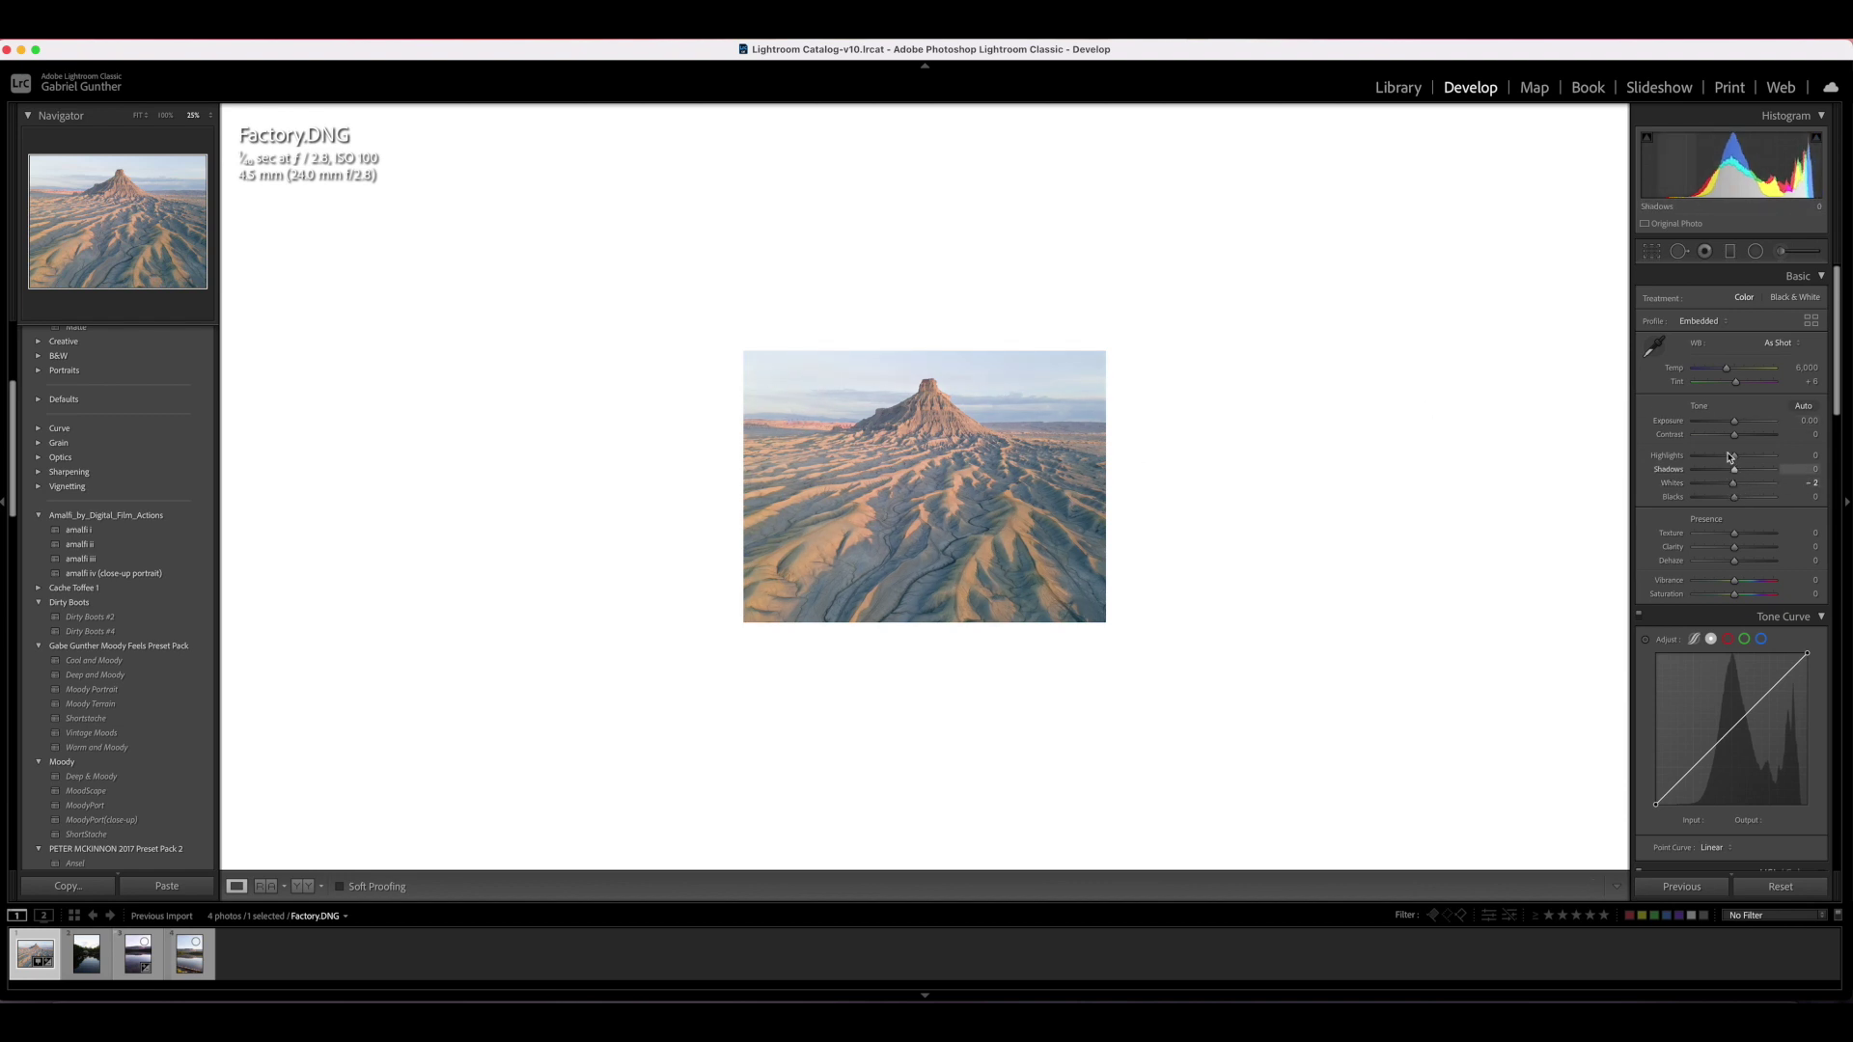
mouse_move(1734, 456)
mouse_down()
mouse_move(1822, 451)
mouse_move(1733, 465)
mouse_move(1751, 486)
mouse_move(1731, 490)
mouse_move(1786, 483)
mouse_move(1735, 485)
mouse_move(1779, 456)
mouse_move(1738, 463)
mouse_up()
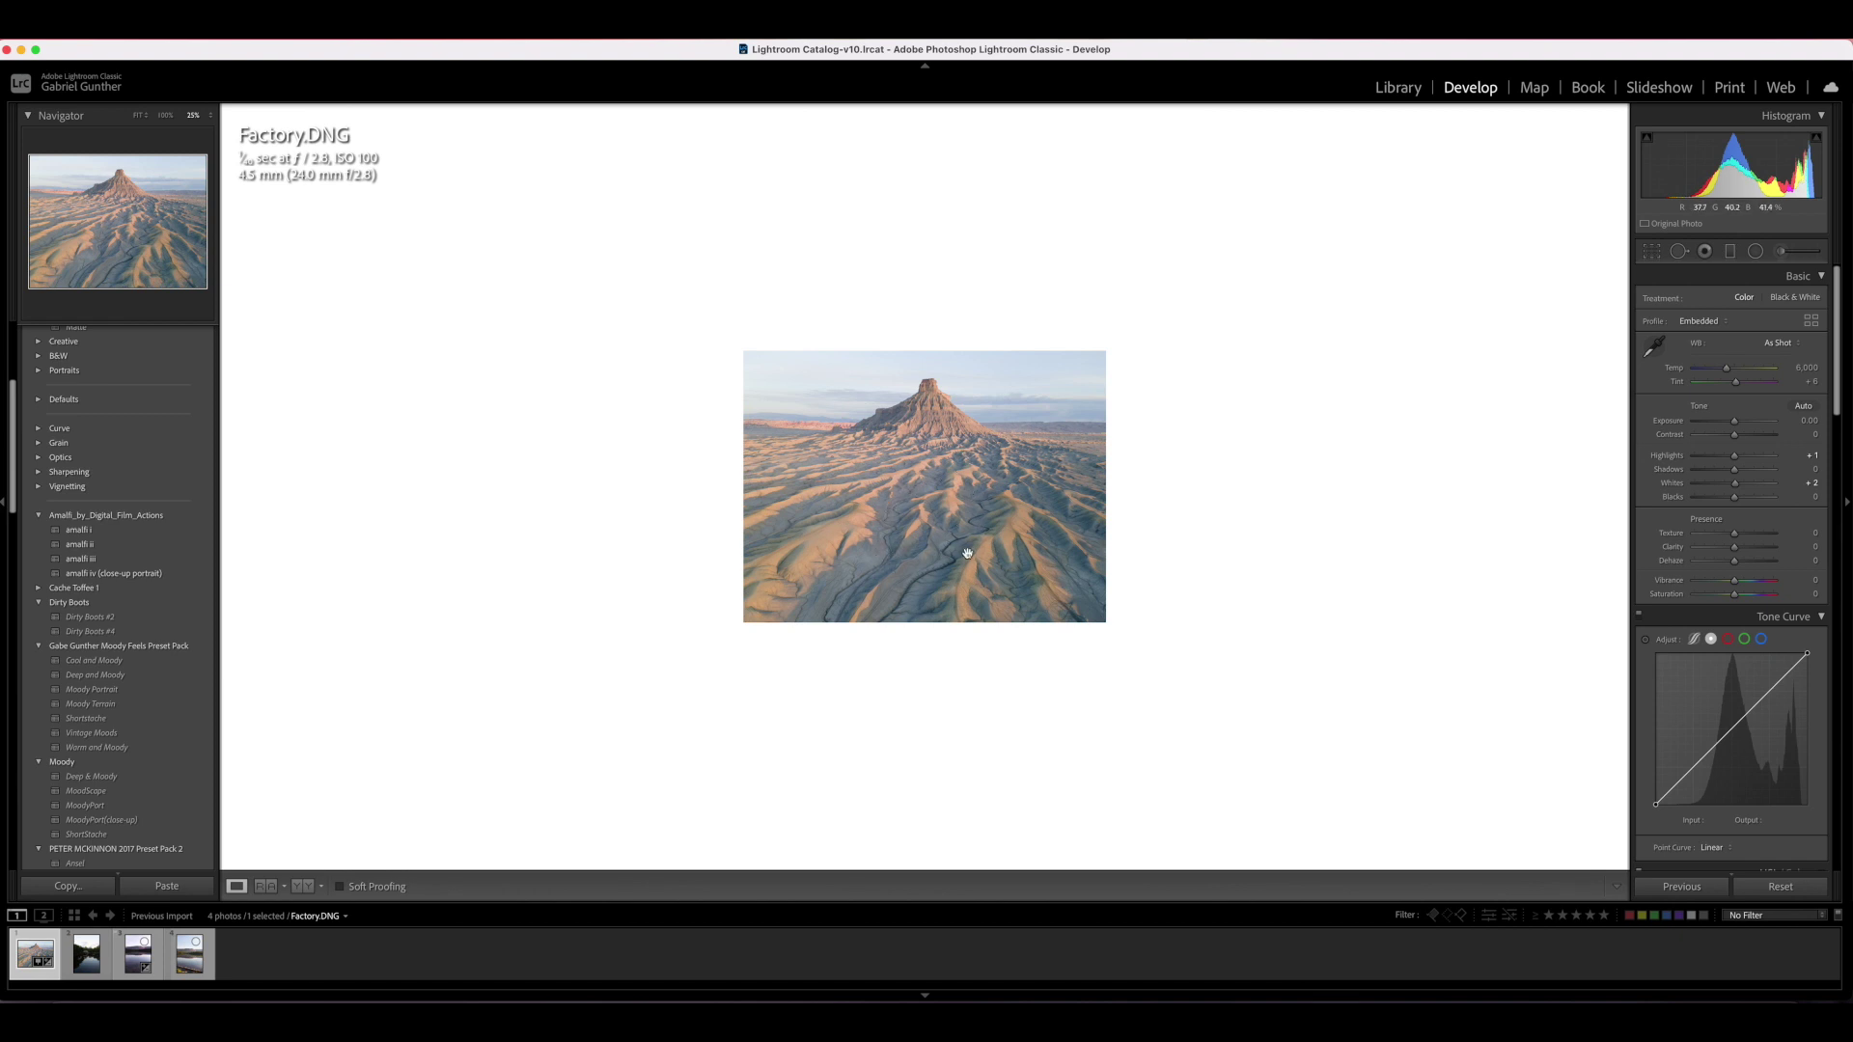
mouse_move(1734, 473)
mouse_down()
mouse_move(1770, 474)
mouse_move(1735, 474)
mouse_up()
Try raising the Shadows to the maximum on the bridge photo Image.CR3, and reset them
click(102, 968)
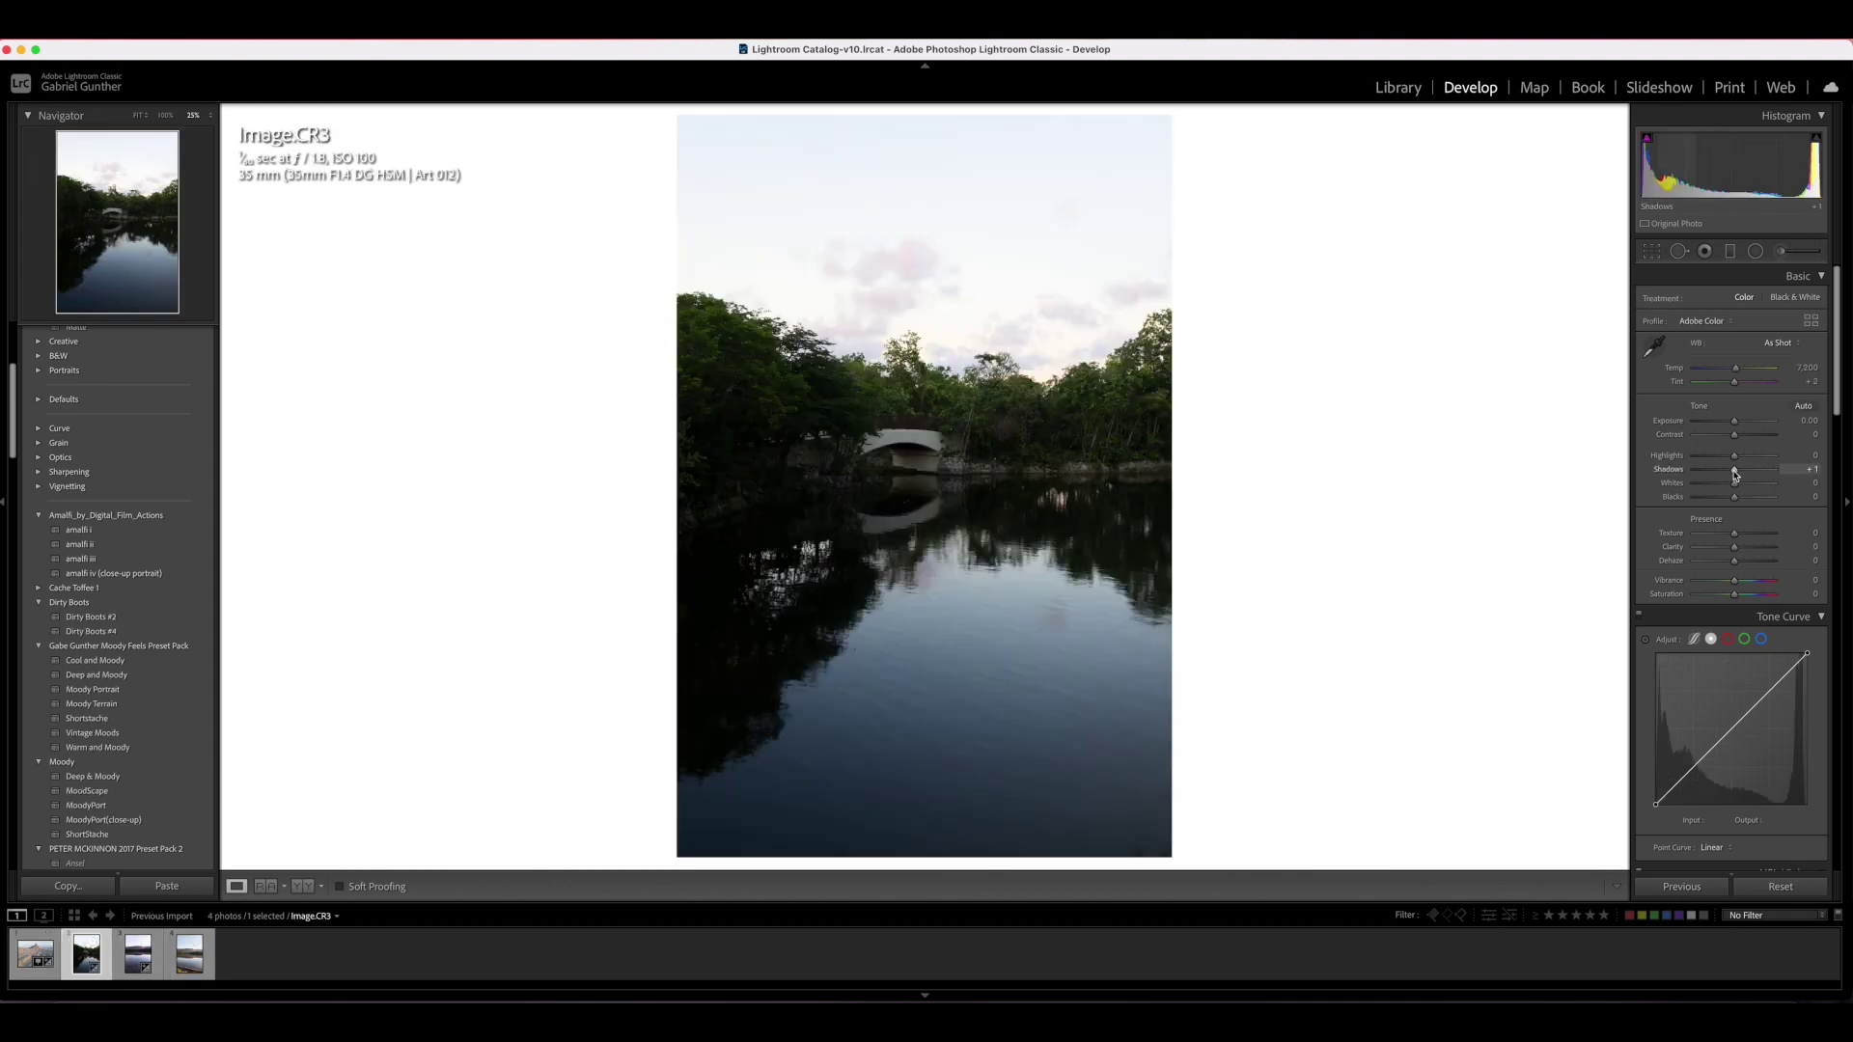
drag(1734, 469, 1790, 471)
double_click(1773, 470)
On Factory.DNG, try the Blacks at +62 and -19, and settle on Shadows +4 and Blacks -2
click(48, 973)
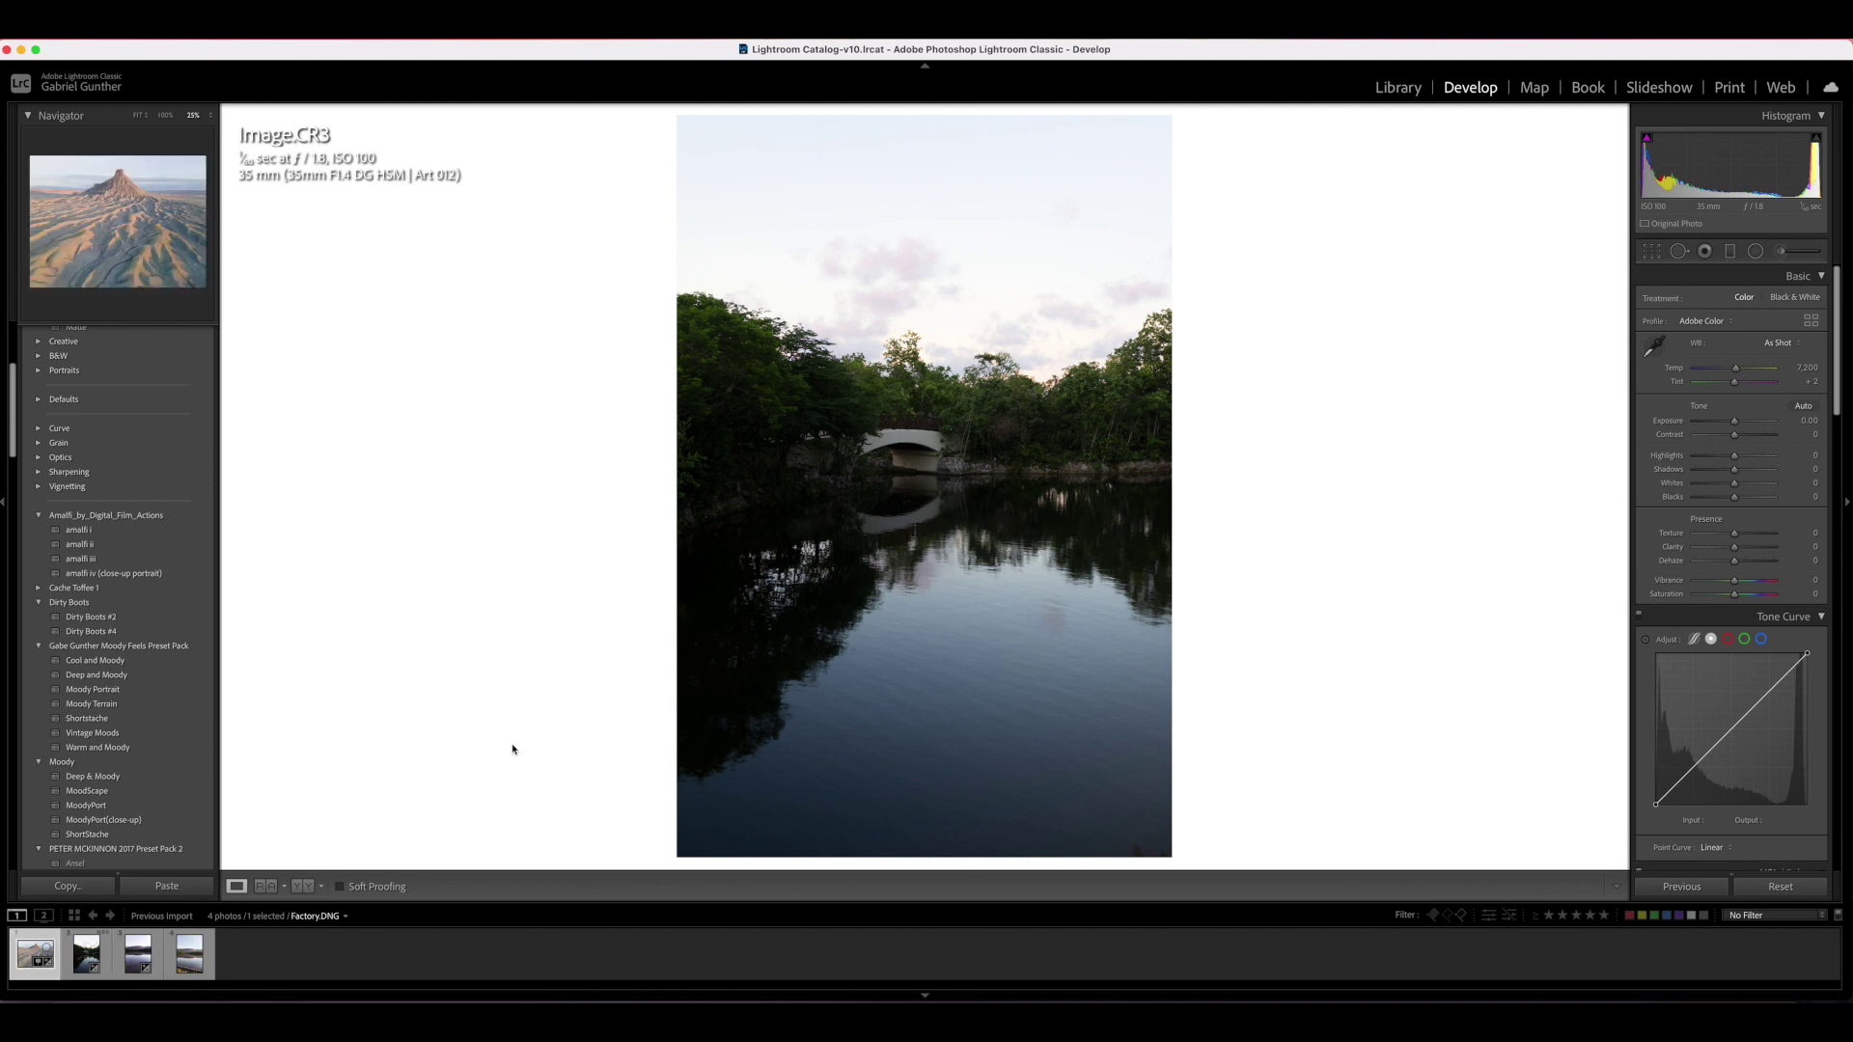
drag(1734, 474, 1736, 476)
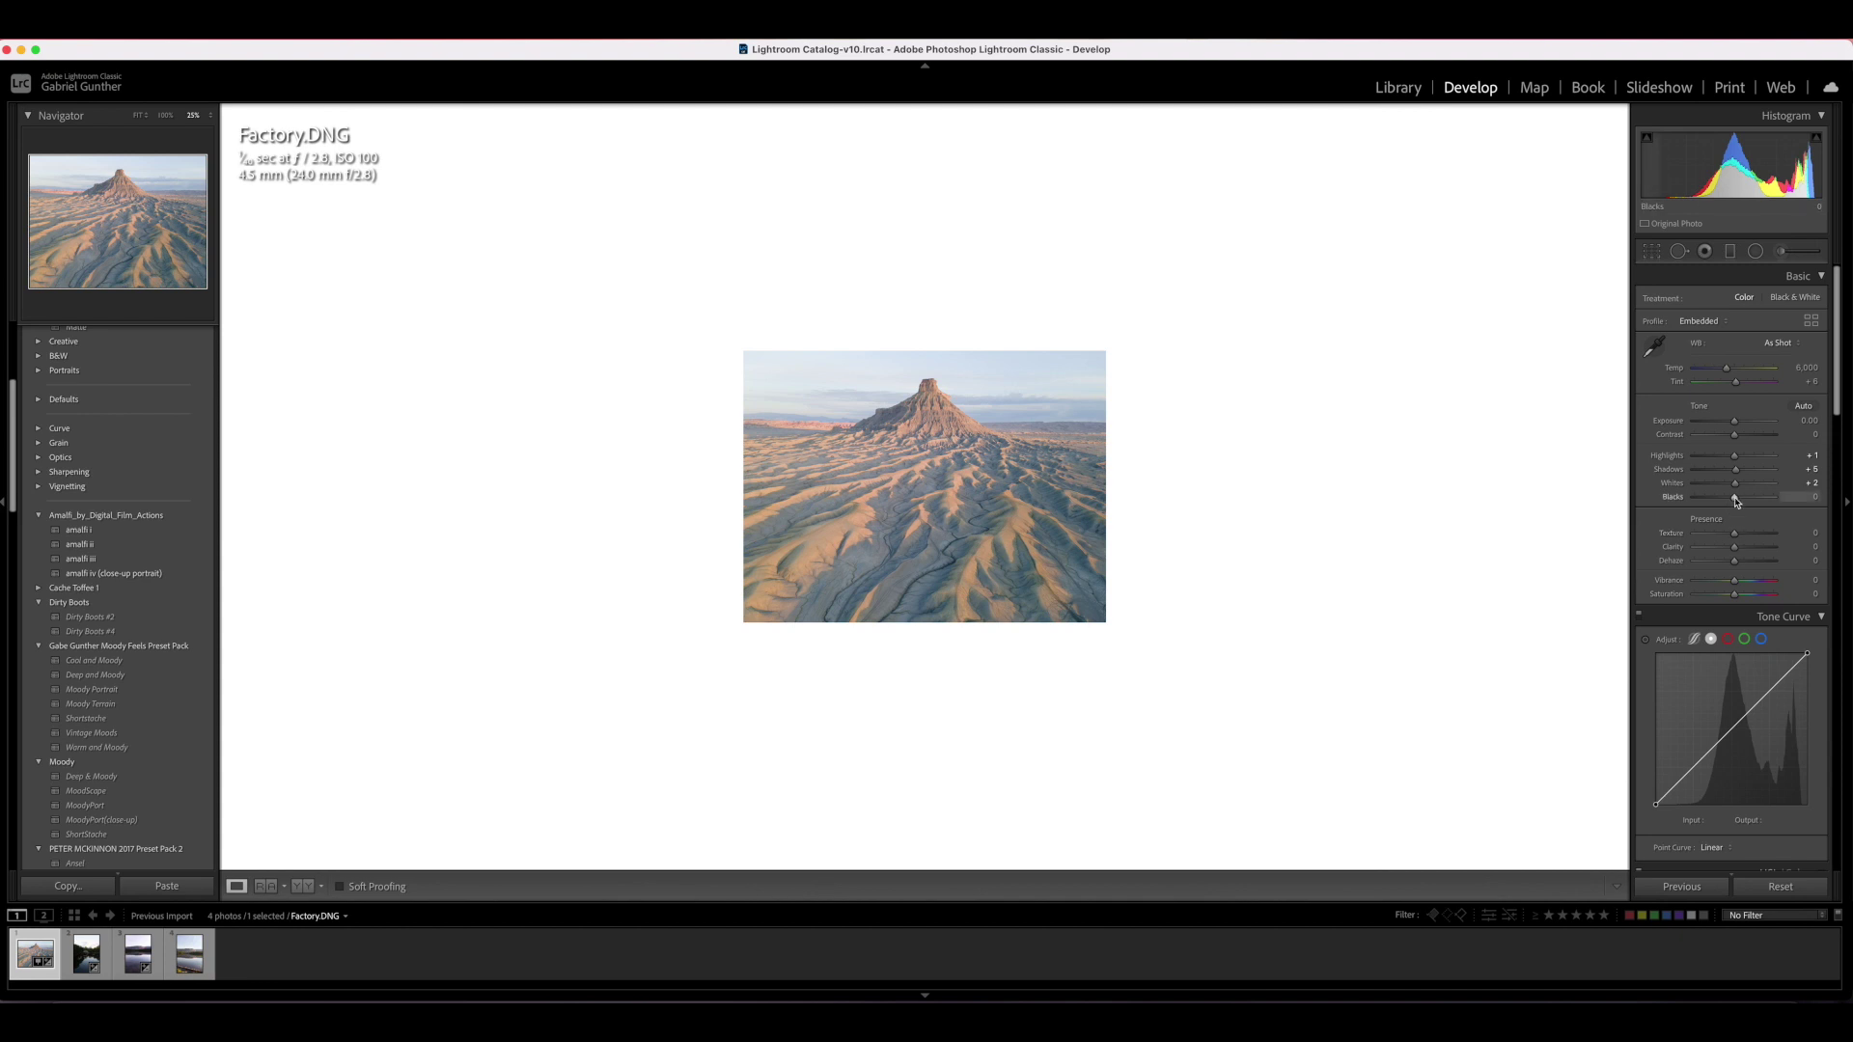
drag(1732, 497, 1758, 497)
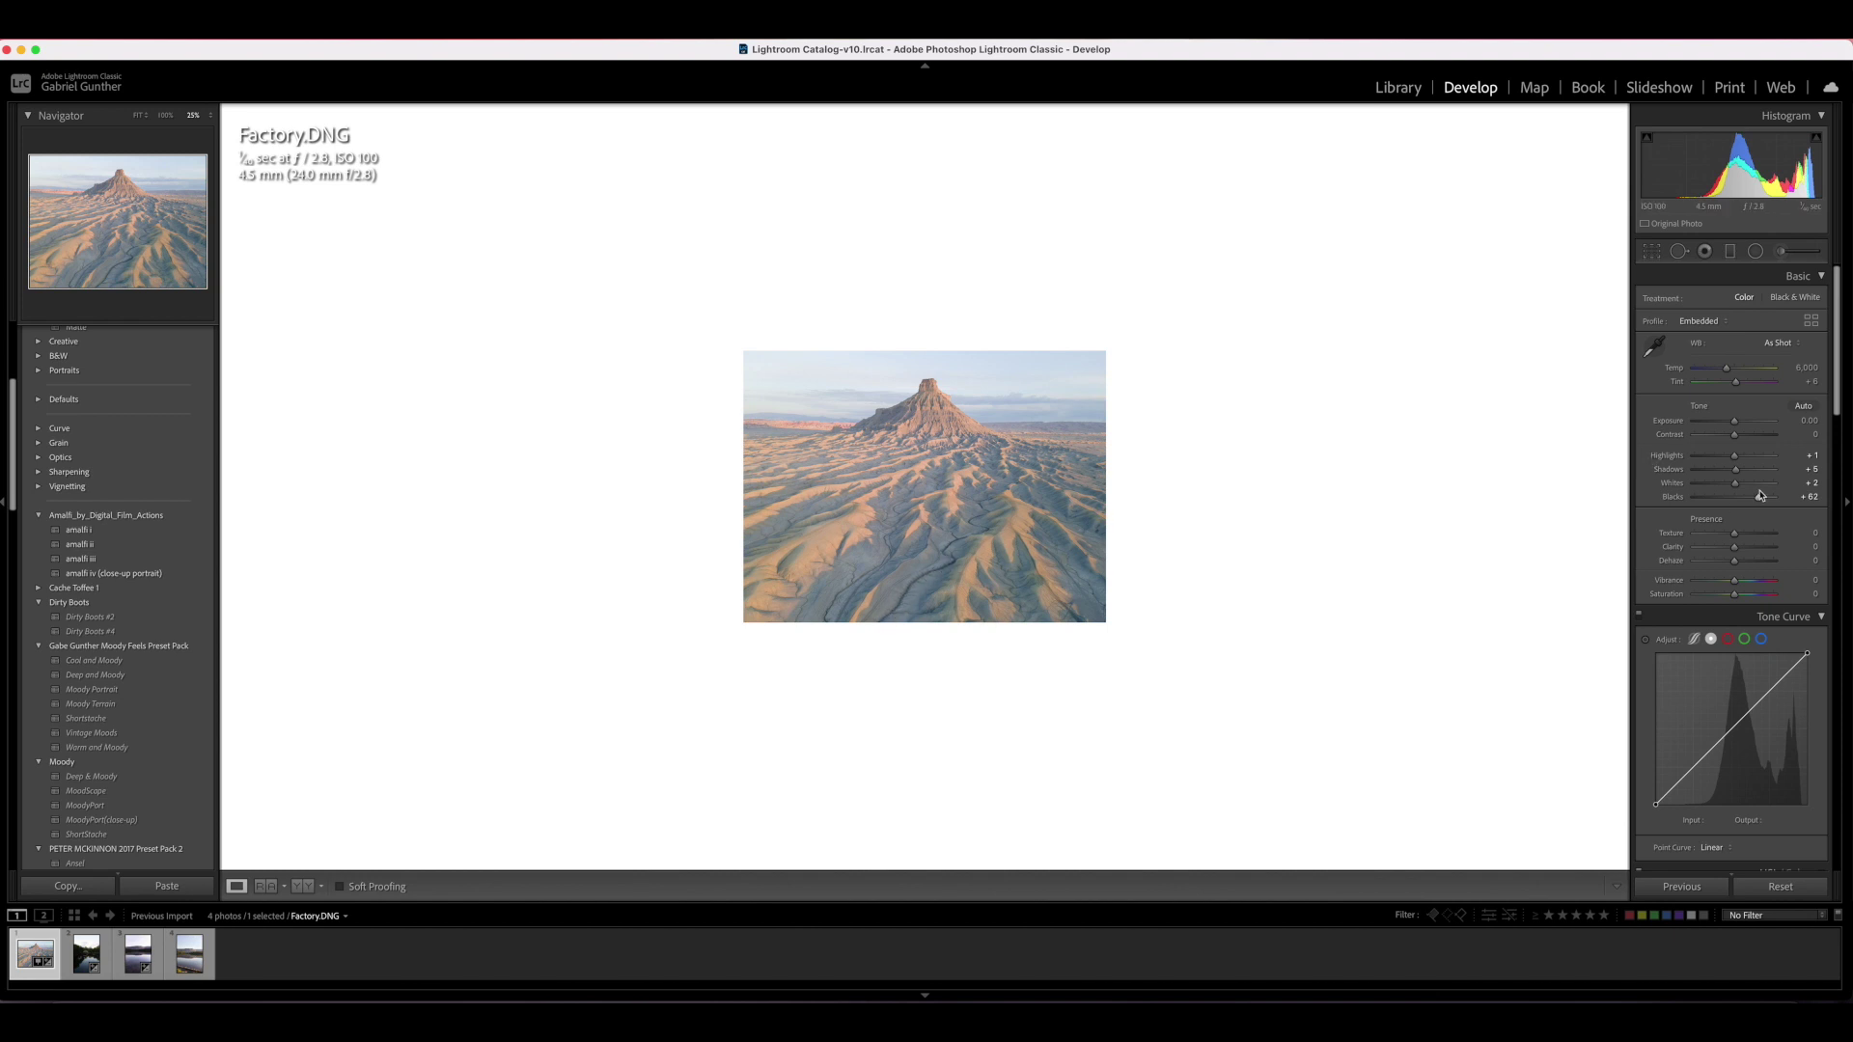
drag(1758, 499, 1728, 500)
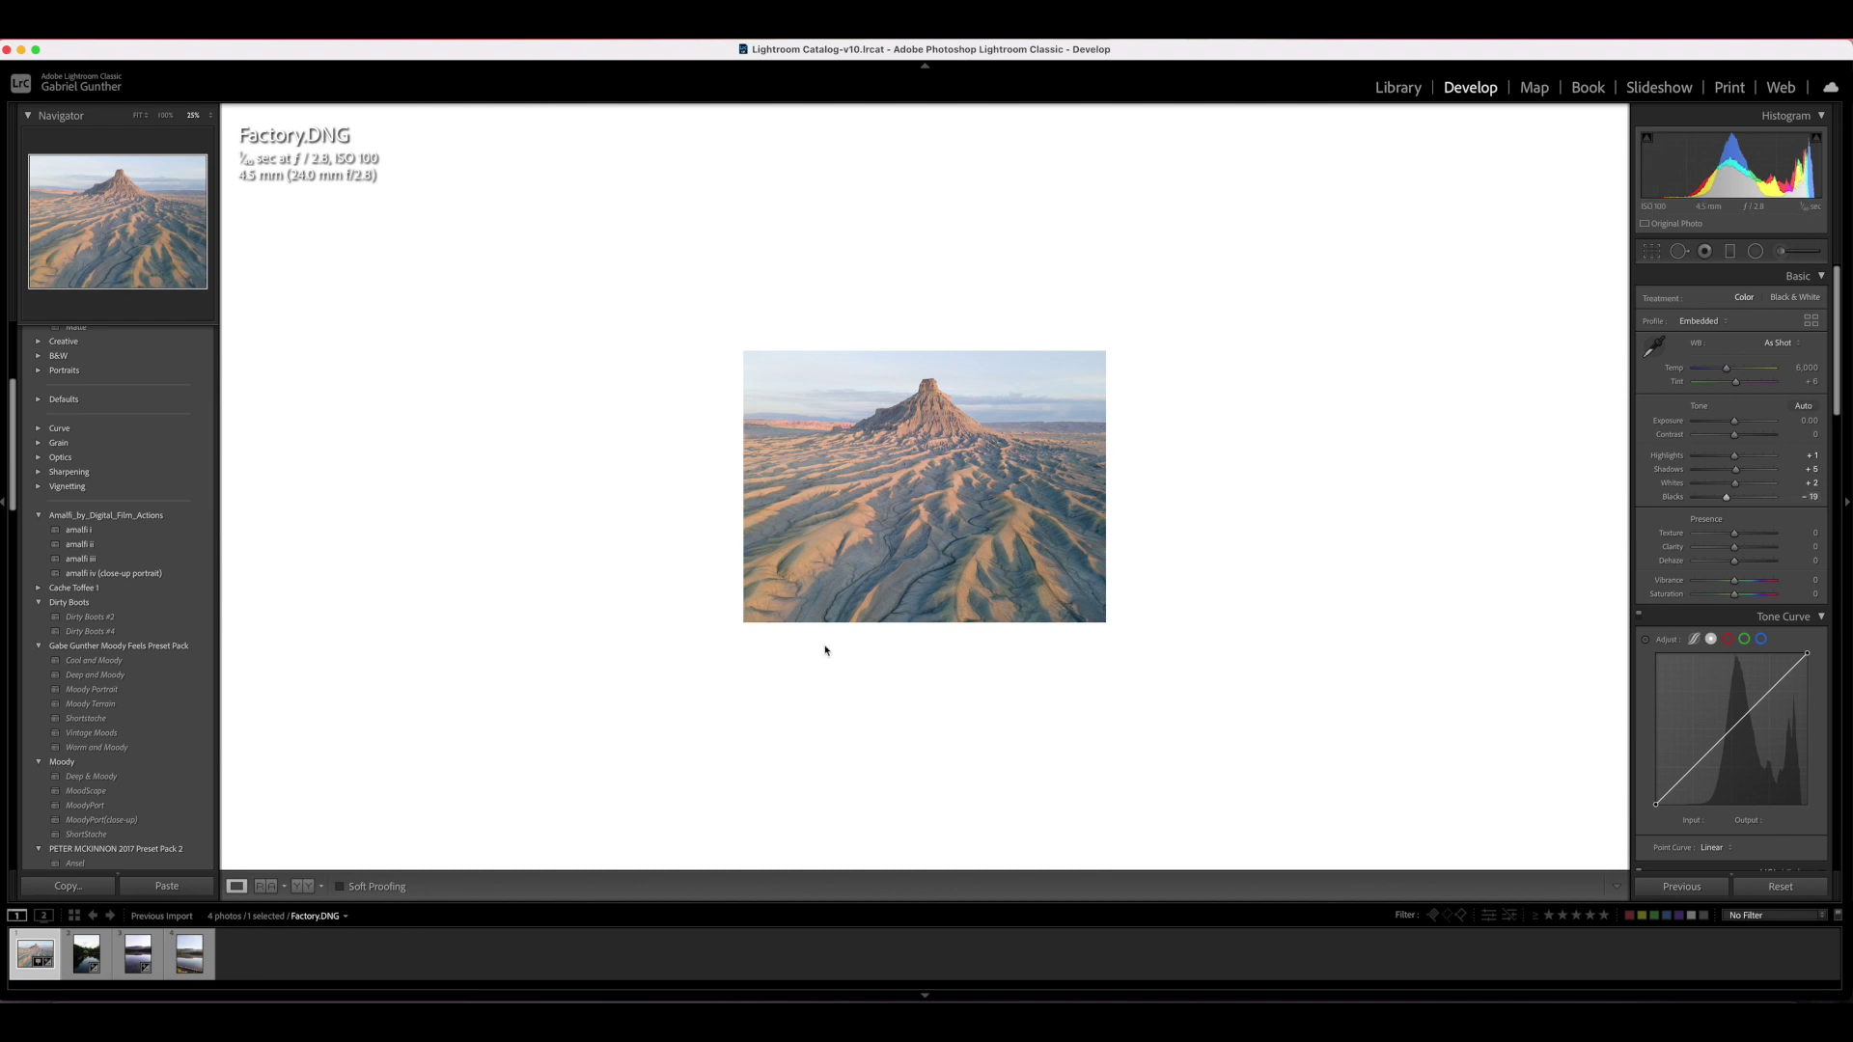
mouse_move(1735, 469)
mouse_down()
mouse_move(1755, 472)
mouse_move(1708, 502)
mouse_move(1762, 472)
mouse_move(1737, 472)
mouse_move(1776, 473)
mouse_move(1723, 490)
mouse_up()
click(1723, 494)
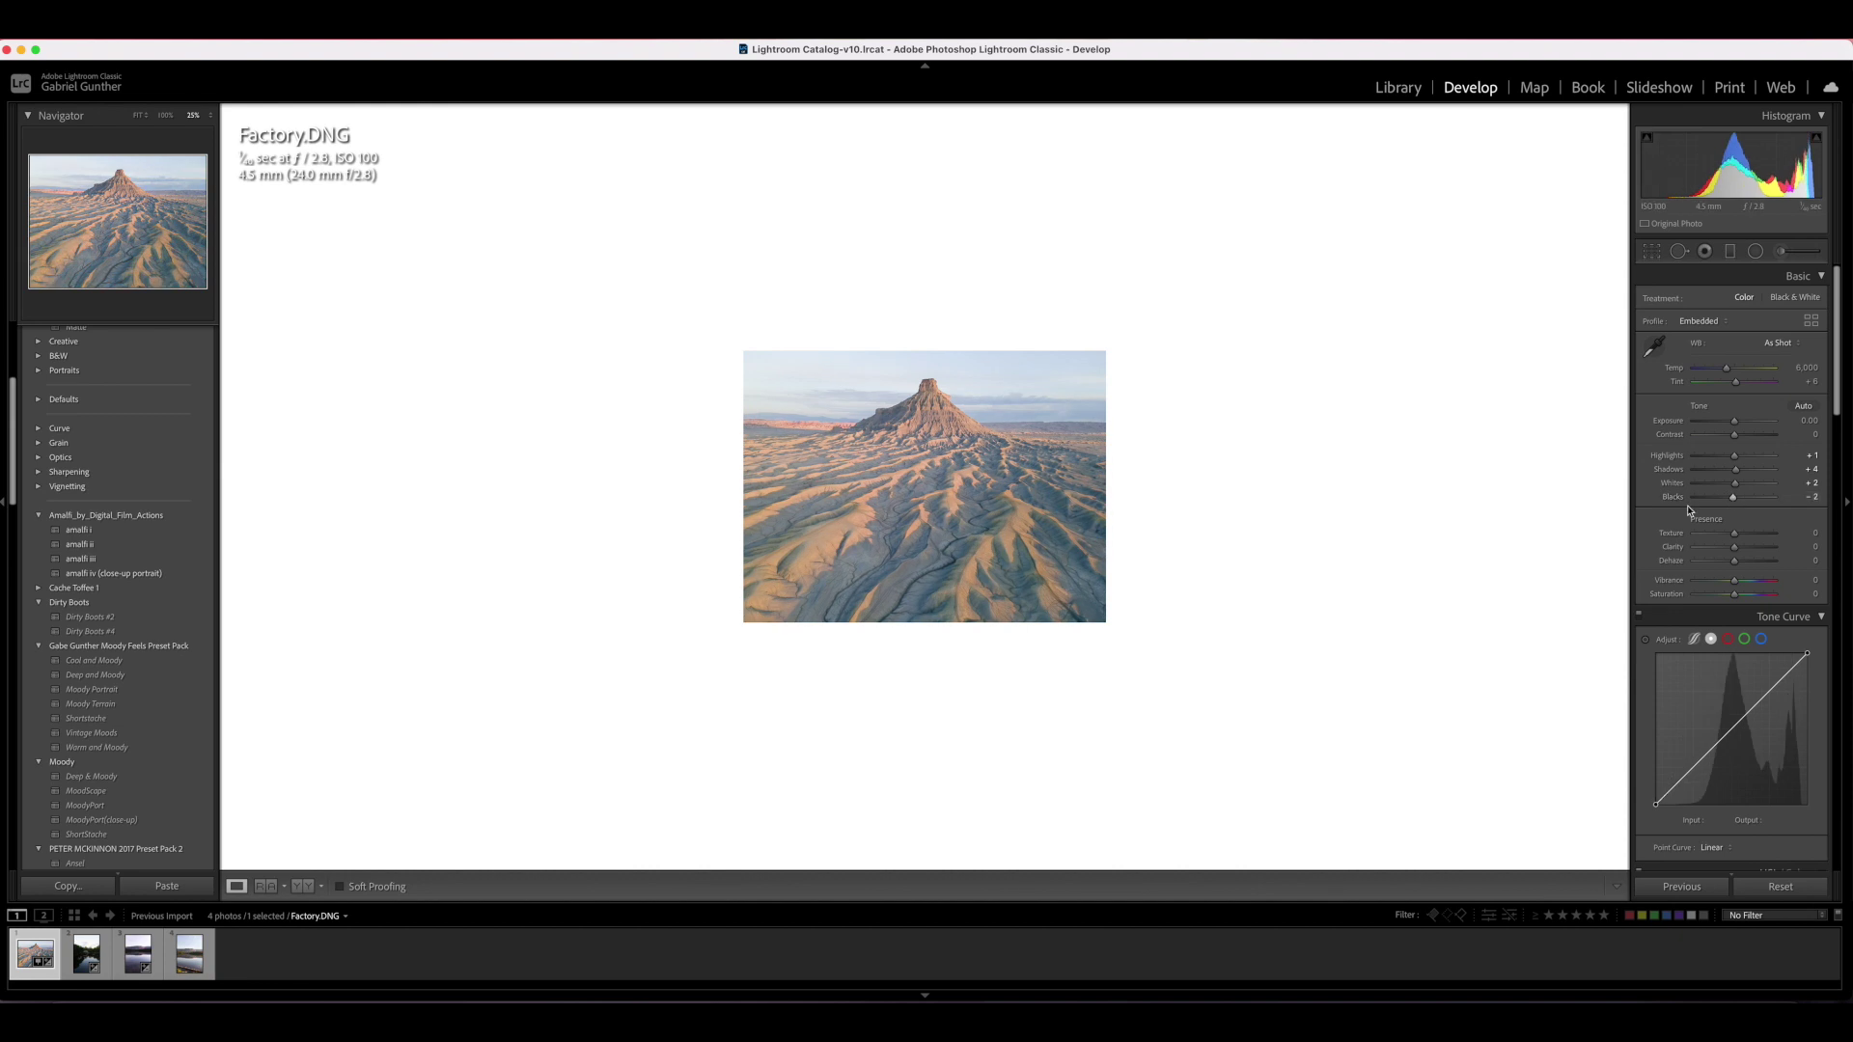
Try the desert photo's Clarity at +100, and reset it to 0
scroll(1718, 486, down, 1)
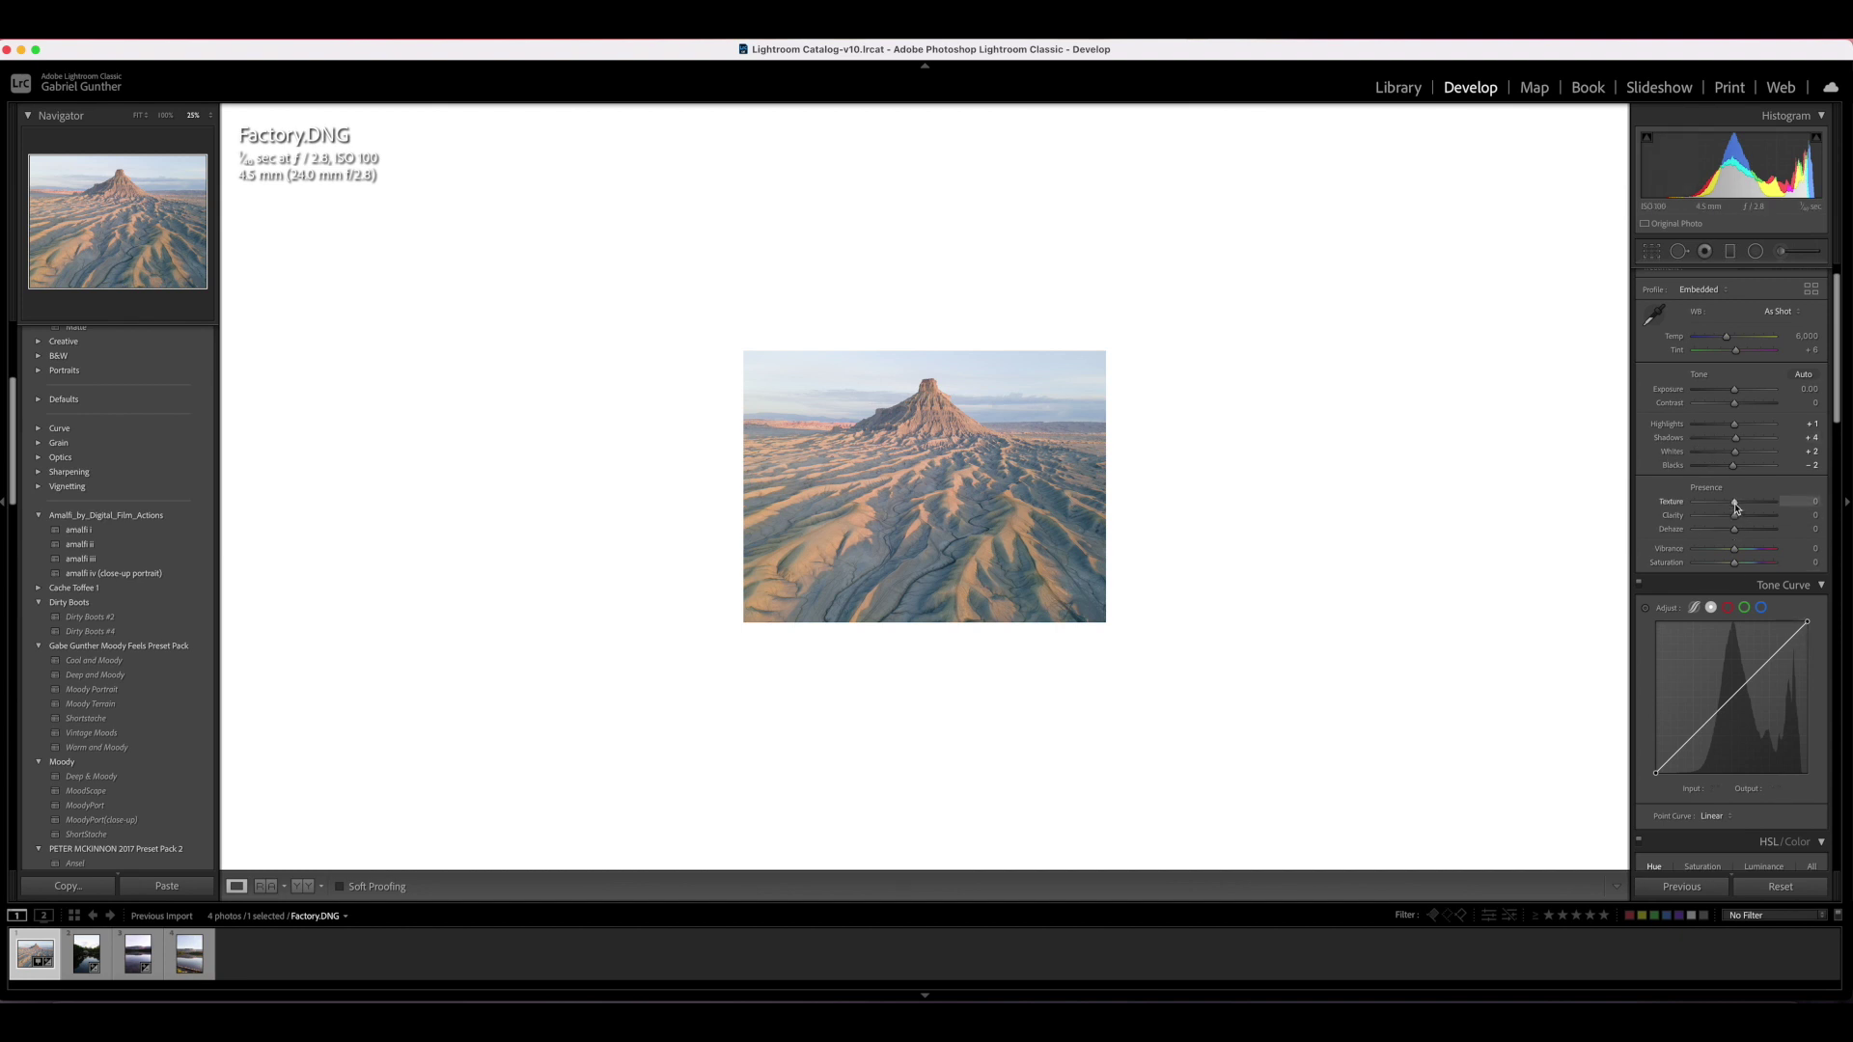
mouse_move(1738, 508)
mouse_down()
mouse_move(1764, 508)
mouse_move(1737, 507)
mouse_up()
drag(1734, 520, 1794, 519)
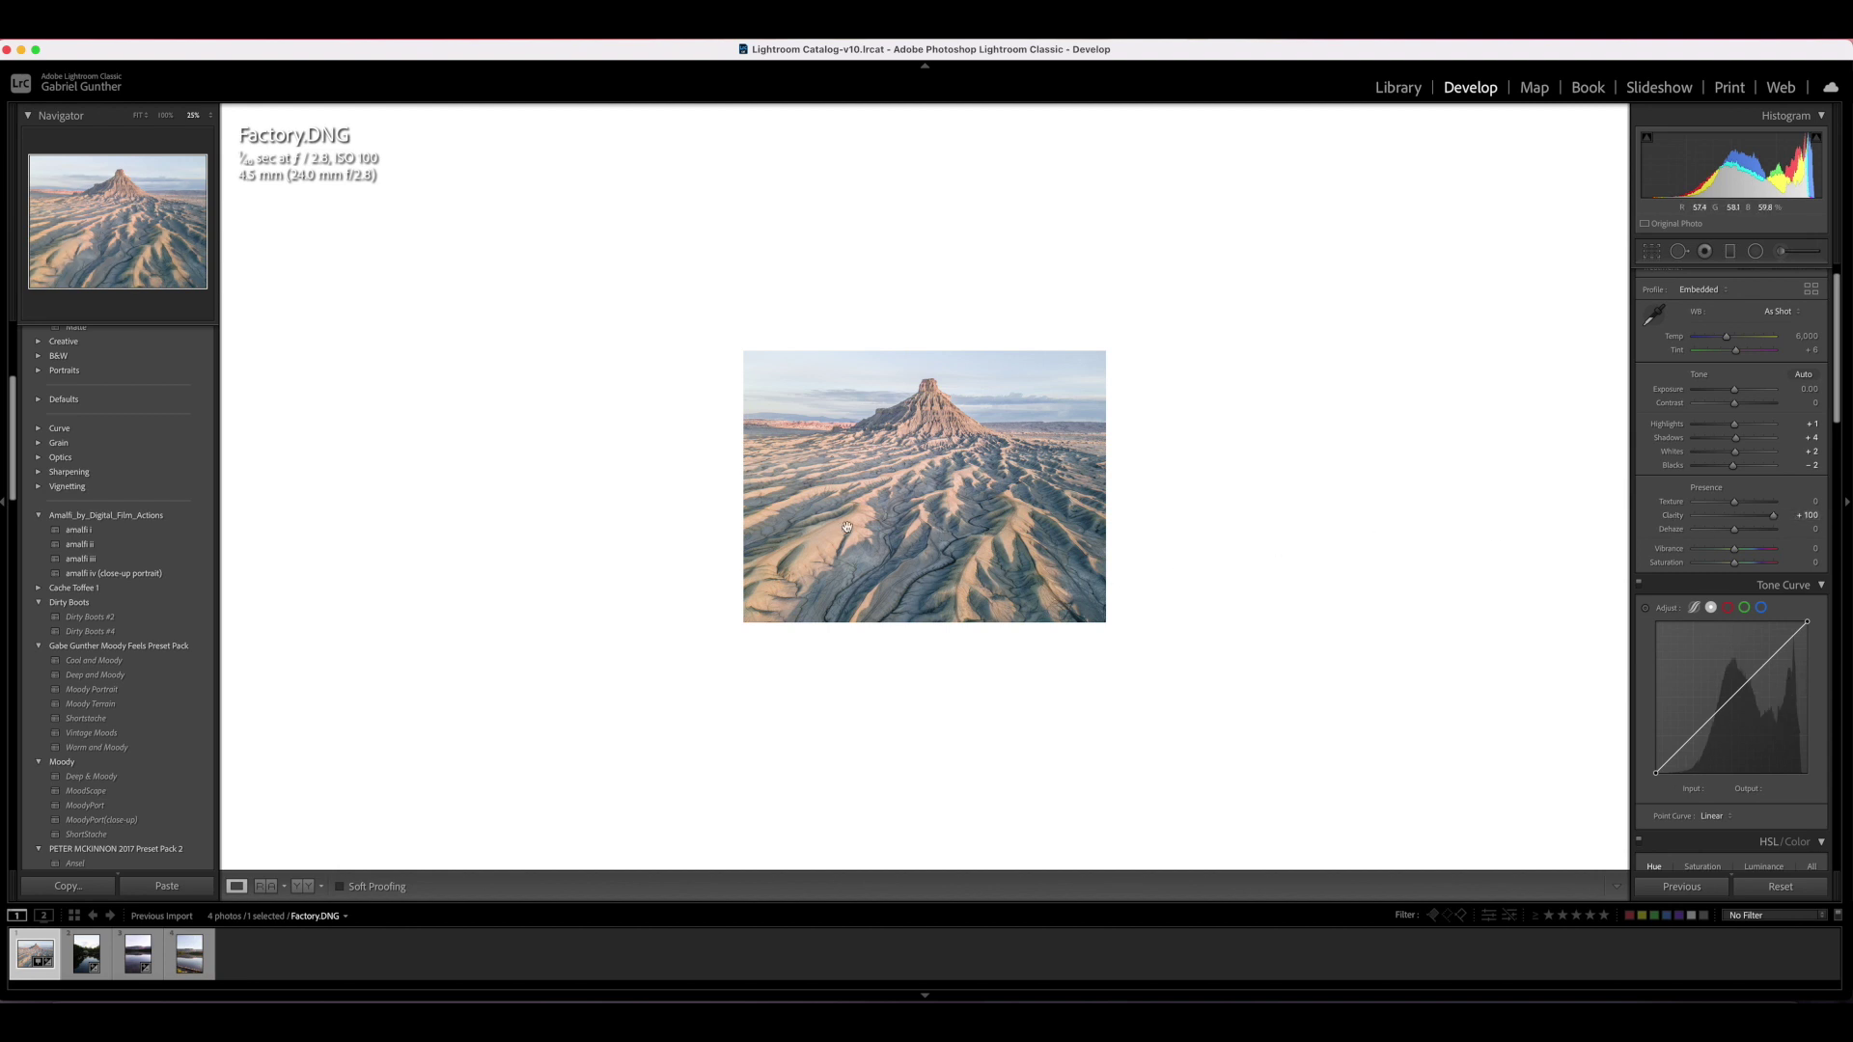
double_click(1675, 519)
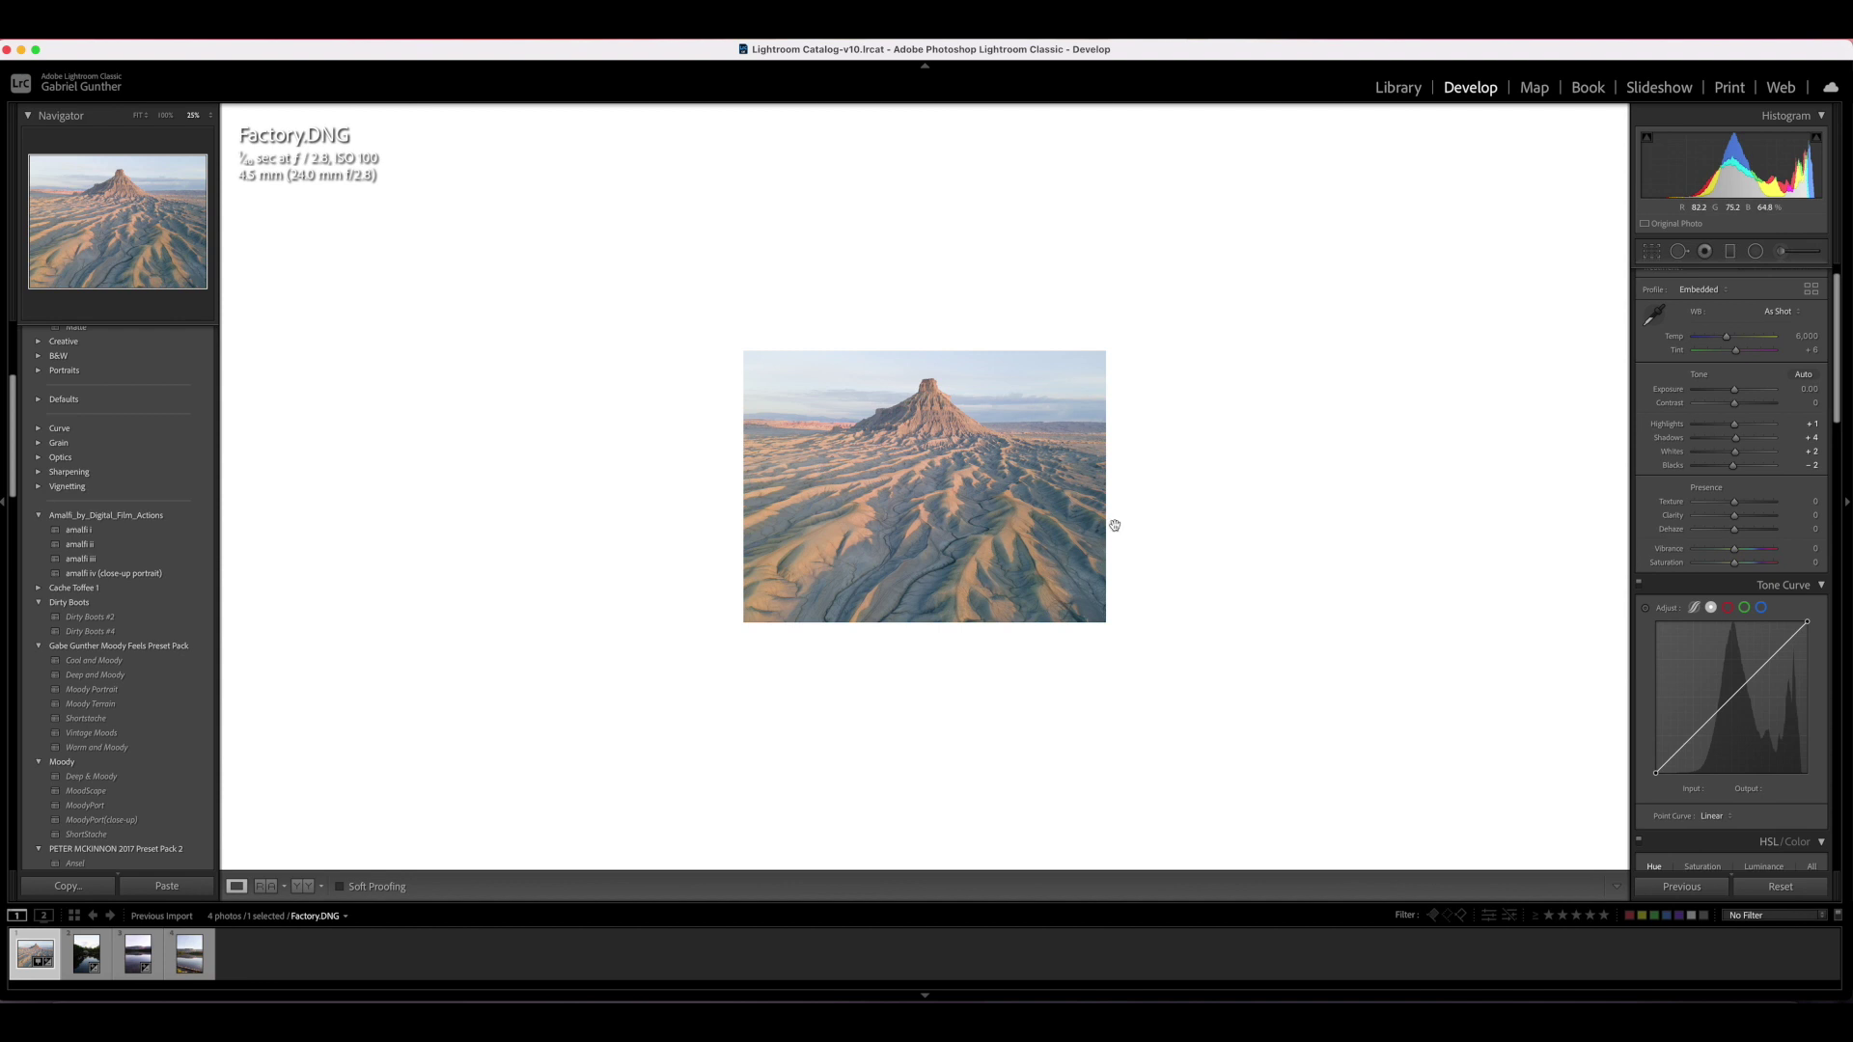
Try the desert photo's Dehaze at +100, and reset it to 0
drag(1737, 531, 1776, 530)
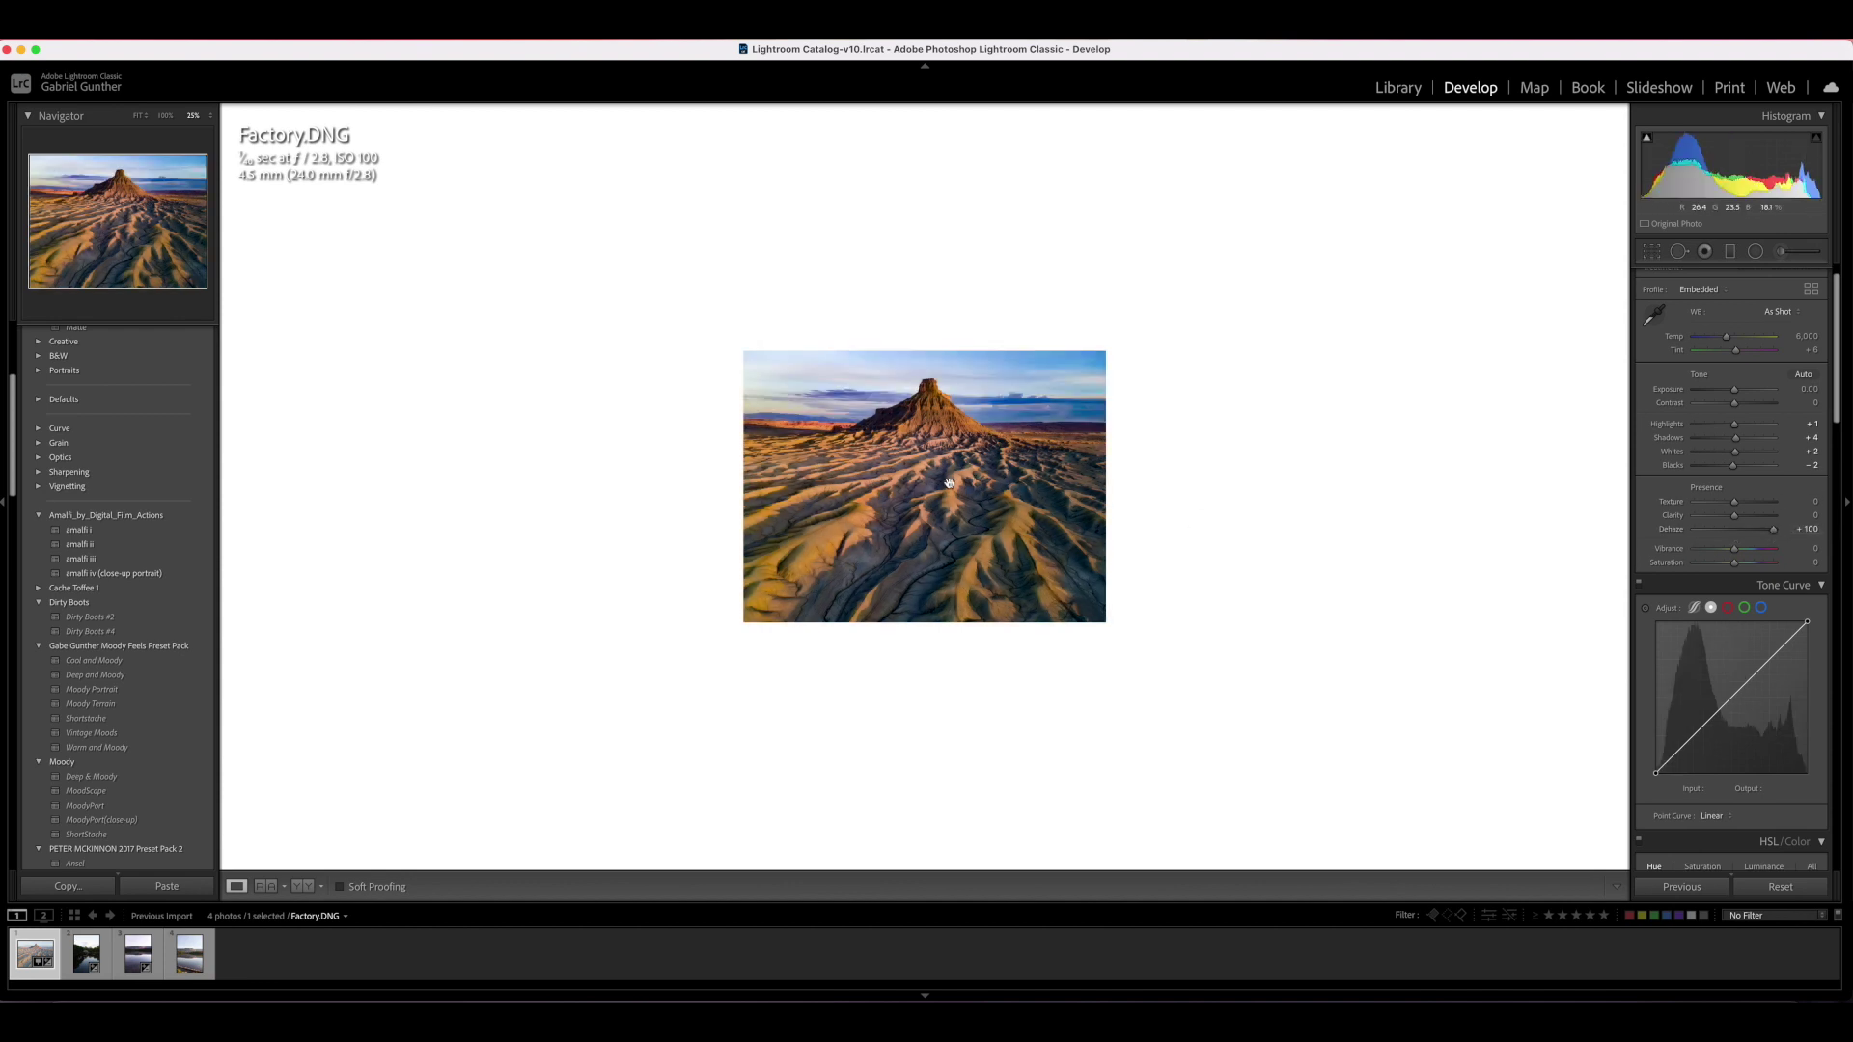
mouse_move(1776, 533)
mouse_down()
mouse_move(1709, 538)
mouse_move(1749, 538)
mouse_up()
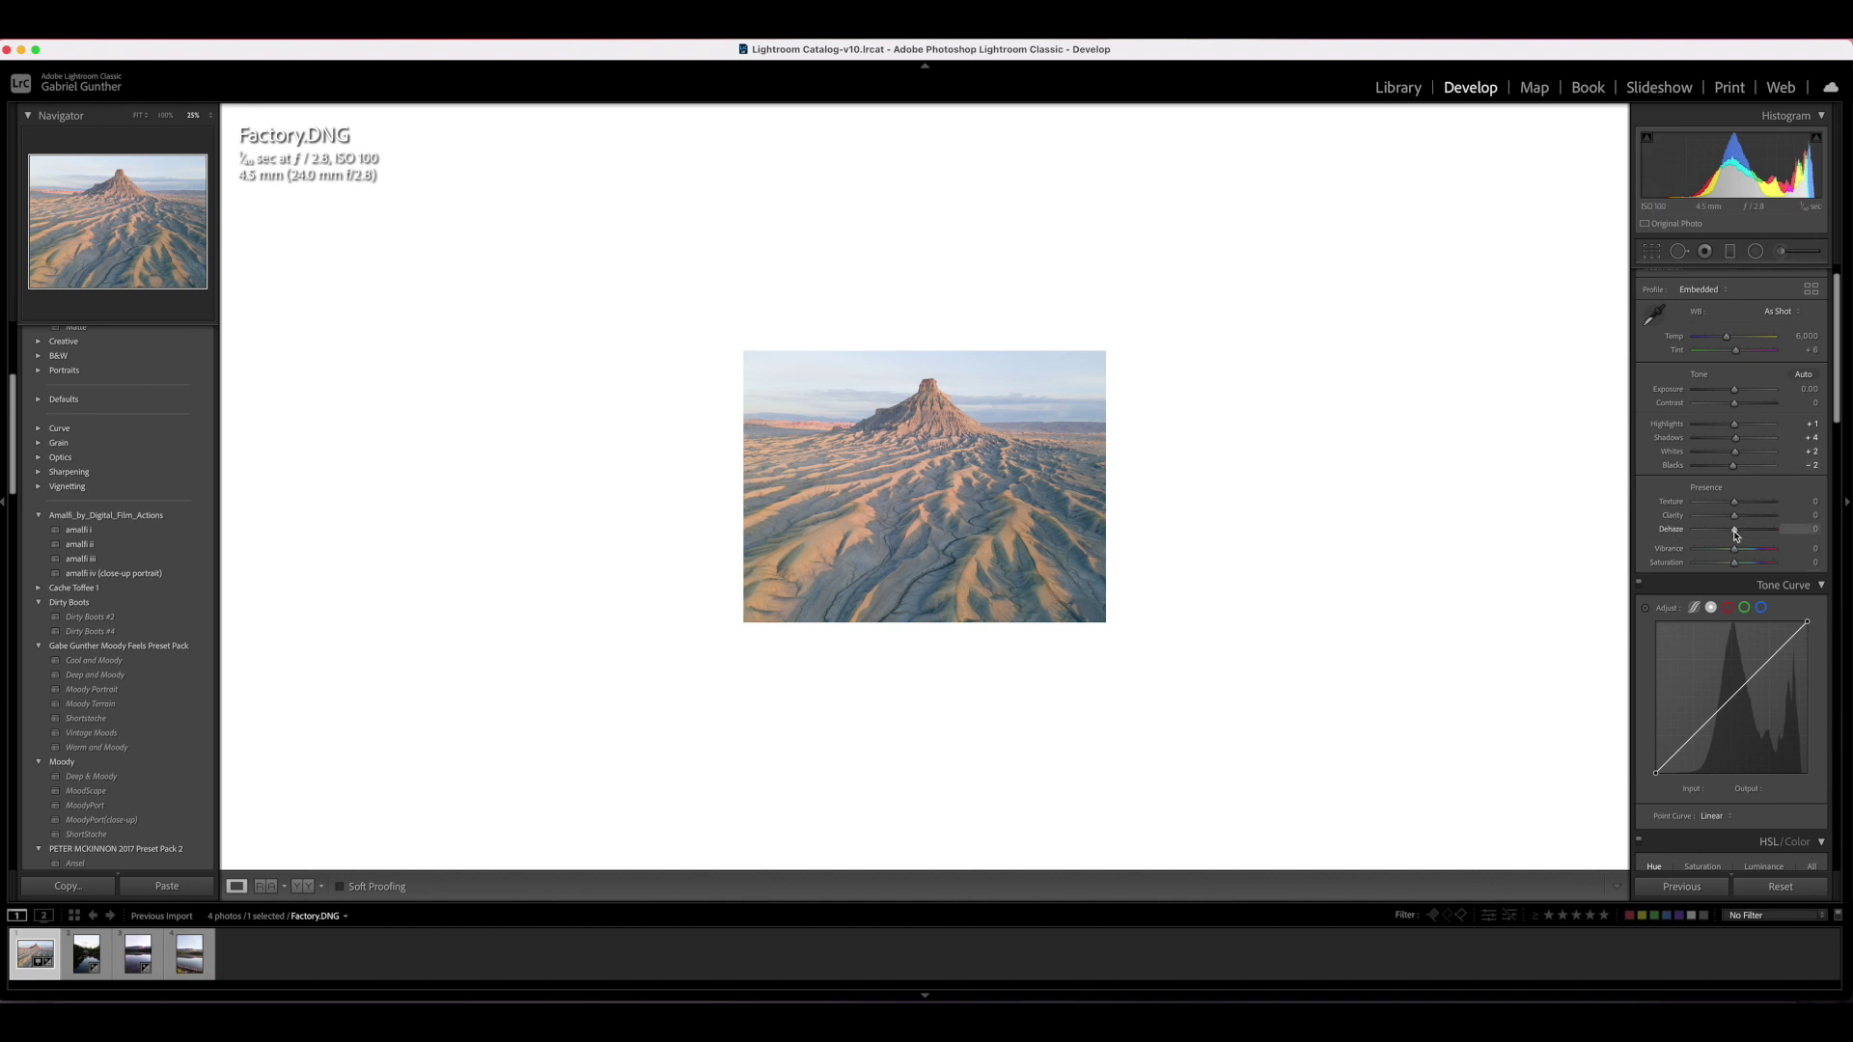
drag(1734, 529, 1776, 530)
double_click(1683, 537)
Set the desert photo's Vibrance to +3, and try Saturation at +100 before returning it to 0
mouse_move(1734, 553)
mouse_down()
mouse_move(1694, 568)
mouse_move(1737, 567)
mouse_up()
drag(1735, 568, 1775, 570)
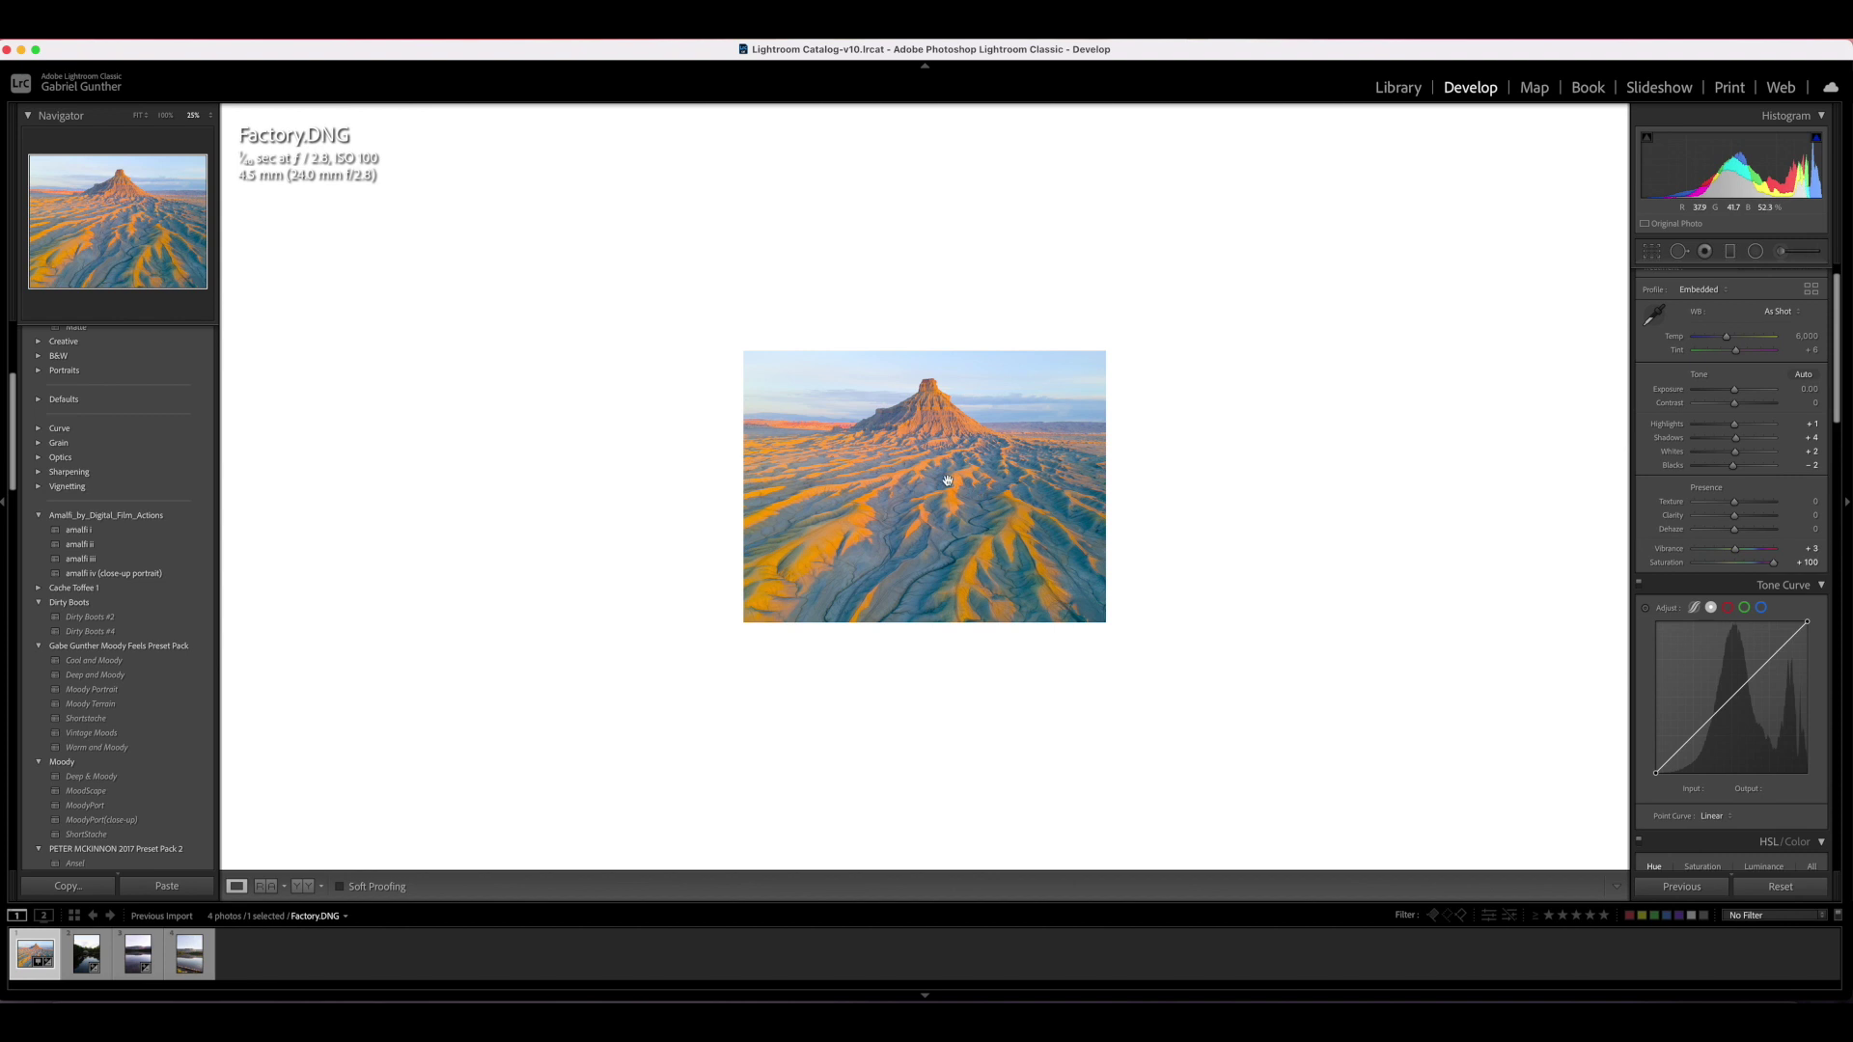
double_click(1669, 562)
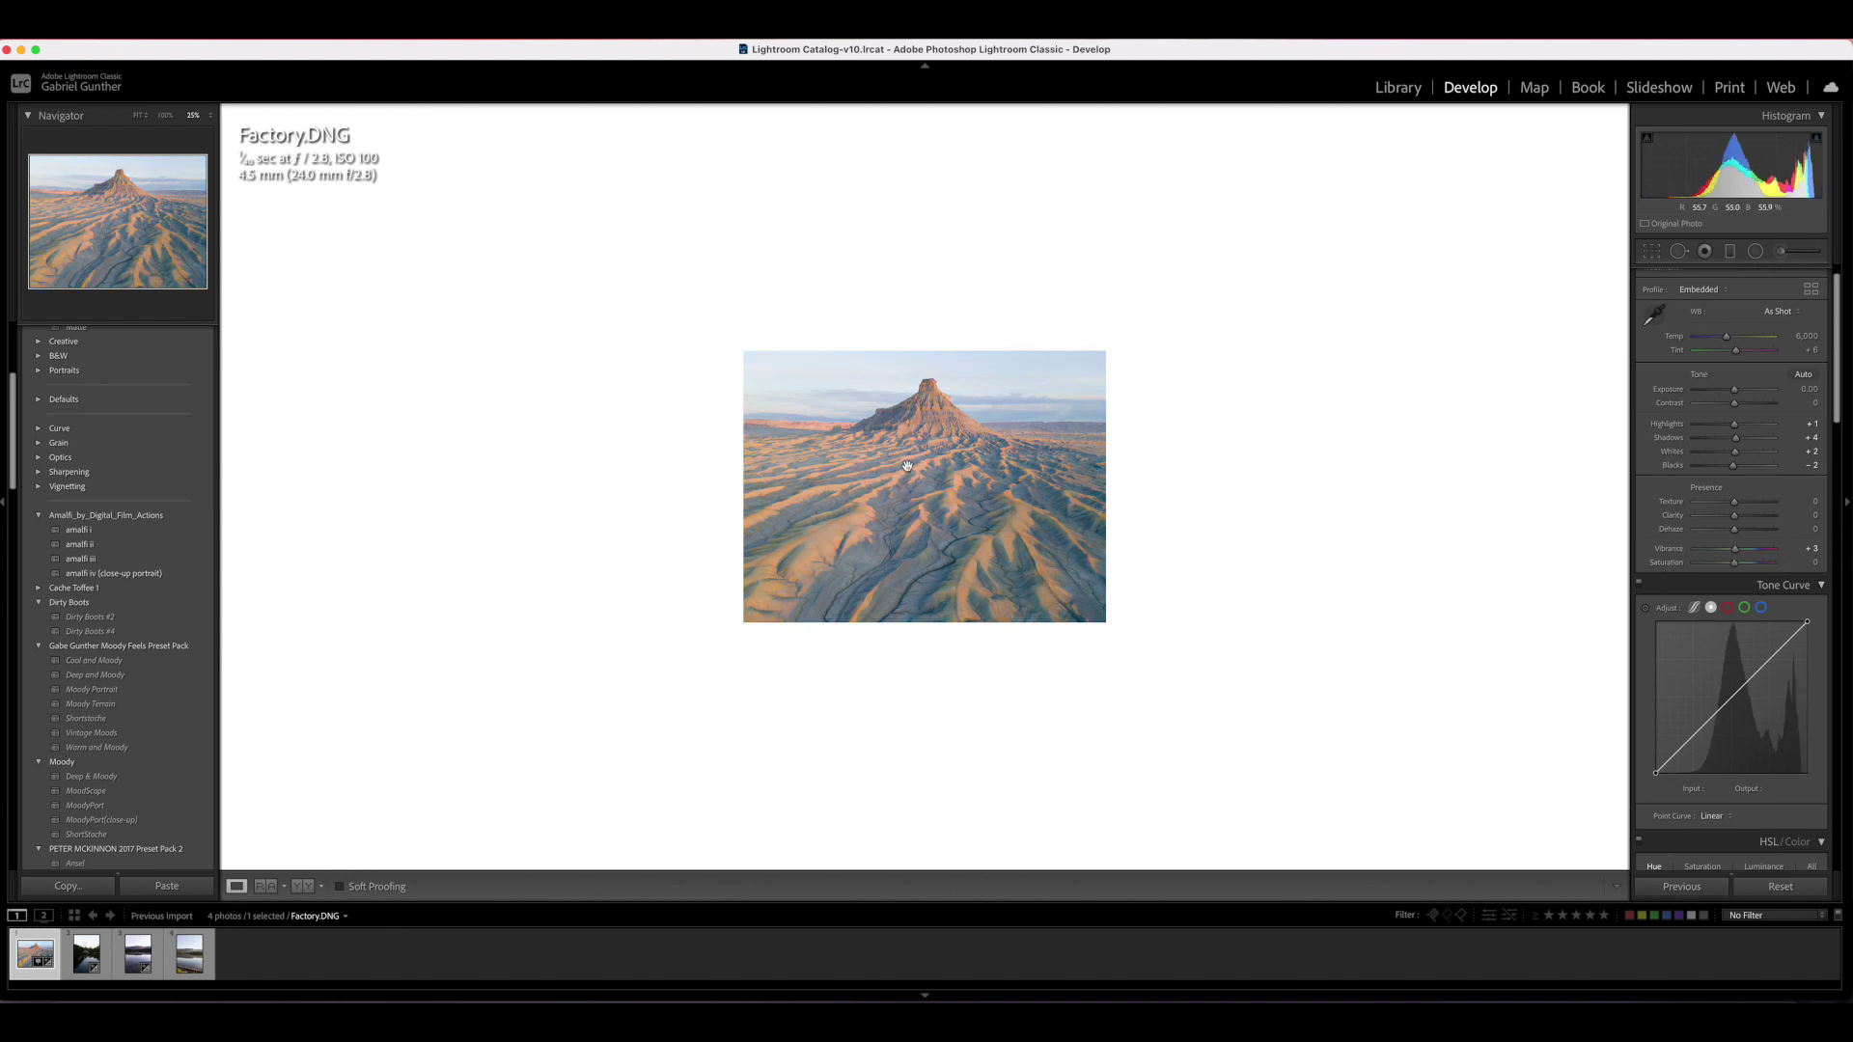
drag(1735, 562, 1814, 567)
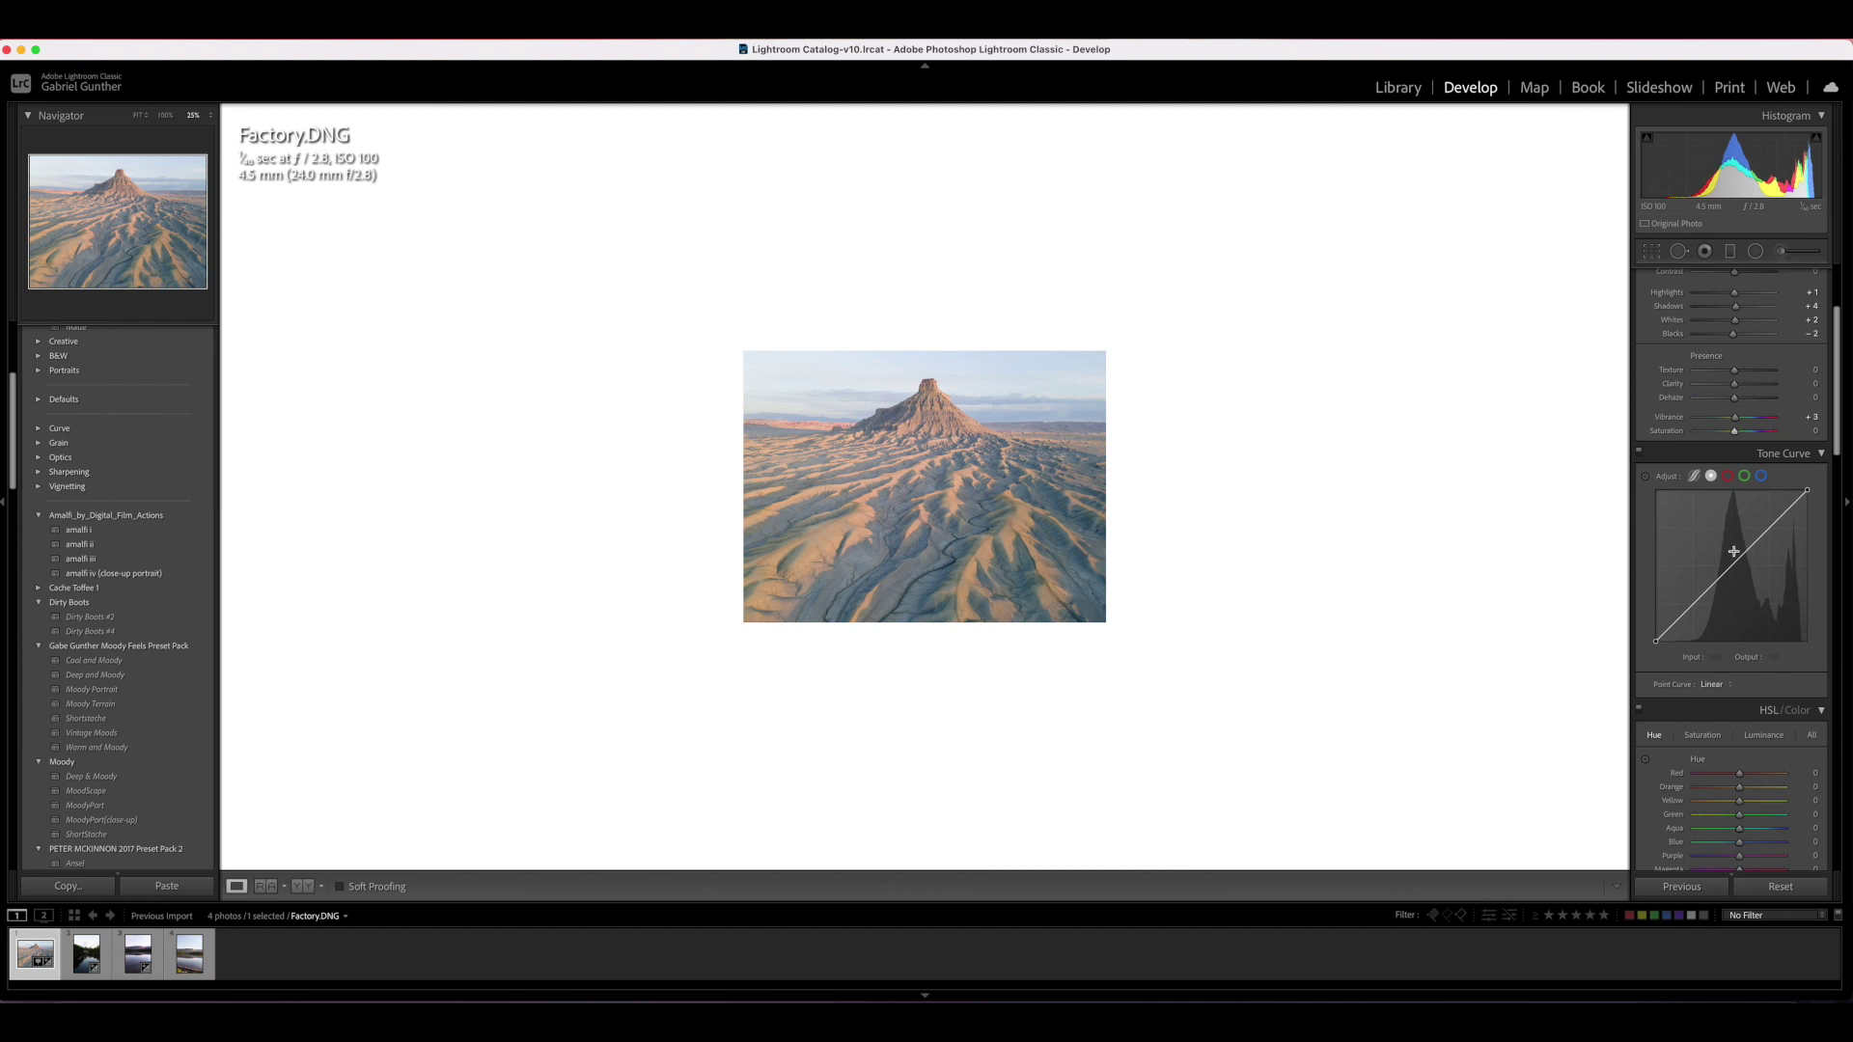
Shape a gentle three-point S-curve on the desert photo, moving the upper point to input 188, output 196 and lowering the shadow point slightly
click(1770, 530)
click(1694, 603)
click(1732, 567)
mouse_move(1770, 529)
mouse_down()
mouse_move(1774, 508)
mouse_move(1770, 546)
mouse_move(1766, 523)
mouse_up()
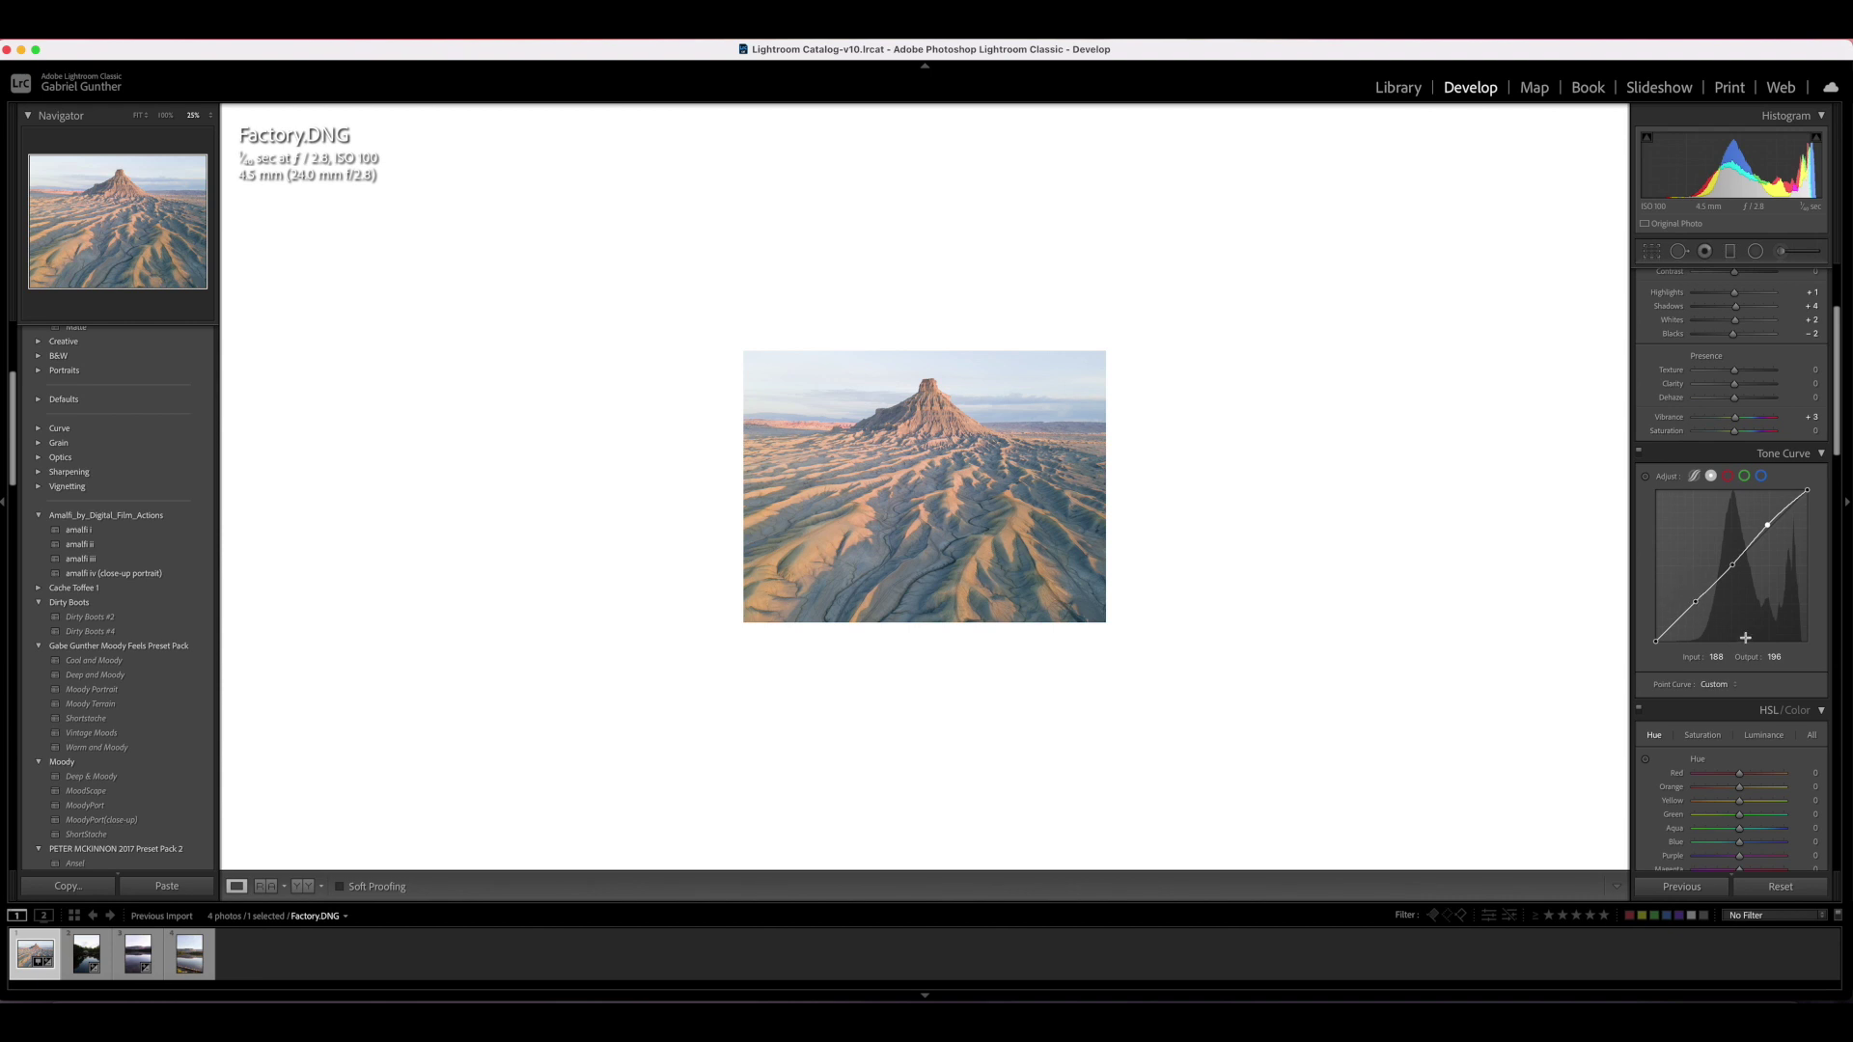
drag(1696, 602, 1694, 606)
click(1655, 641)
mouse_move(1655, 642)
mouse_down()
mouse_move(1651, 598)
mouse_move(1654, 643)
mouse_up()
Add three tone curve points on the bridge photo Image.CR3 and lift the curve's black point to output 28 for faded shadows
click(85, 955)
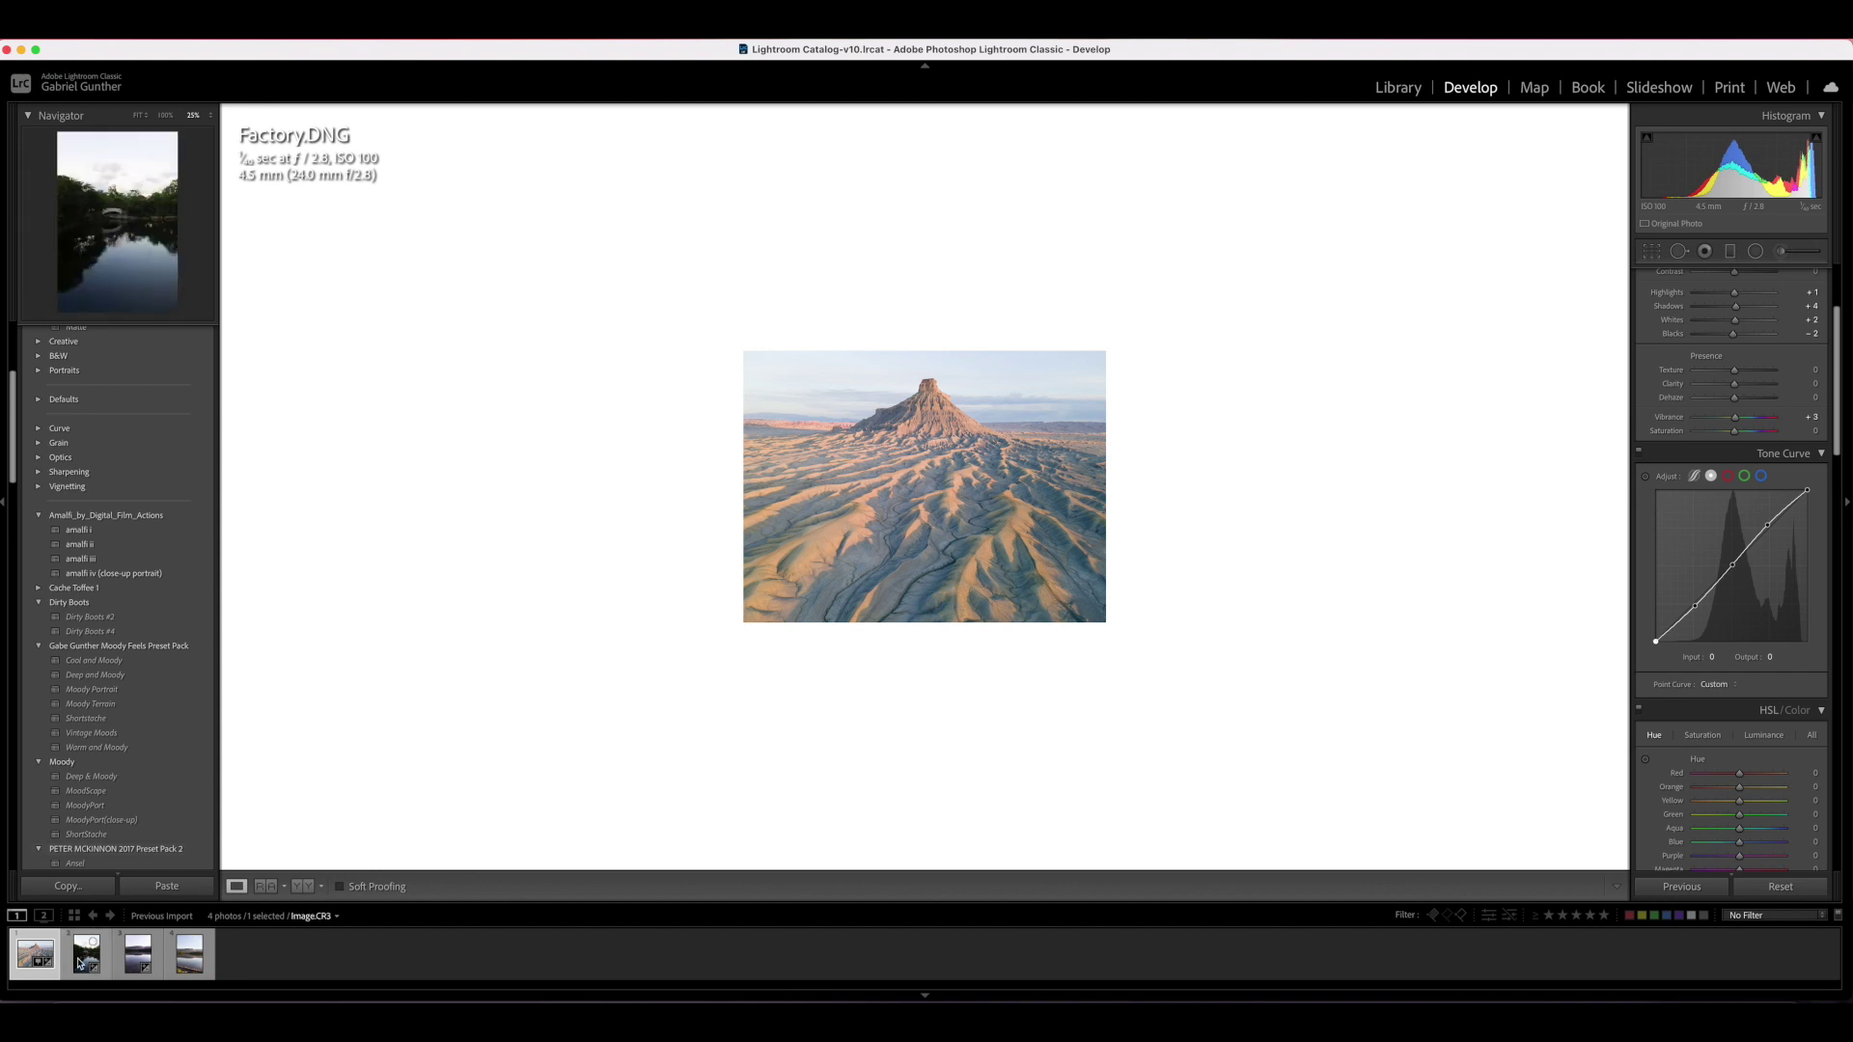
click(1691, 609)
click(1730, 566)
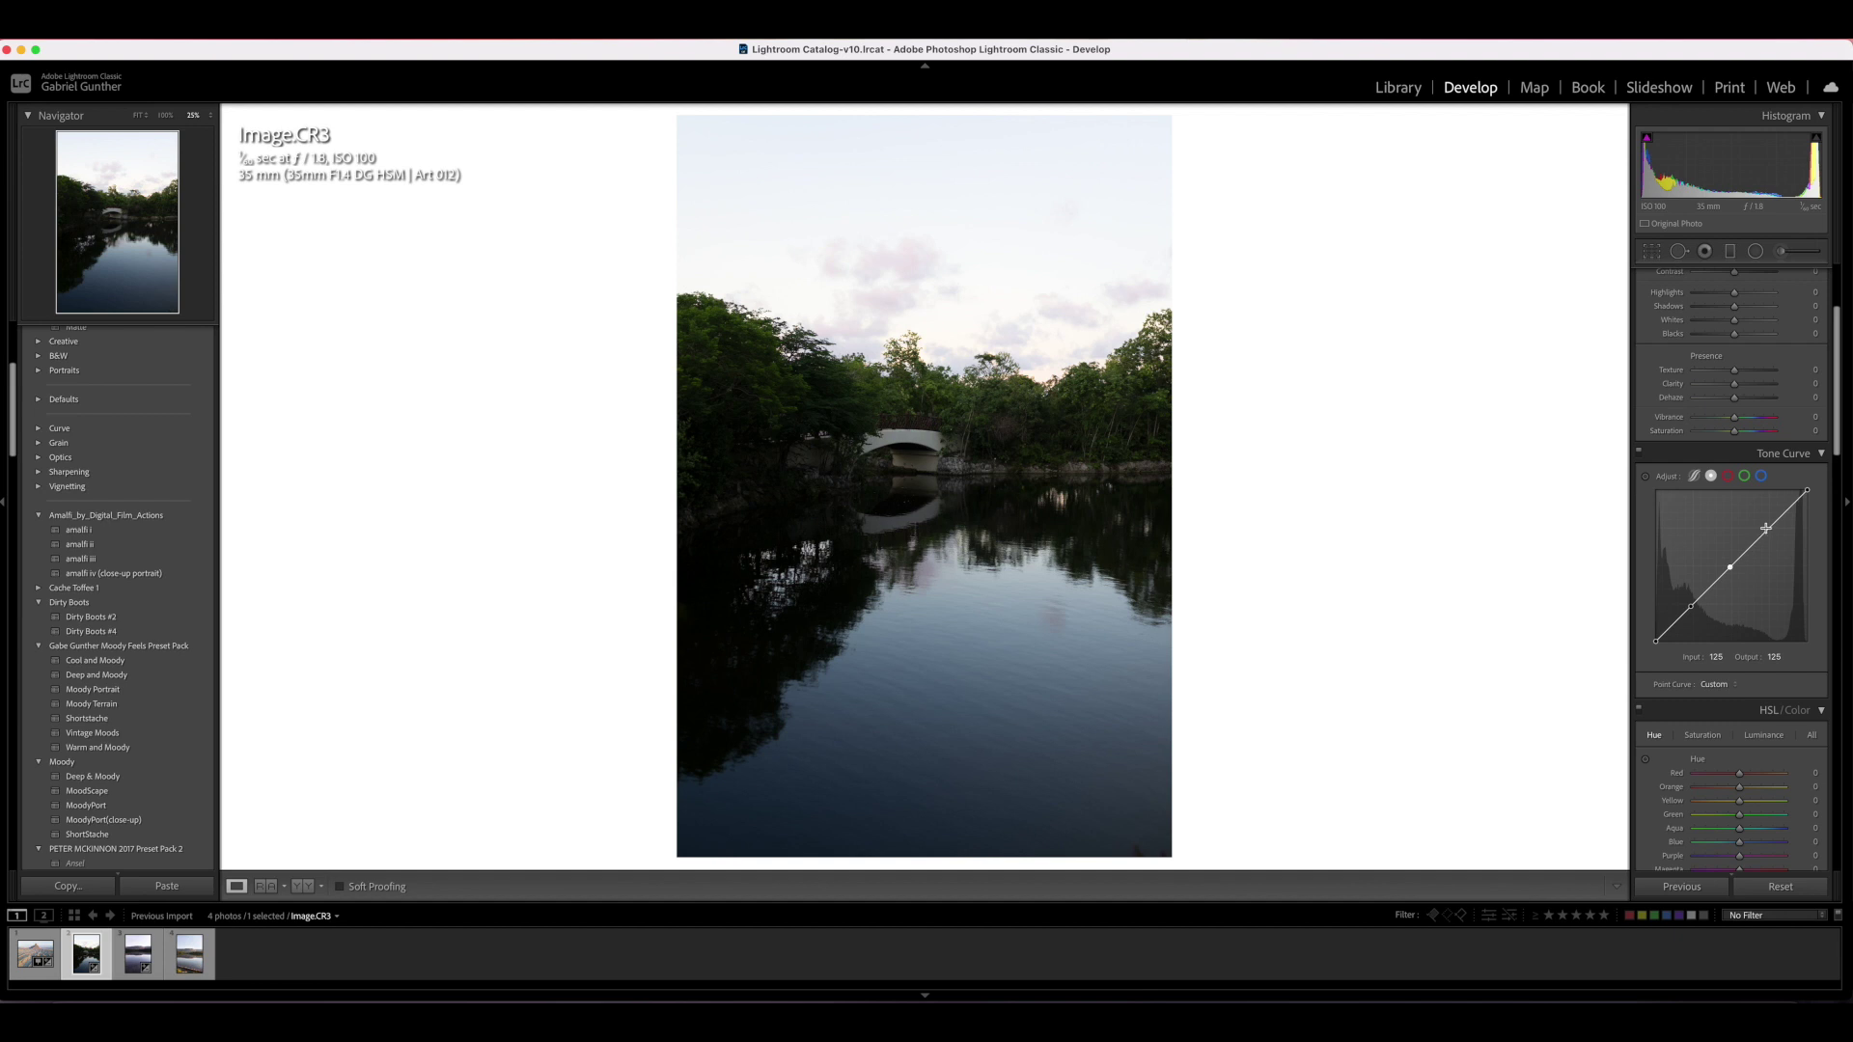
click(1770, 529)
drag(1657, 644, 1658, 606)
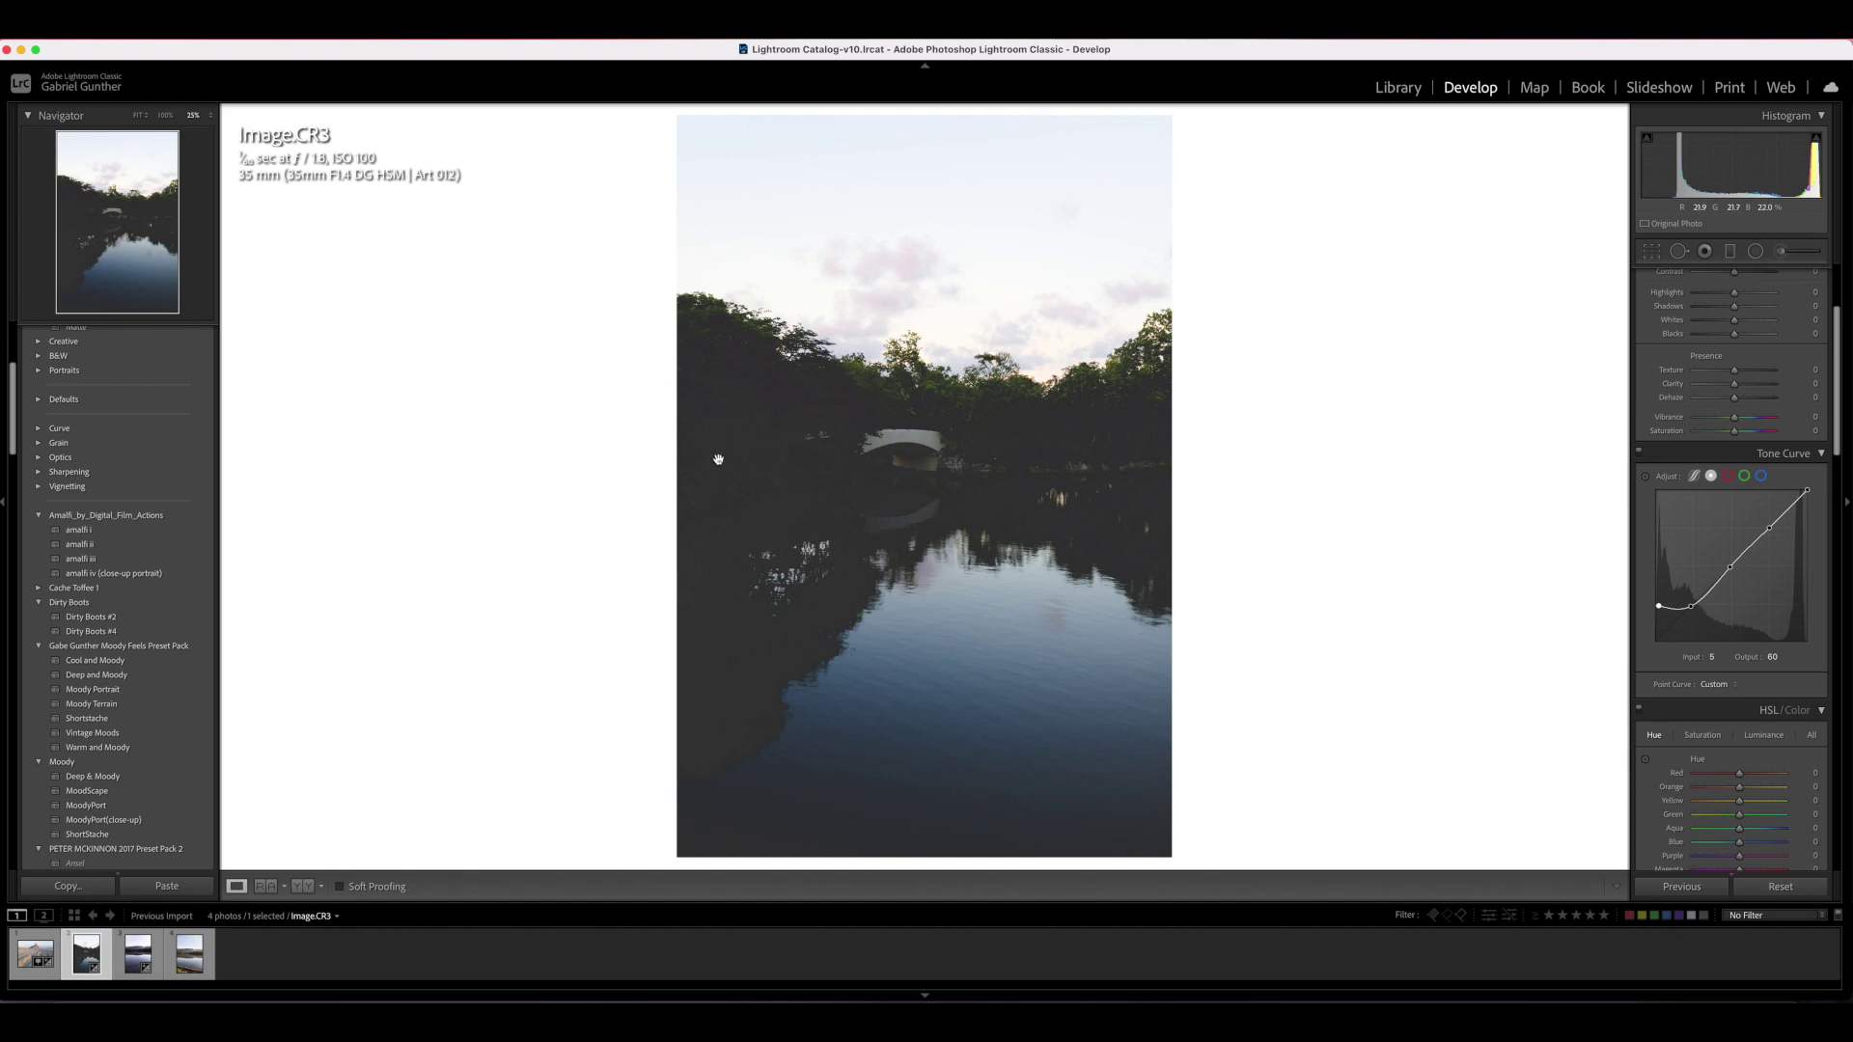
mouse_move(1658, 606)
mouse_down()
mouse_move(1653, 643)
mouse_move(1656, 624)
mouse_up()
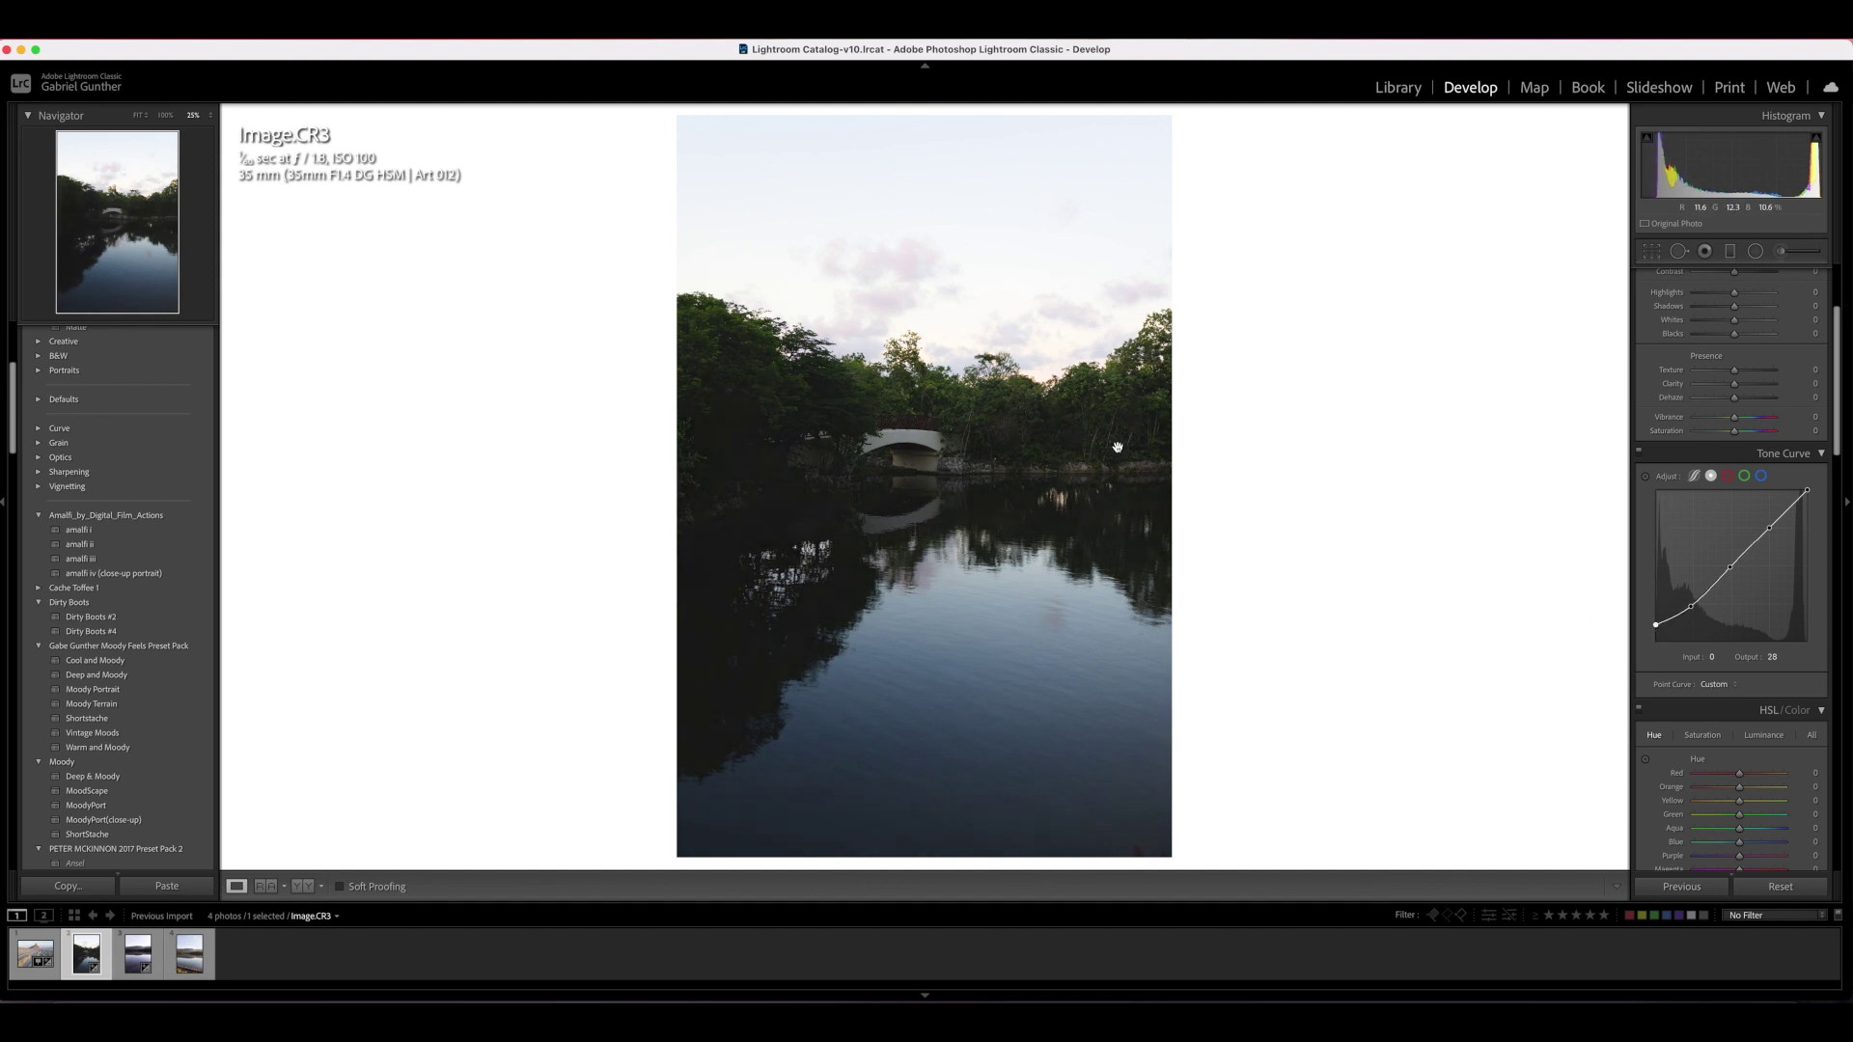
Examine the bridge photo's red, green and blue channel tone curves, and return to the main point curve
click(1729, 479)
click(1745, 477)
click(1761, 477)
click(1728, 480)
click(1745, 477)
click(1762, 476)
click(1728, 477)
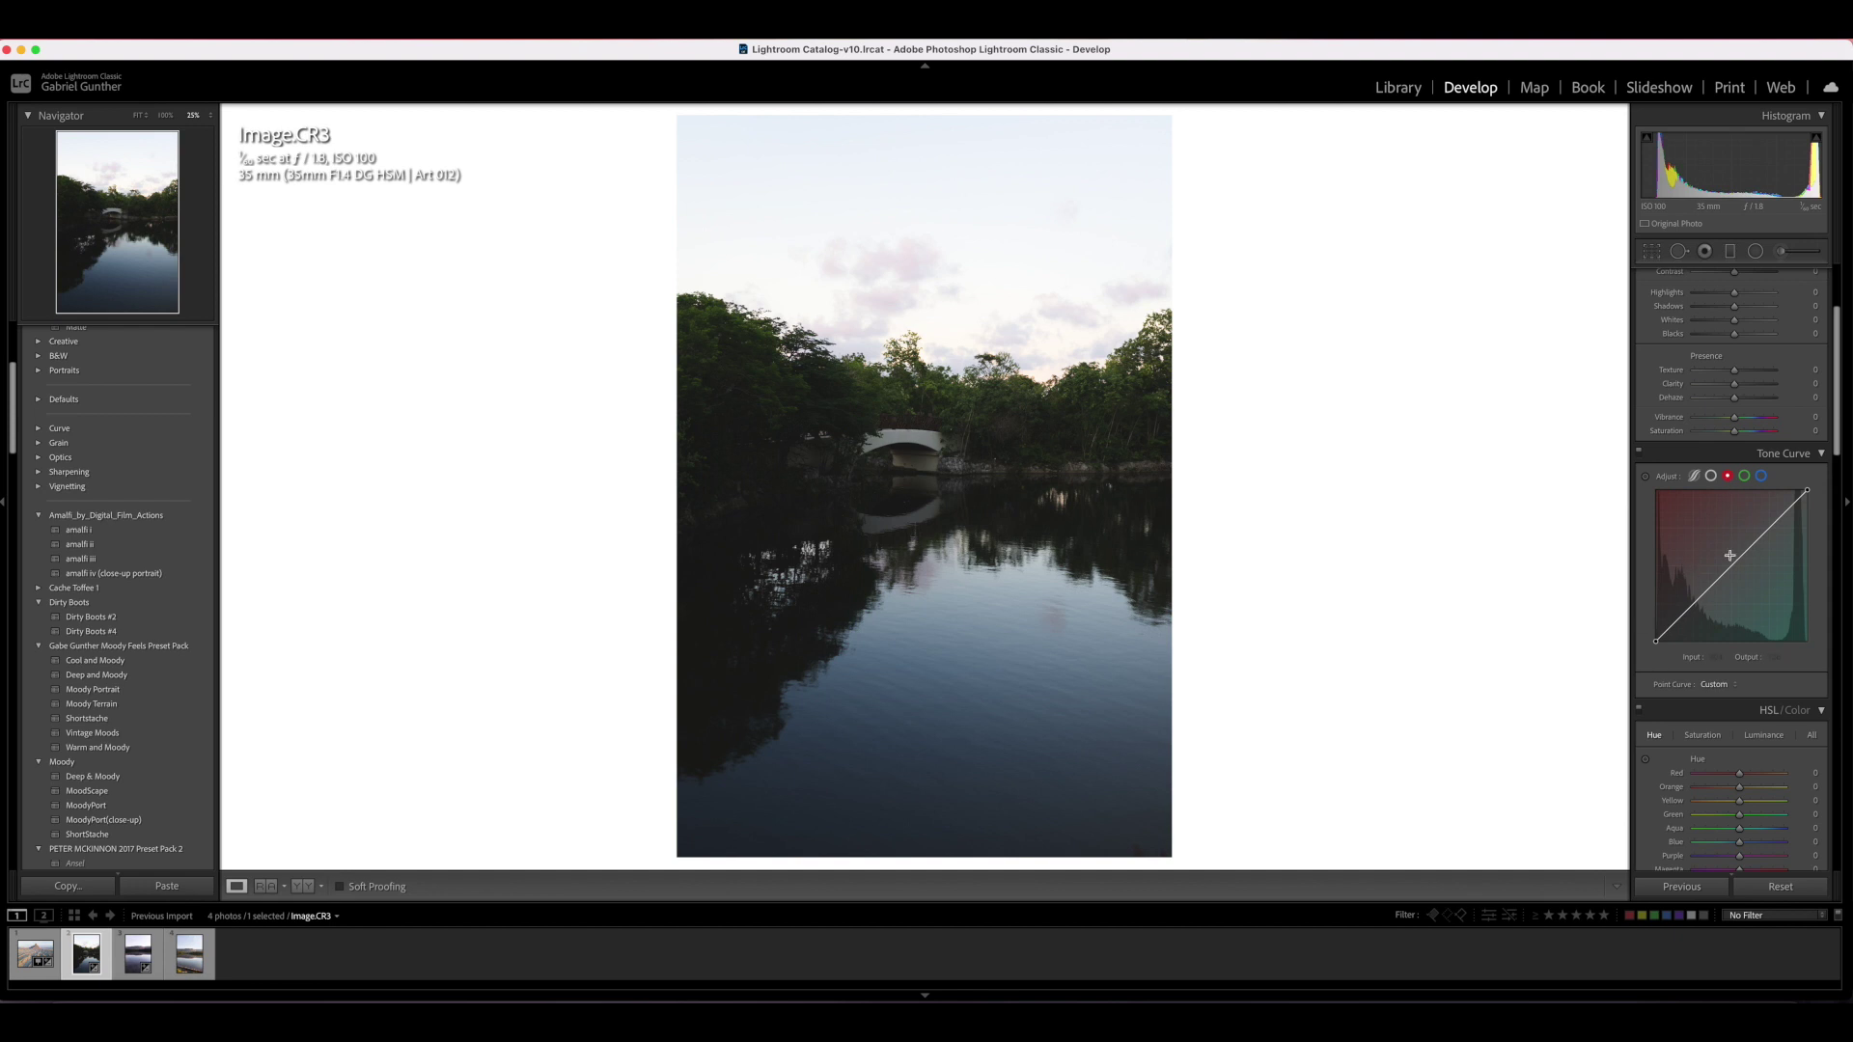
click(1745, 477)
click(1761, 476)
click(1726, 479)
click(1710, 477)
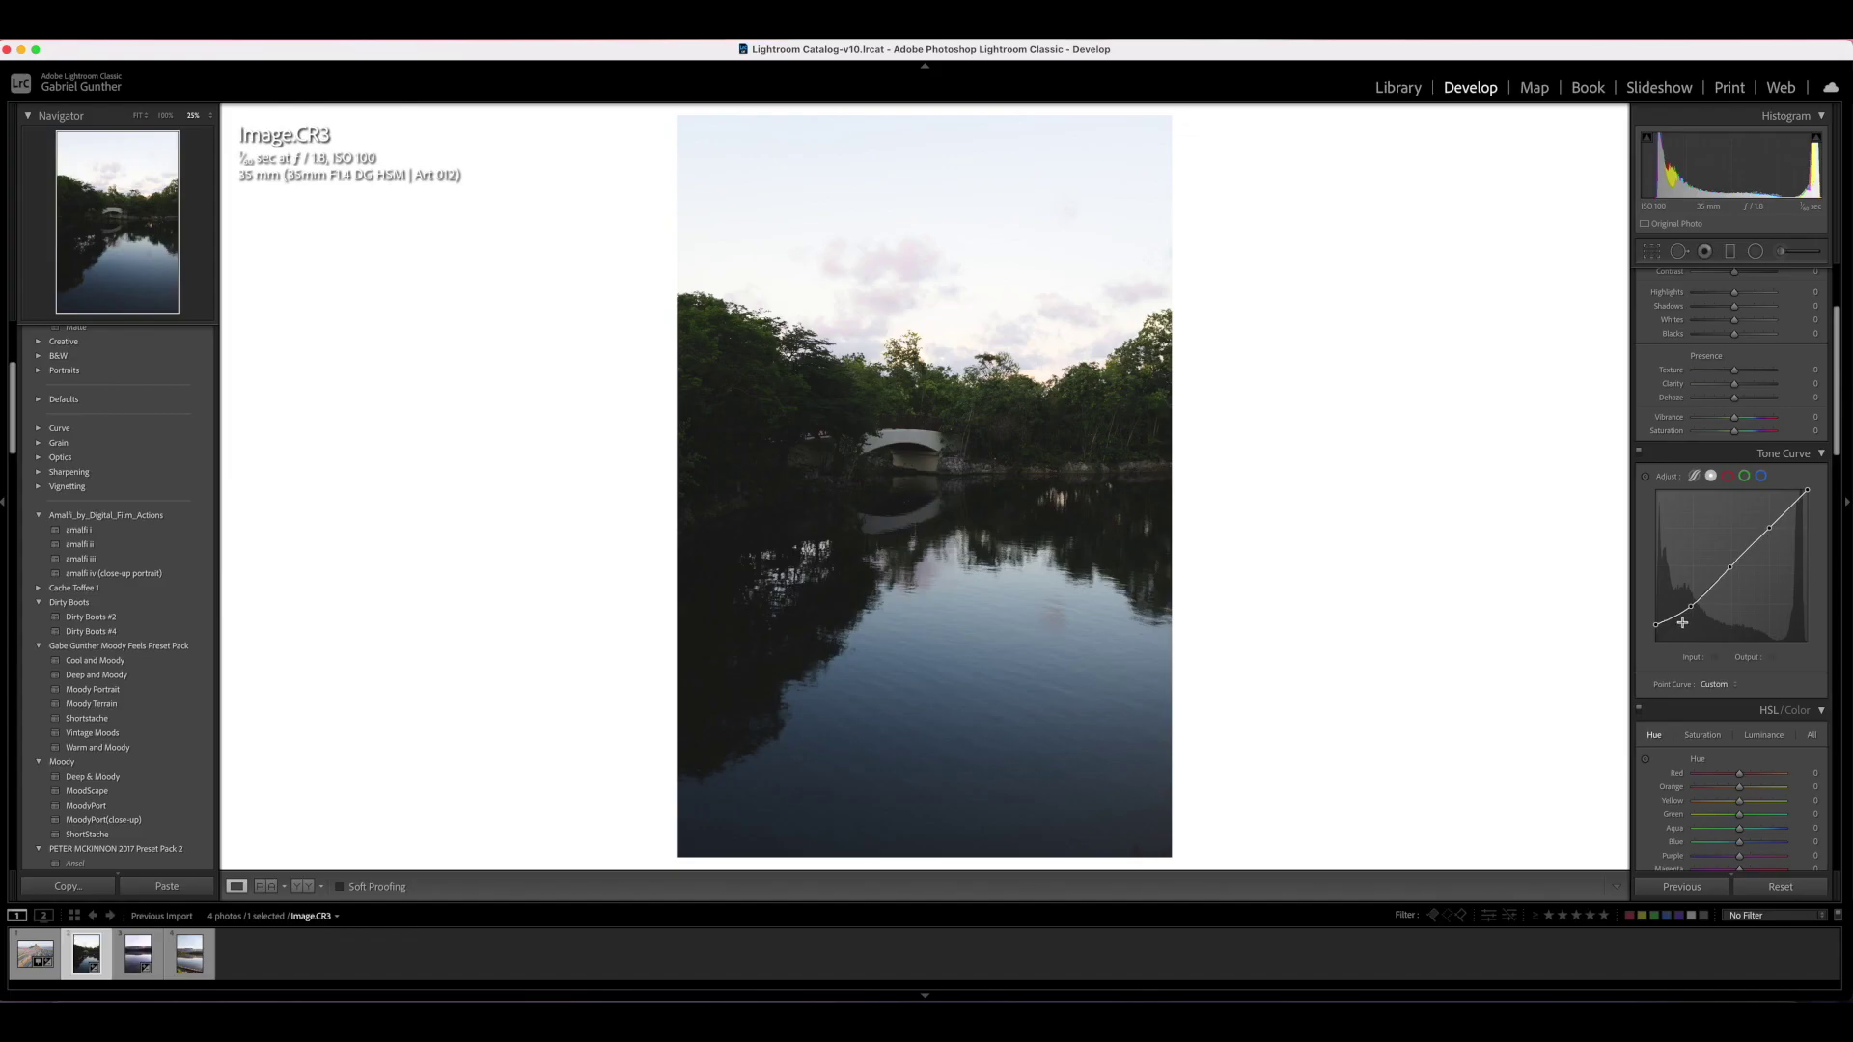
Examine the per-color Hue, Saturation and Luminance controls for orange and green, and switch back to the HSL view
scroll(1706, 619, down, 5)
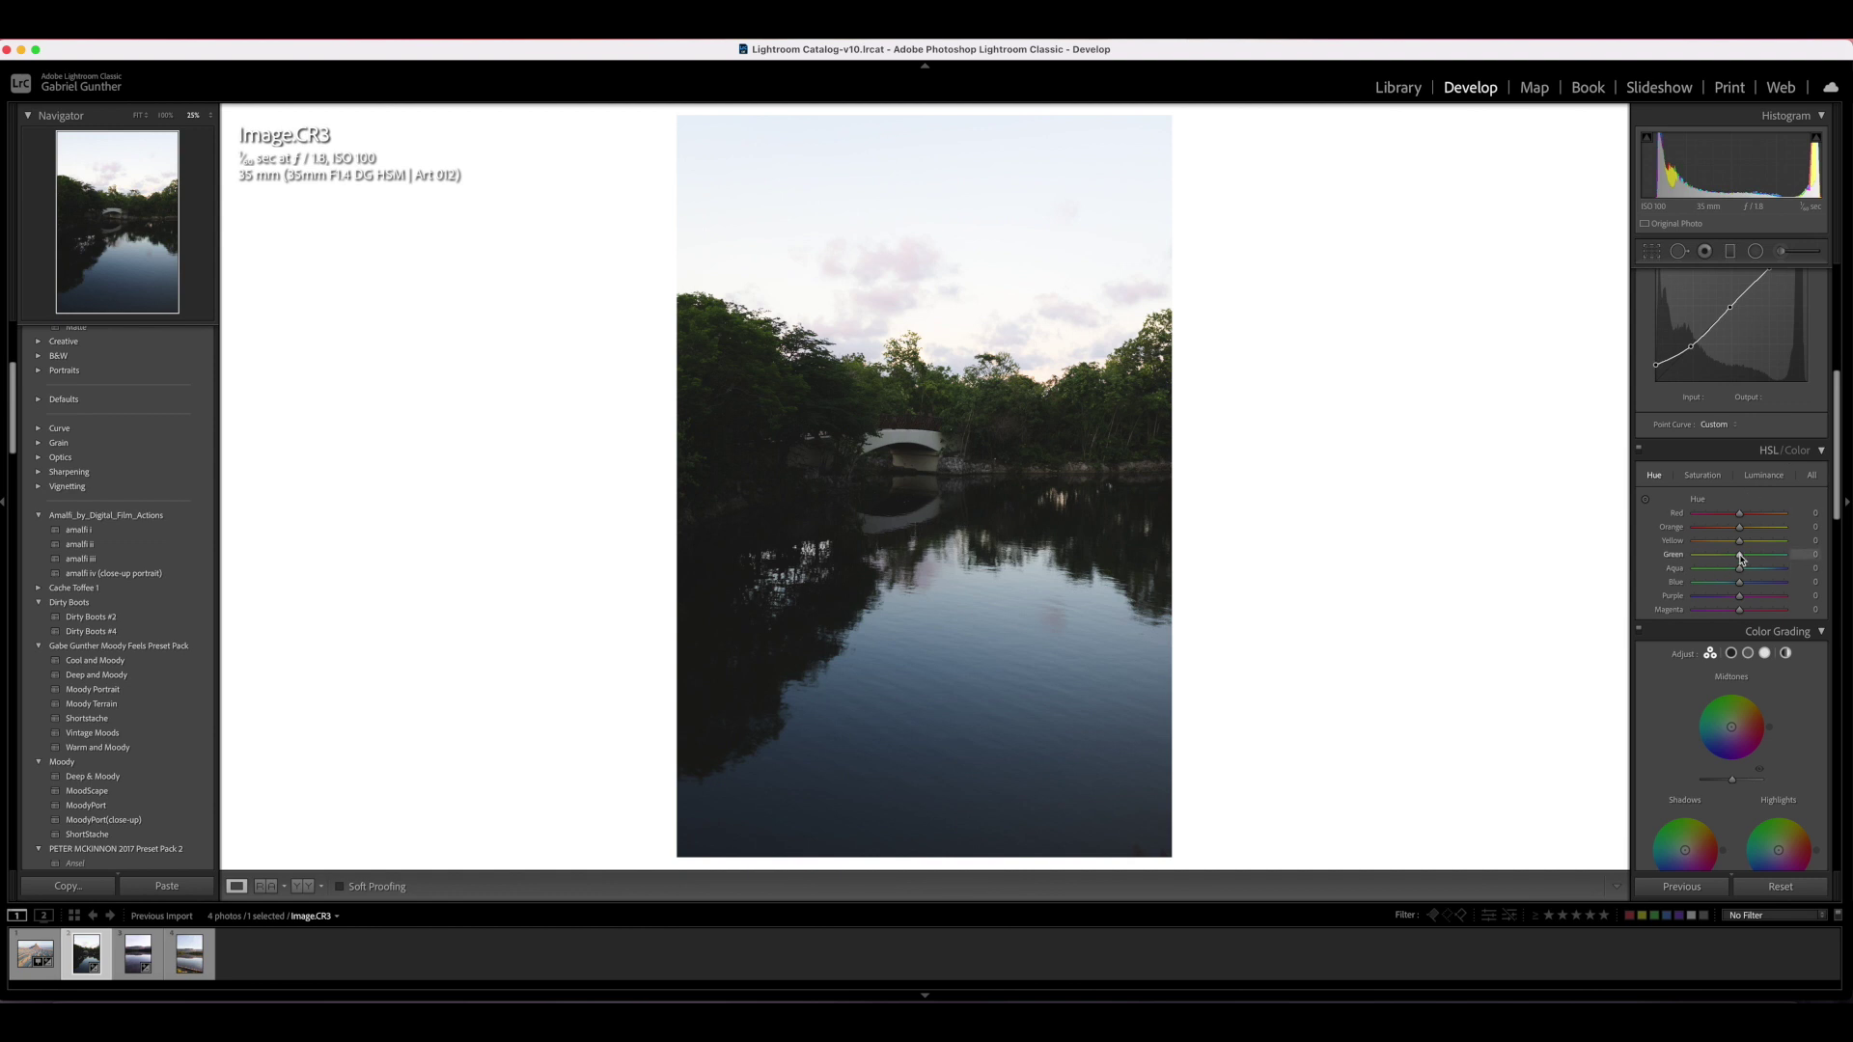
click(1797, 451)
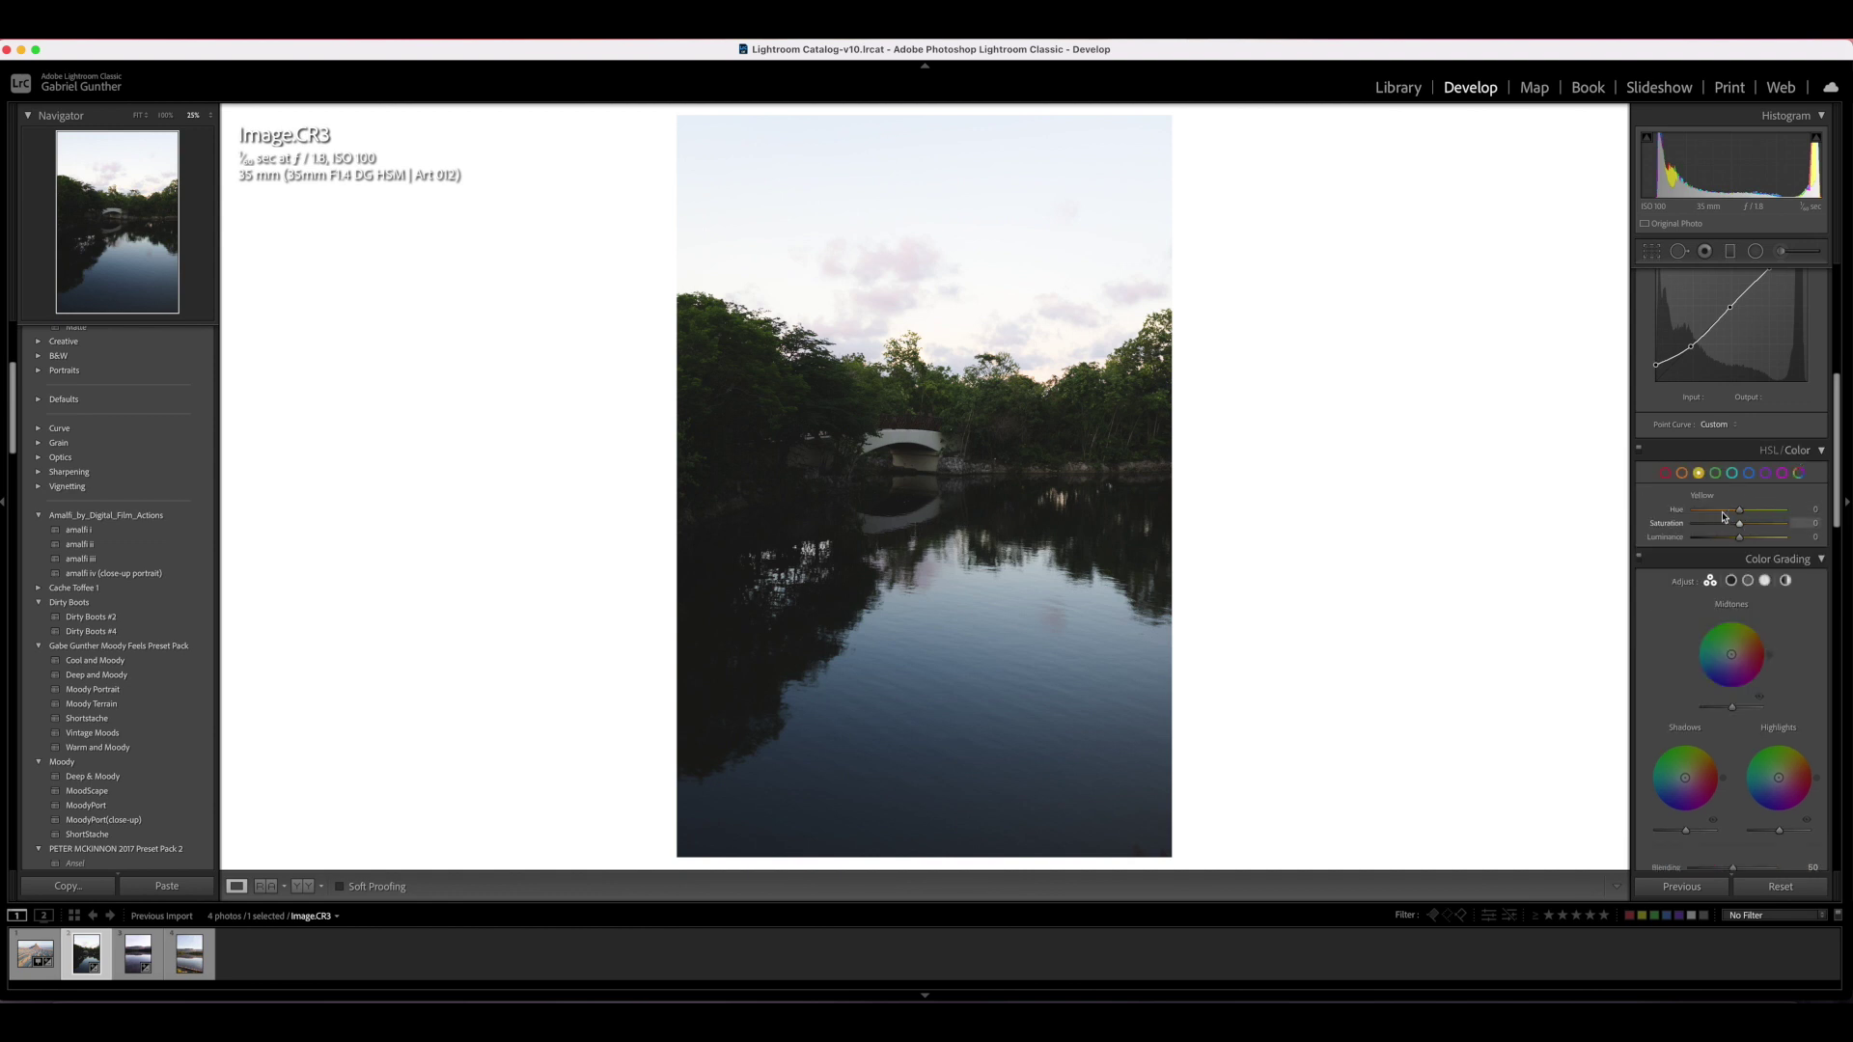
click(1682, 473)
click(1715, 473)
click(1767, 450)
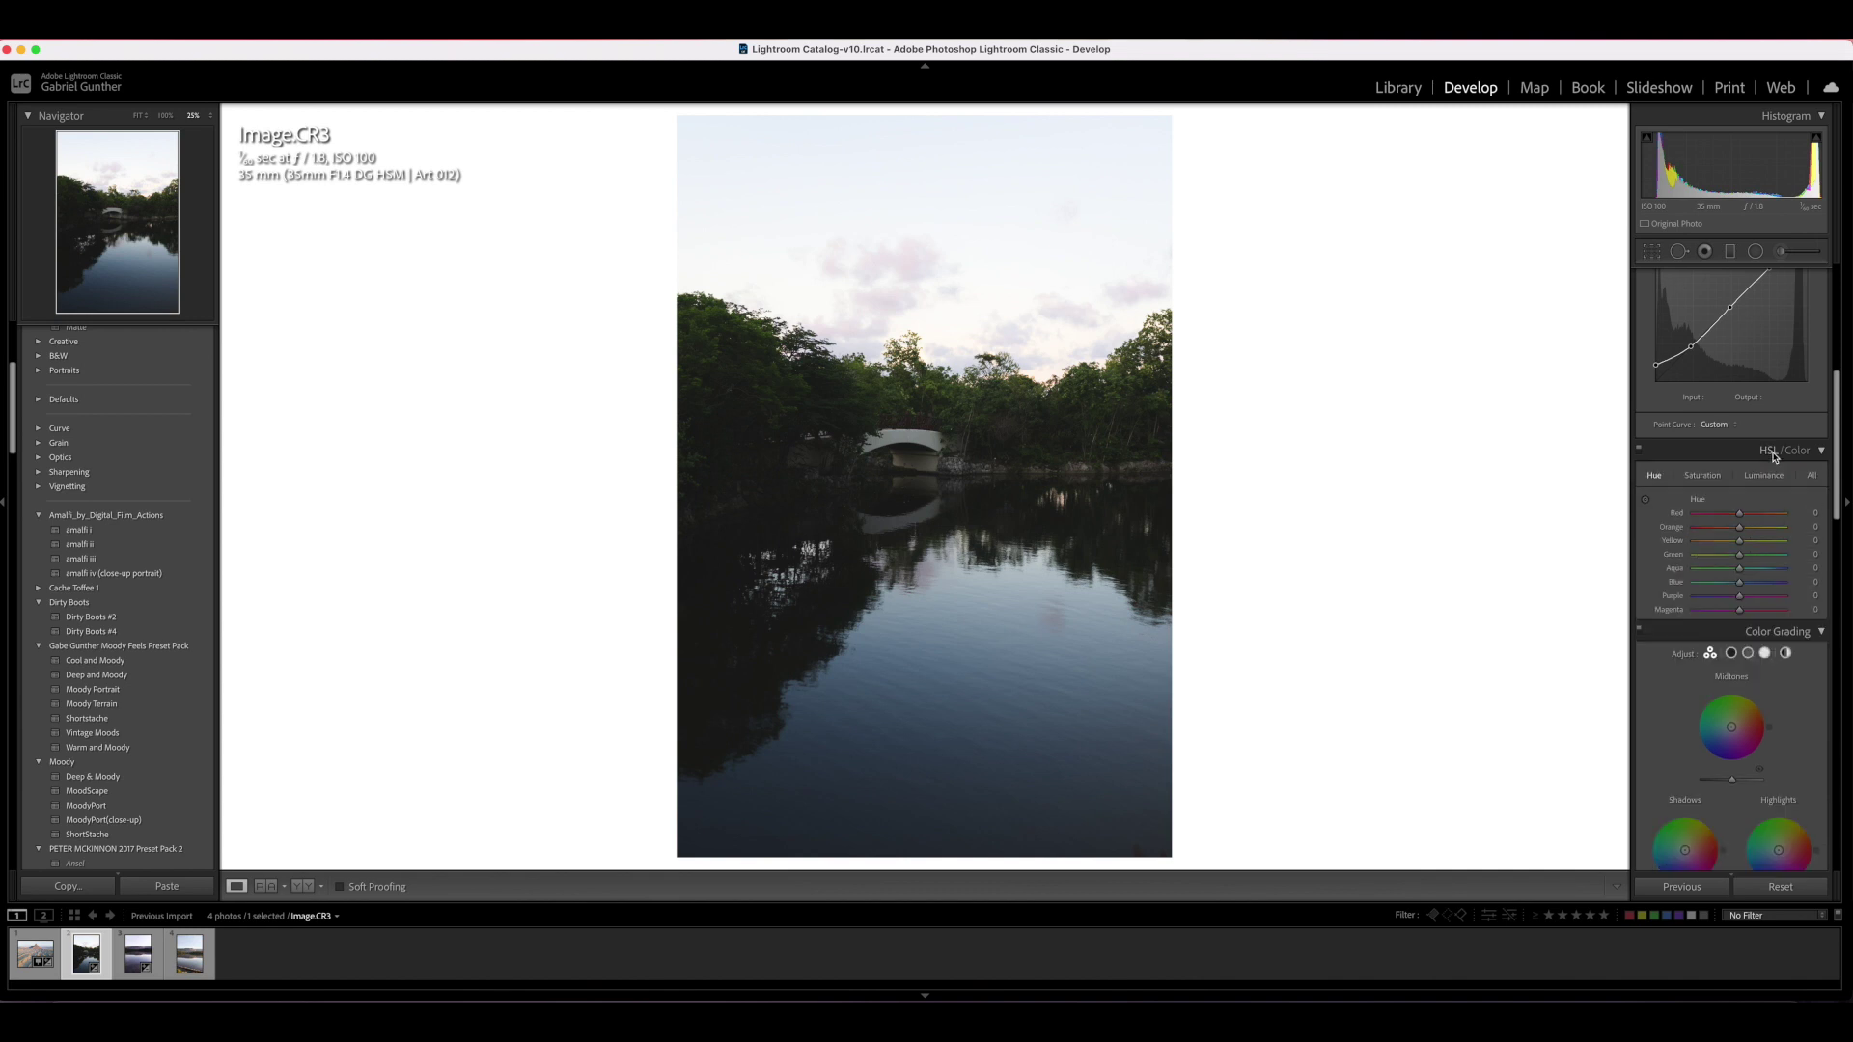
Examine the Hue, Saturation and Luminance sliders together in the All view, return to Hue, and try shifting the blue hue
click(1691, 473)
click(1811, 475)
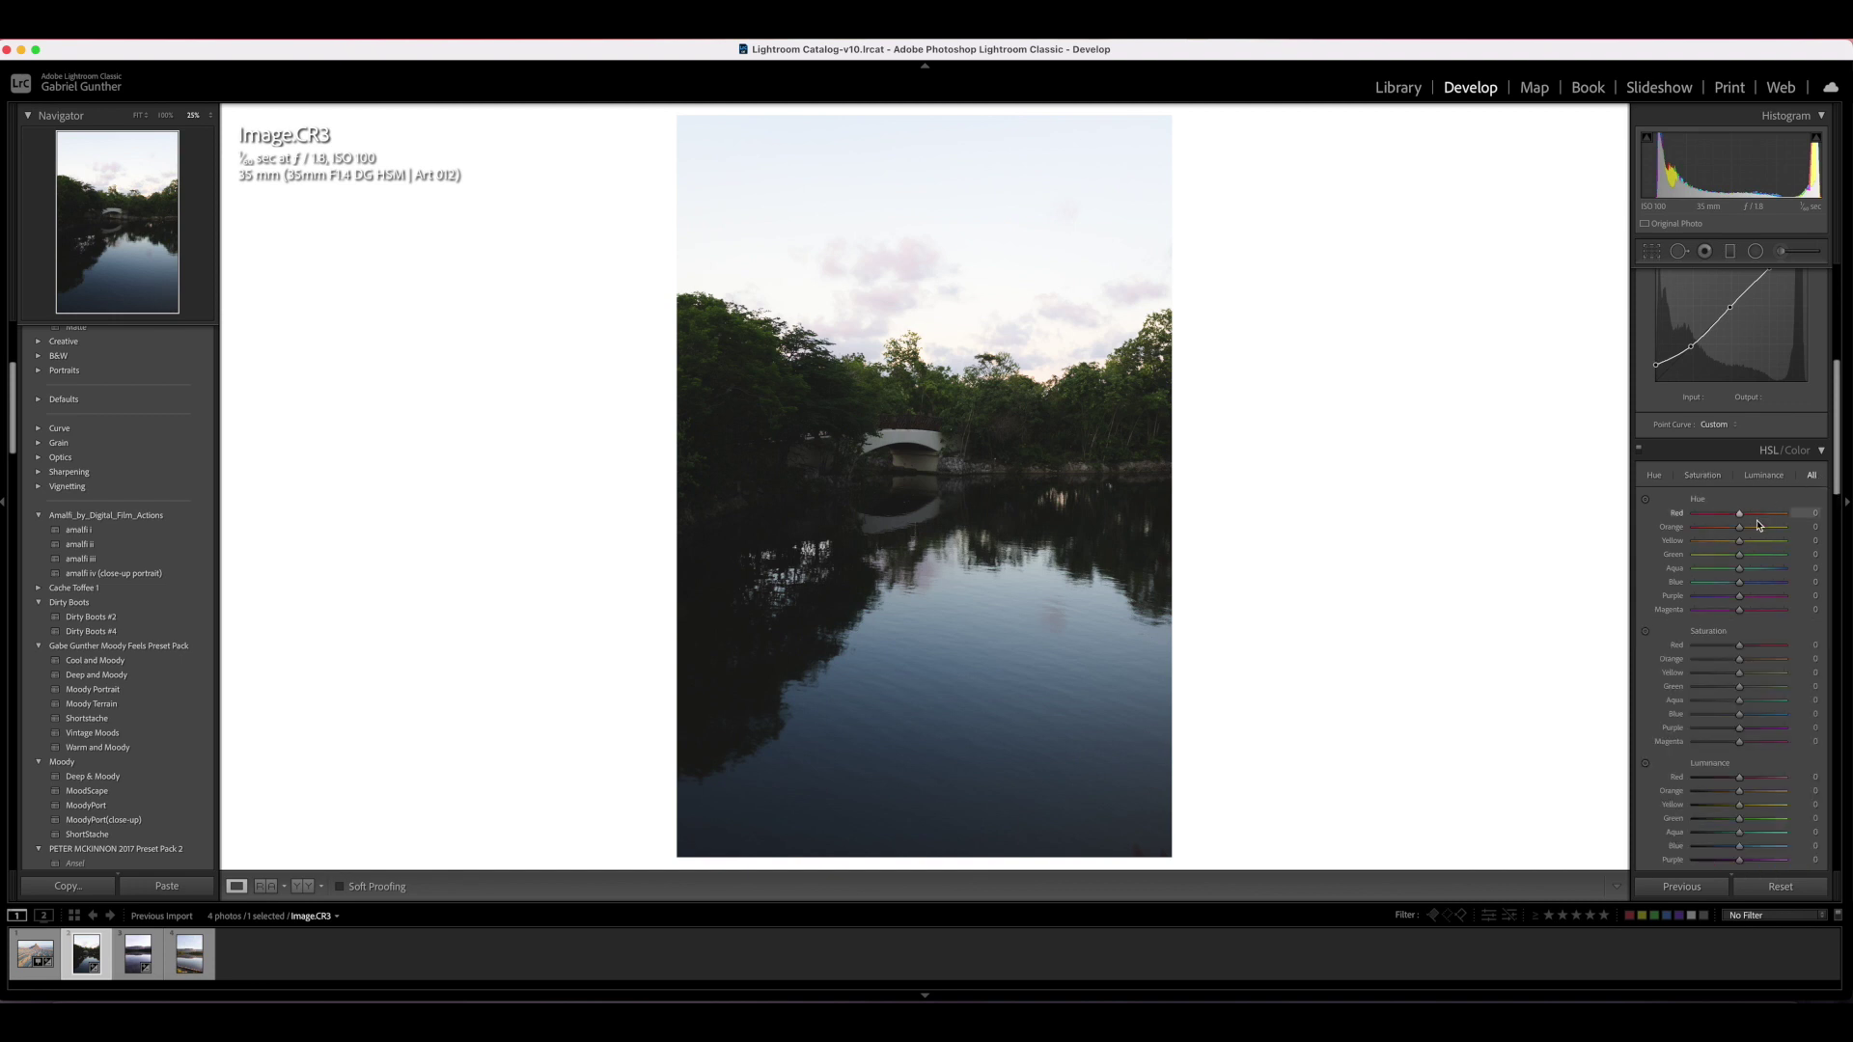
scroll(1759, 526, down, 3)
scroll(1727, 483, up, 4)
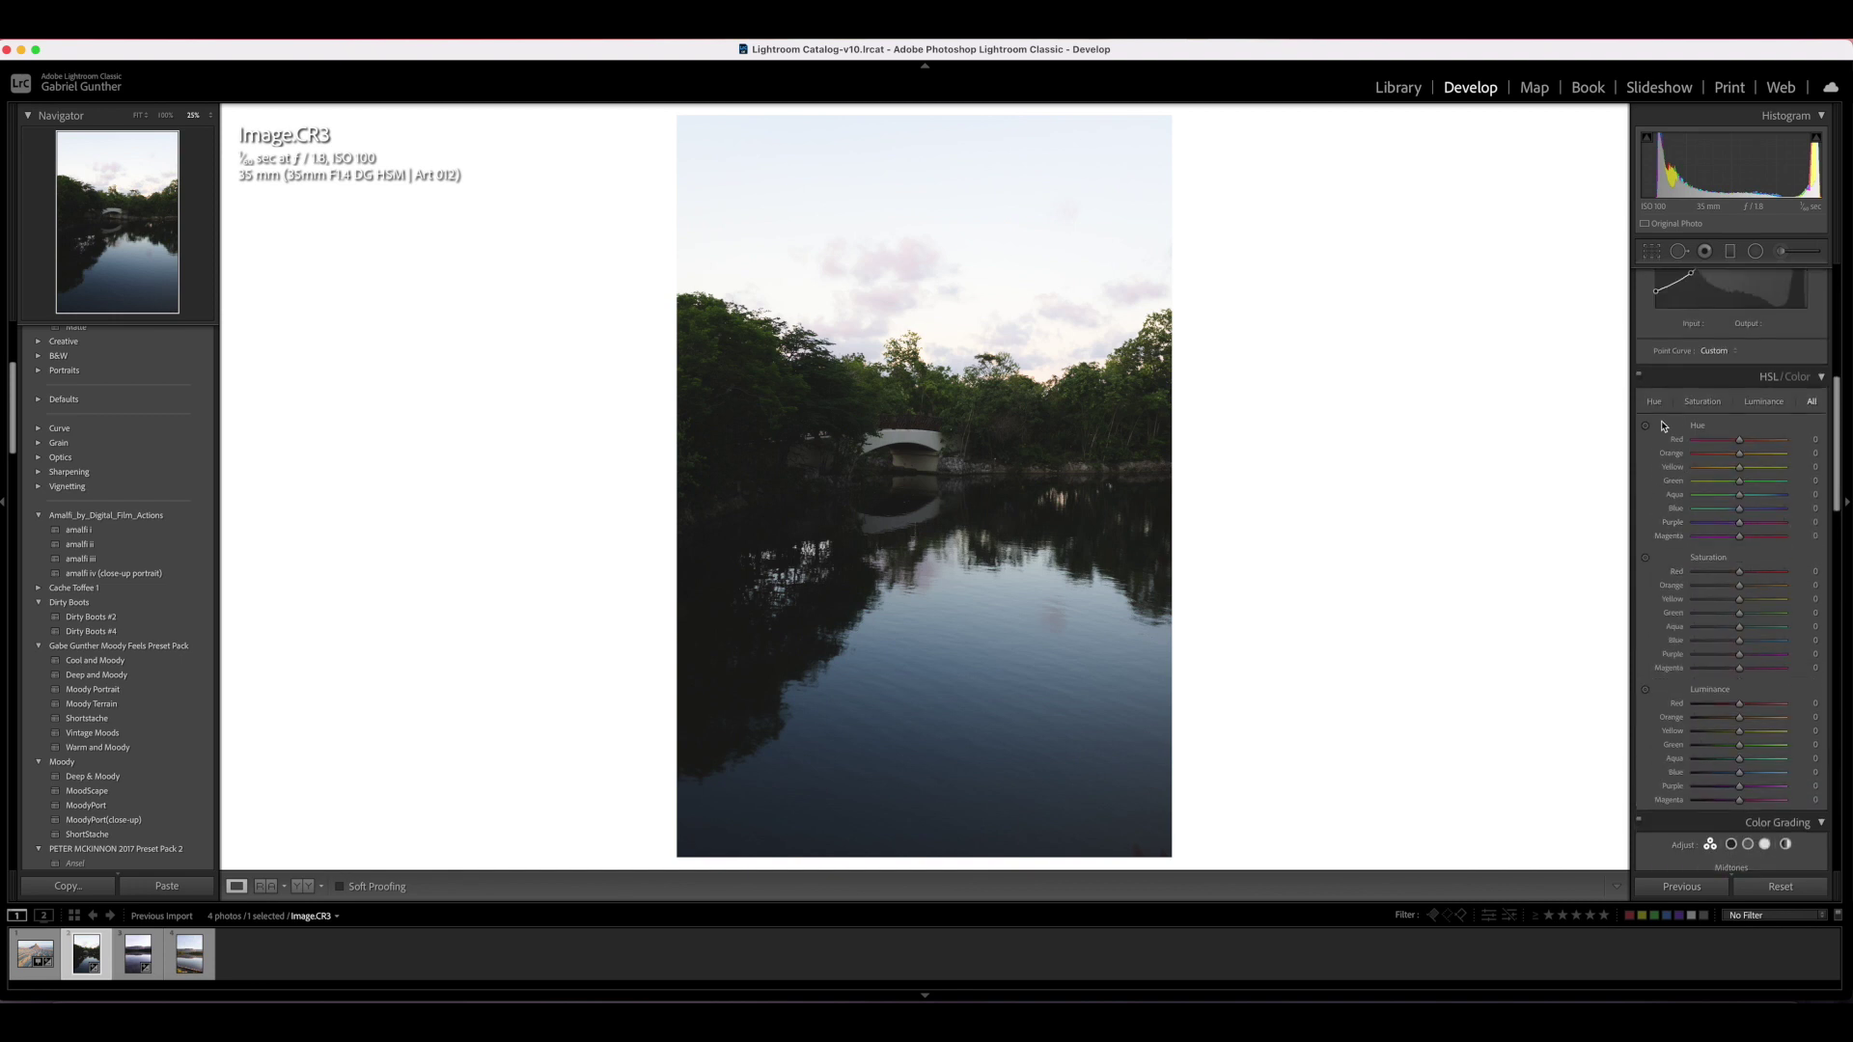
click(1655, 403)
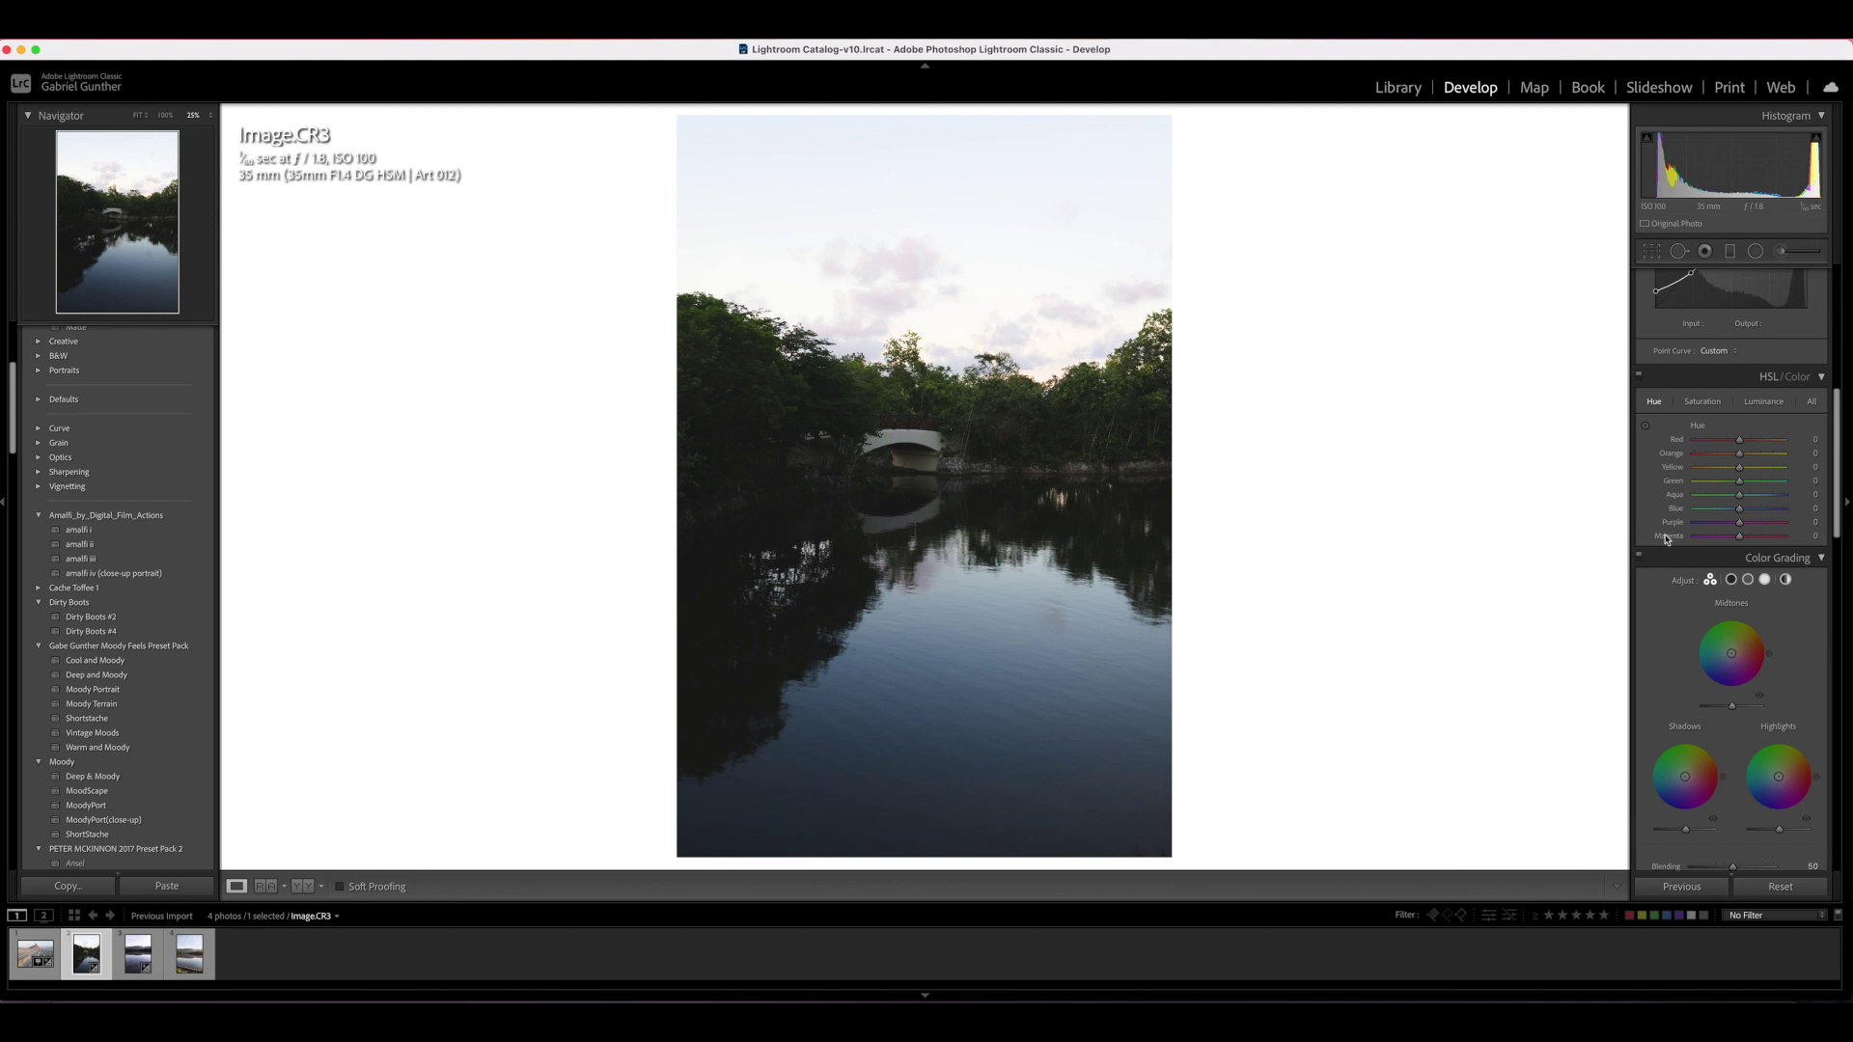
mouse_move(1742, 516)
mouse_down()
mouse_move(1810, 519)
mouse_move(1638, 518)
mouse_move(1739, 517)
mouse_up()
Try raising the blue Saturation to +100 and adjusting the green Saturation on the bridge photo, and reset both colors
click(1696, 404)
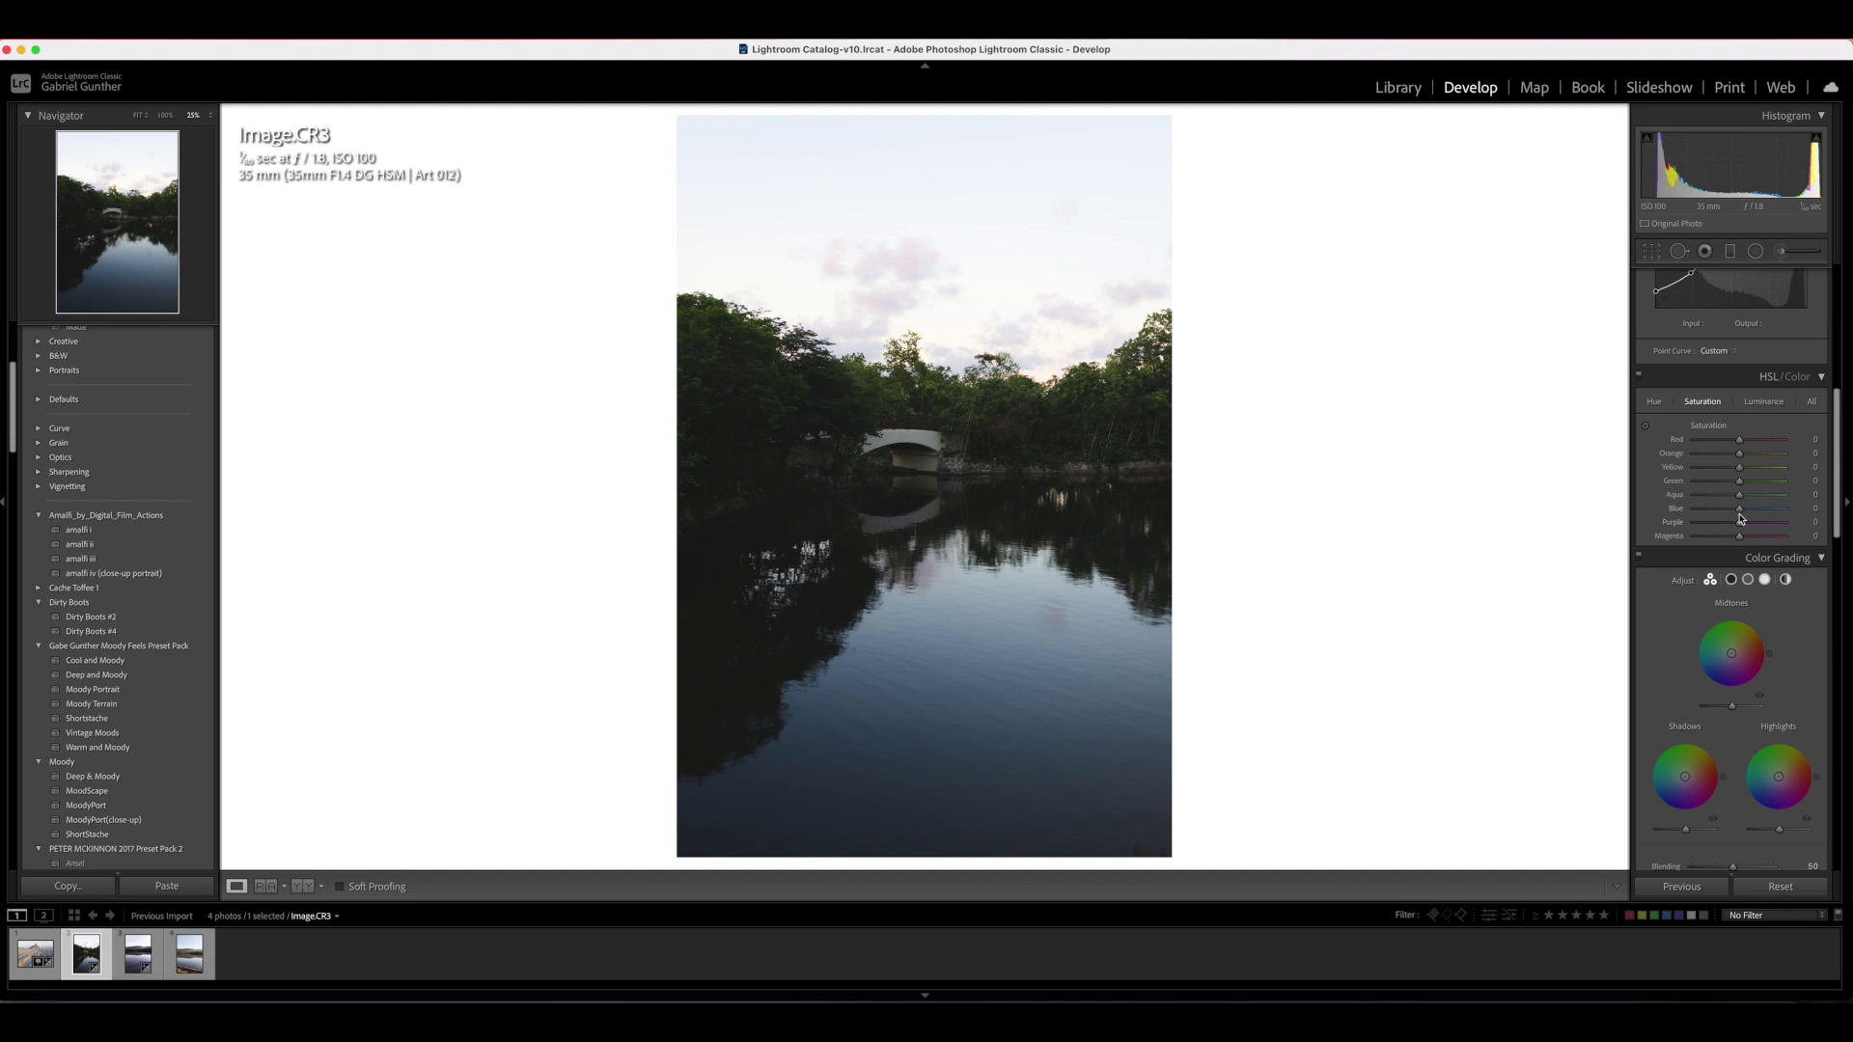
drag(1740, 509, 1785, 510)
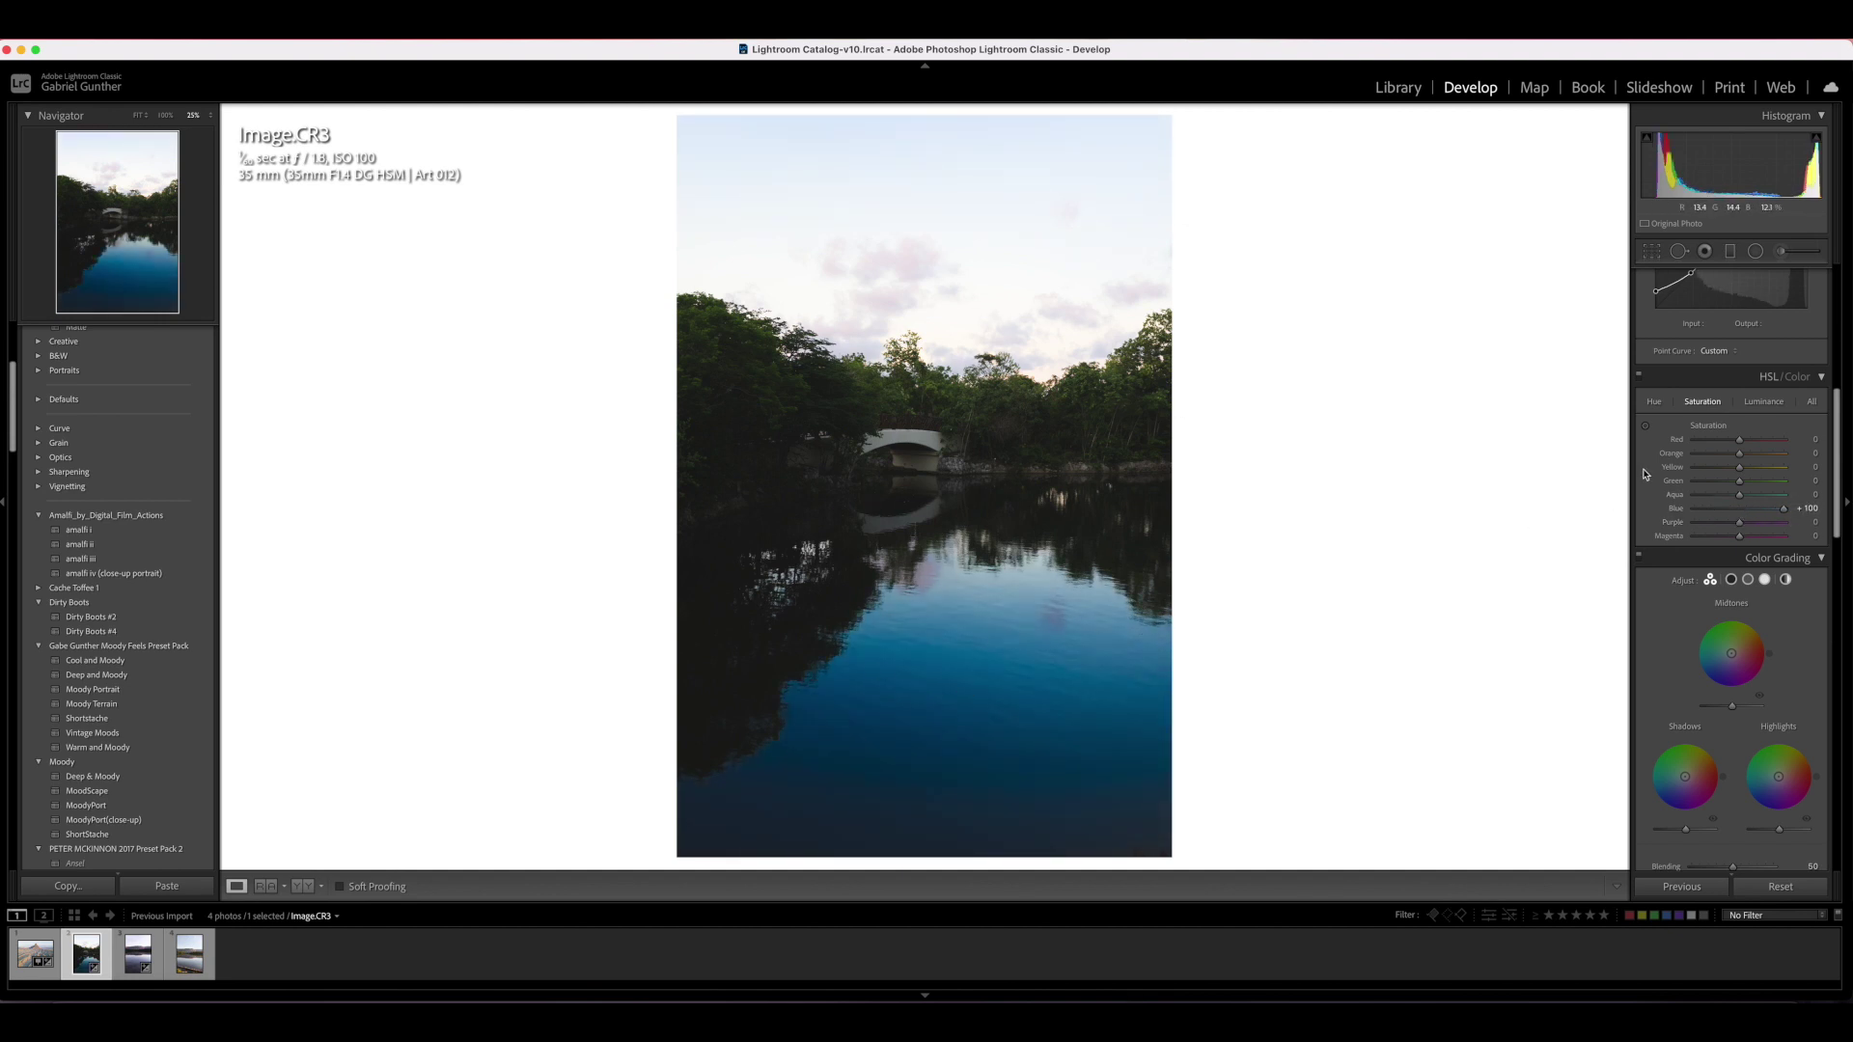
drag(1740, 482, 1825, 484)
drag(1677, 504, 1792, 490)
double_click(1673, 485)
double_click(1675, 508)
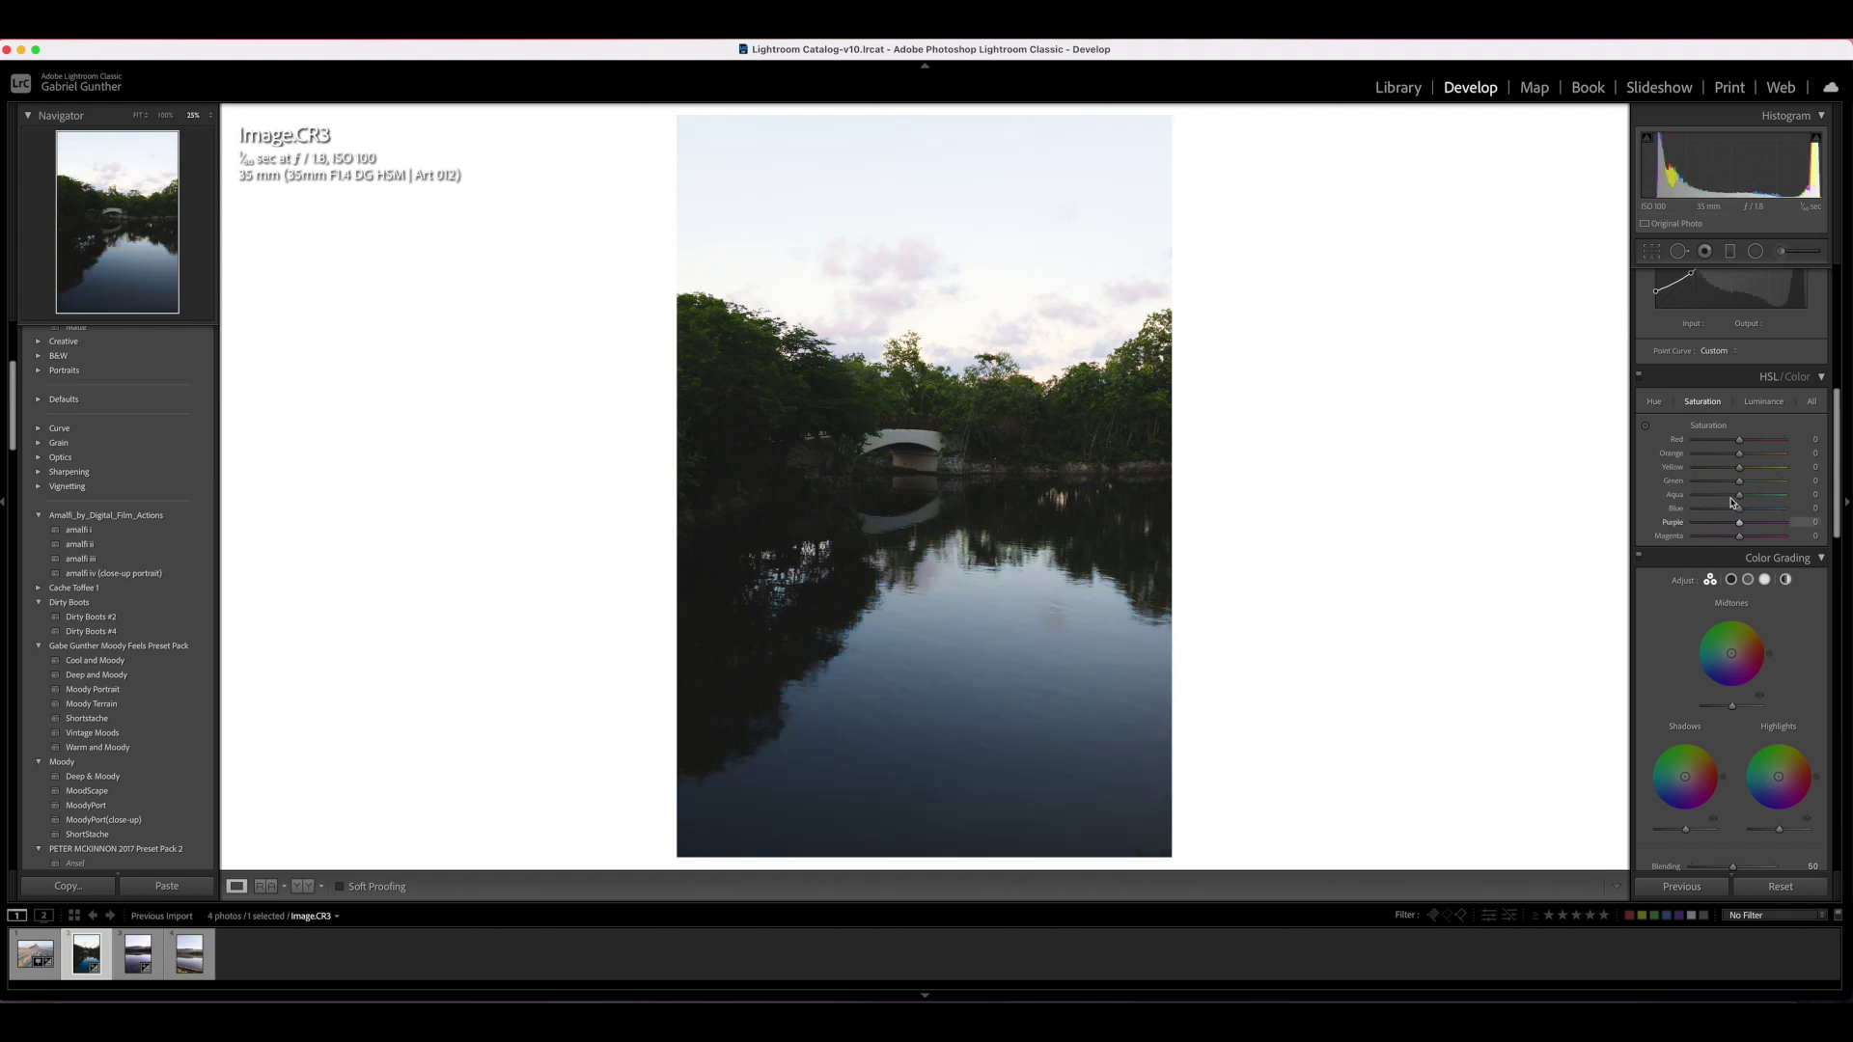
Compare raising the overall Saturation with selectively raising the blue and lowering the green Saturation in HSL on the bridge photo
scroll(1710, 505, up, 8)
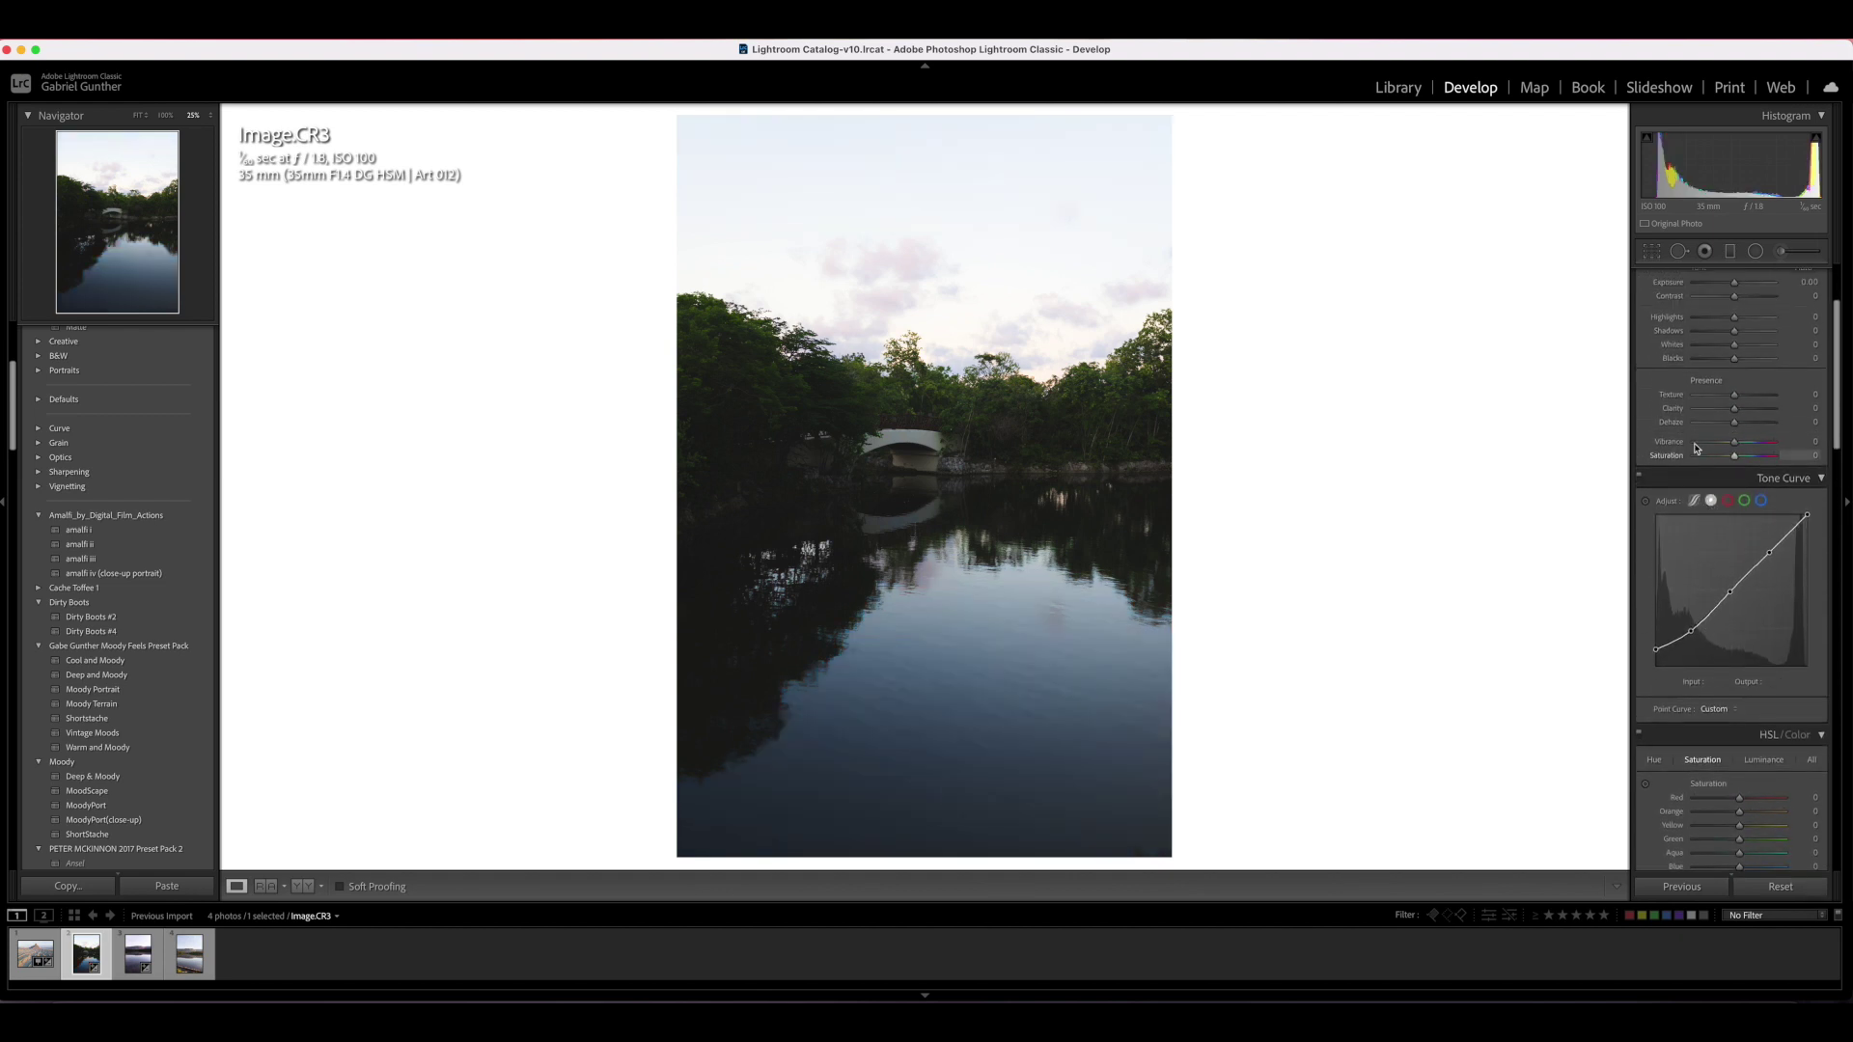
scroll(1727, 531, down, 5)
scroll(1737, 547, down, 2)
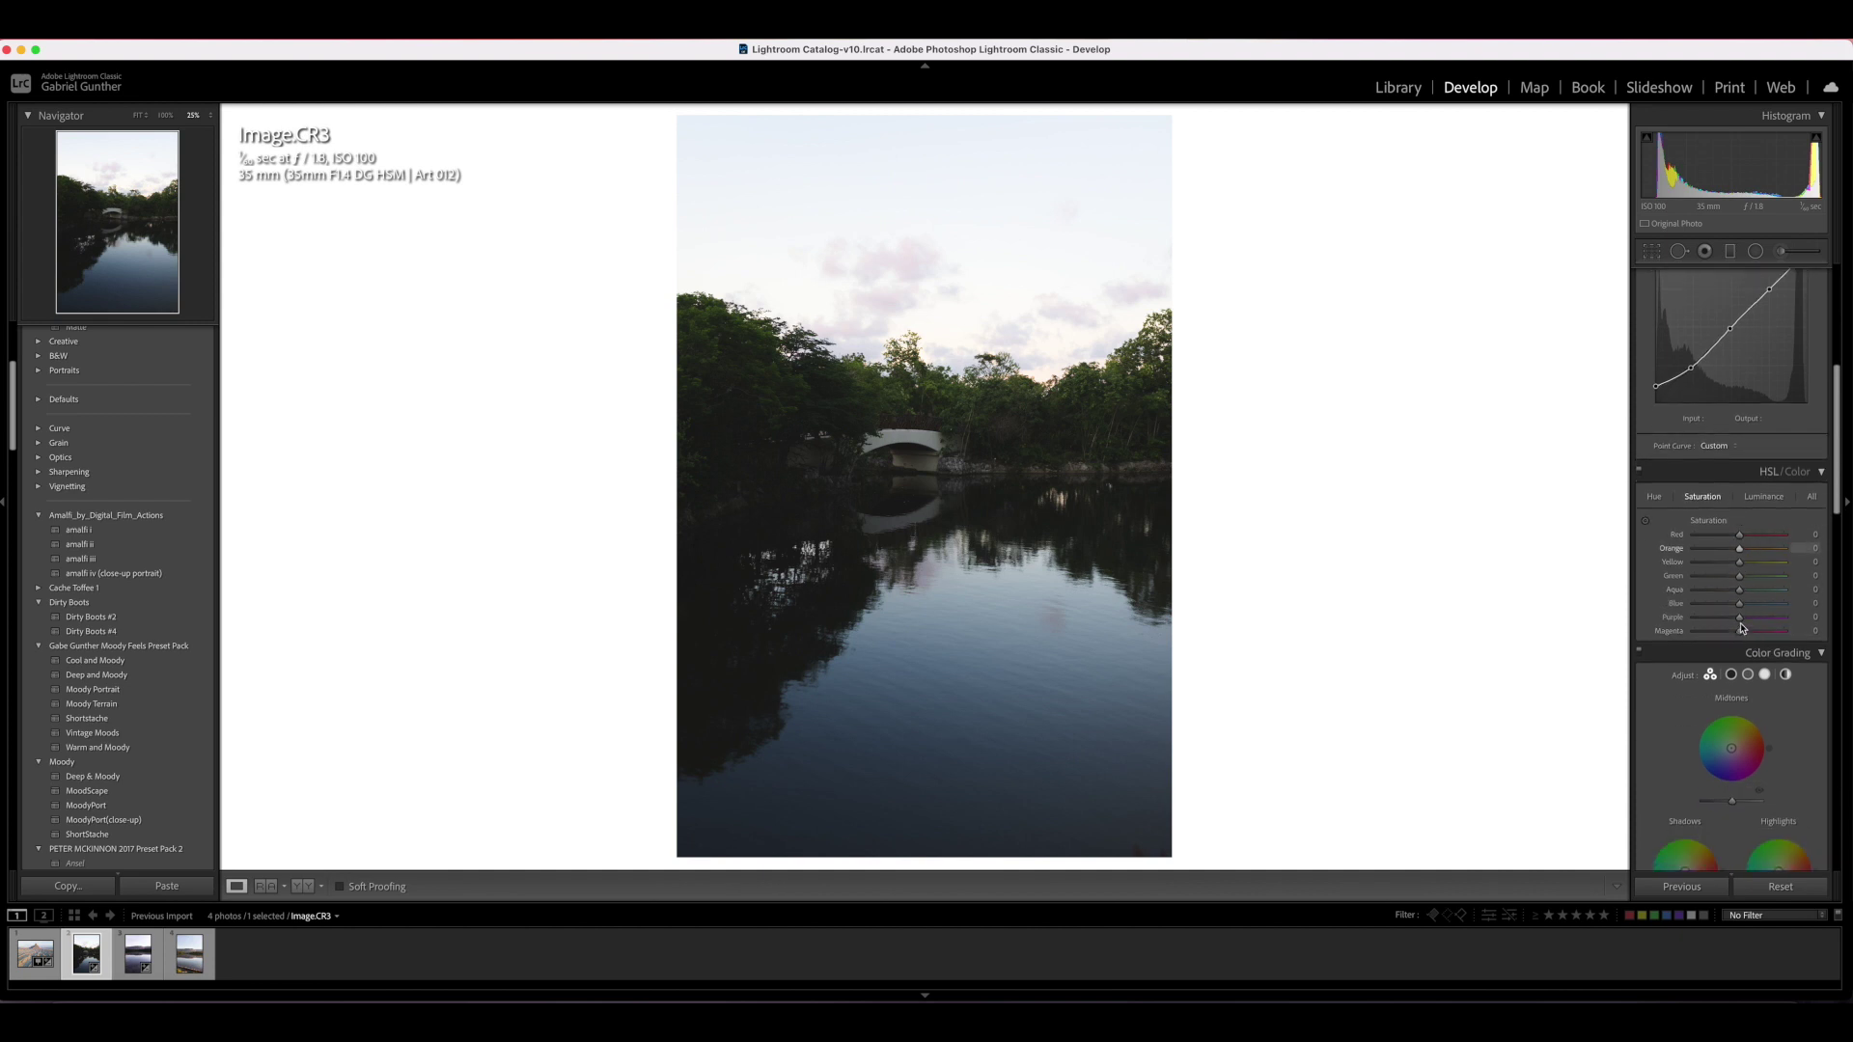
scroll(1743, 622, up, 1)
scroll(1743, 619, up, 3)
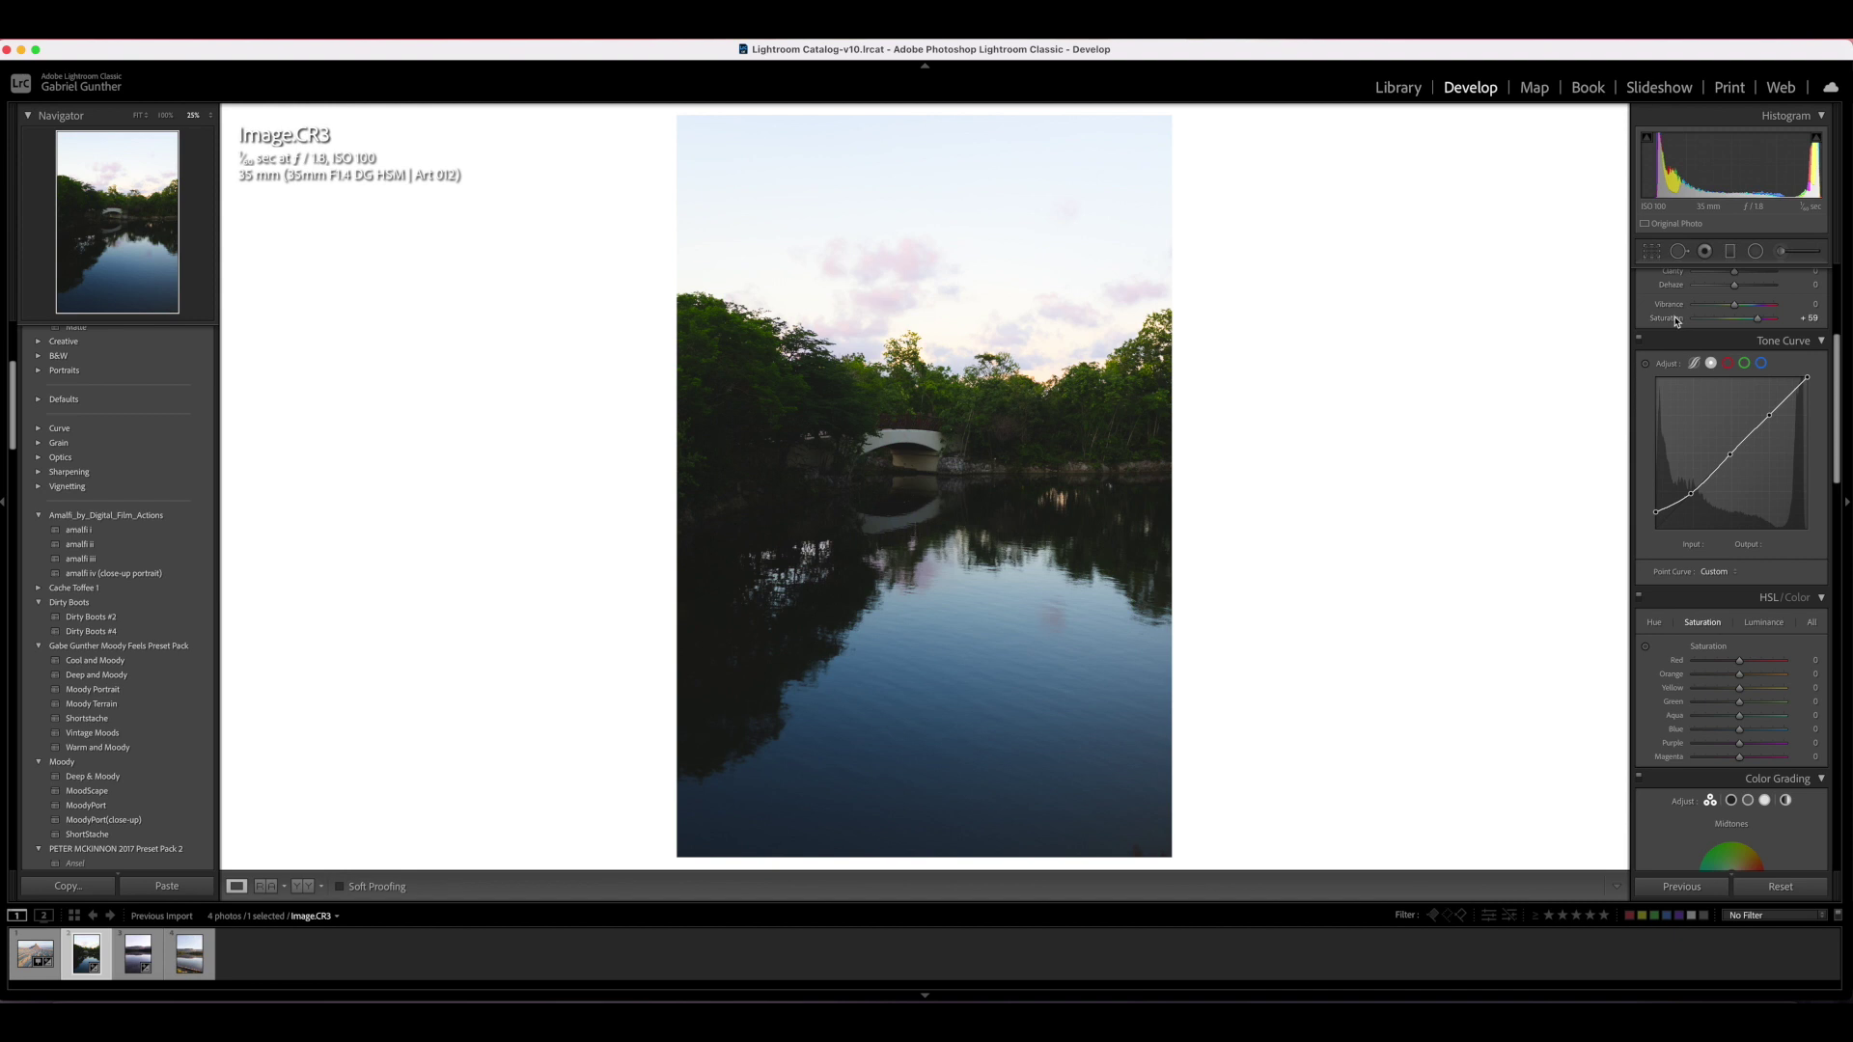
scroll(1726, 547, down, 4)
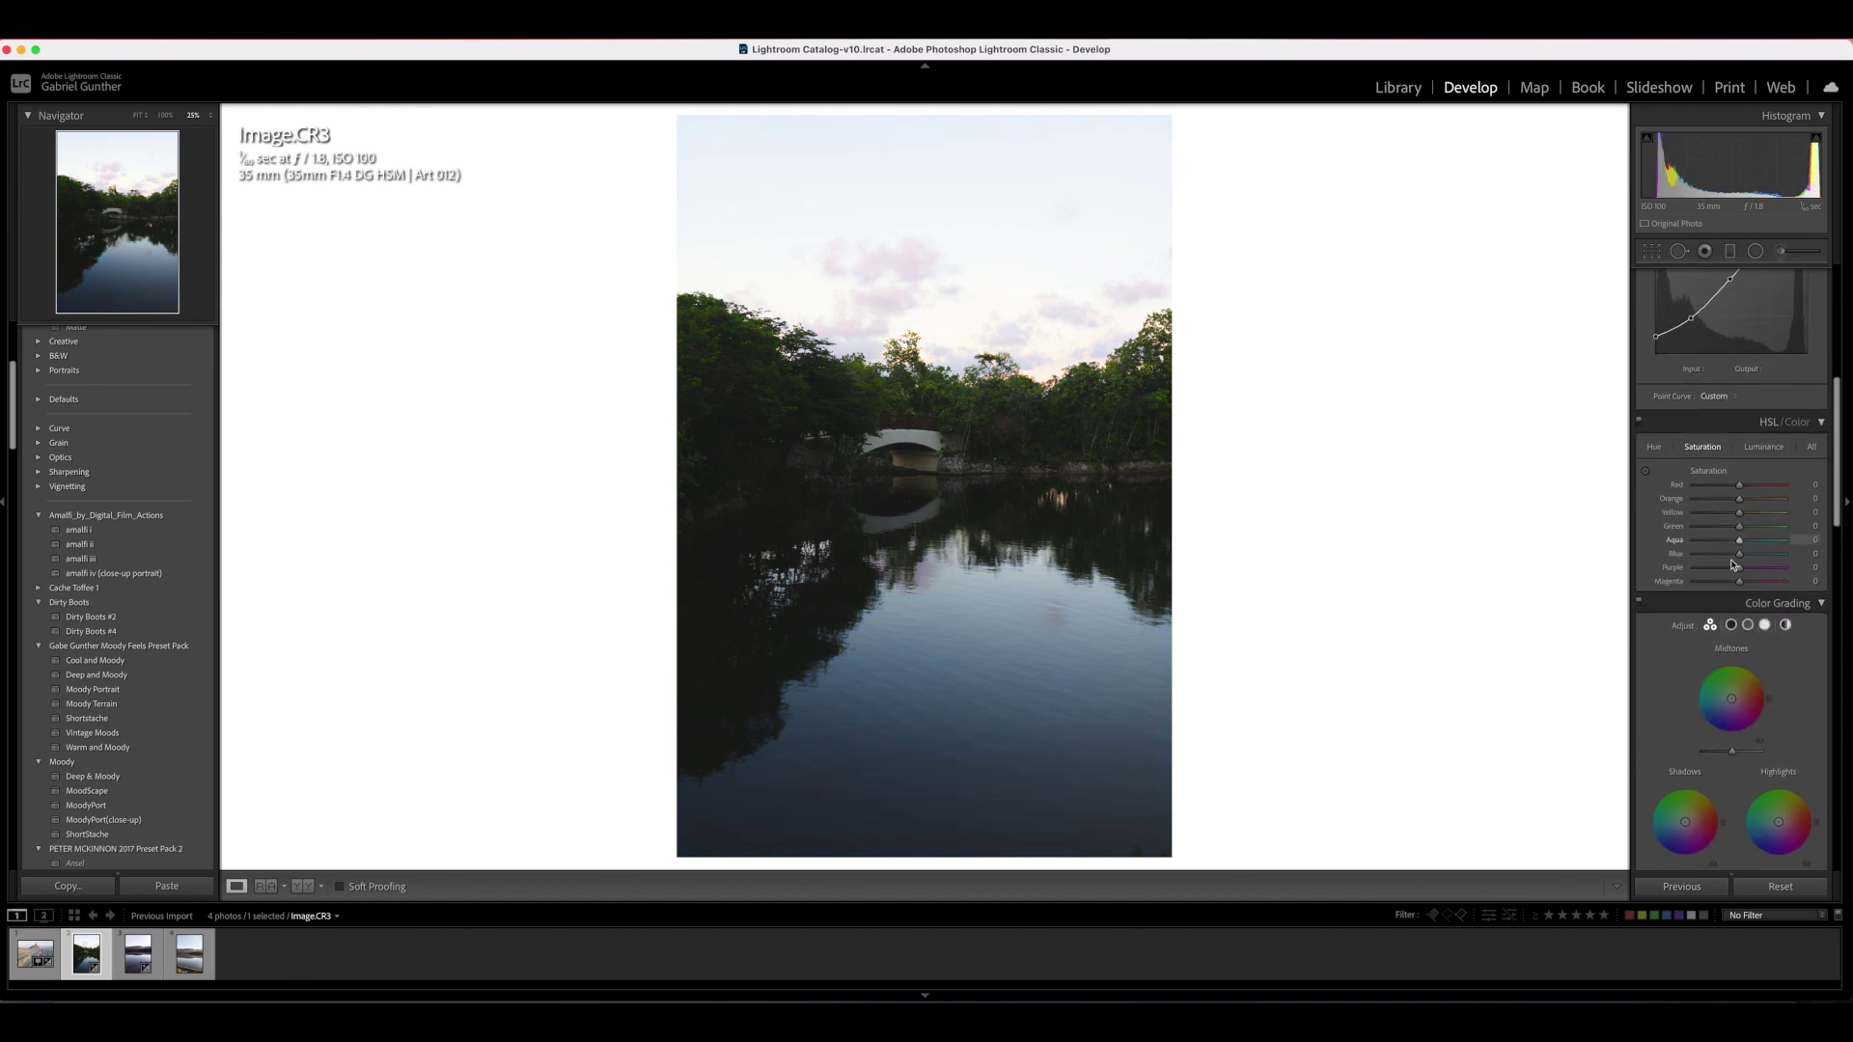
drag(1739, 553, 1768, 557)
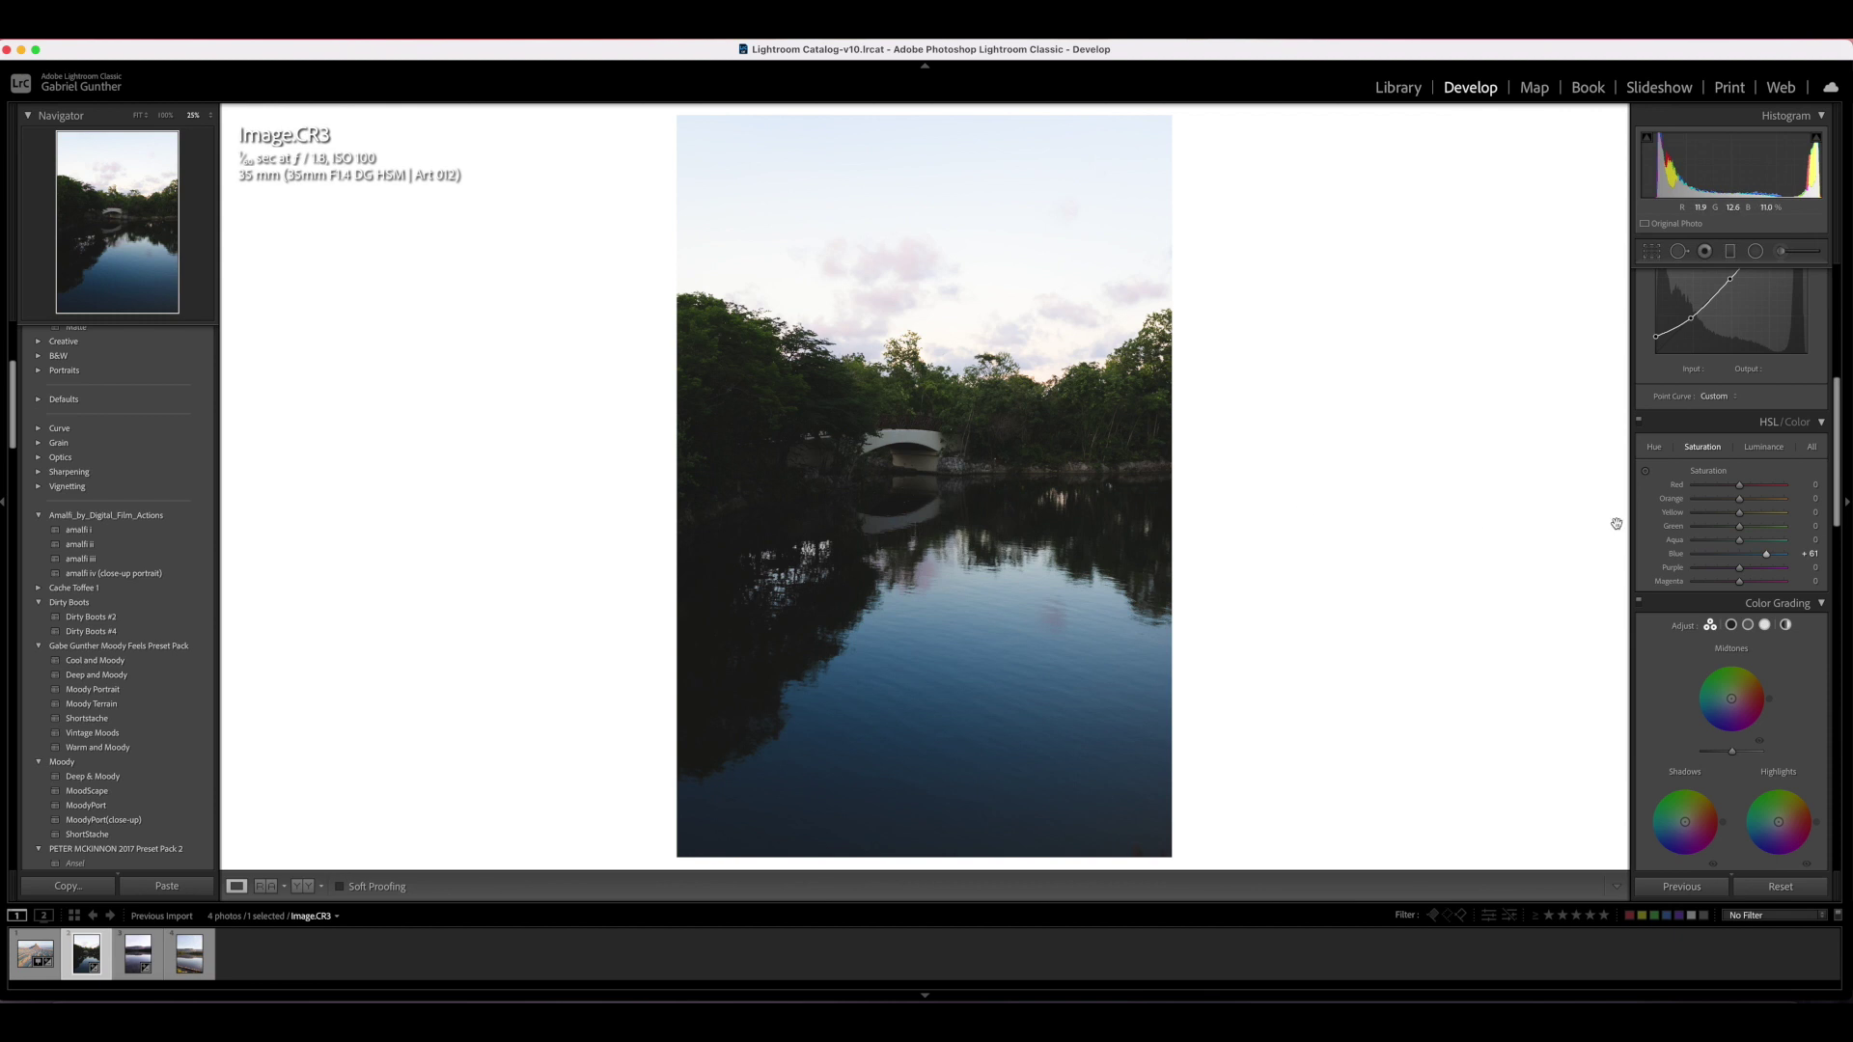
drag(1739, 527, 1716, 535)
Try darkening the sky by lowering the blue Luminance to -100, and reset the blue Luminance
click(1758, 451)
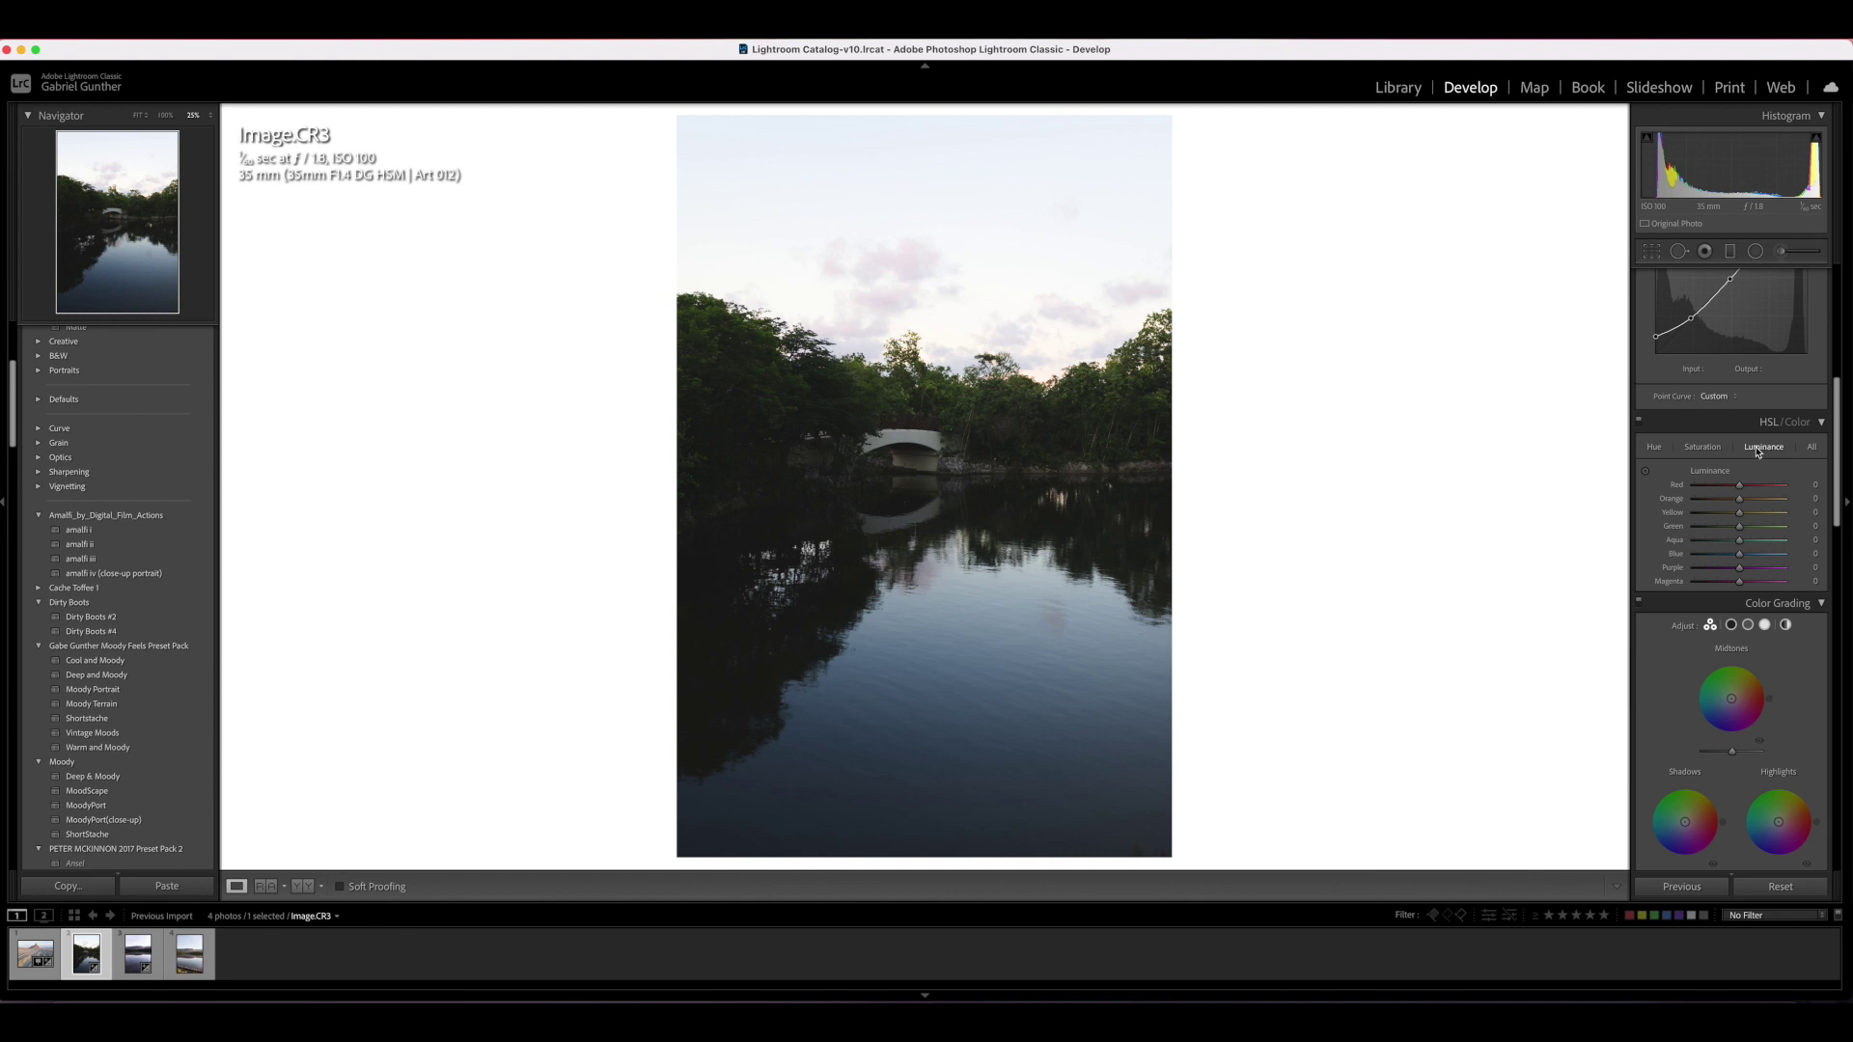
drag(1739, 553, 1669, 577)
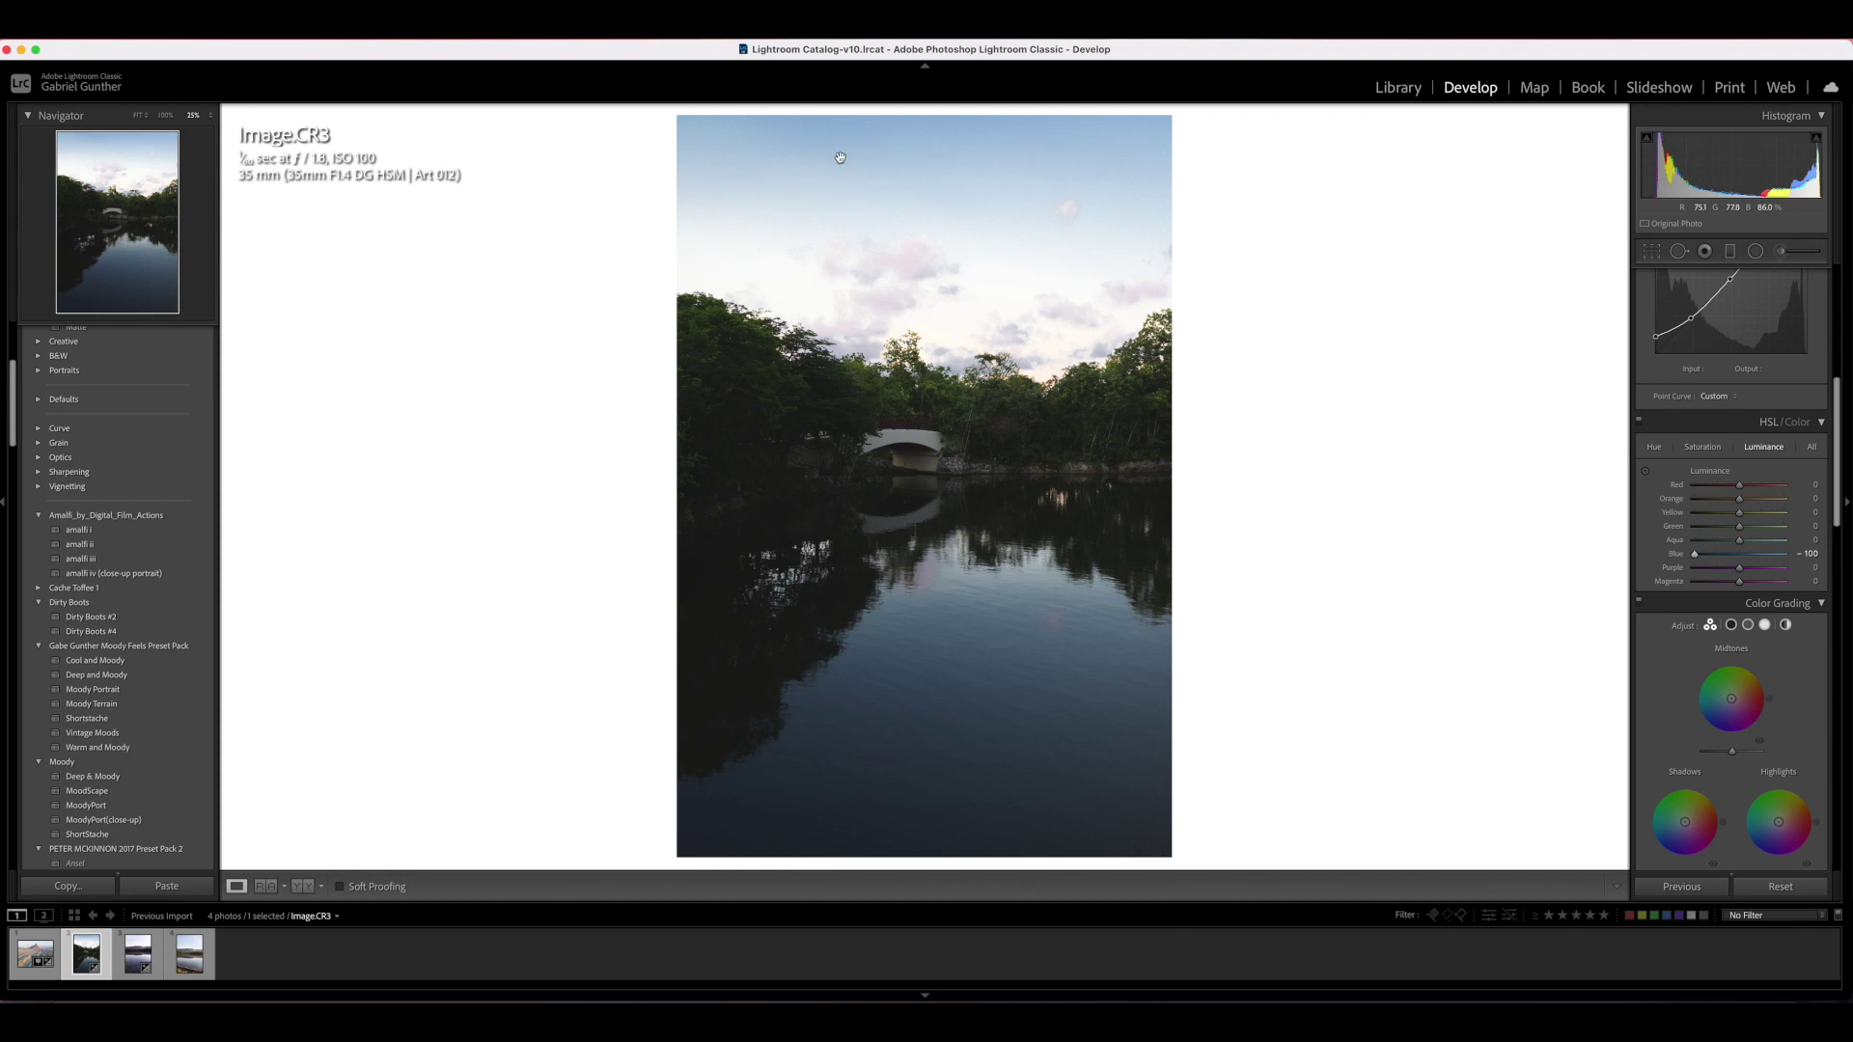
mouse_move(1694, 554)
mouse_down()
mouse_move(1734, 542)
mouse_move(1688, 553)
mouse_up()
double_click(1679, 541)
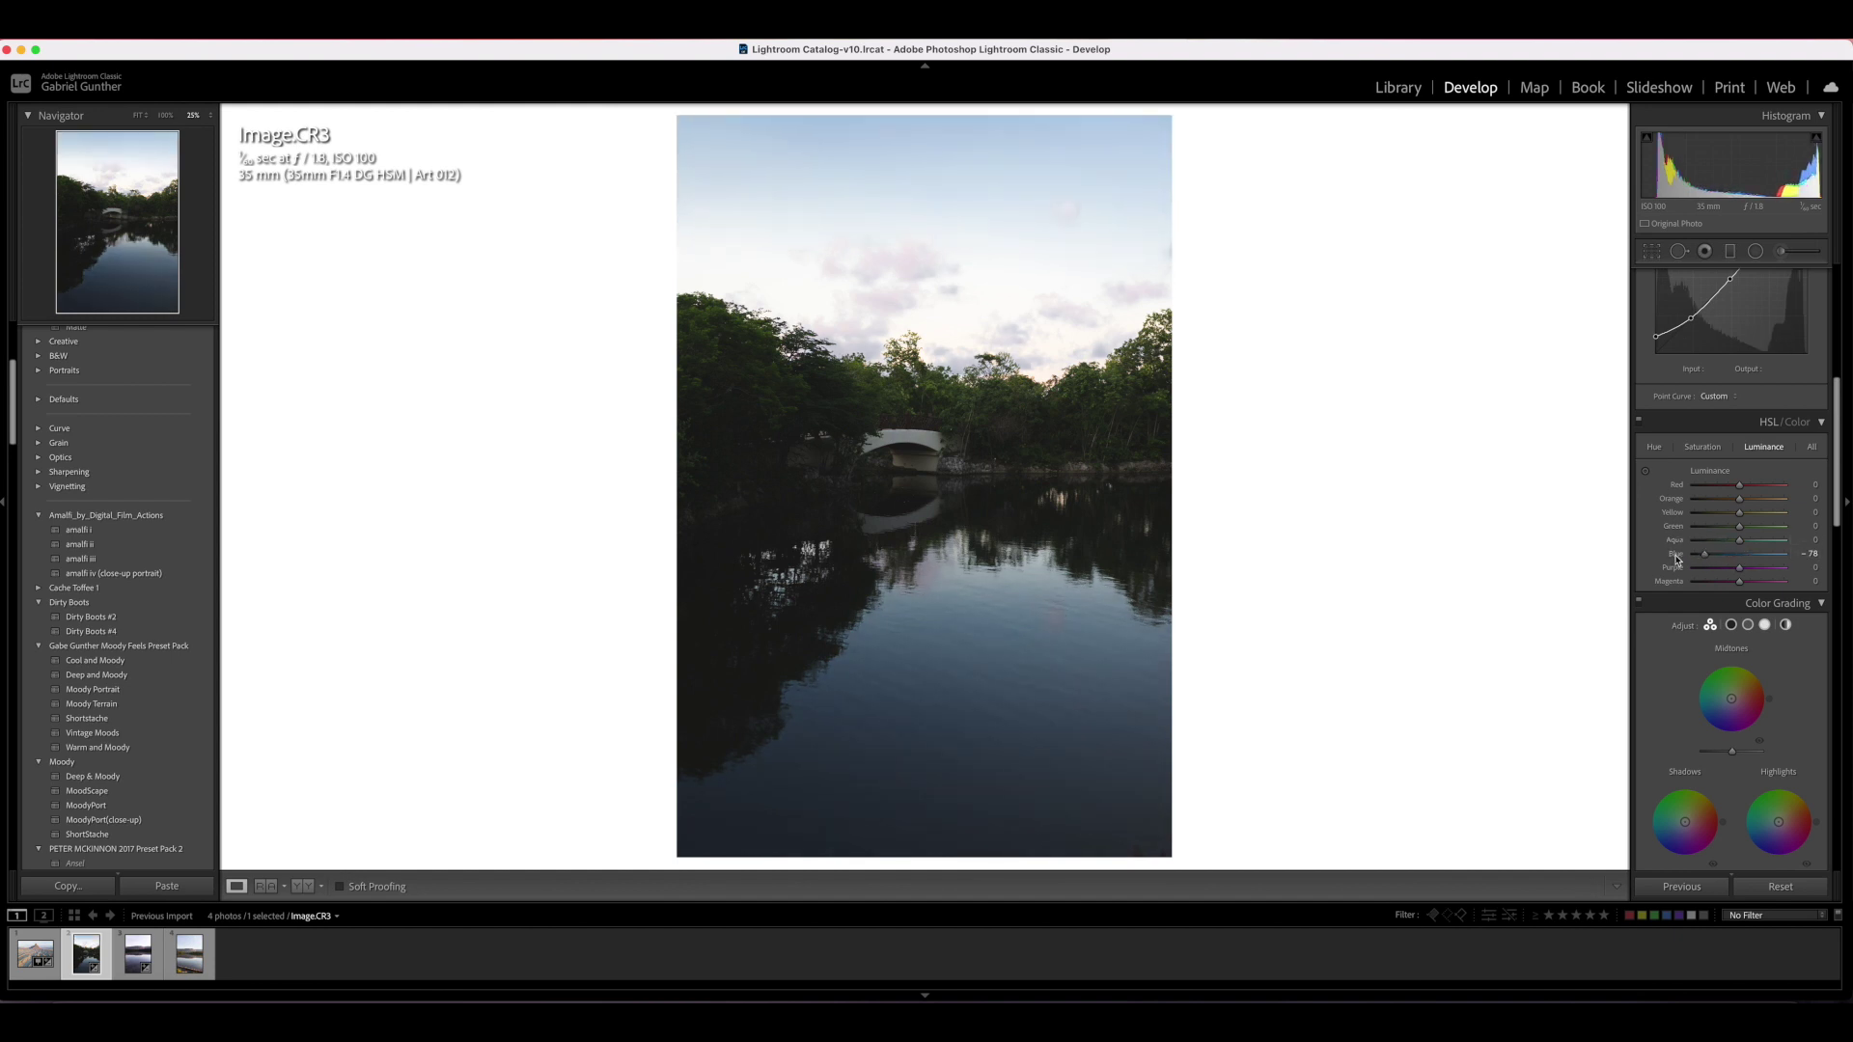
double_click(1679, 556)
Try extreme Luminance values of -100 for blue and green and +100 for aqua and yellow, and reset all four colors
drag(1740, 557, 1784, 512)
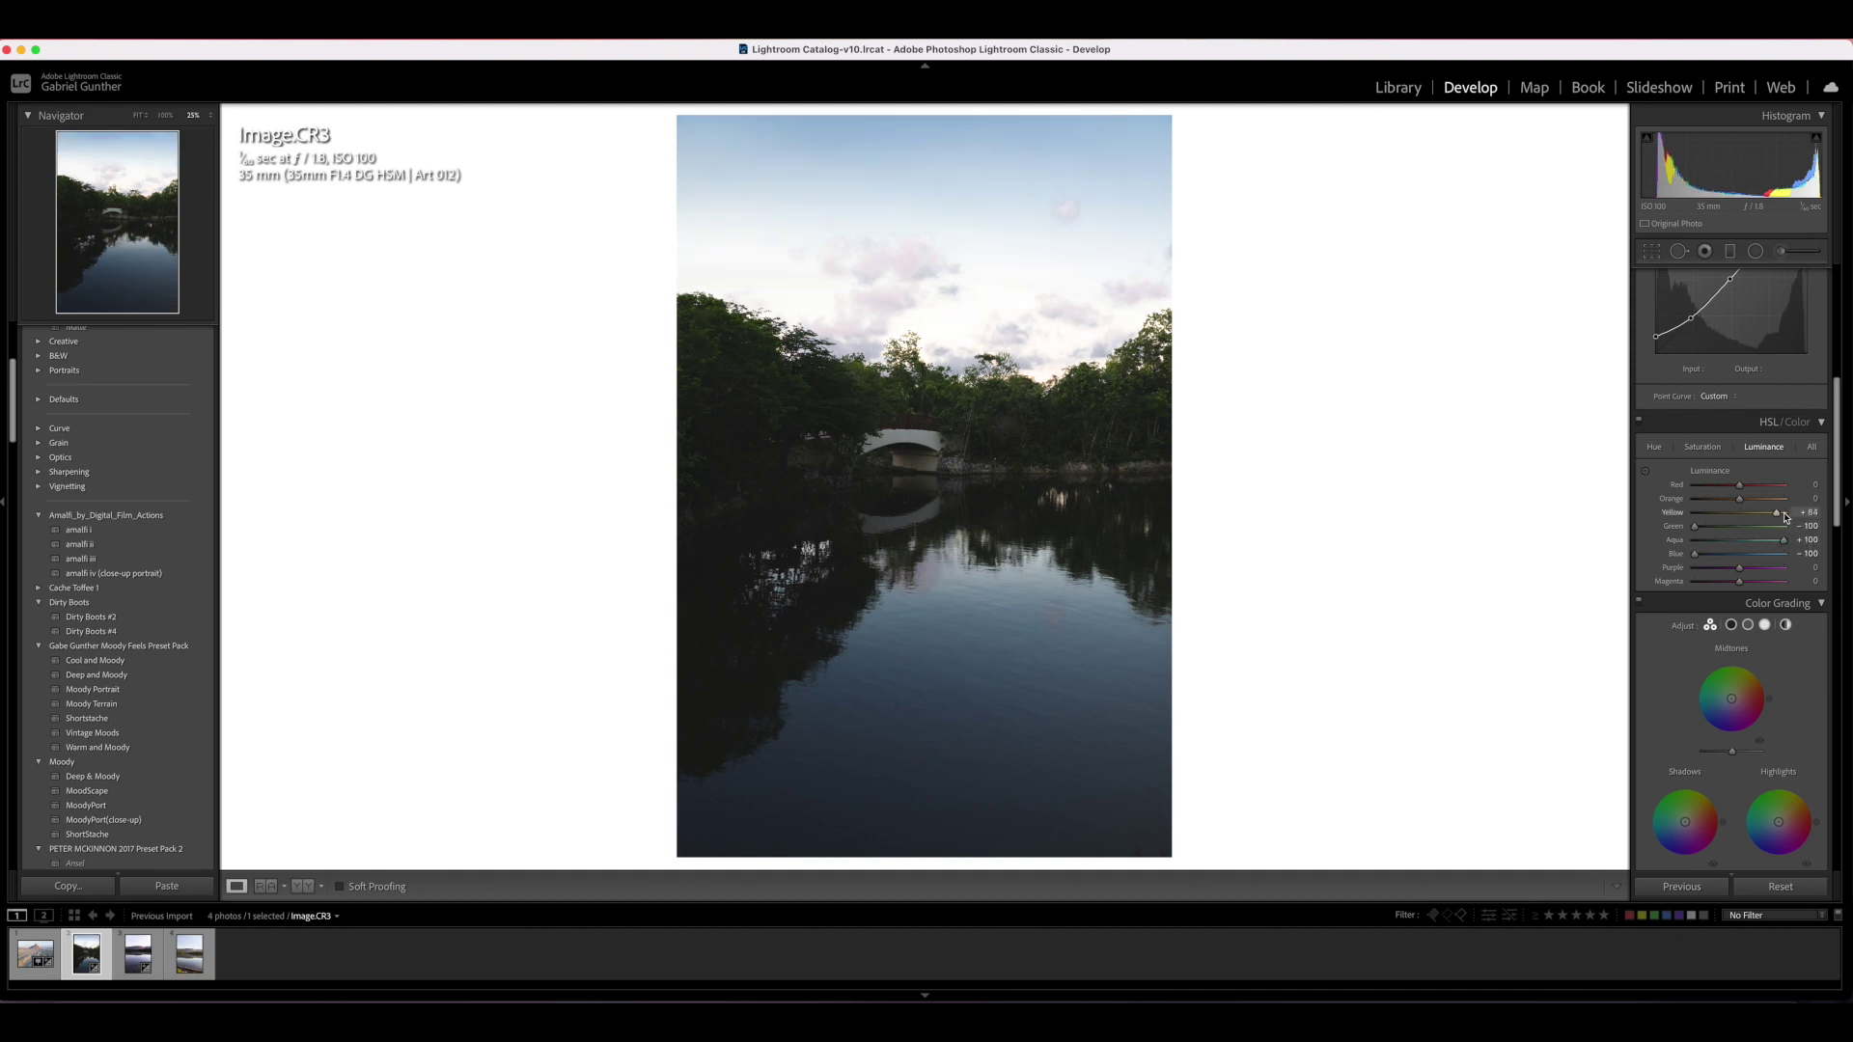
double_click(1676, 554)
double_click(1674, 526)
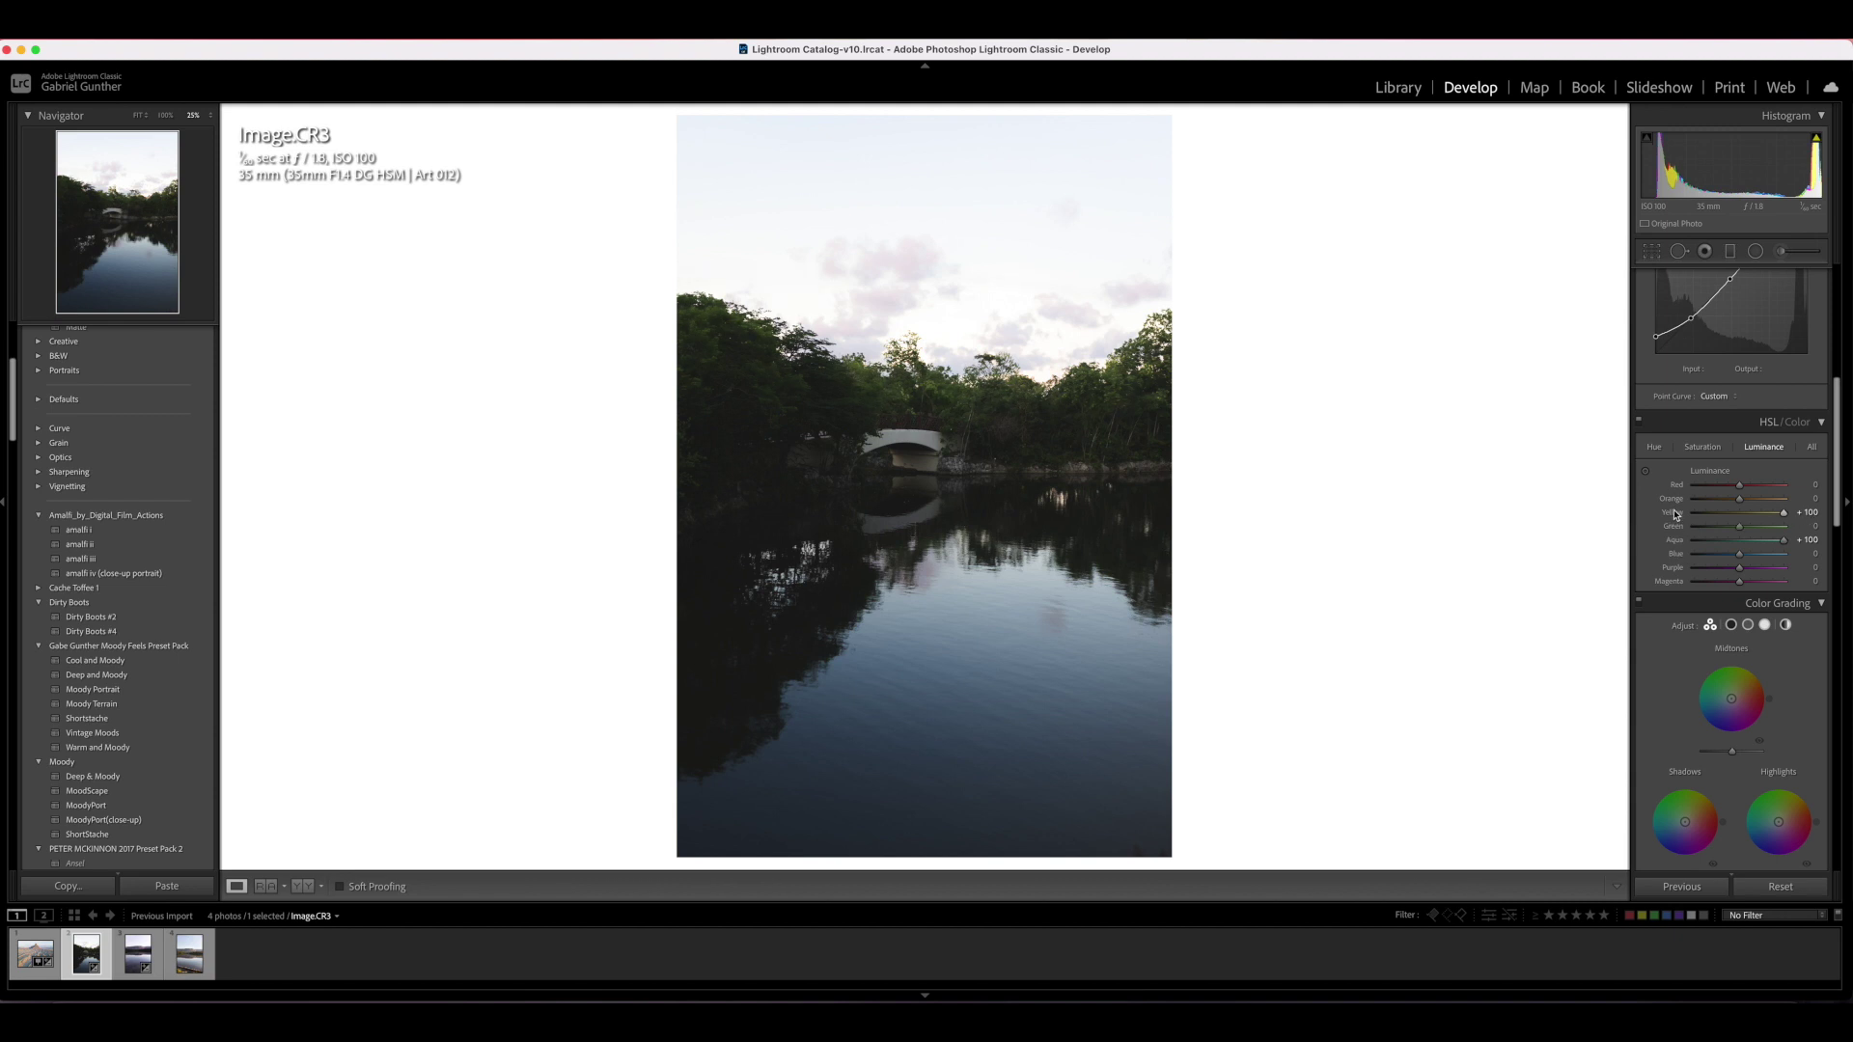
double_click(1673, 513)
double_click(1673, 542)
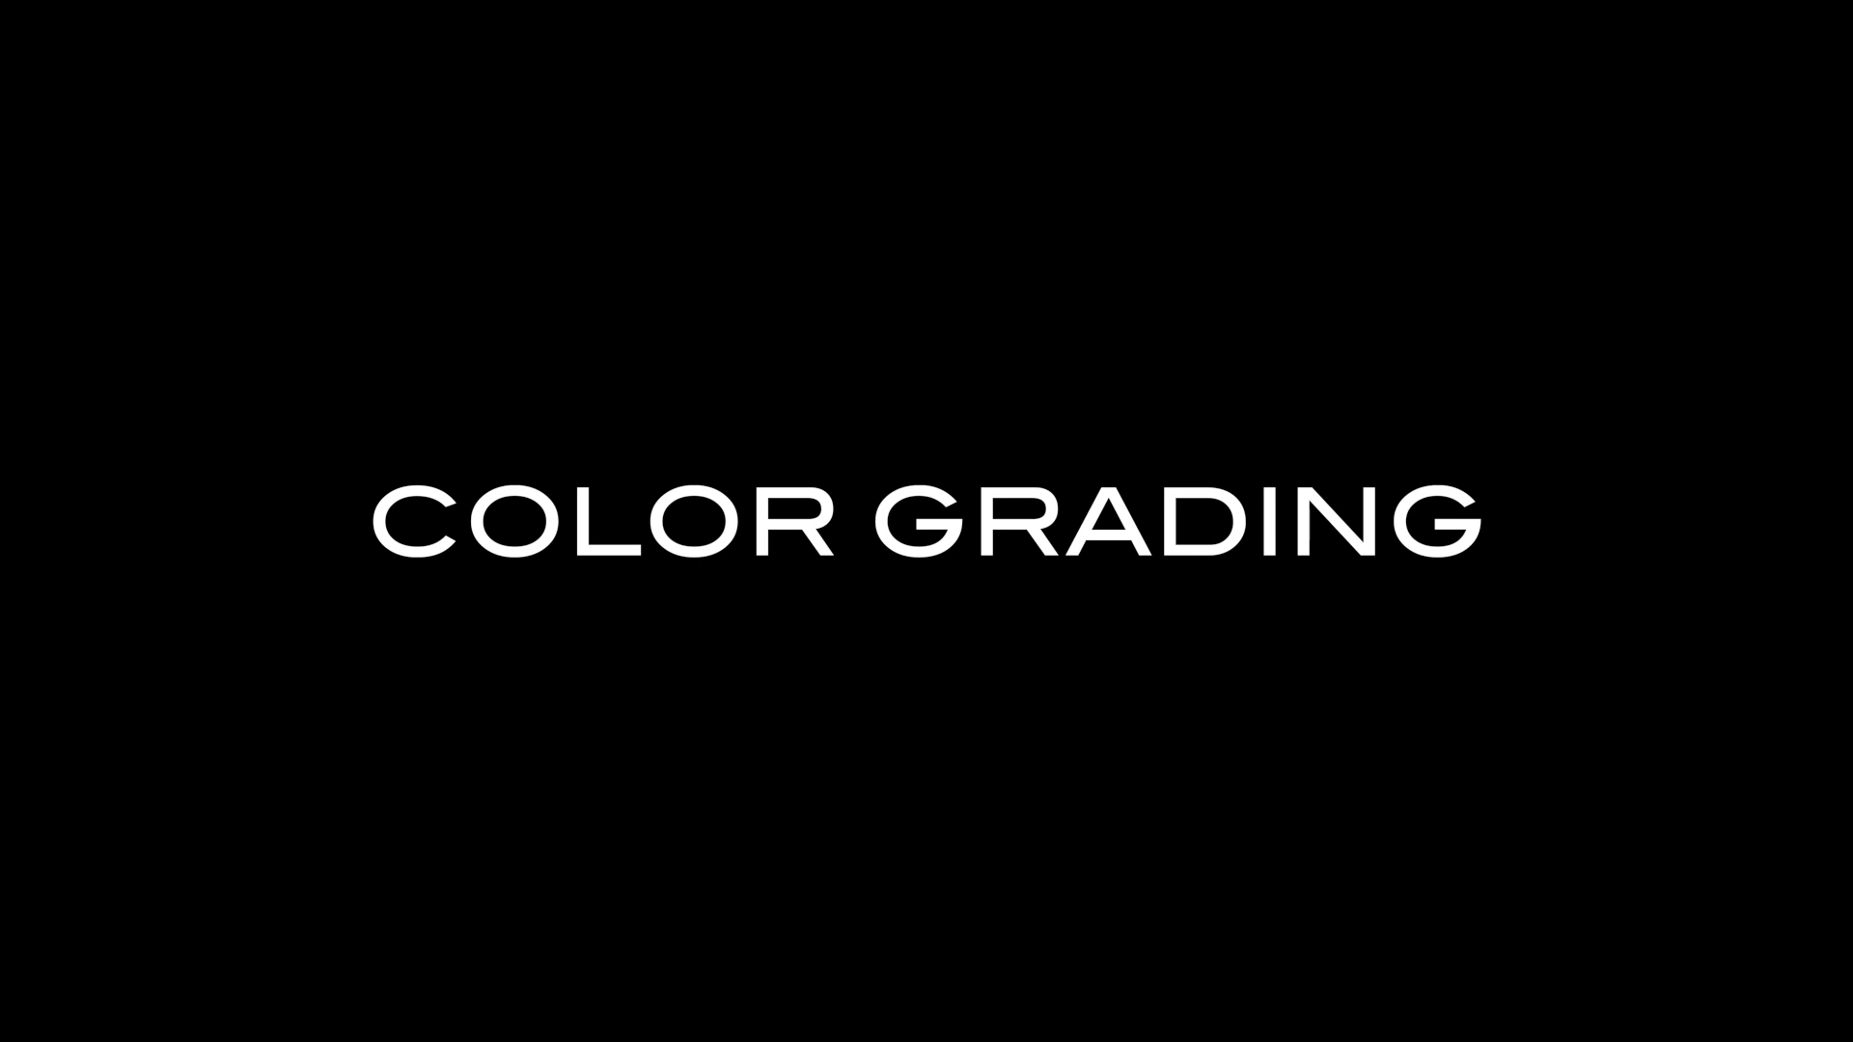
Try a green tint on the Color Grading shadows wheel, remove its saturation, and show the shadows wheel on its own
scroll(1706, 606, down, 2)
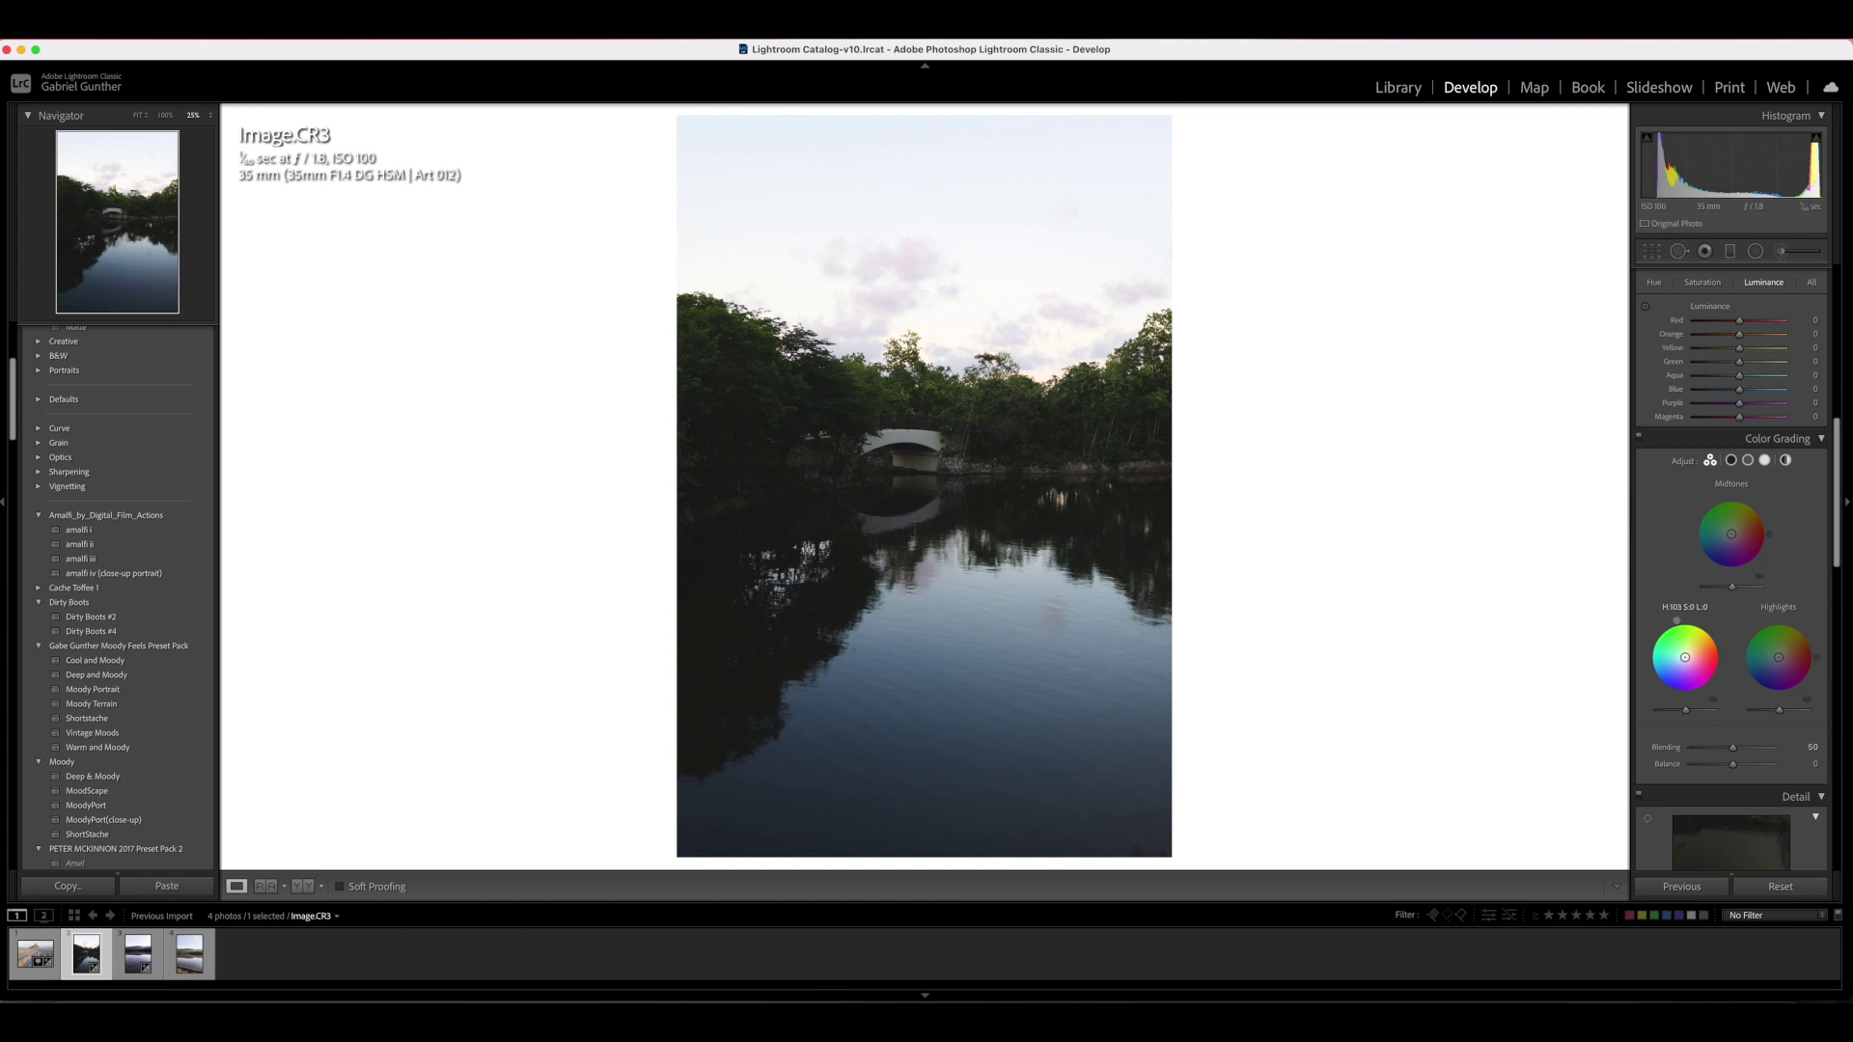
mouse_move(1676, 626)
mouse_down()
mouse_move(1717, 637)
mouse_move(1673, 620)
mouse_up()
drag(1684, 656, 1685, 657)
click(1676, 626)
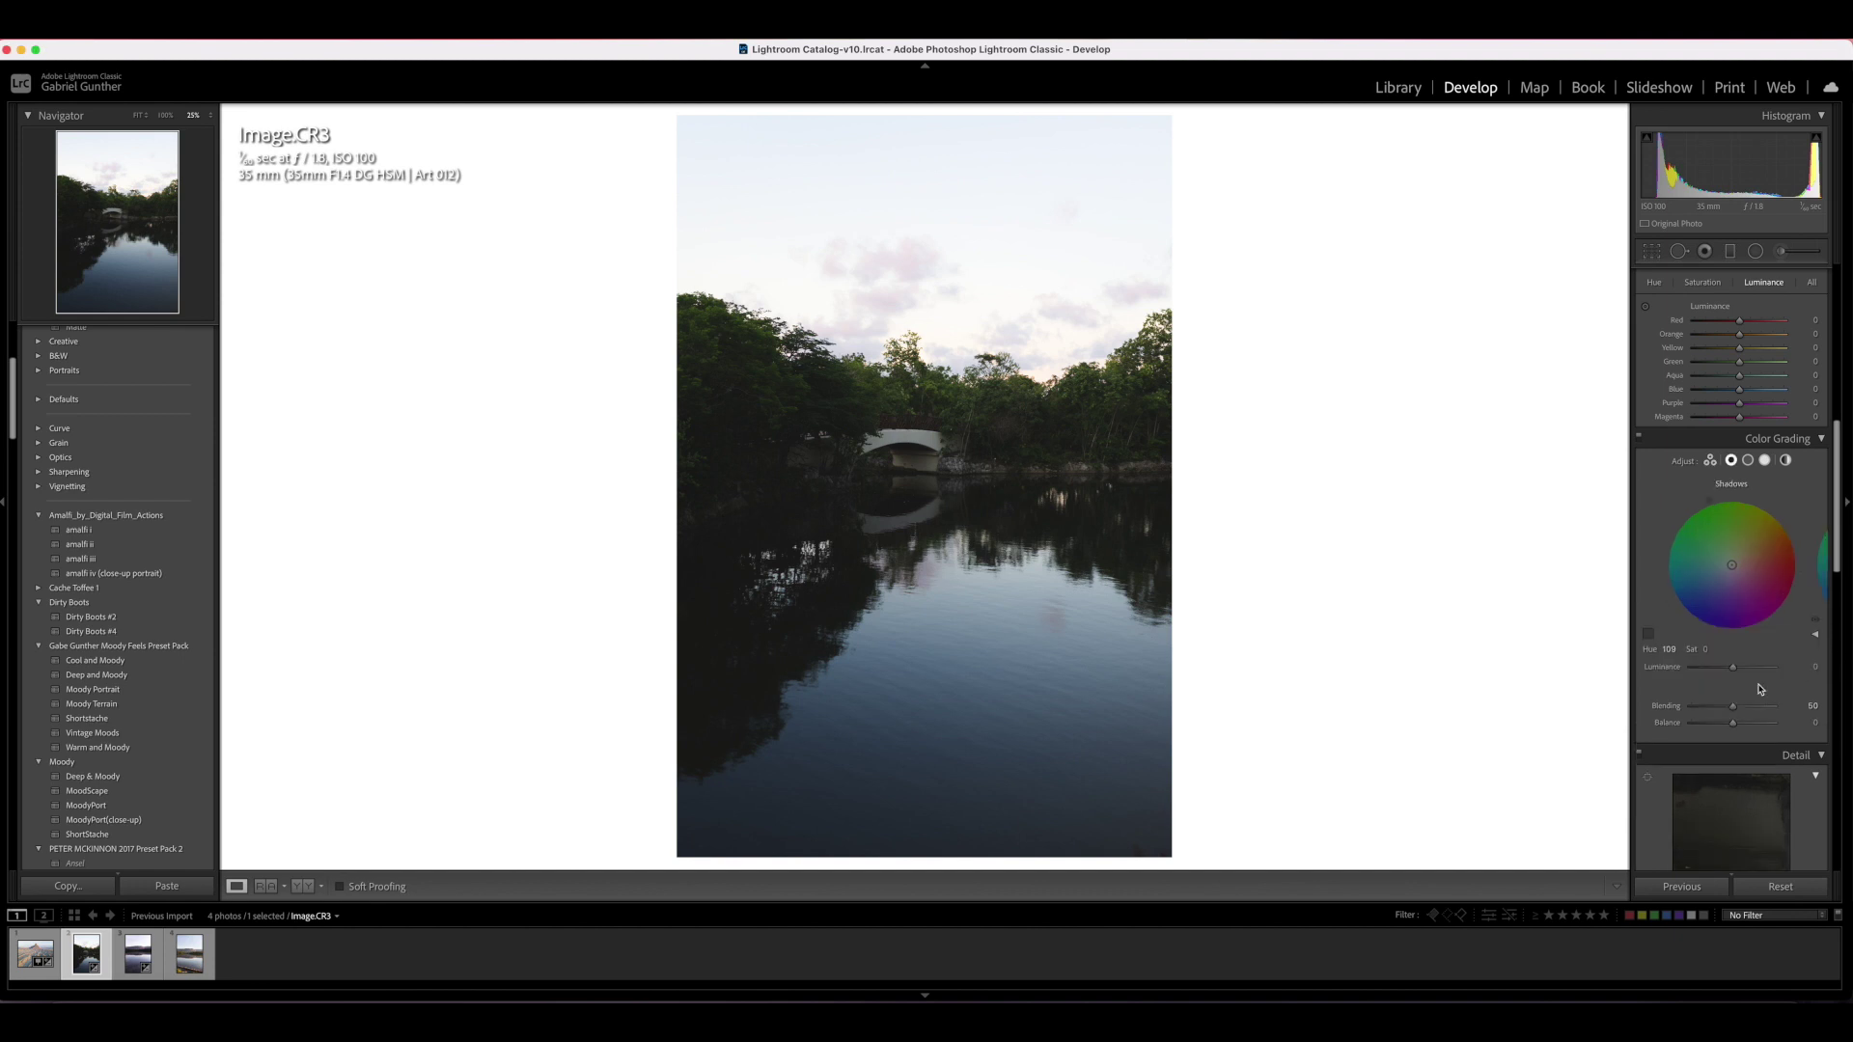
Return to the three-way Color Grading view, try a tint on the highlights wheel, and reset that wheel
click(1710, 460)
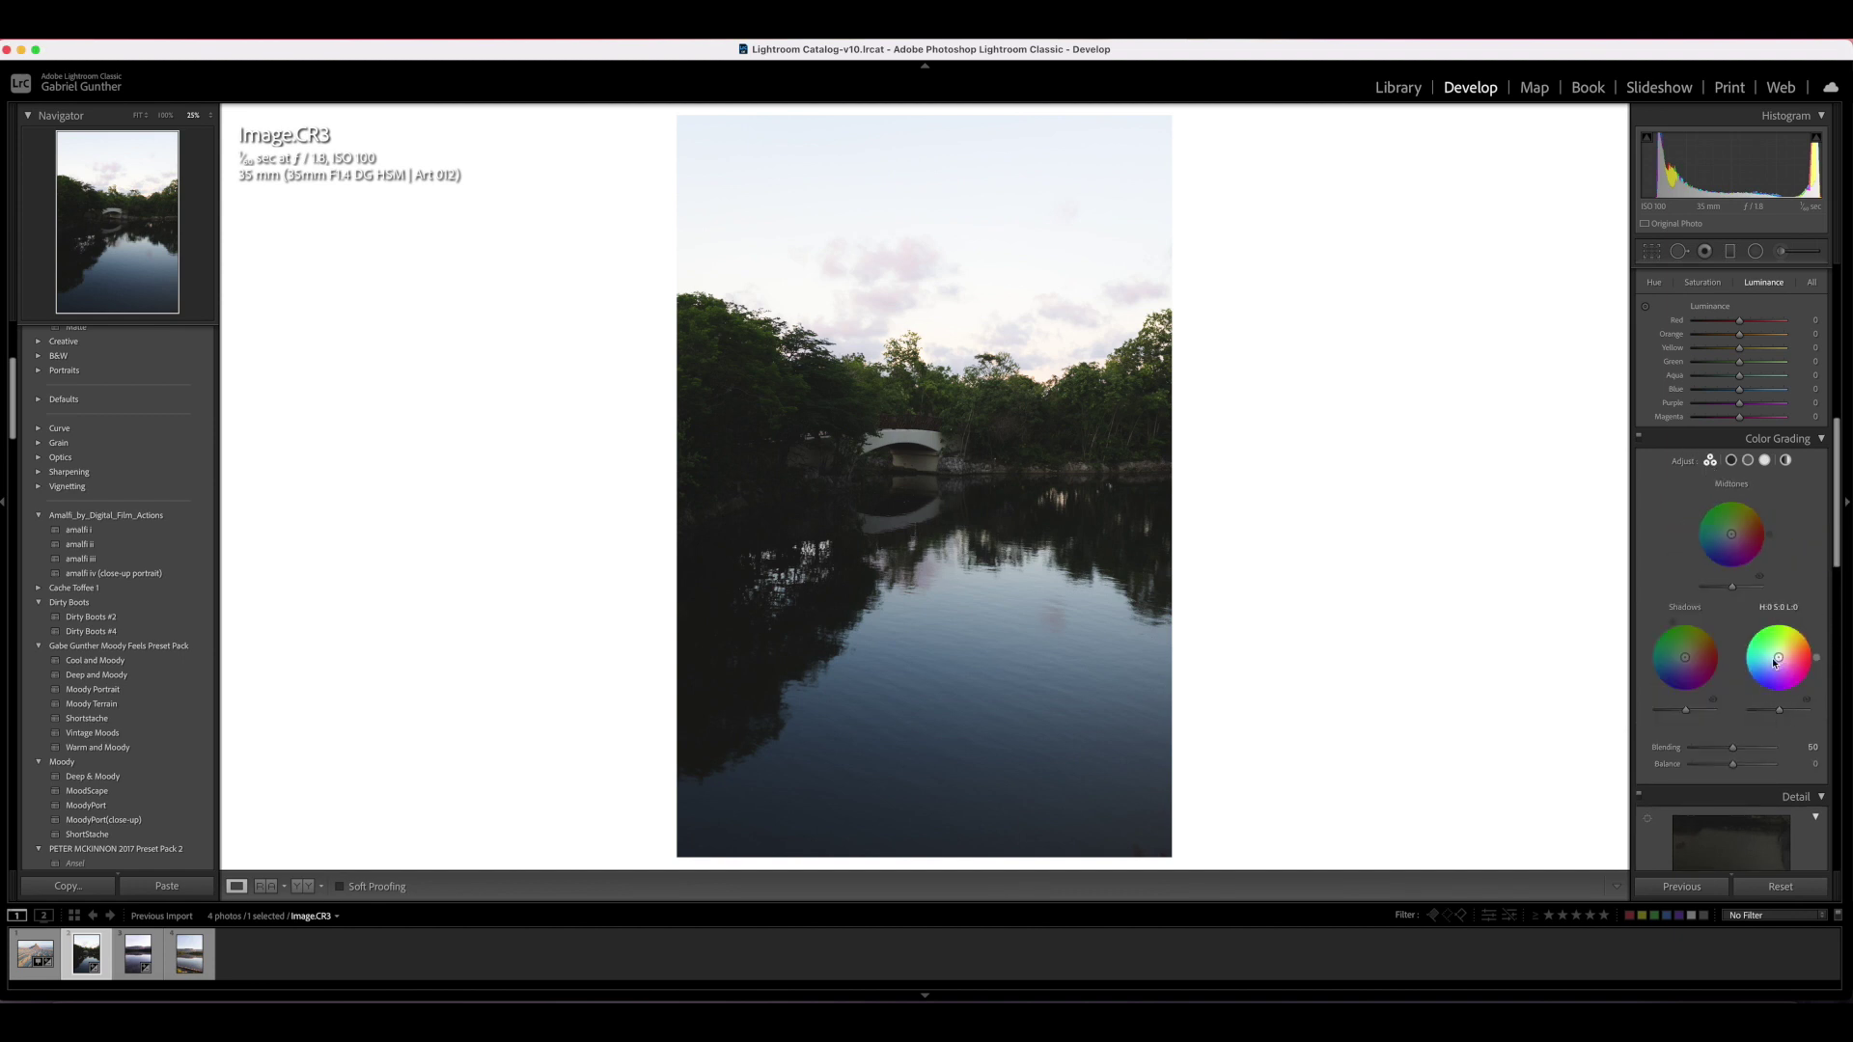
mouse_move(1777, 660)
mouse_down()
mouse_move(1791, 670)
mouse_move(1769, 637)
mouse_up()
double_click(1769, 636)
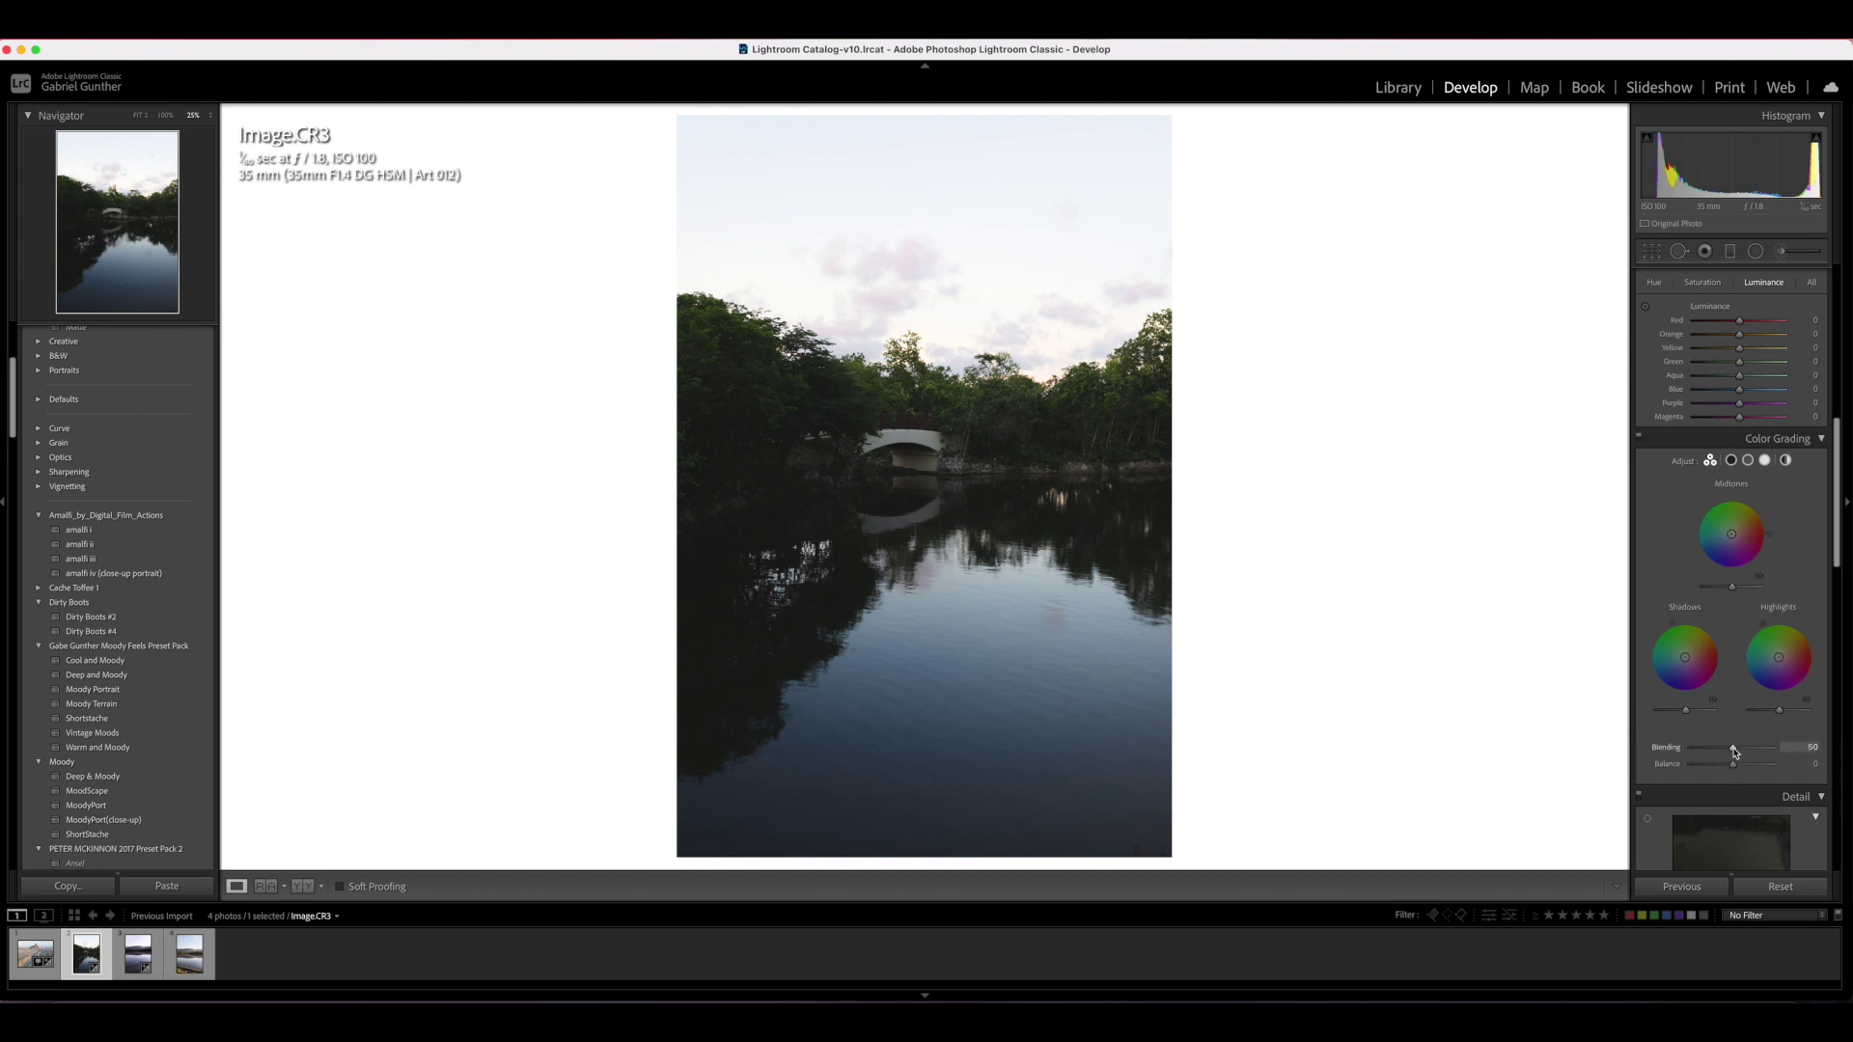
Set the Color Grading Blending to 49 and Balance to -2 for the bridge photo
mouse_move(1731, 752)
mouse_down()
mouse_move(1699, 753)
mouse_move(1786, 754)
mouse_move(1732, 769)
mouse_up()
scroll(1737, 627, down, 5)
scroll(1737, 511, up, 2)
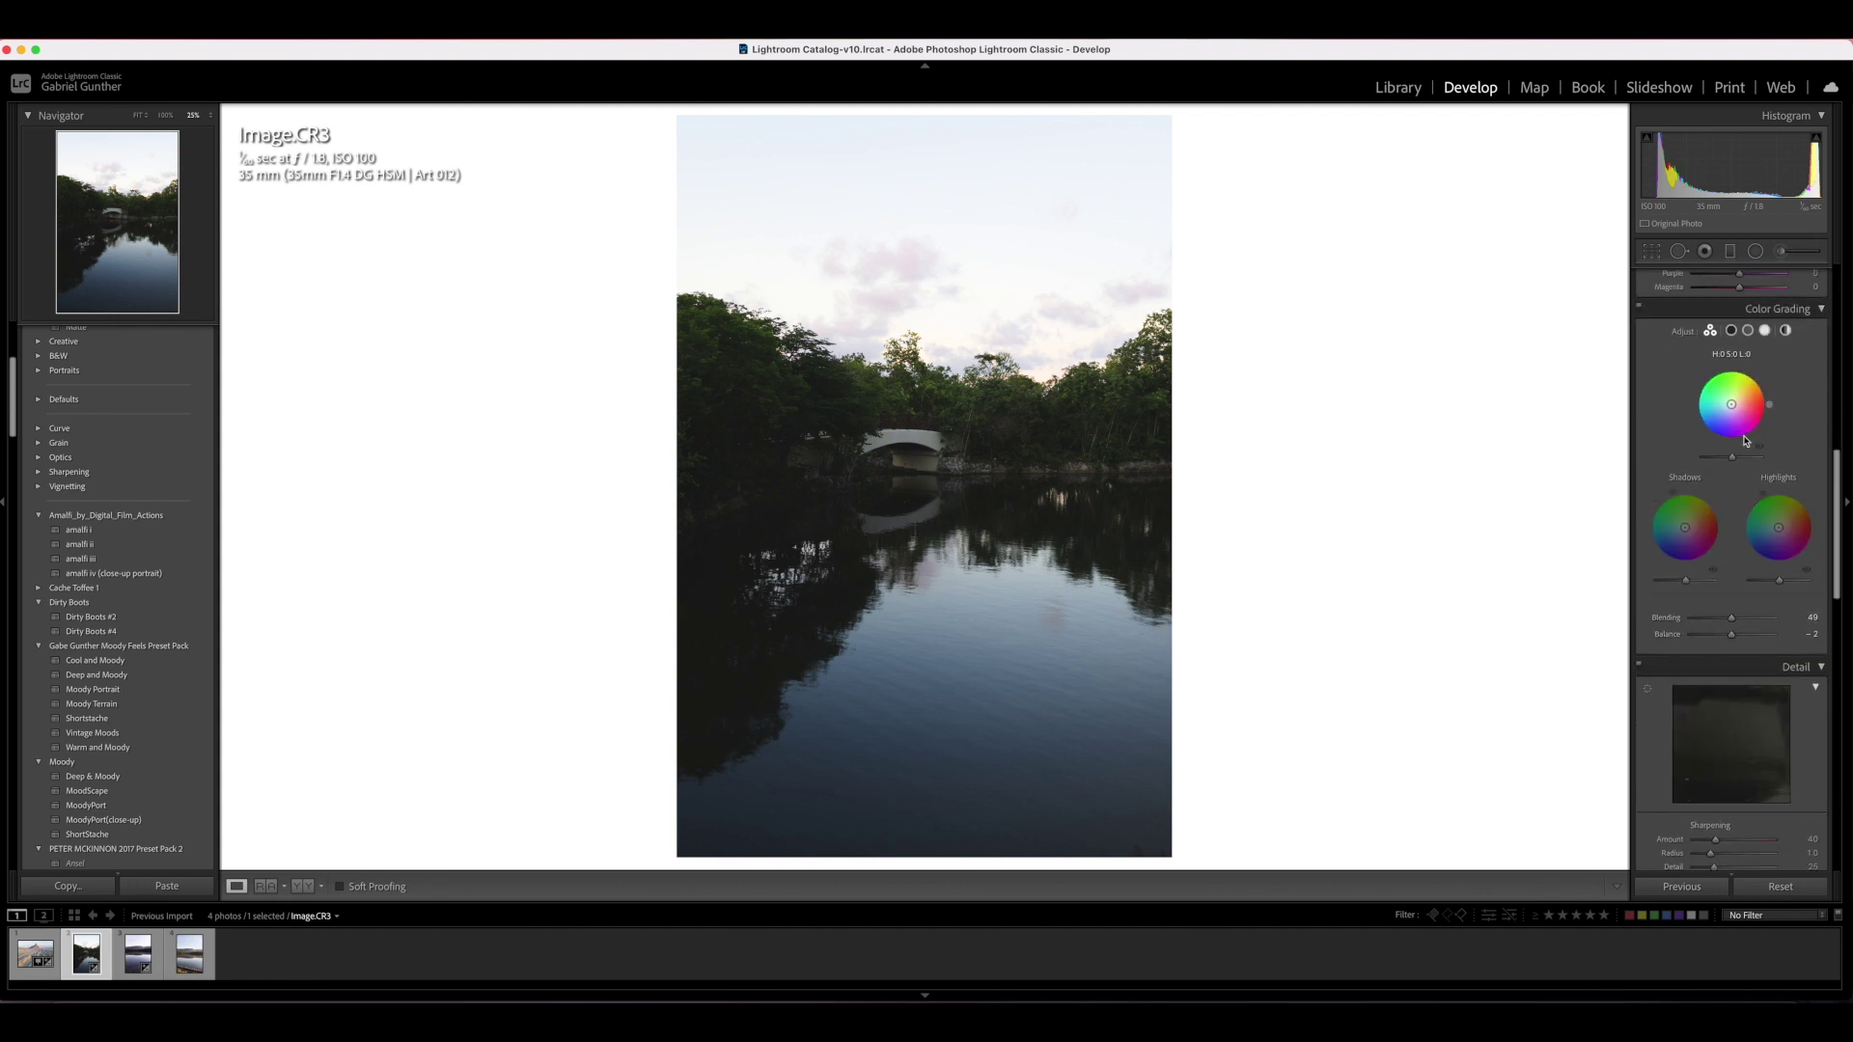
scroll(1742, 537, up, 2)
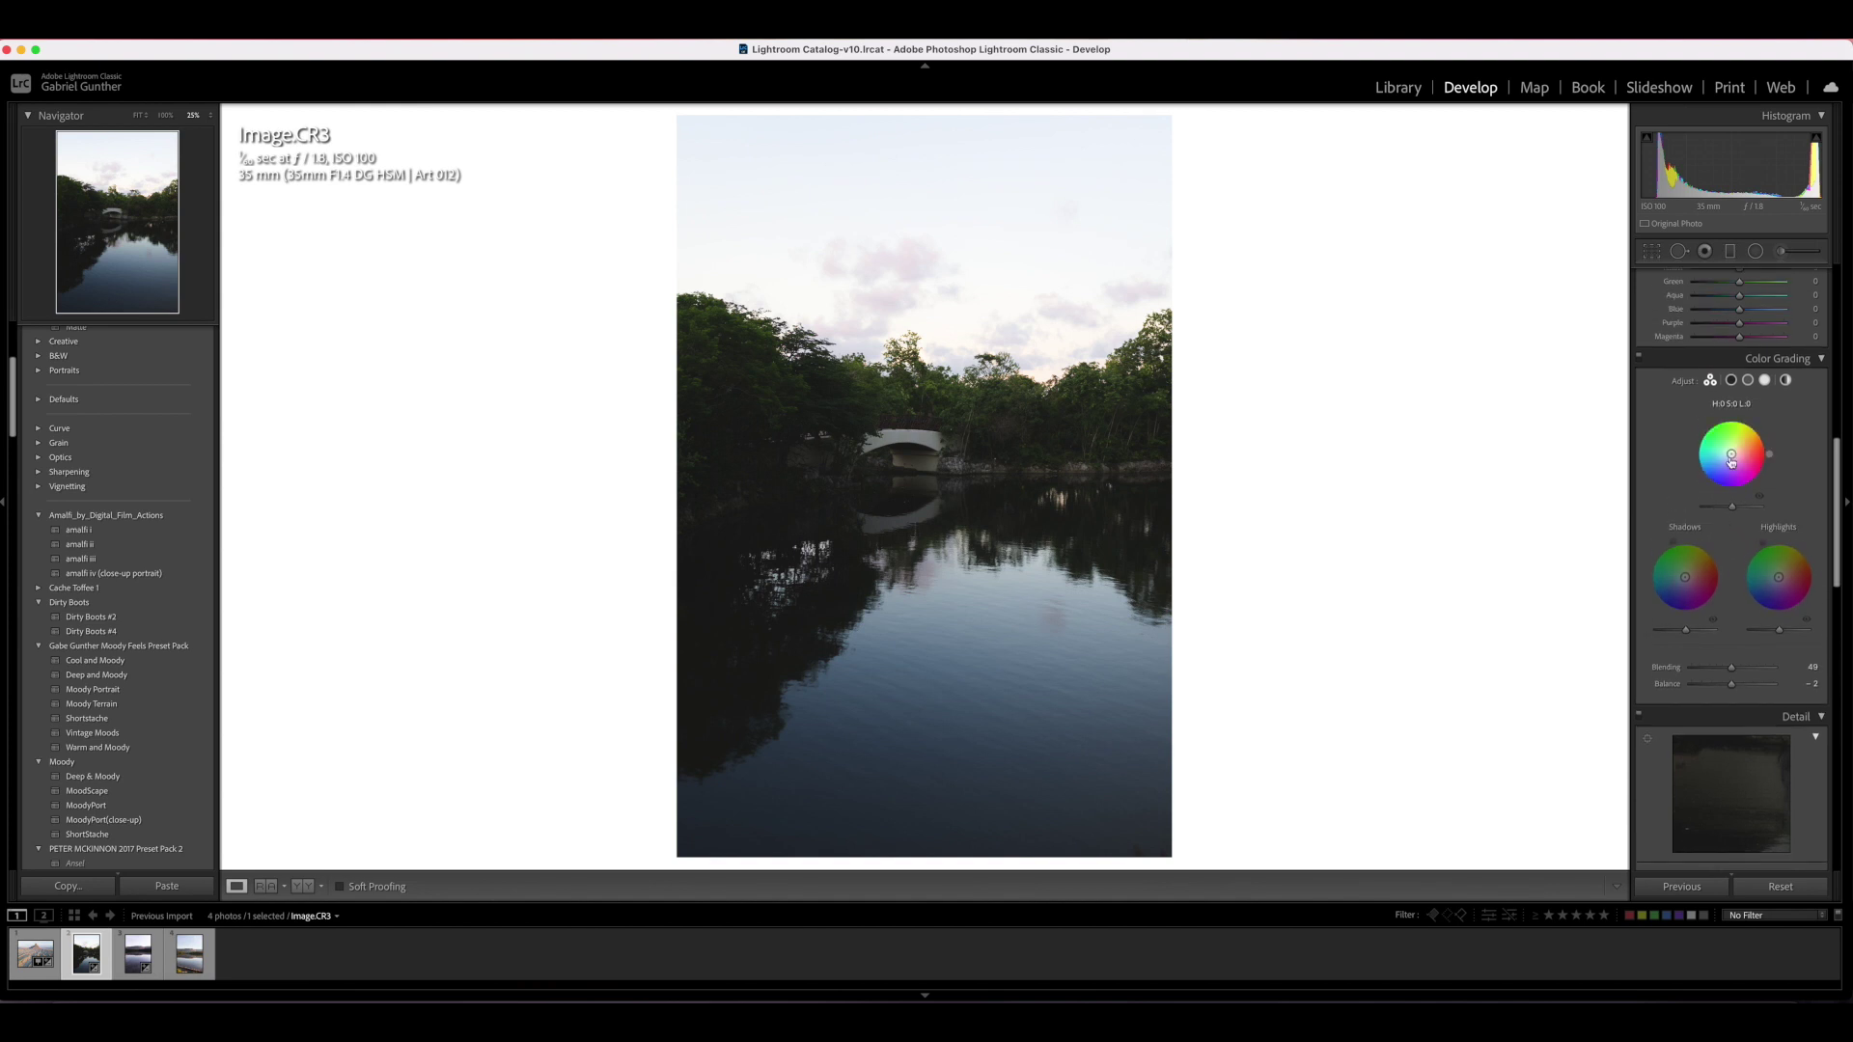
scroll(1776, 483, up, 10)
scroll(1725, 629, down, 6)
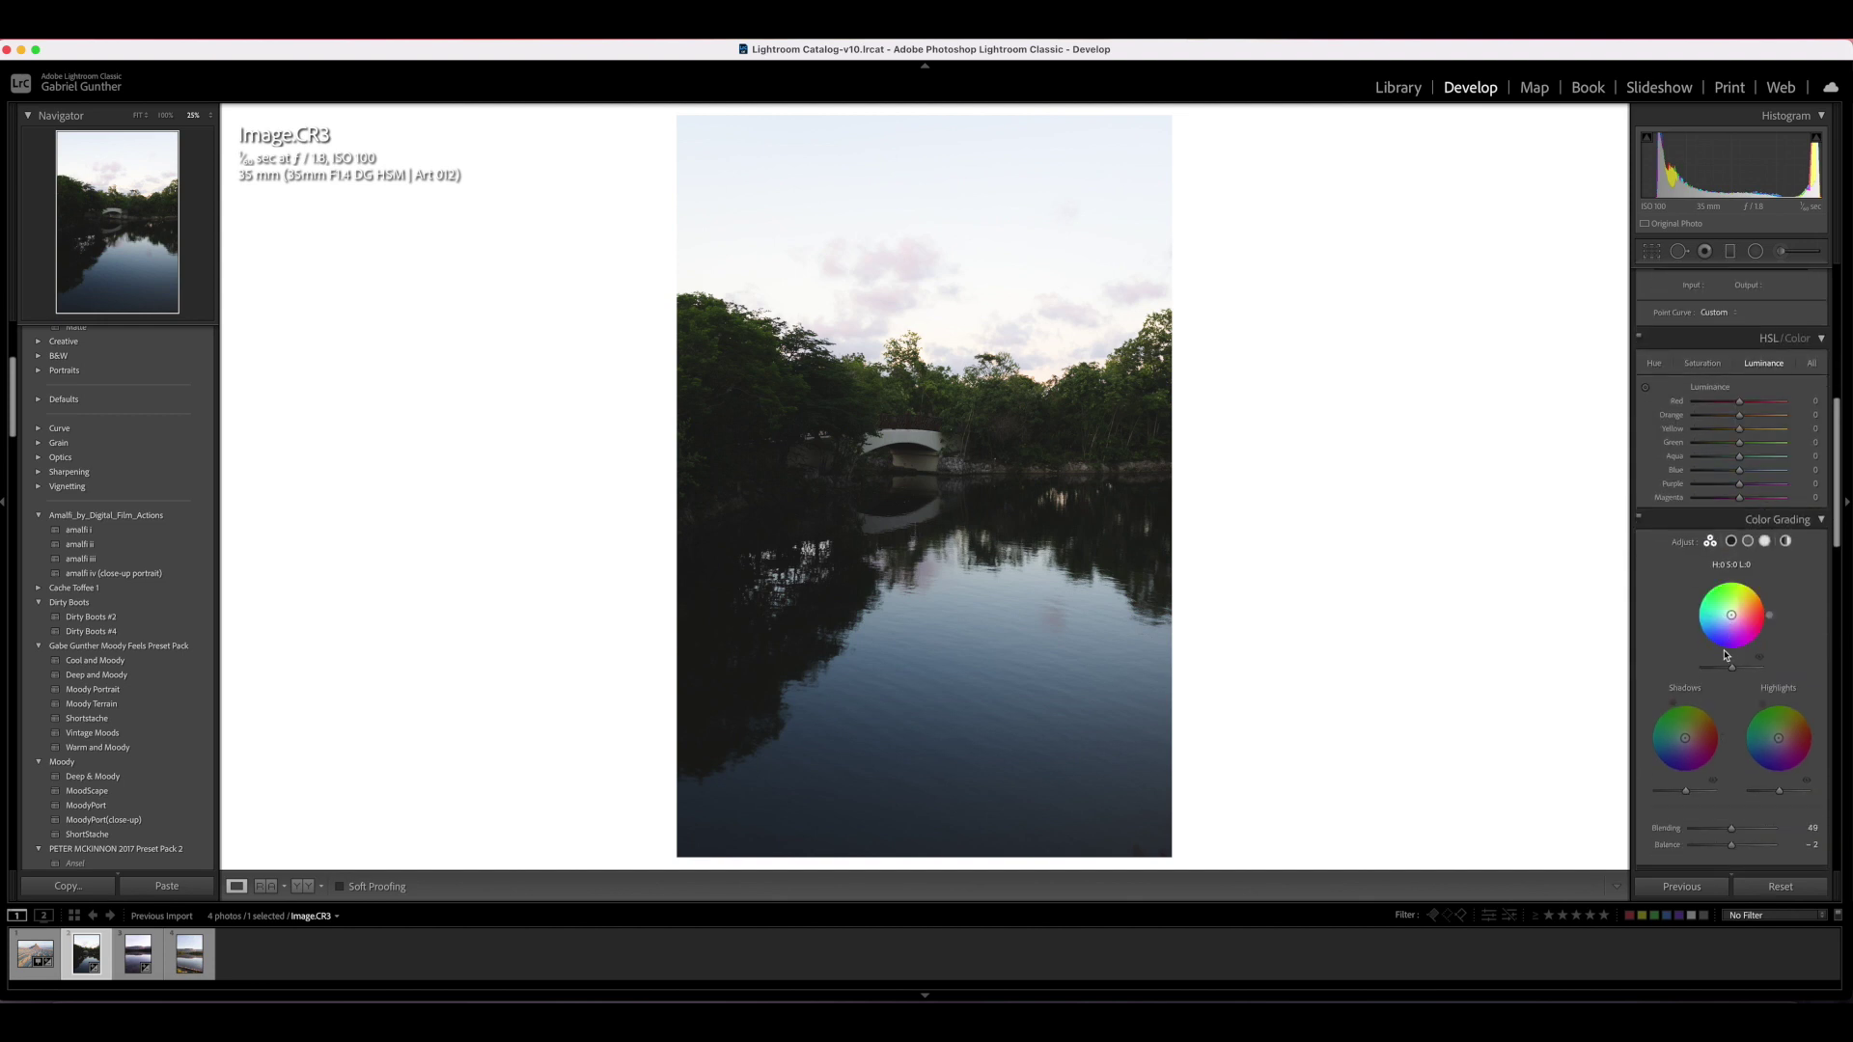
Examine the Sharpening settings, try raising the Luminance noise reduction, and reset it
scroll(1726, 654, down, 2)
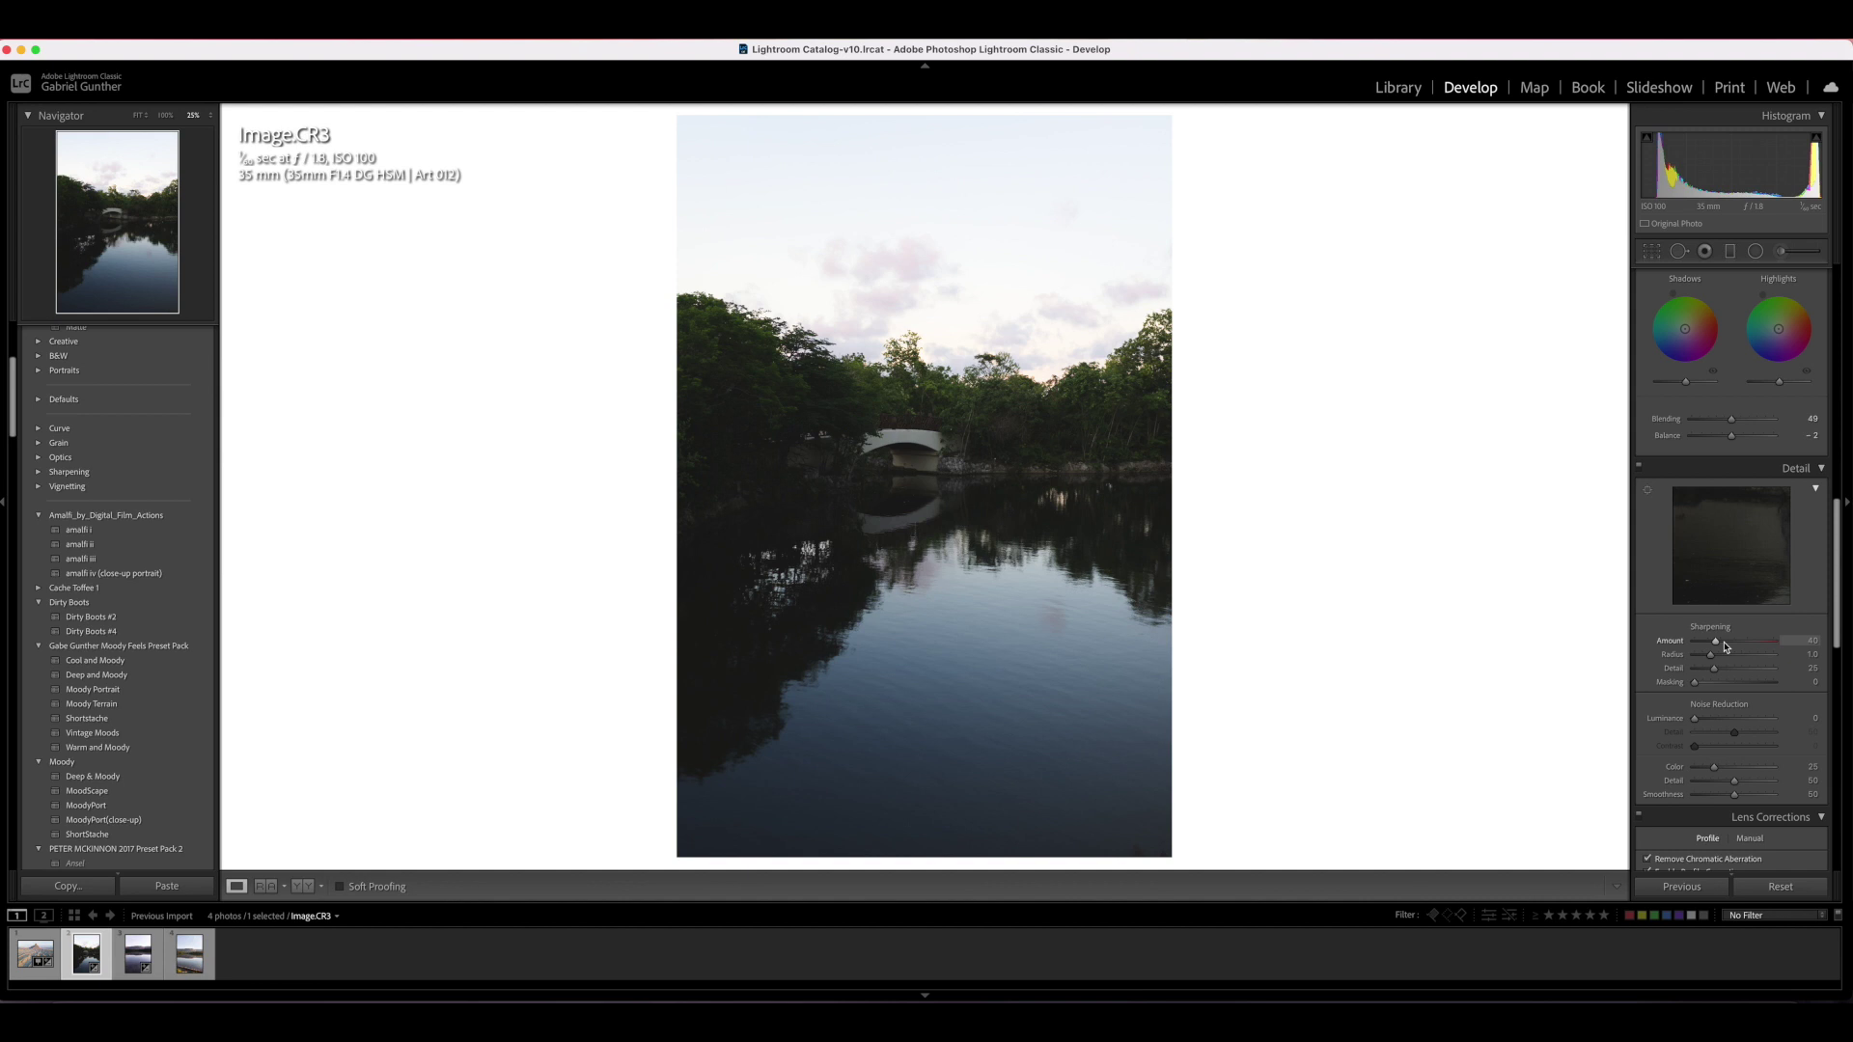
scroll(1717, 637, down, 2)
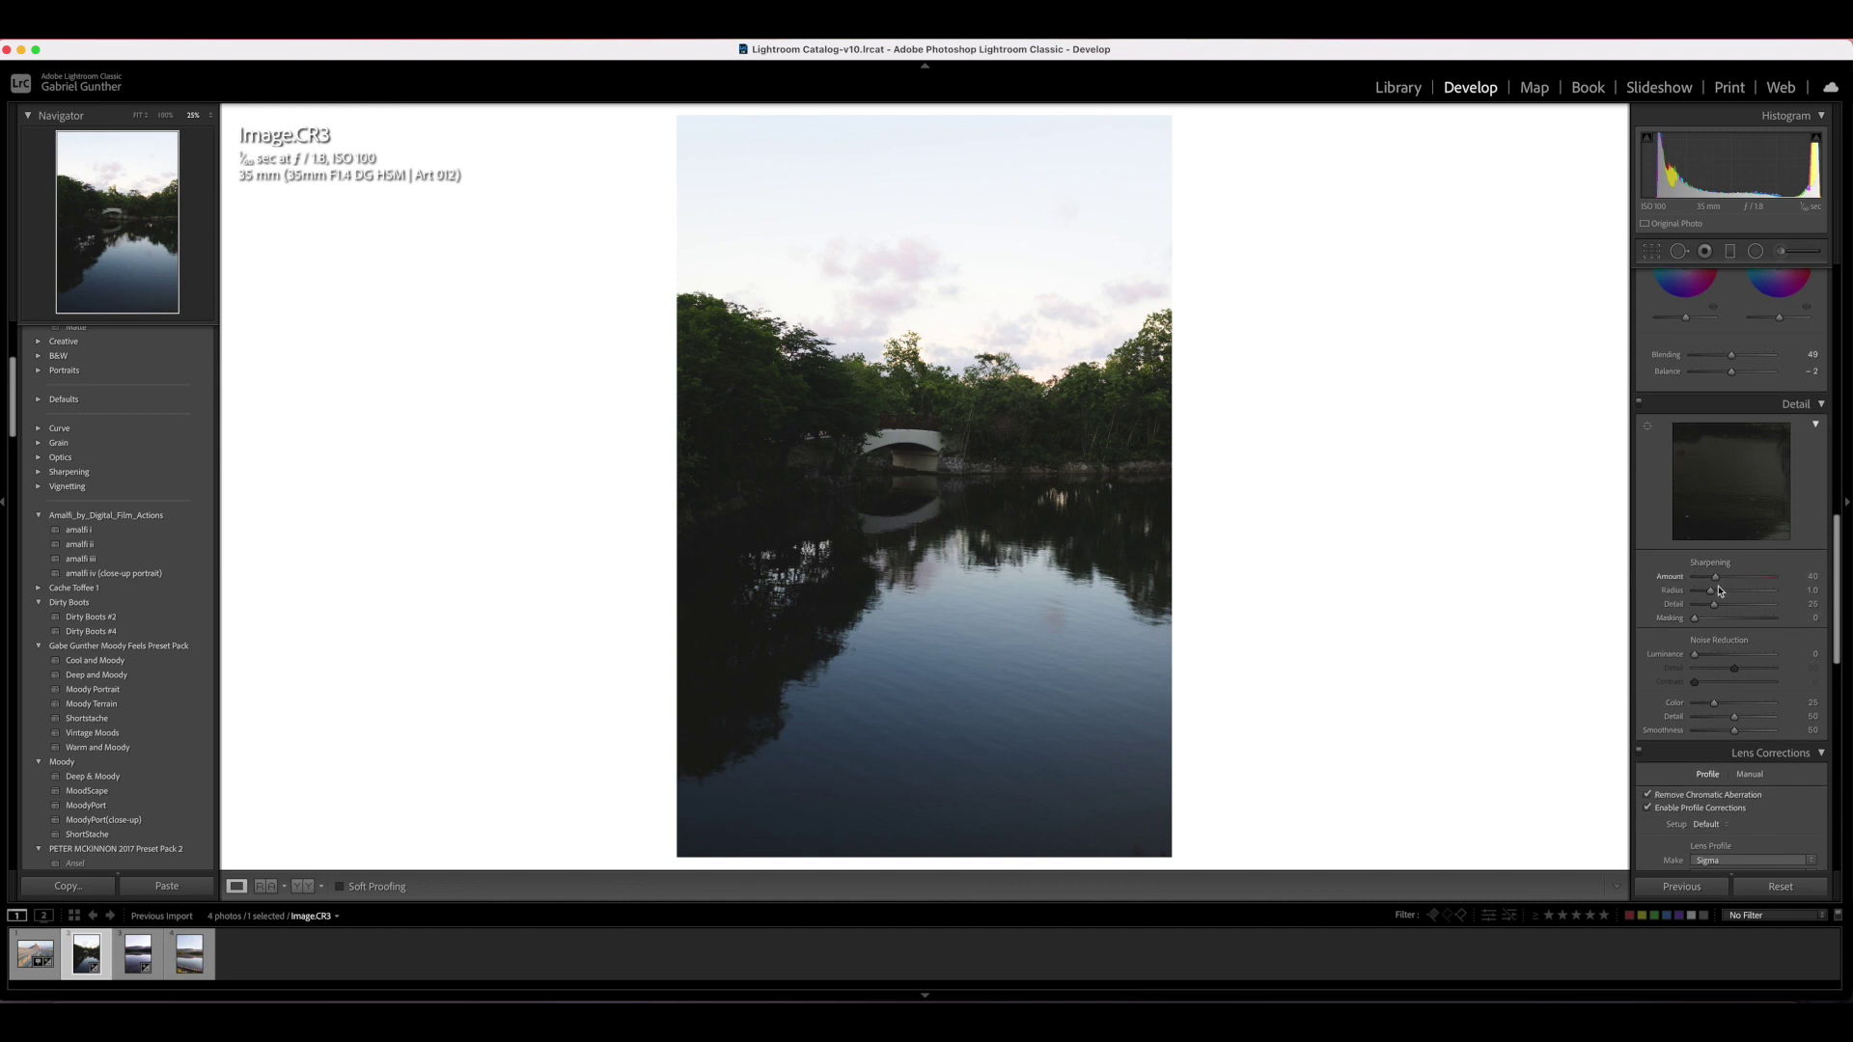
scroll(1701, 580, up, 1)
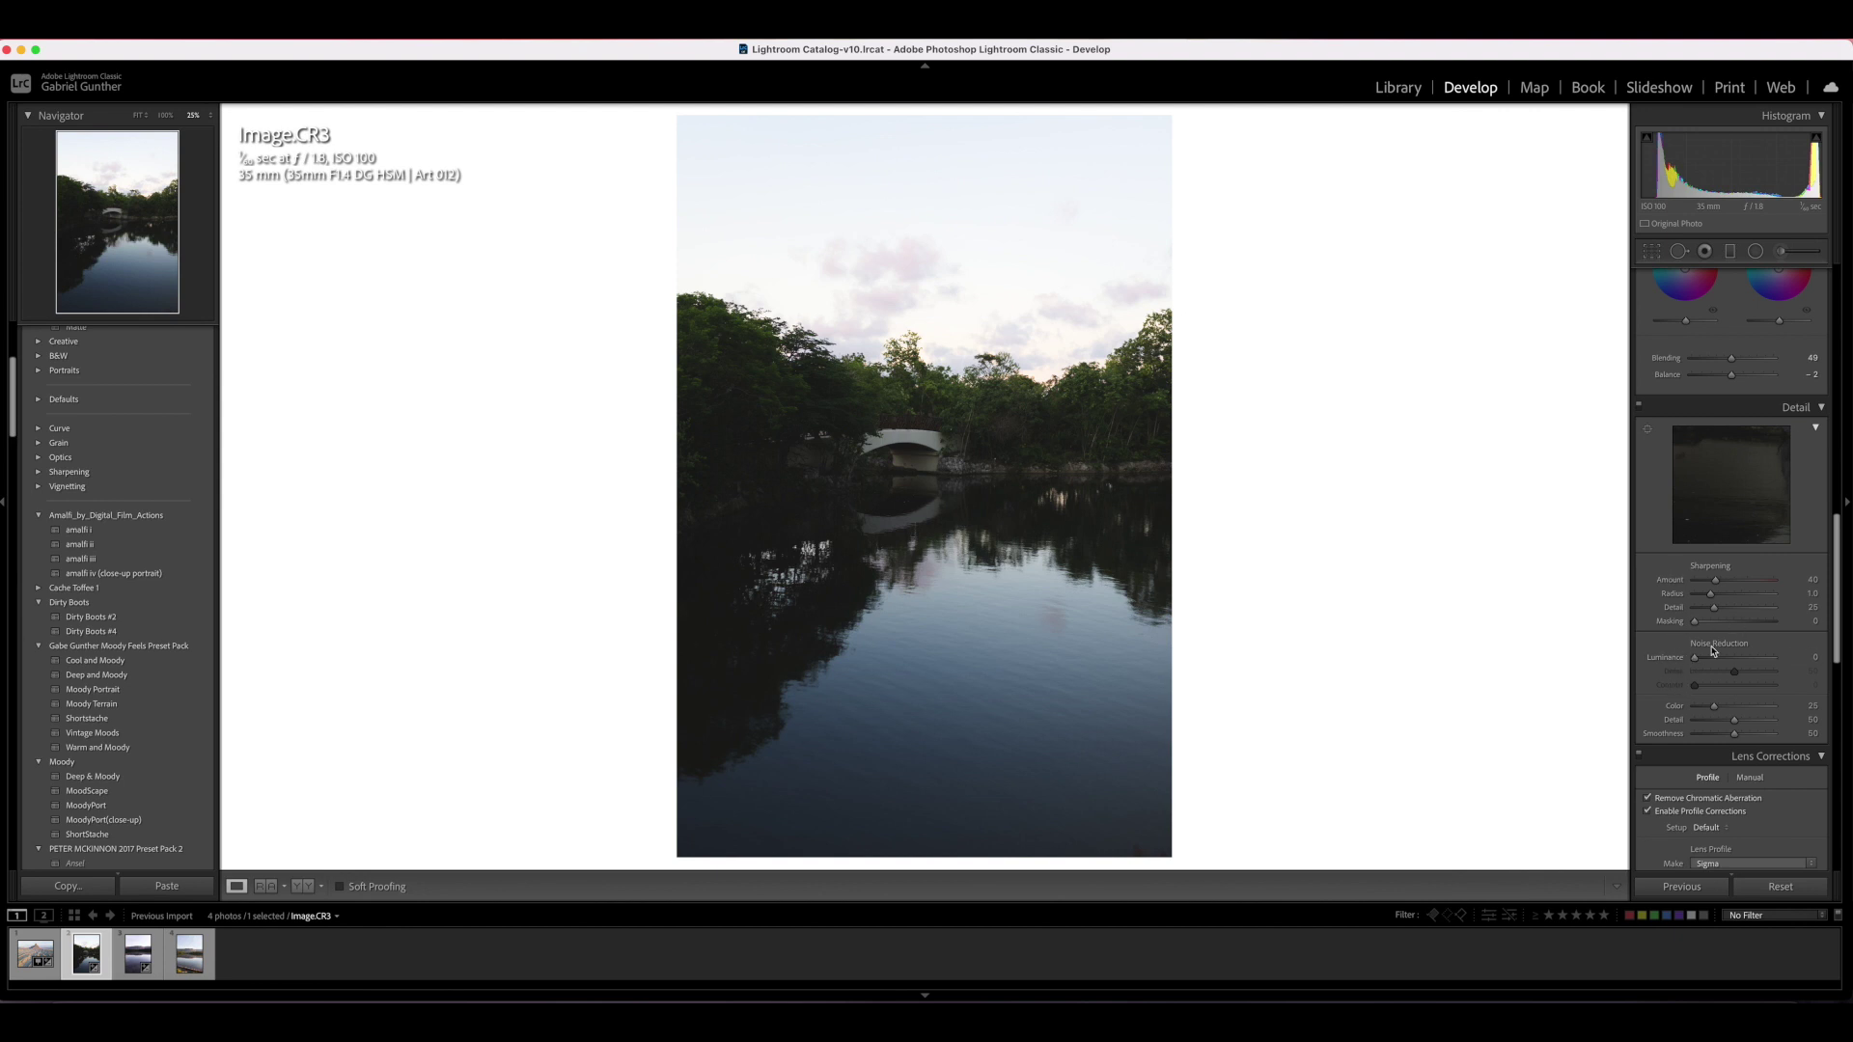
drag(1703, 654, 1718, 662)
double_click(1714, 657)
Disable Remove Chromatic Aberration and Enable Profile Corrections for the bridge photo, and turn both back on
scroll(1722, 593, up, 10)
scroll(1718, 581, up, 2)
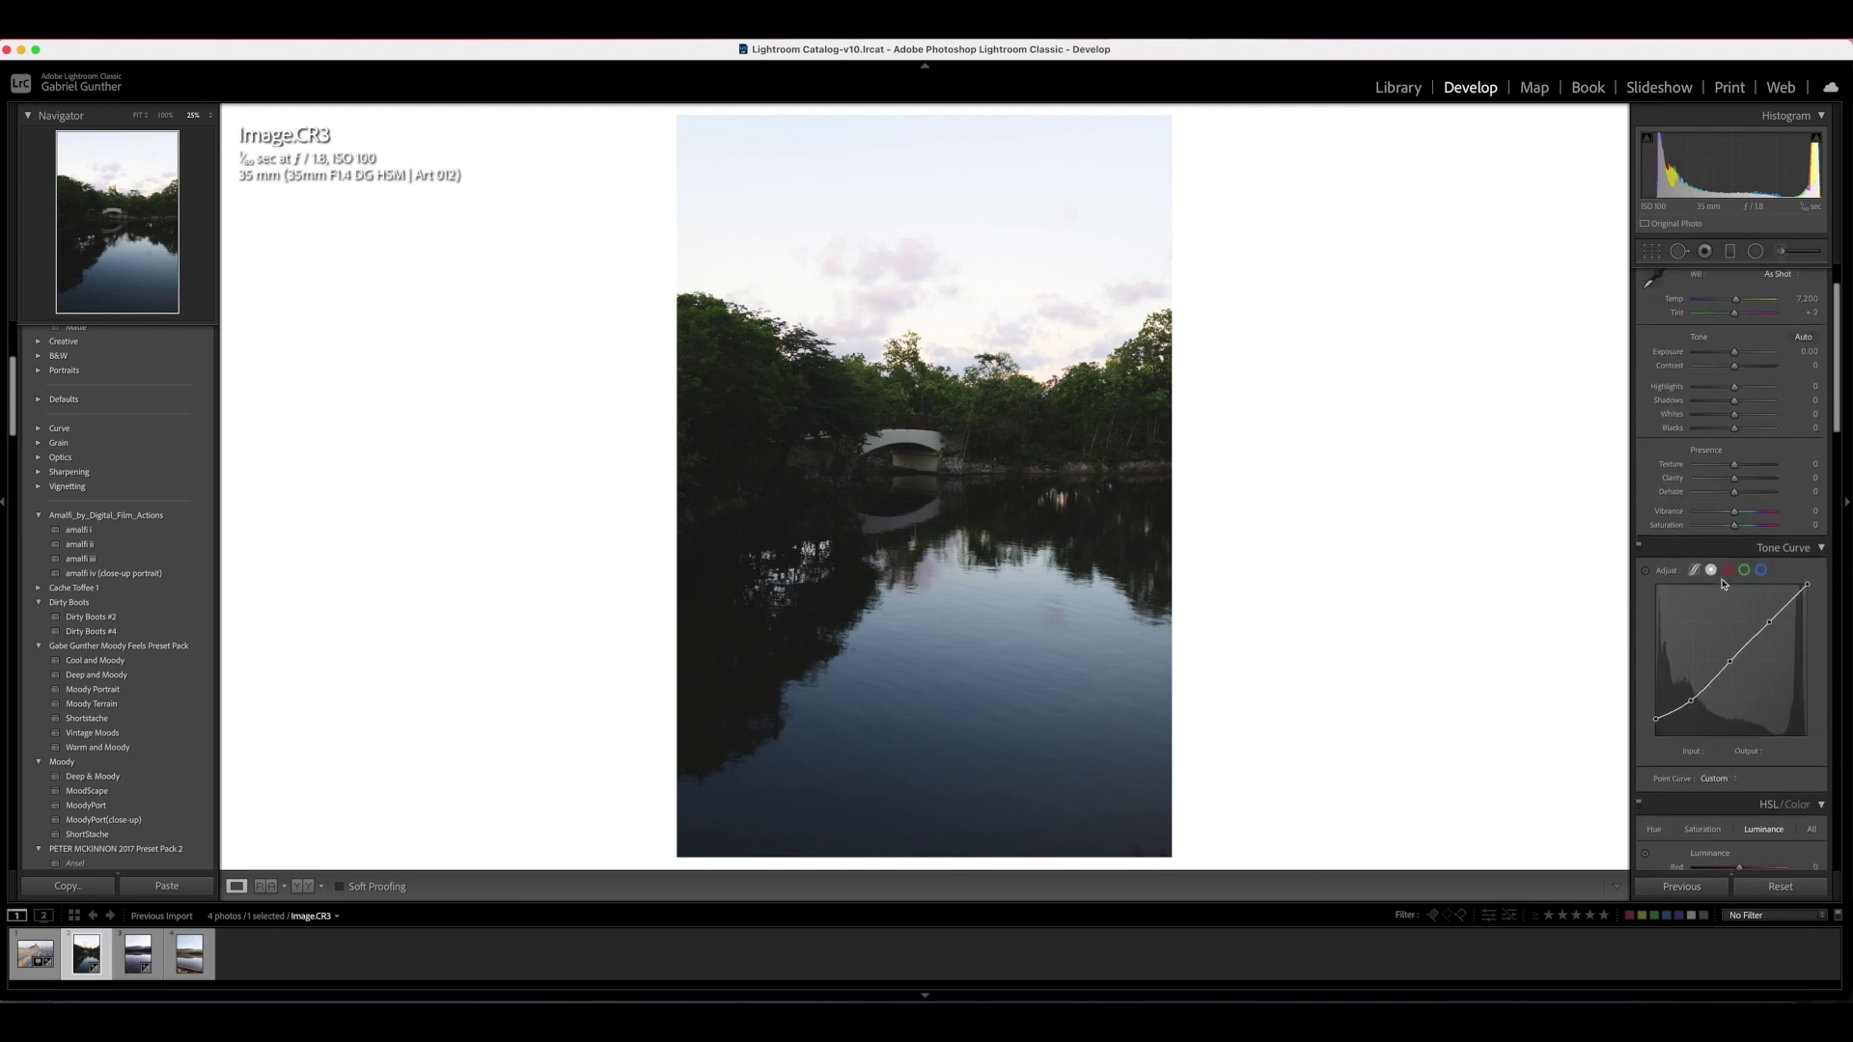
scroll(1746, 616, down, 12)
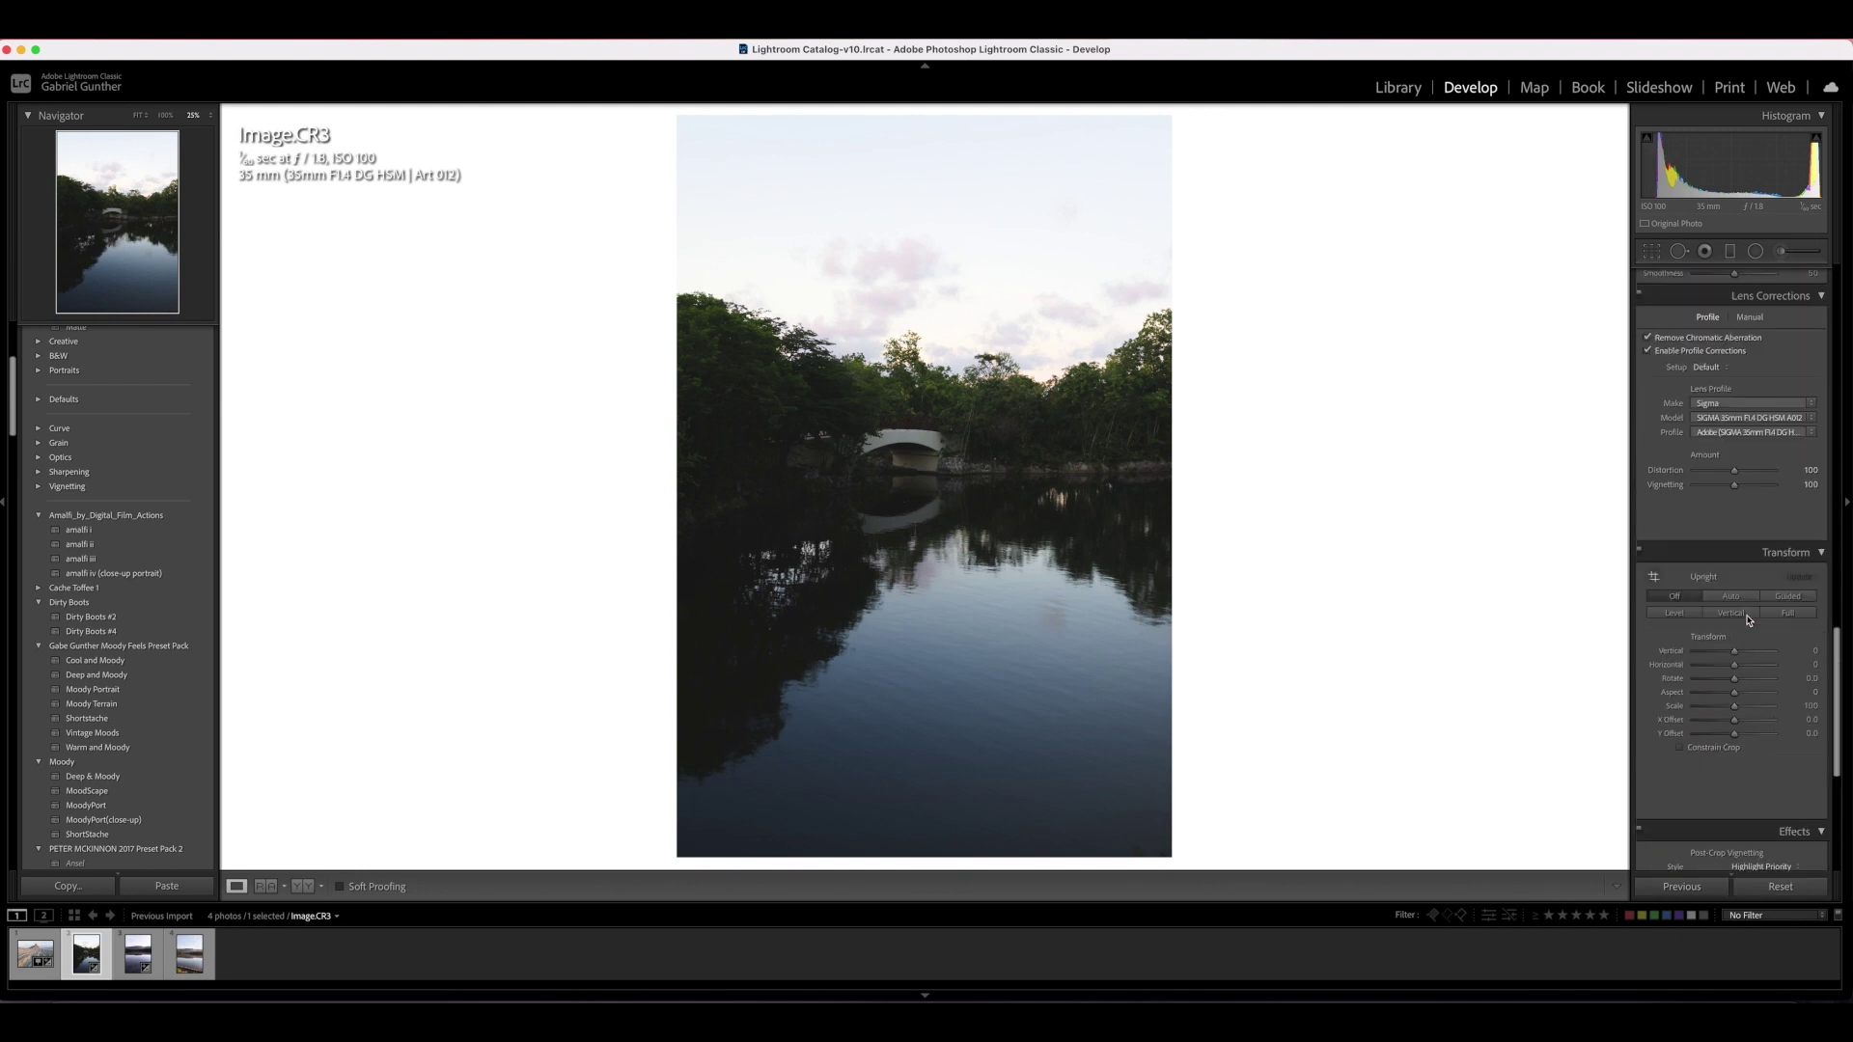
scroll(1747, 619, up, 2)
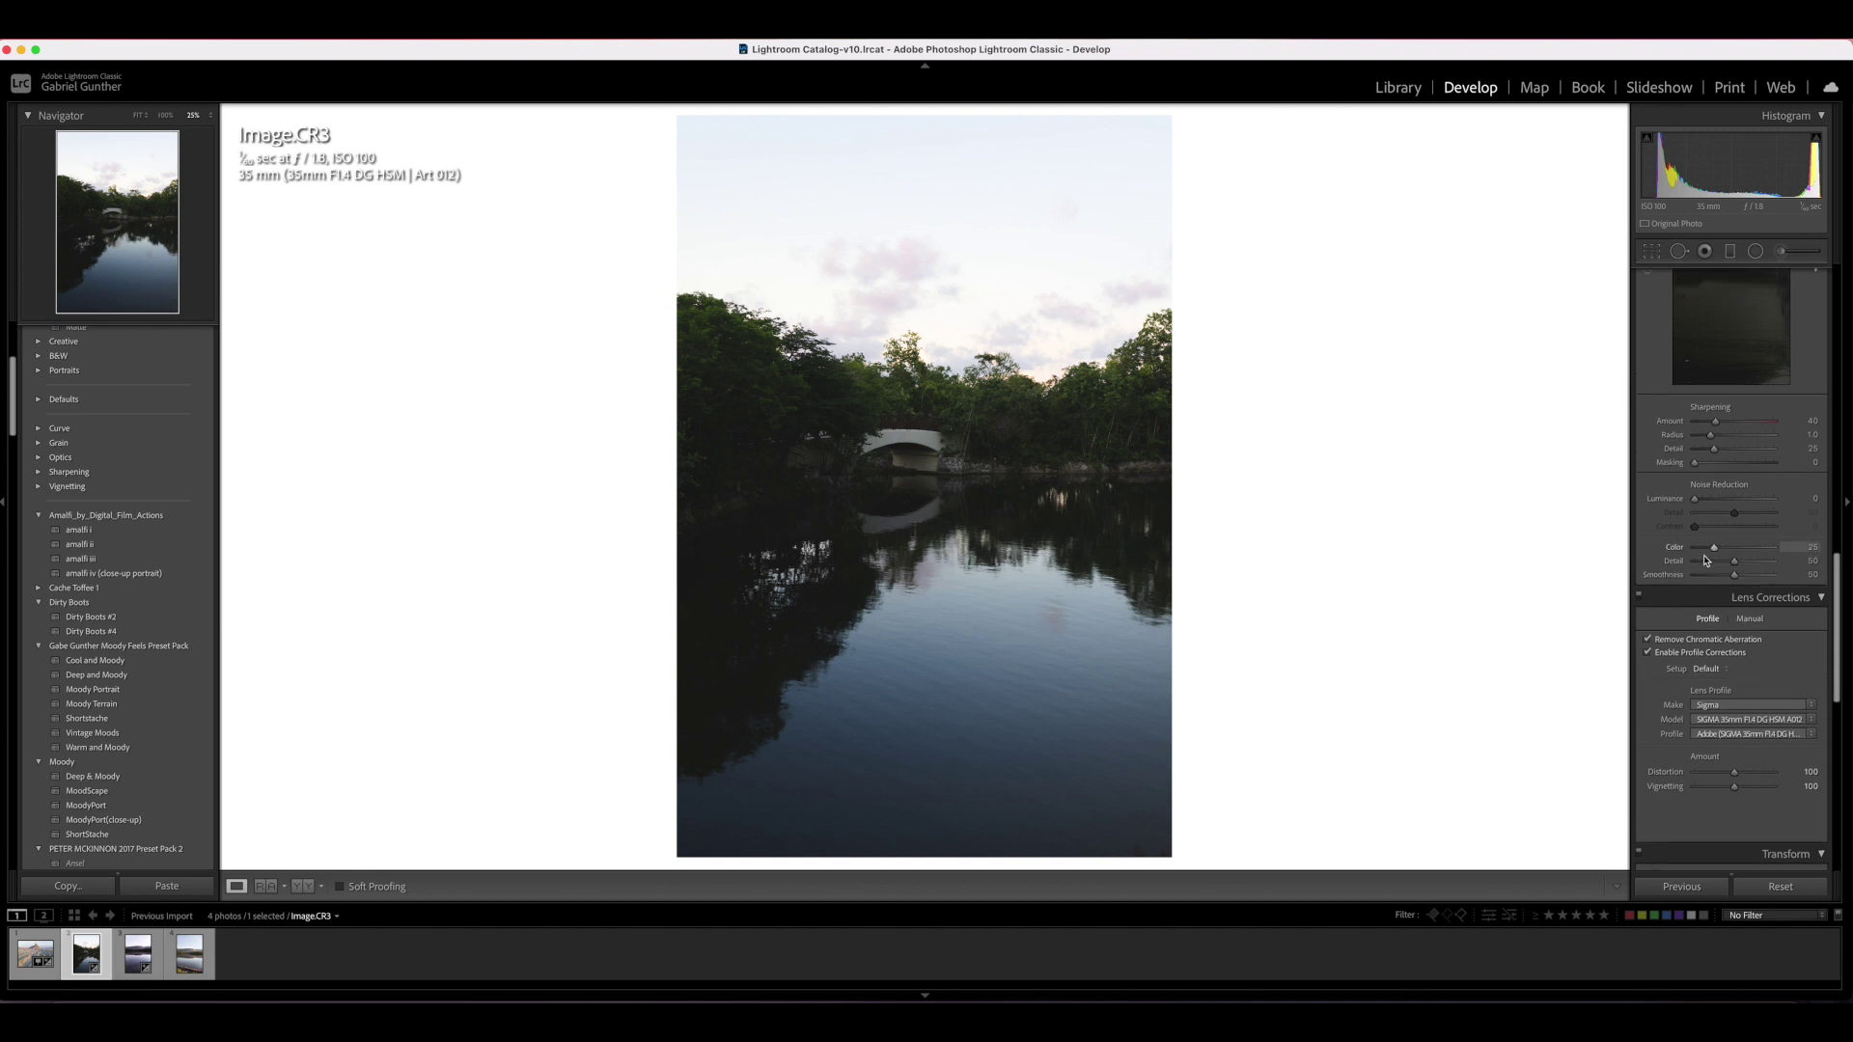
scroll(1719, 548, down, 2)
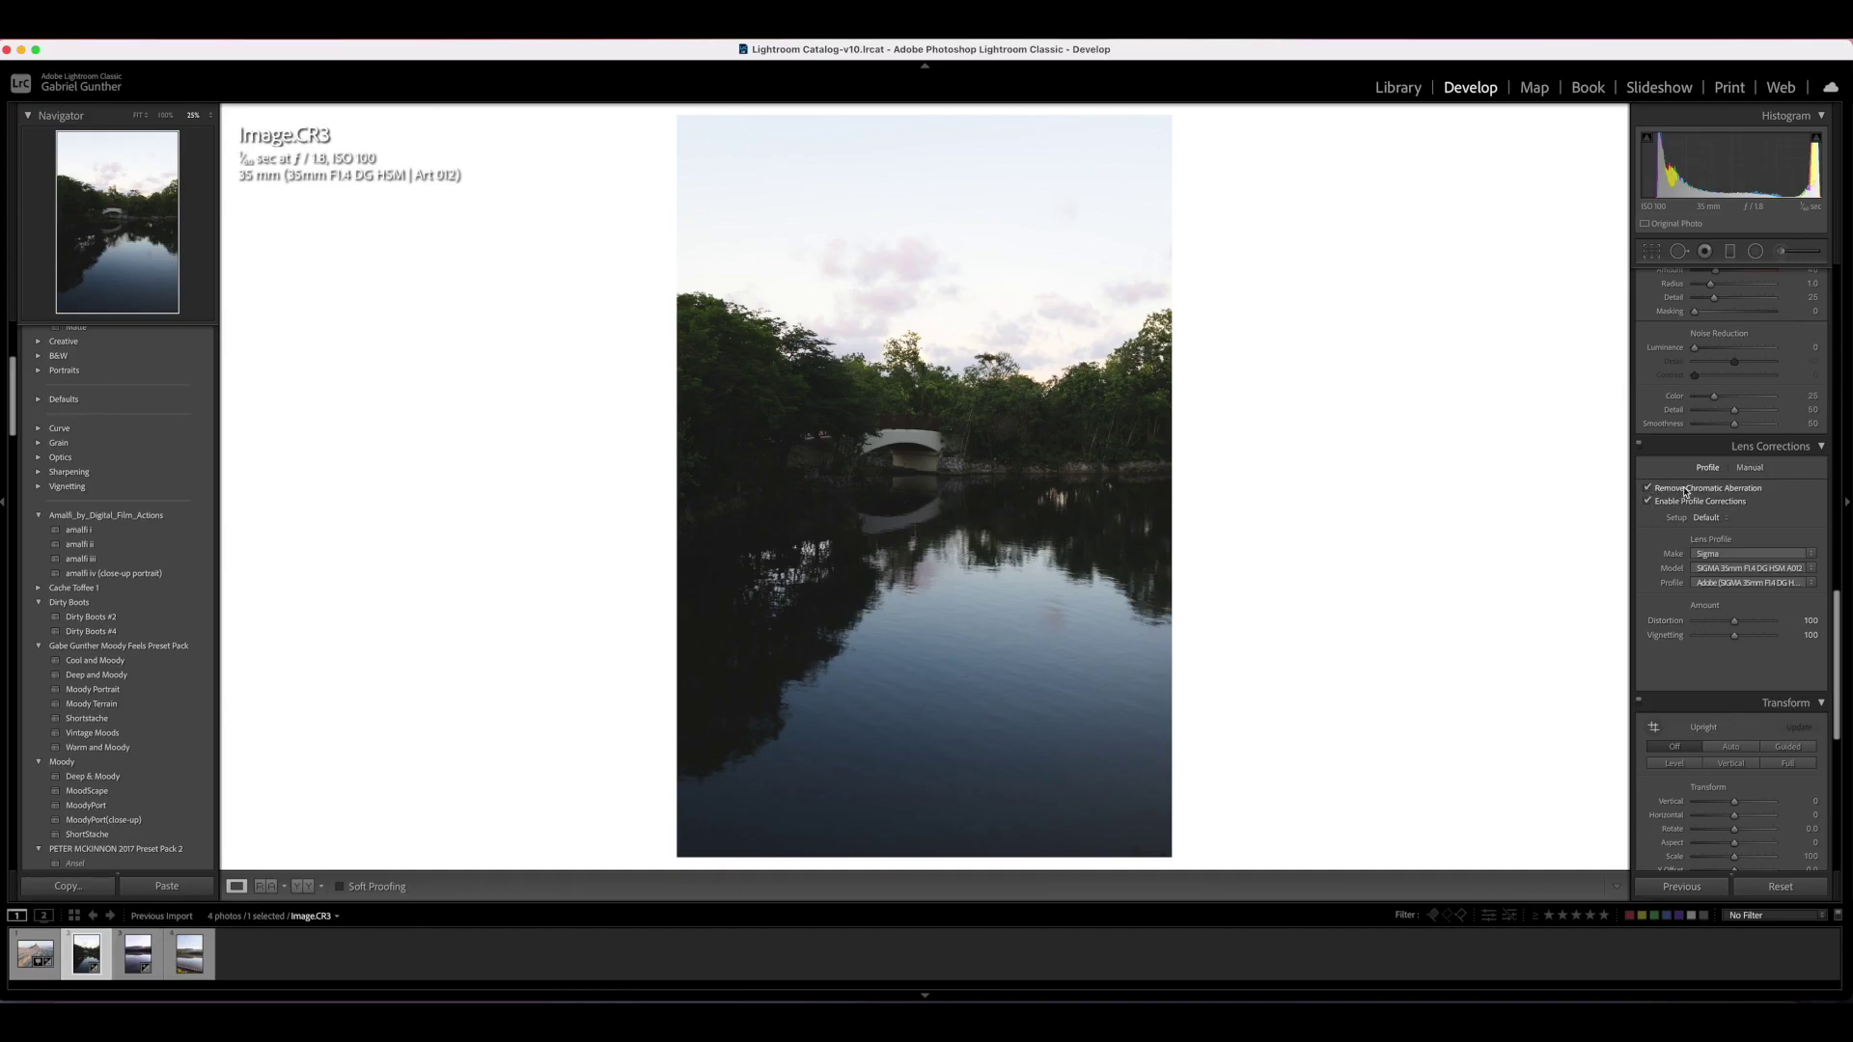
click(1647, 488)
click(1648, 501)
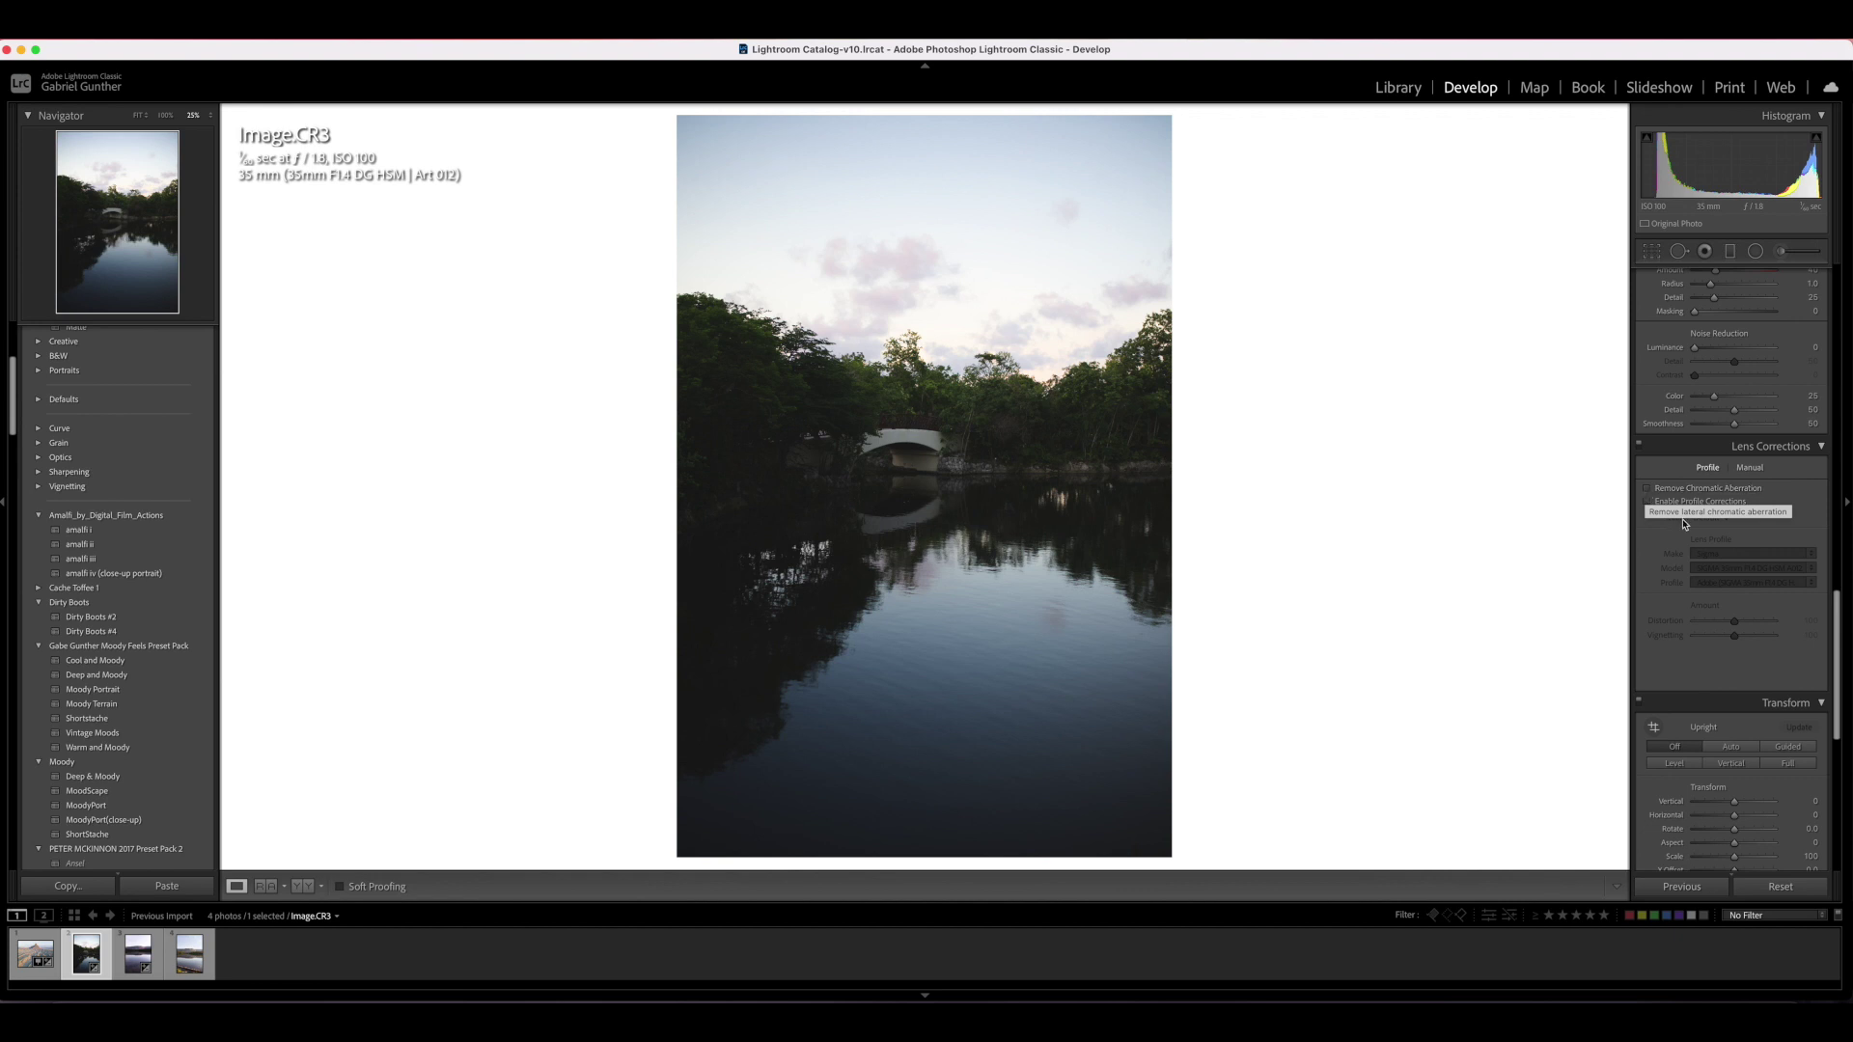
click(1647, 489)
click(1648, 502)
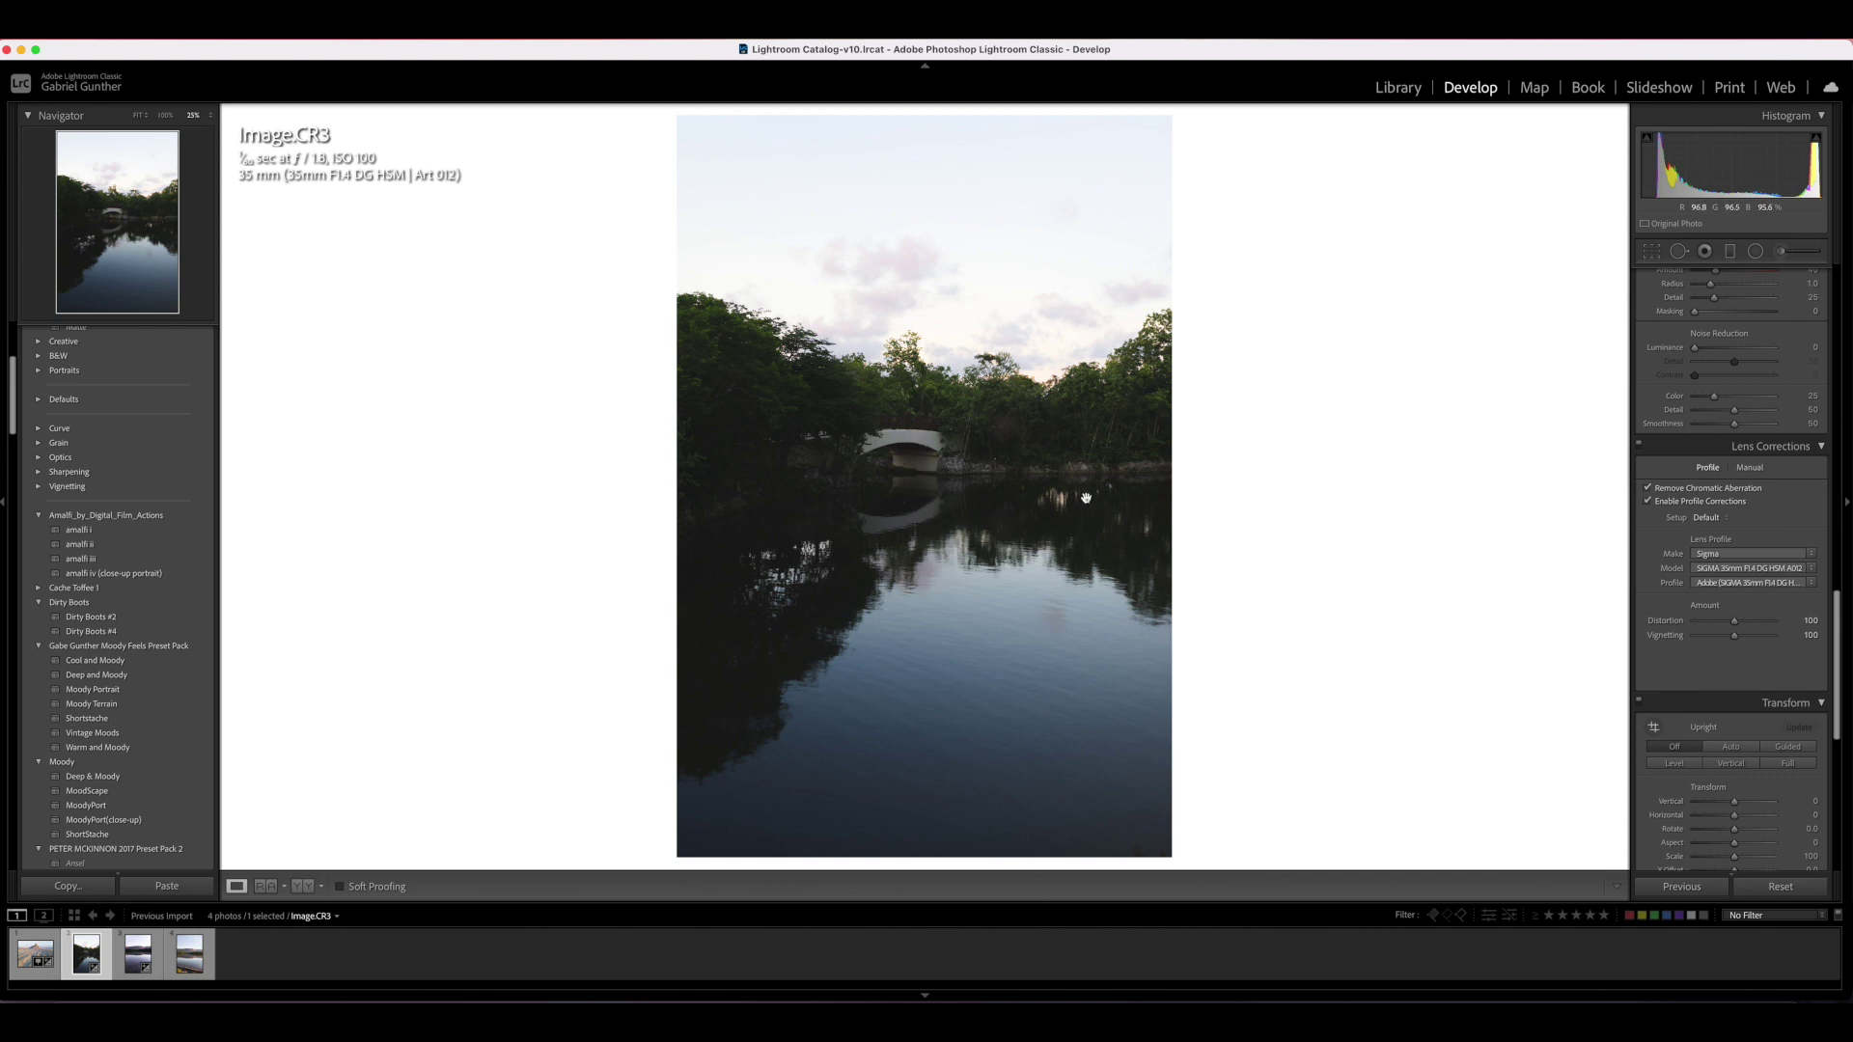
Compare the bridge photo repeatedly with and without the lens profile corrections, leaving them enabled
click(1649, 502)
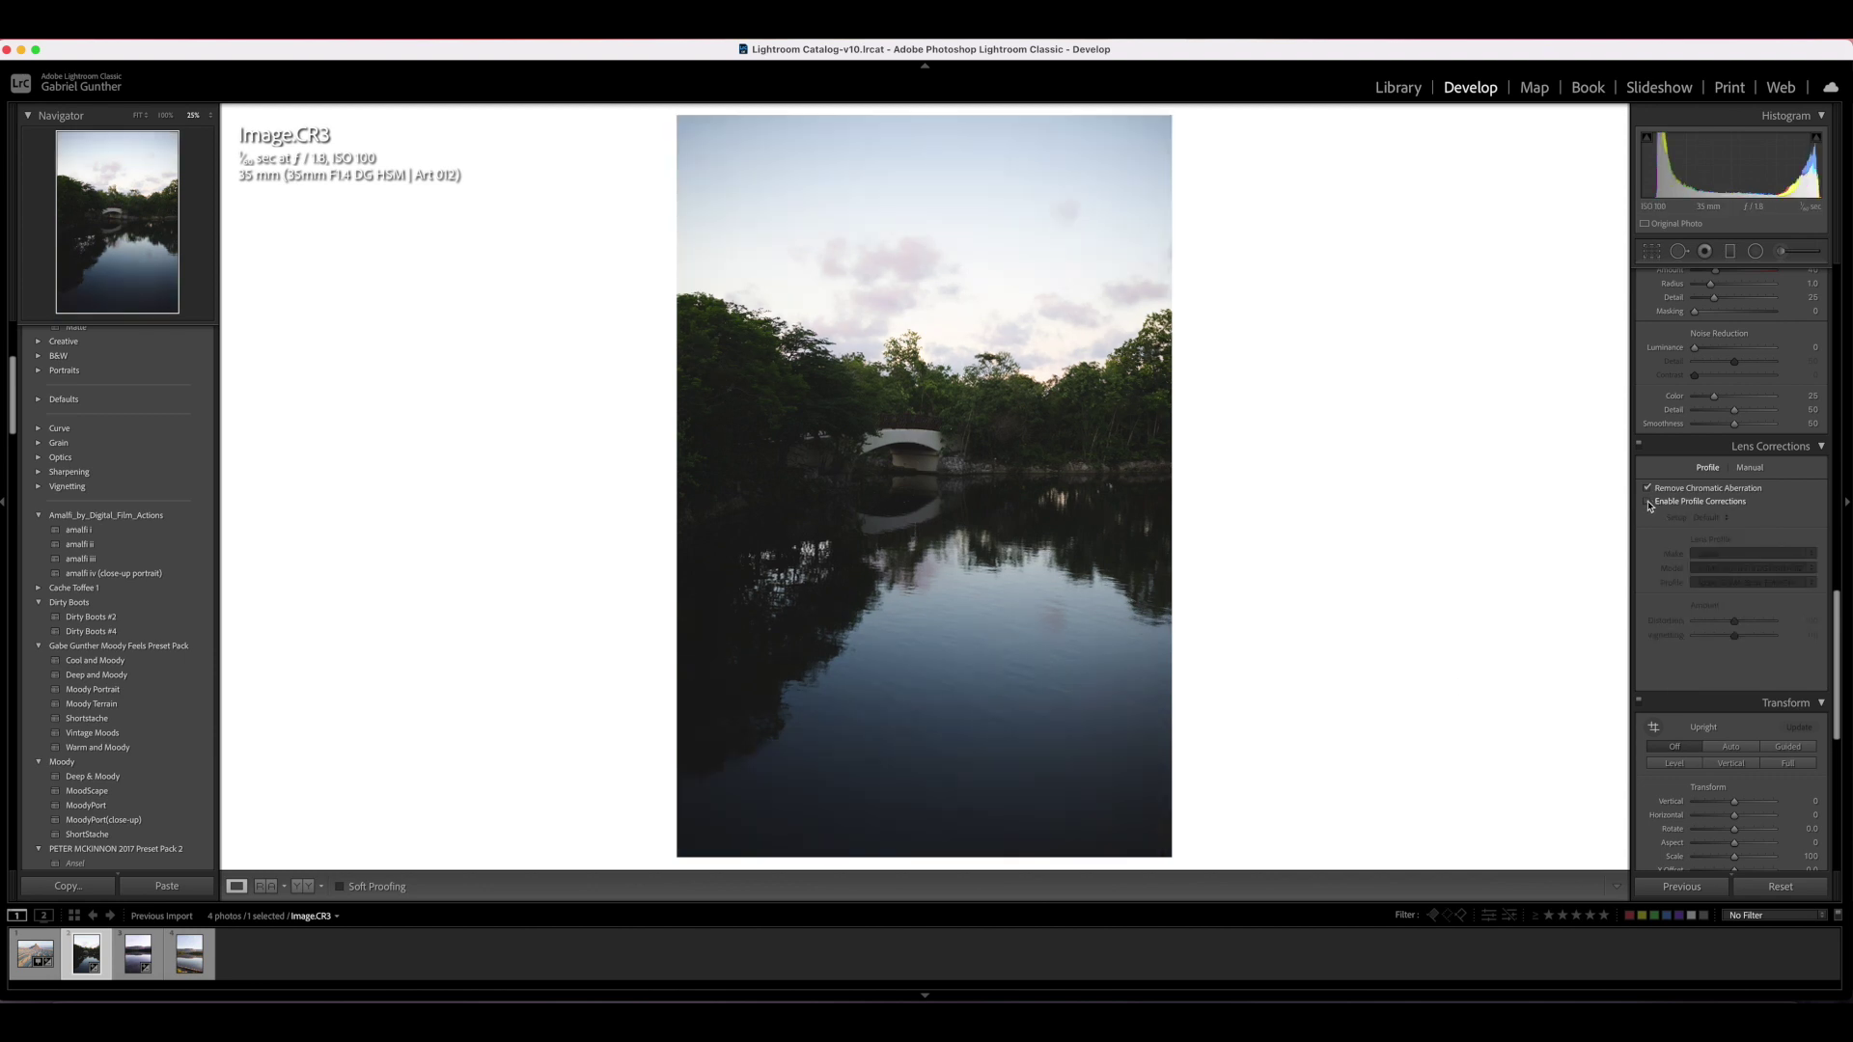
click(1649, 502)
click(1648, 502)
click(1648, 501)
click(1648, 502)
click(1648, 502)
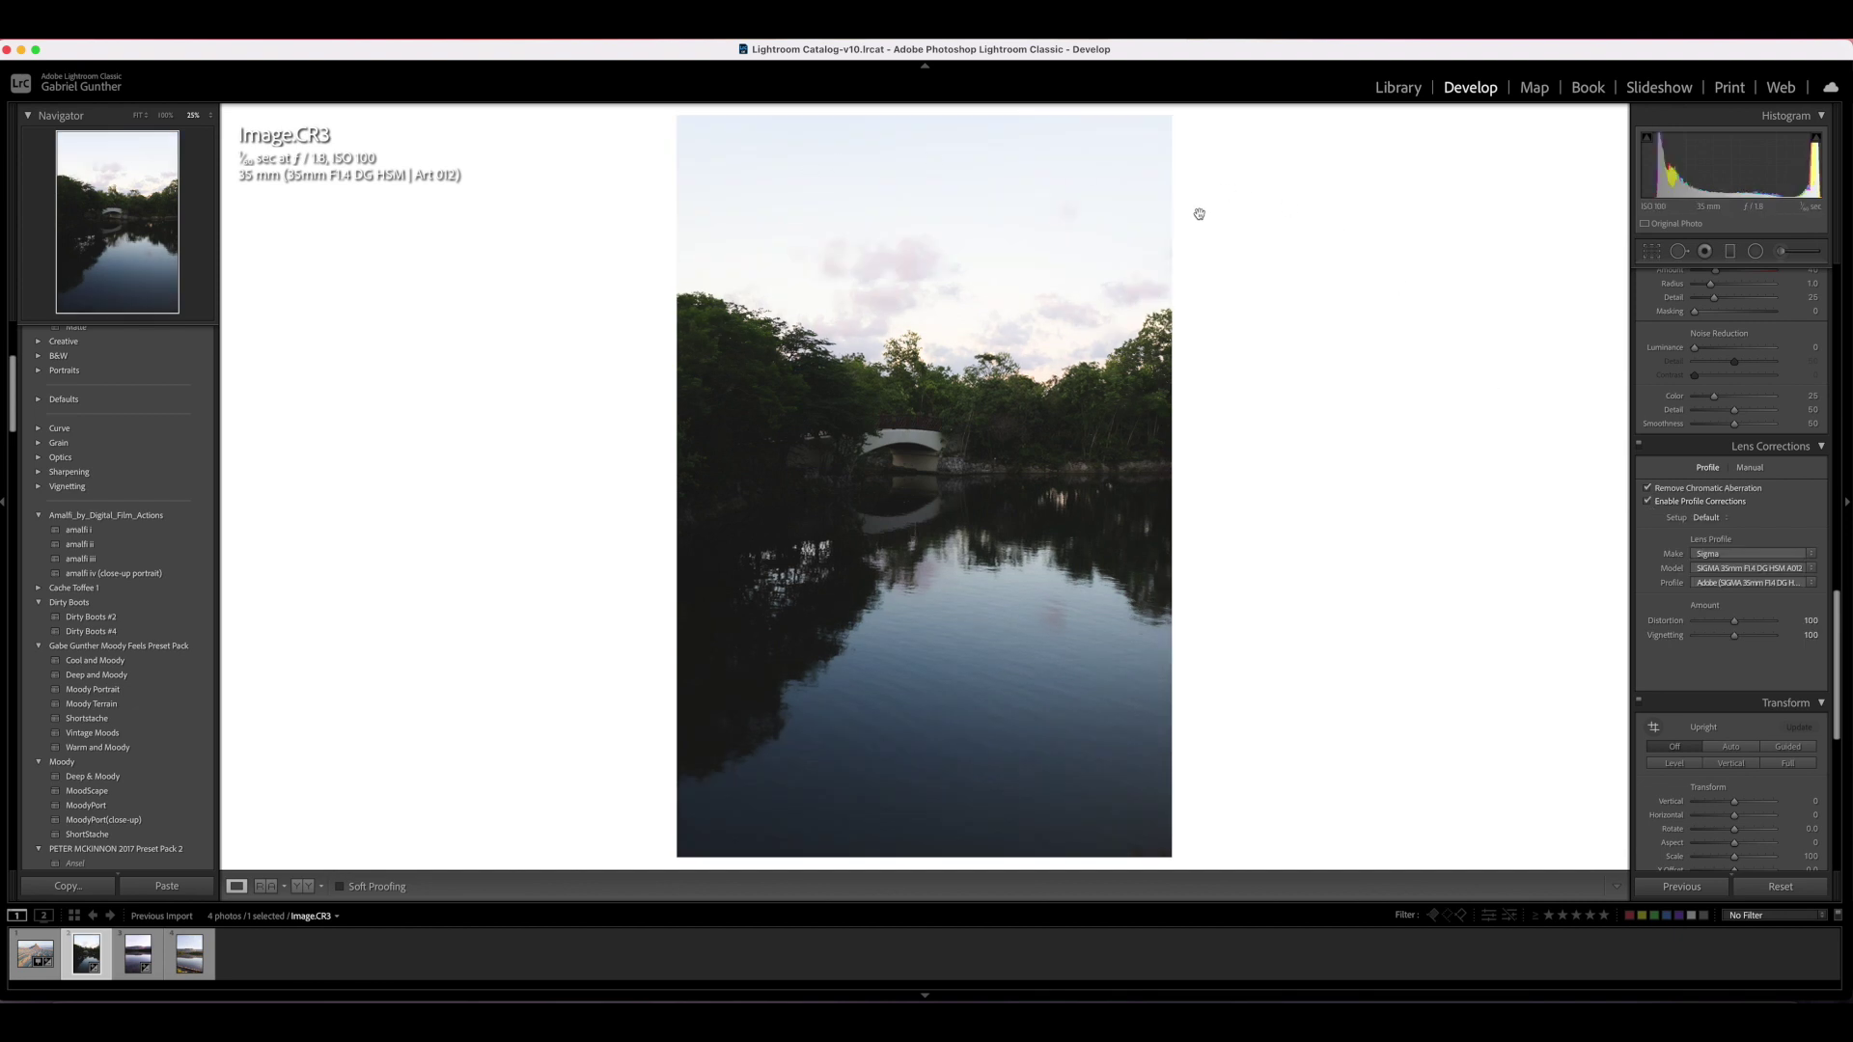
Try lowering the Transform Aspect and setting the Scale to 97 on the bridge photo, and reset both
scroll(1787, 556, down, 4)
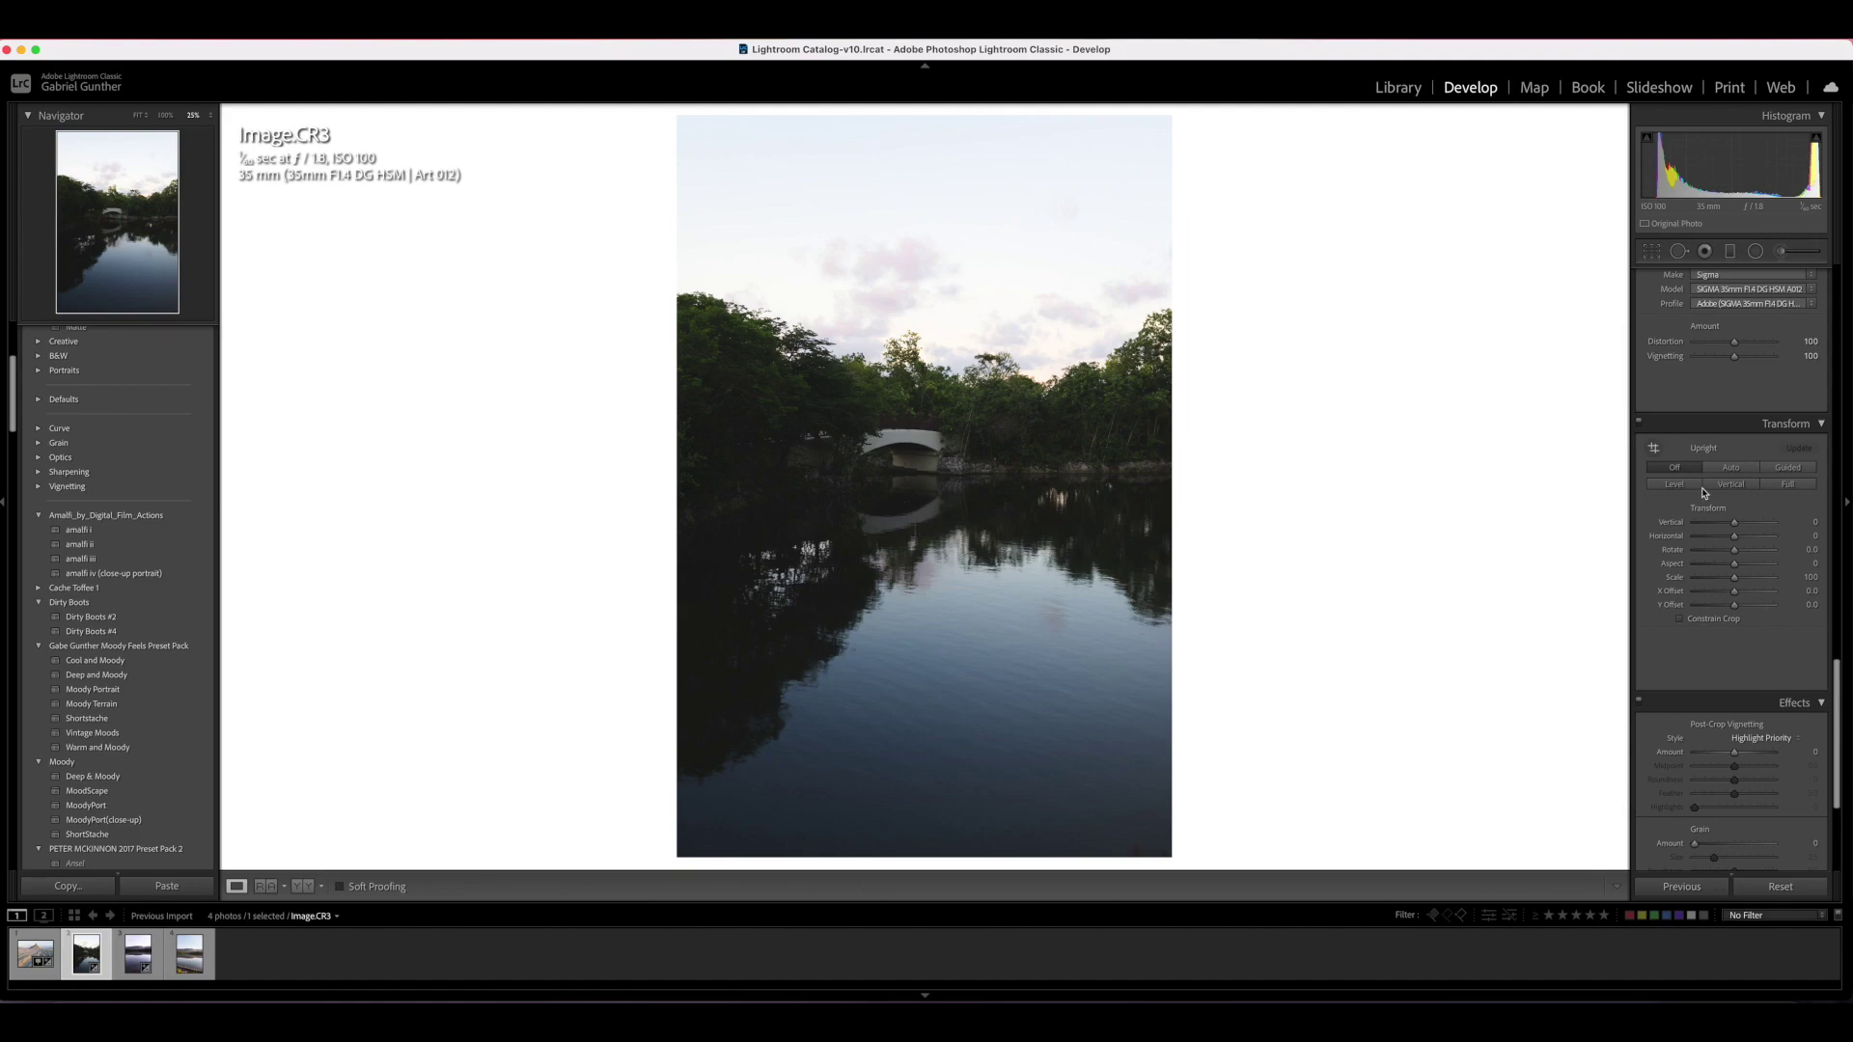
scroll(1704, 493, down, 1)
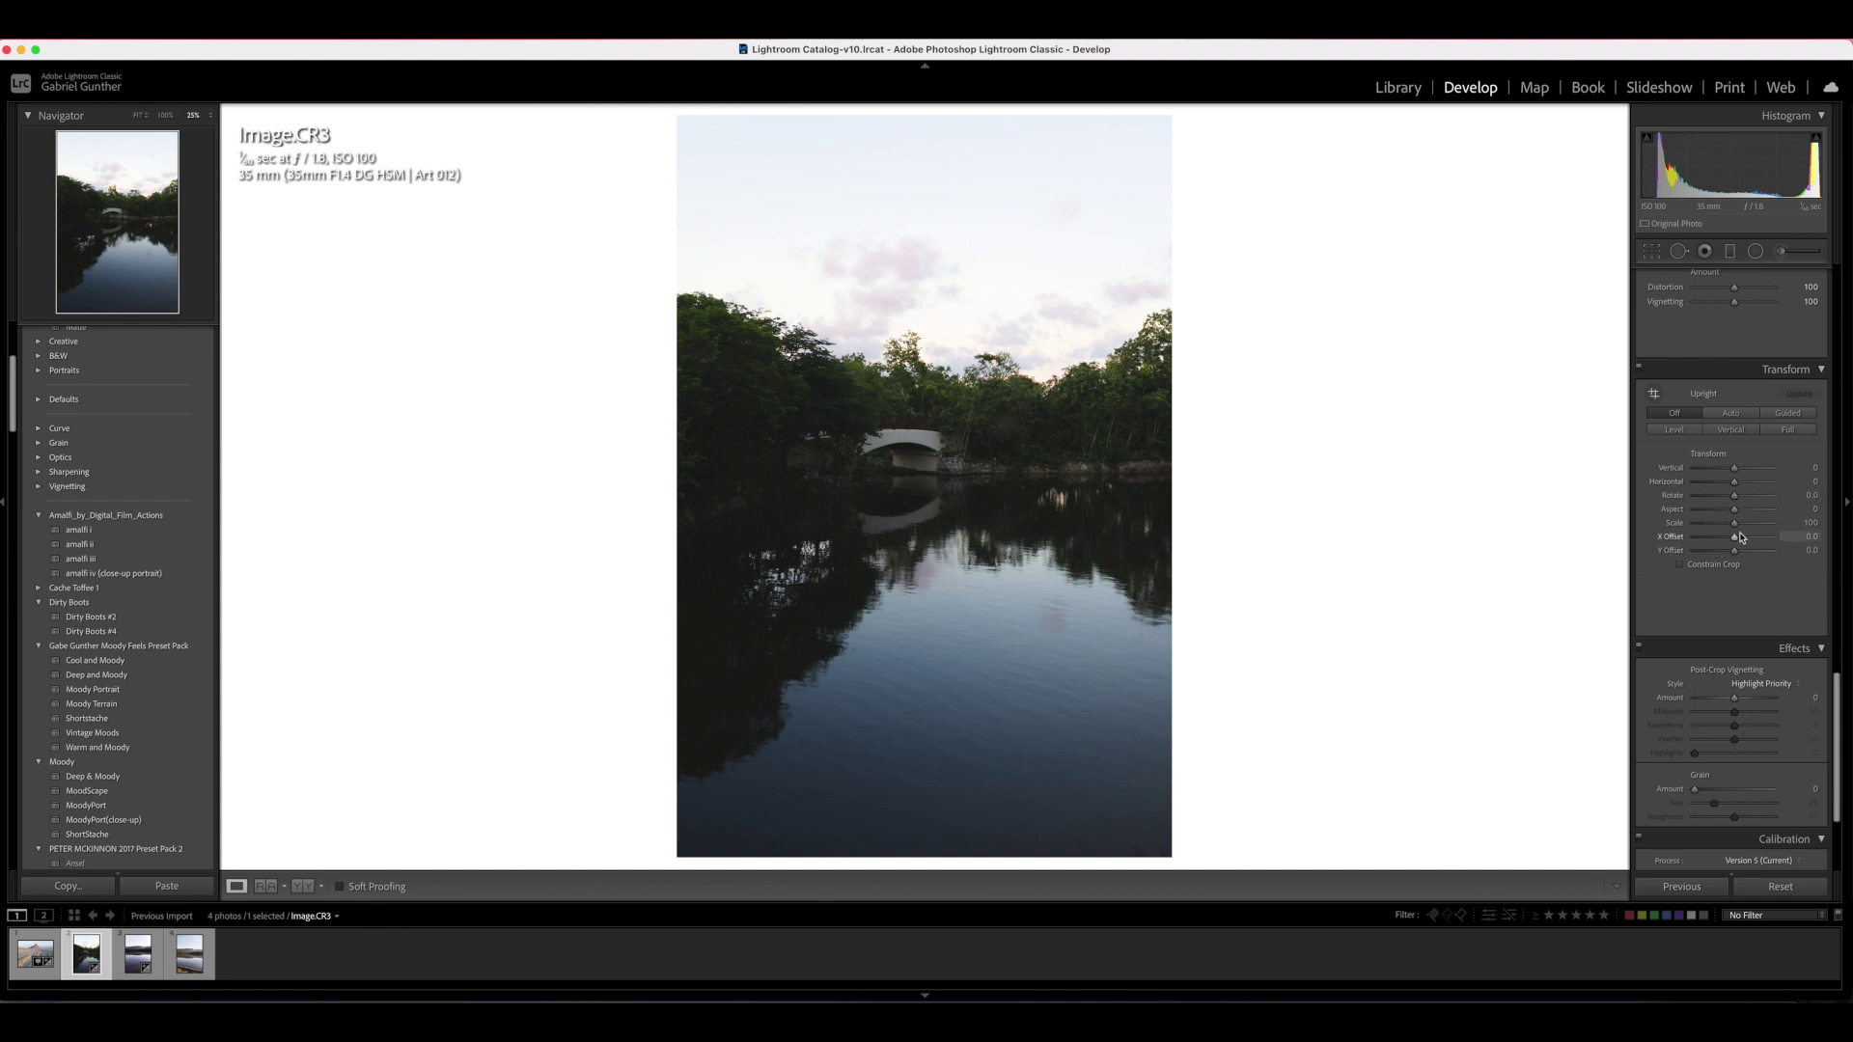
mouse_move(1734, 529)
mouse_down()
mouse_move(1743, 512)
mouse_move(1725, 518)
mouse_up()
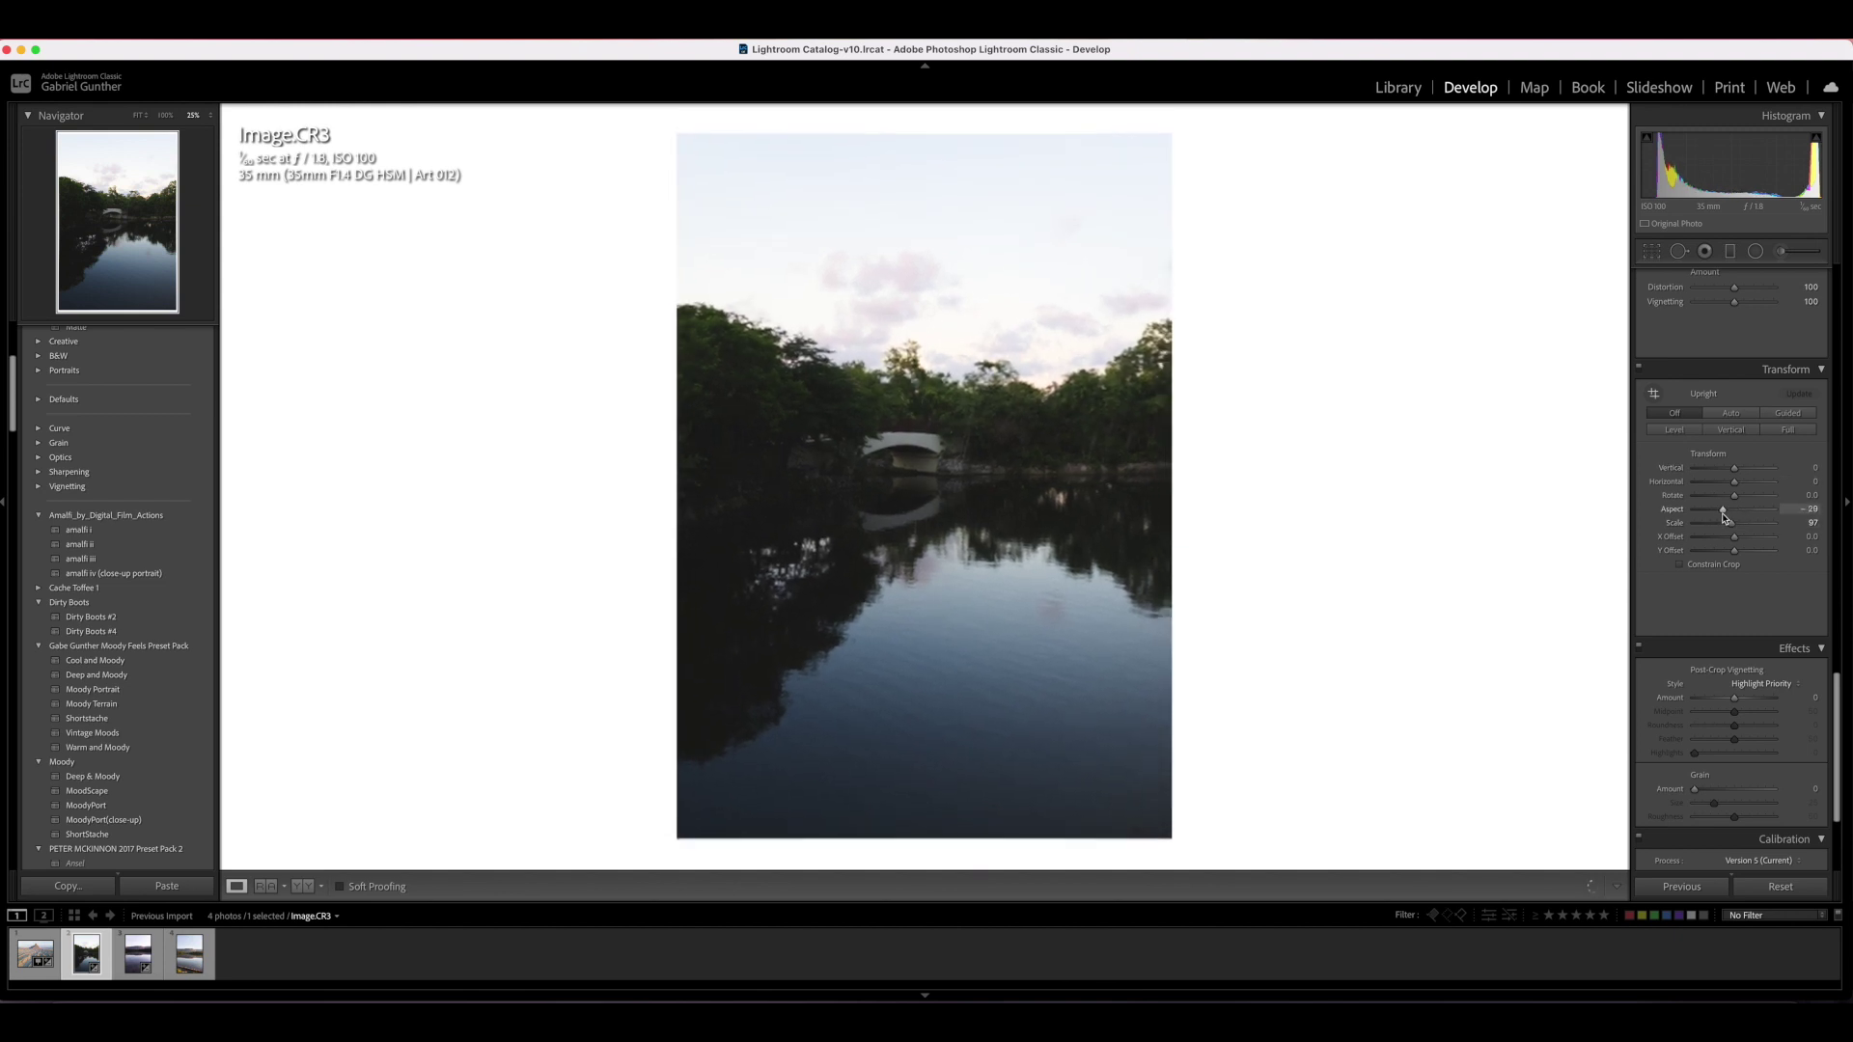
double_click(1672, 509)
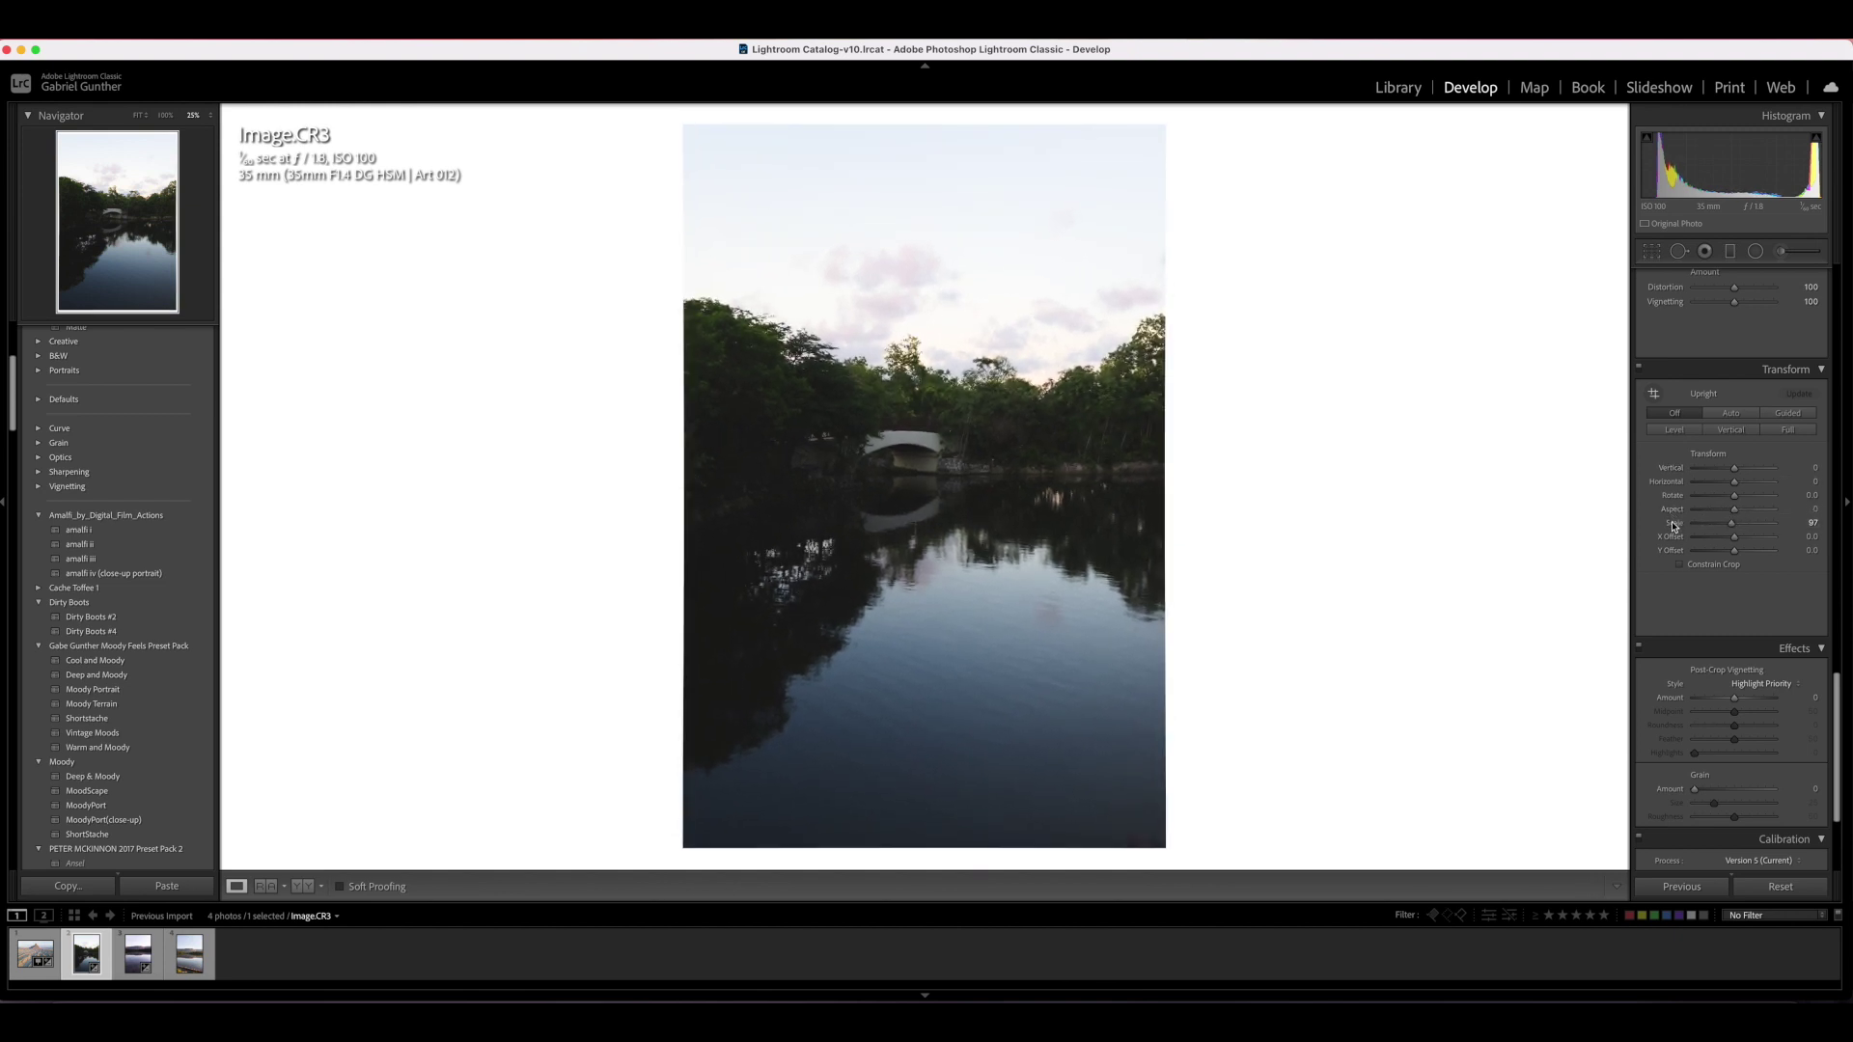
double_click(1674, 523)
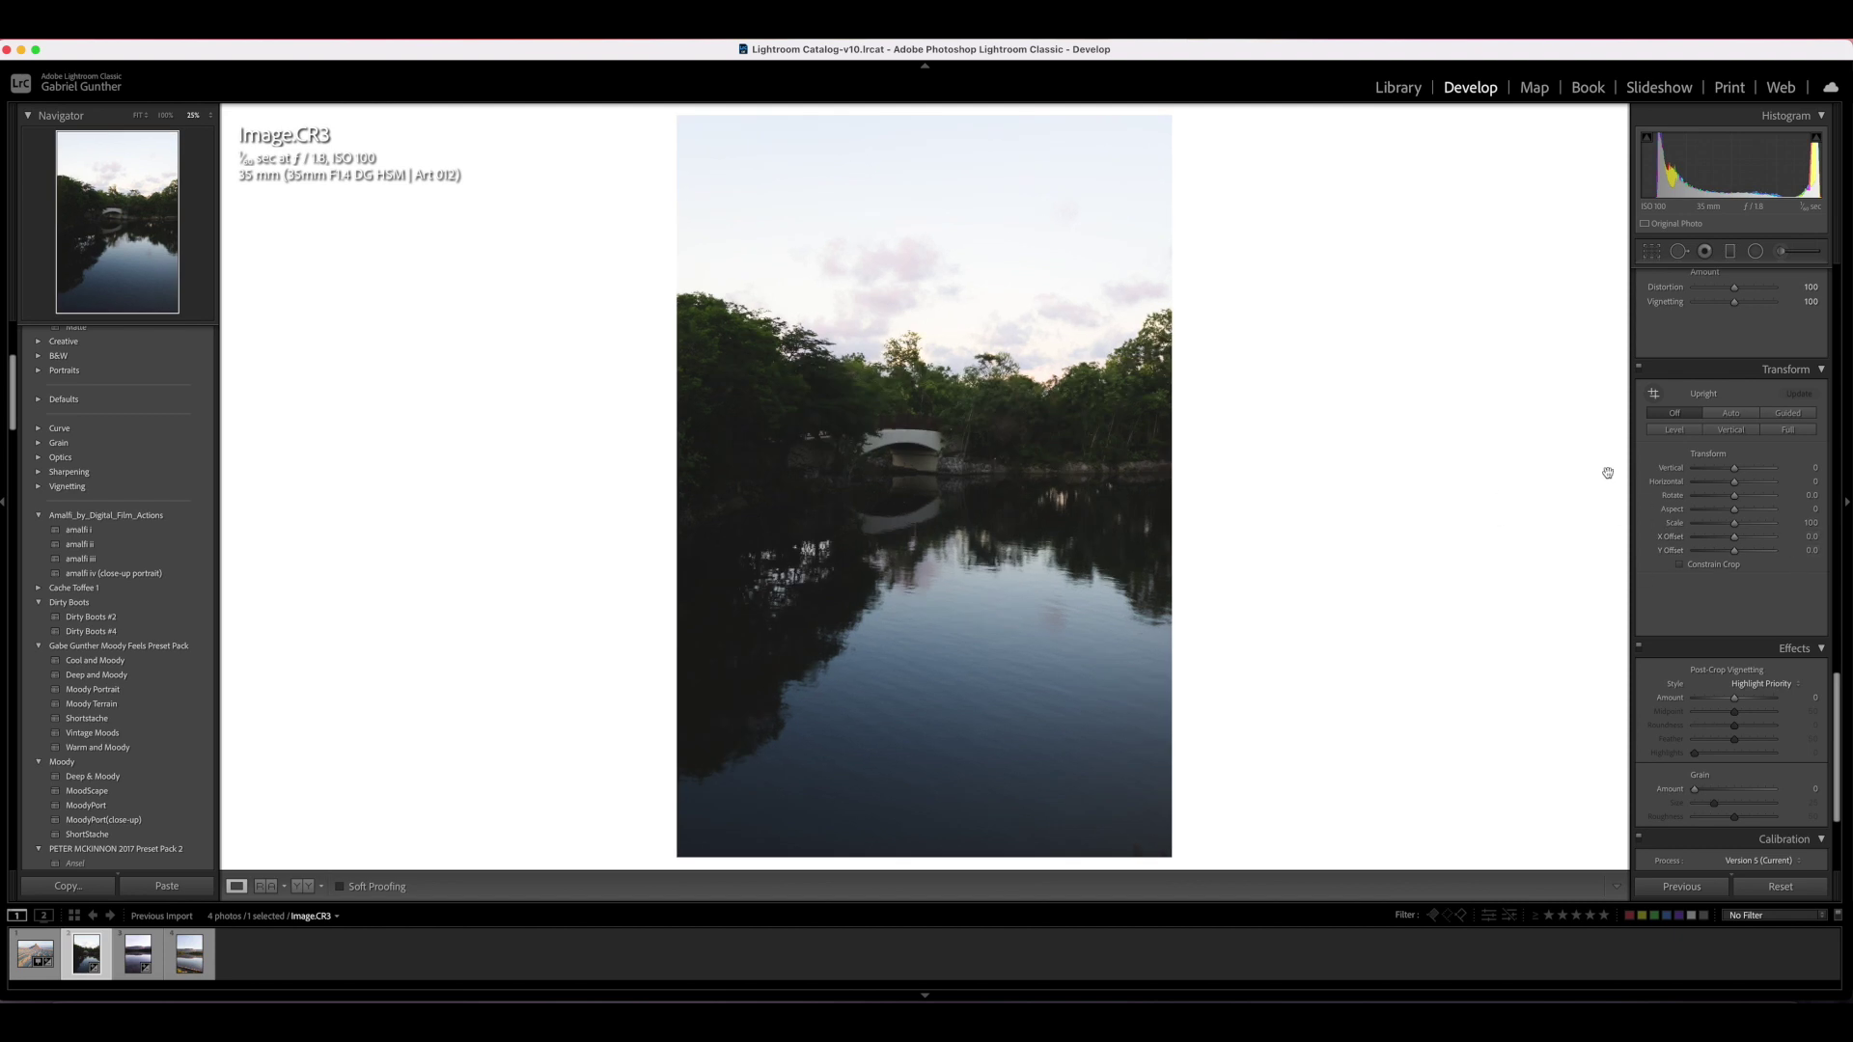
Try the Guided and Vertical Upright modes on the bridge photo, and return Upright to Off
click(1775, 413)
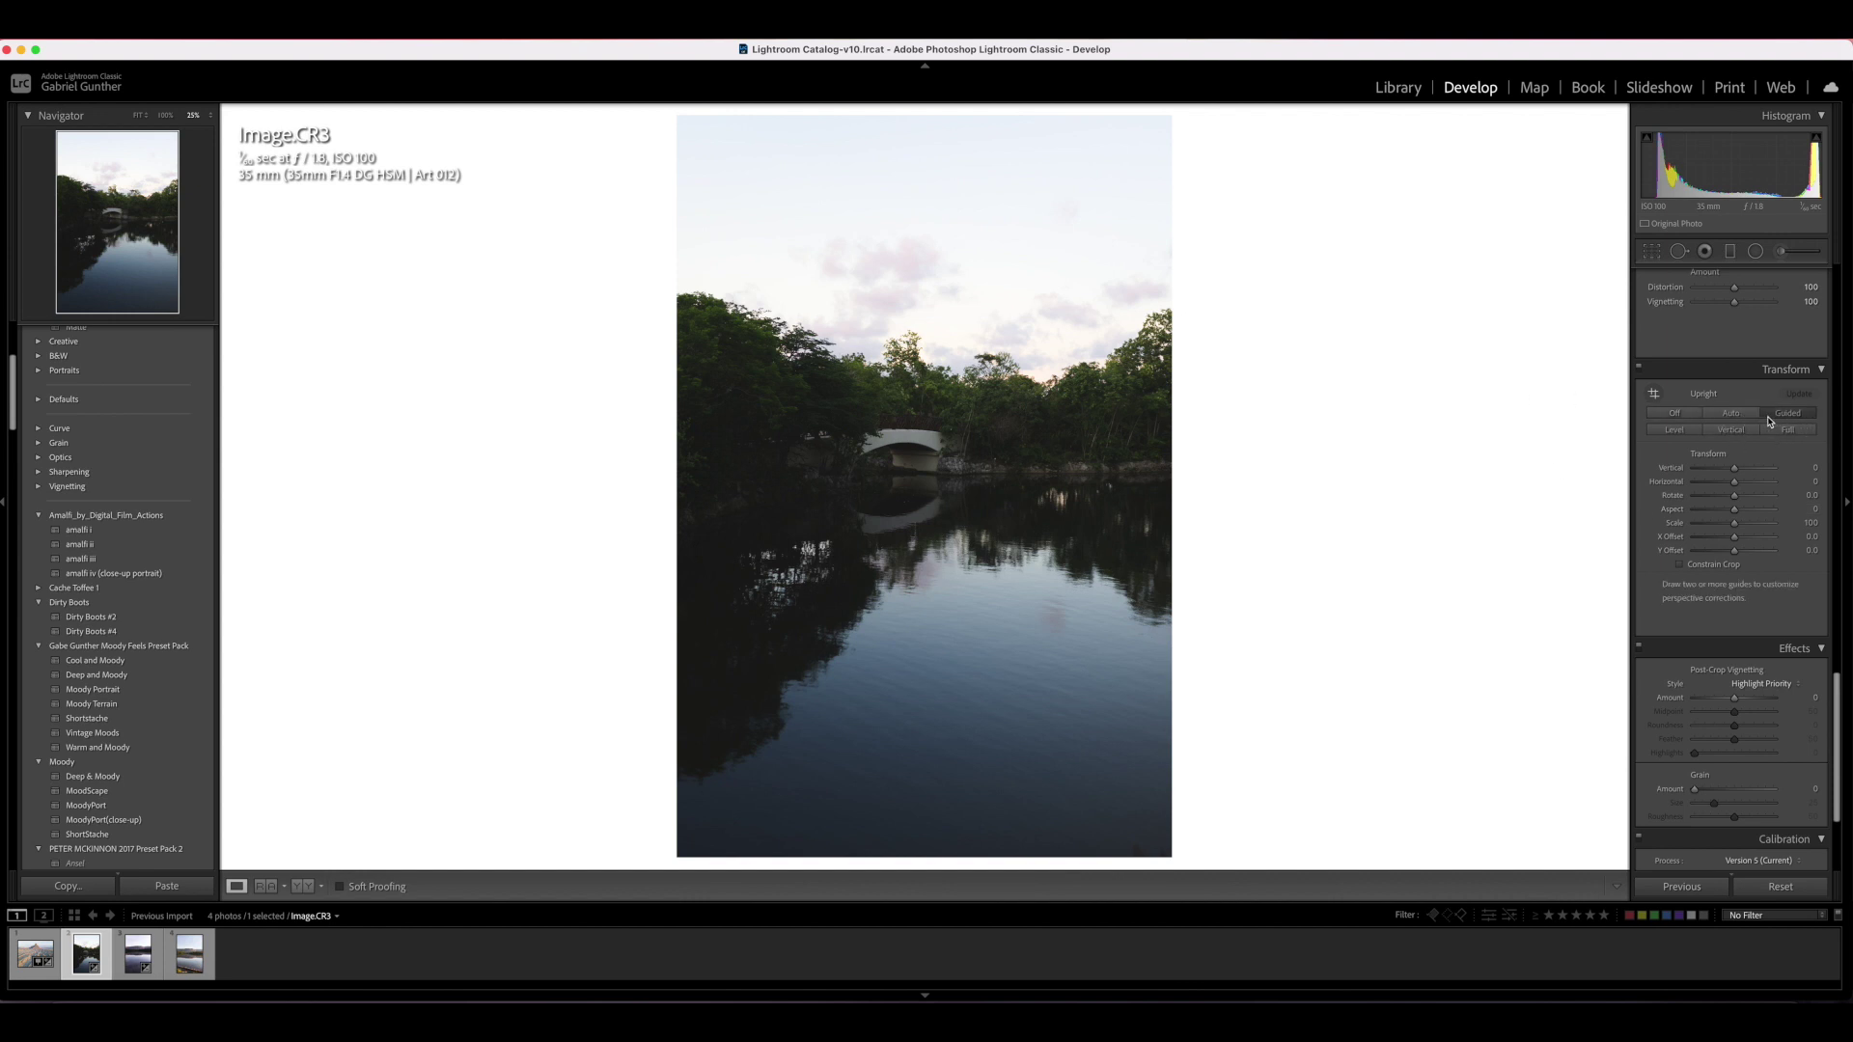
click(1729, 430)
click(1673, 415)
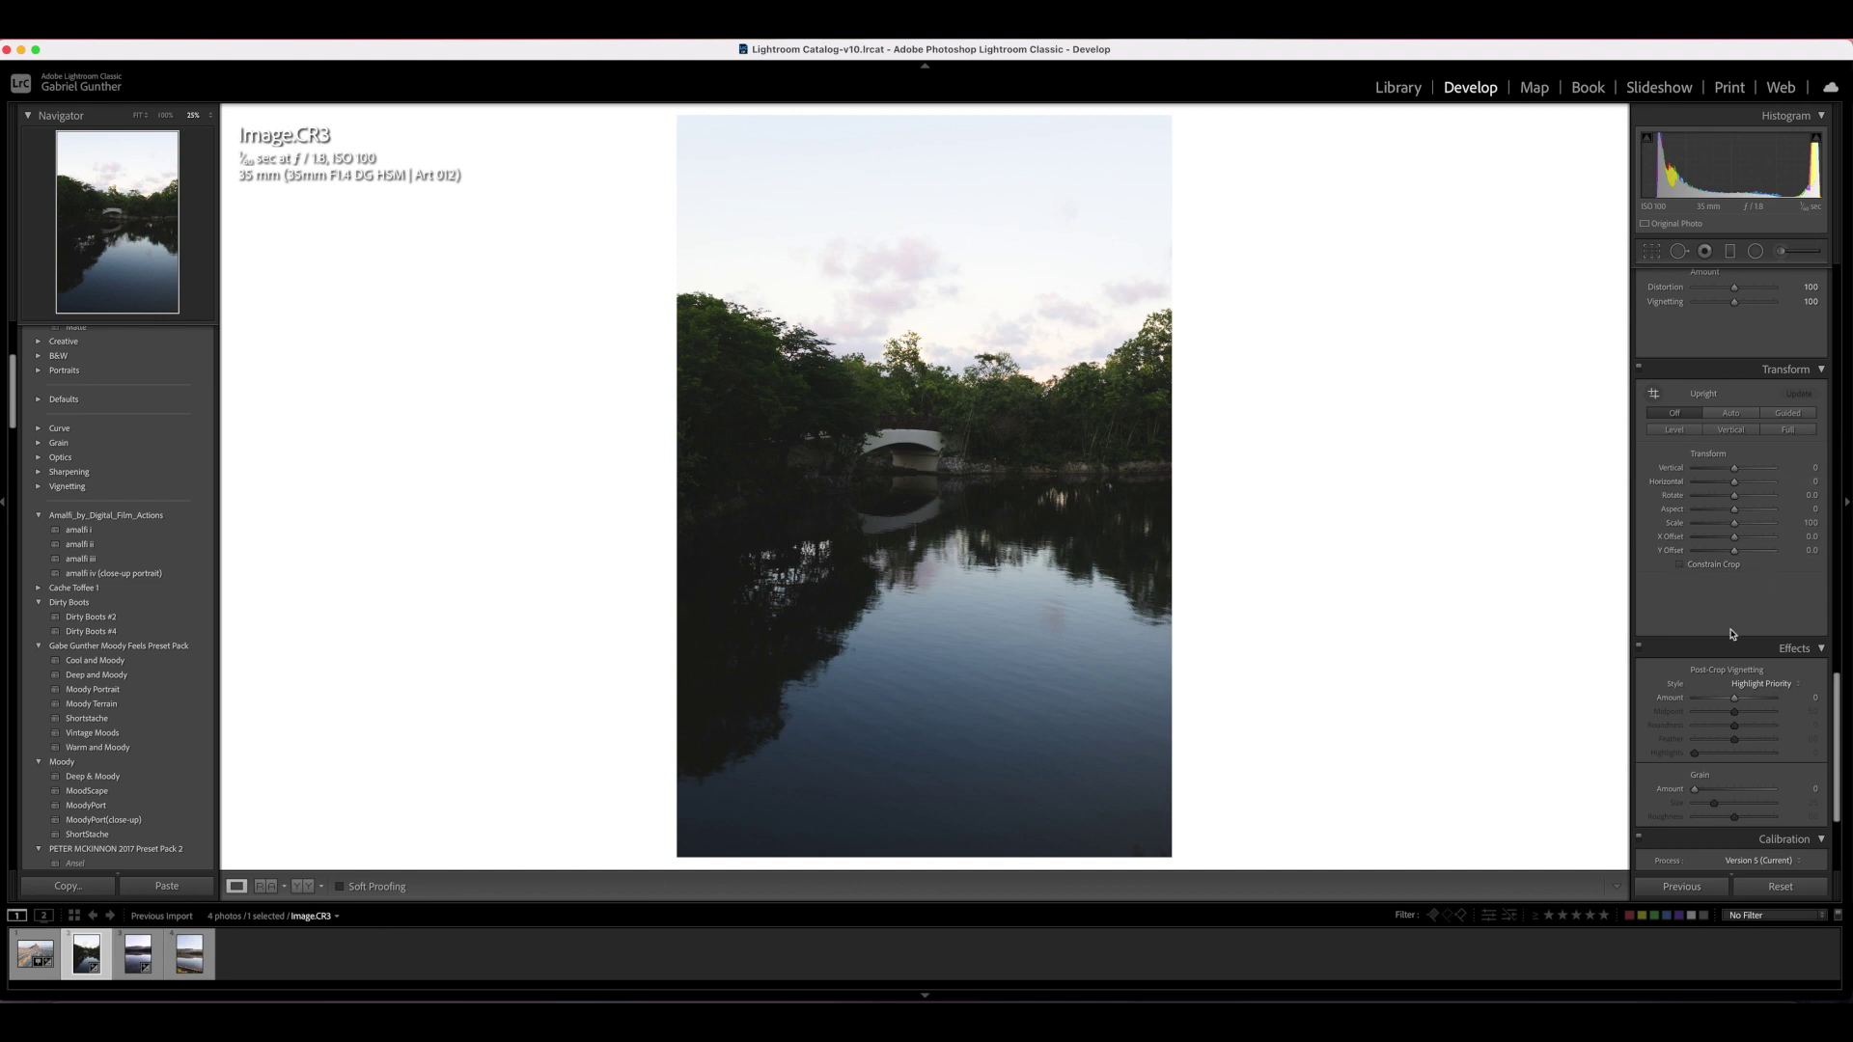
Try a negative Post-Crop Vignetting Amount on the bridge photo and reset it
scroll(1795, 657, down, 3)
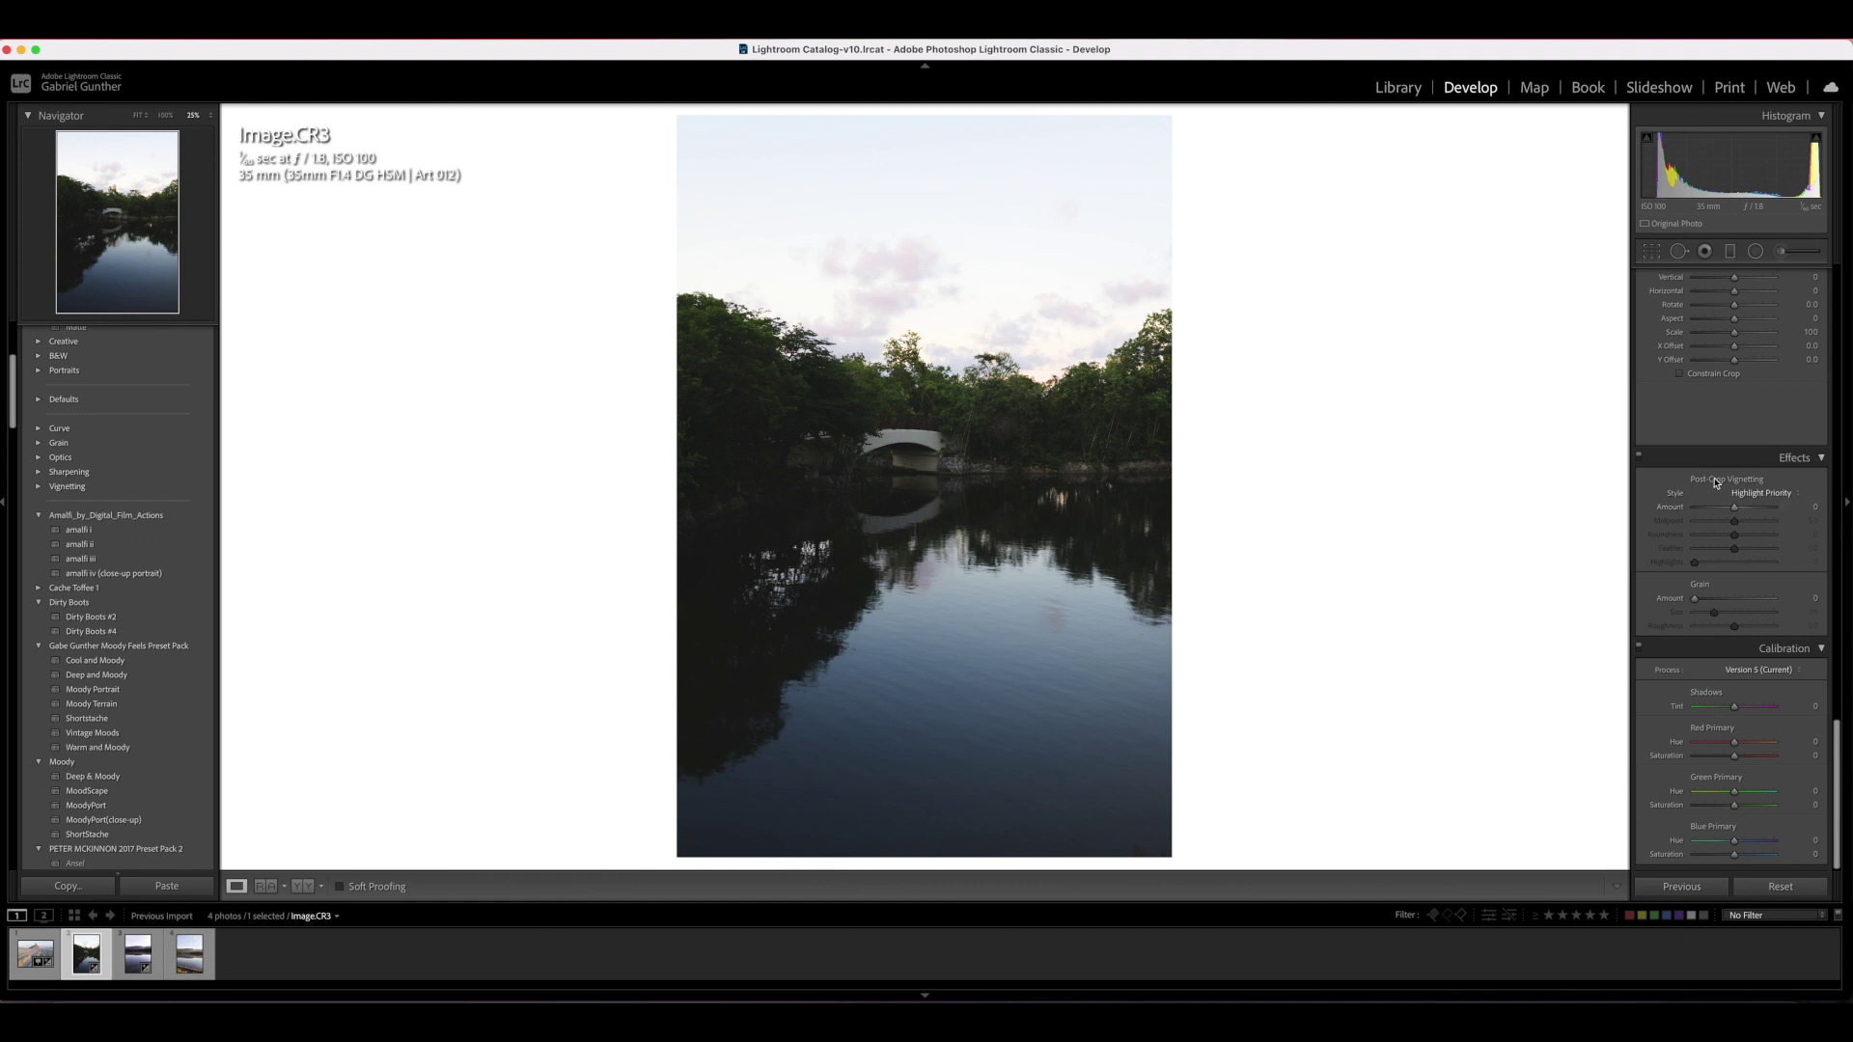
mouse_move(1734, 506)
mouse_down()
mouse_move(1752, 512)
mouse_move(1708, 511)
mouse_move(1728, 511)
mouse_up()
double_click(1680, 510)
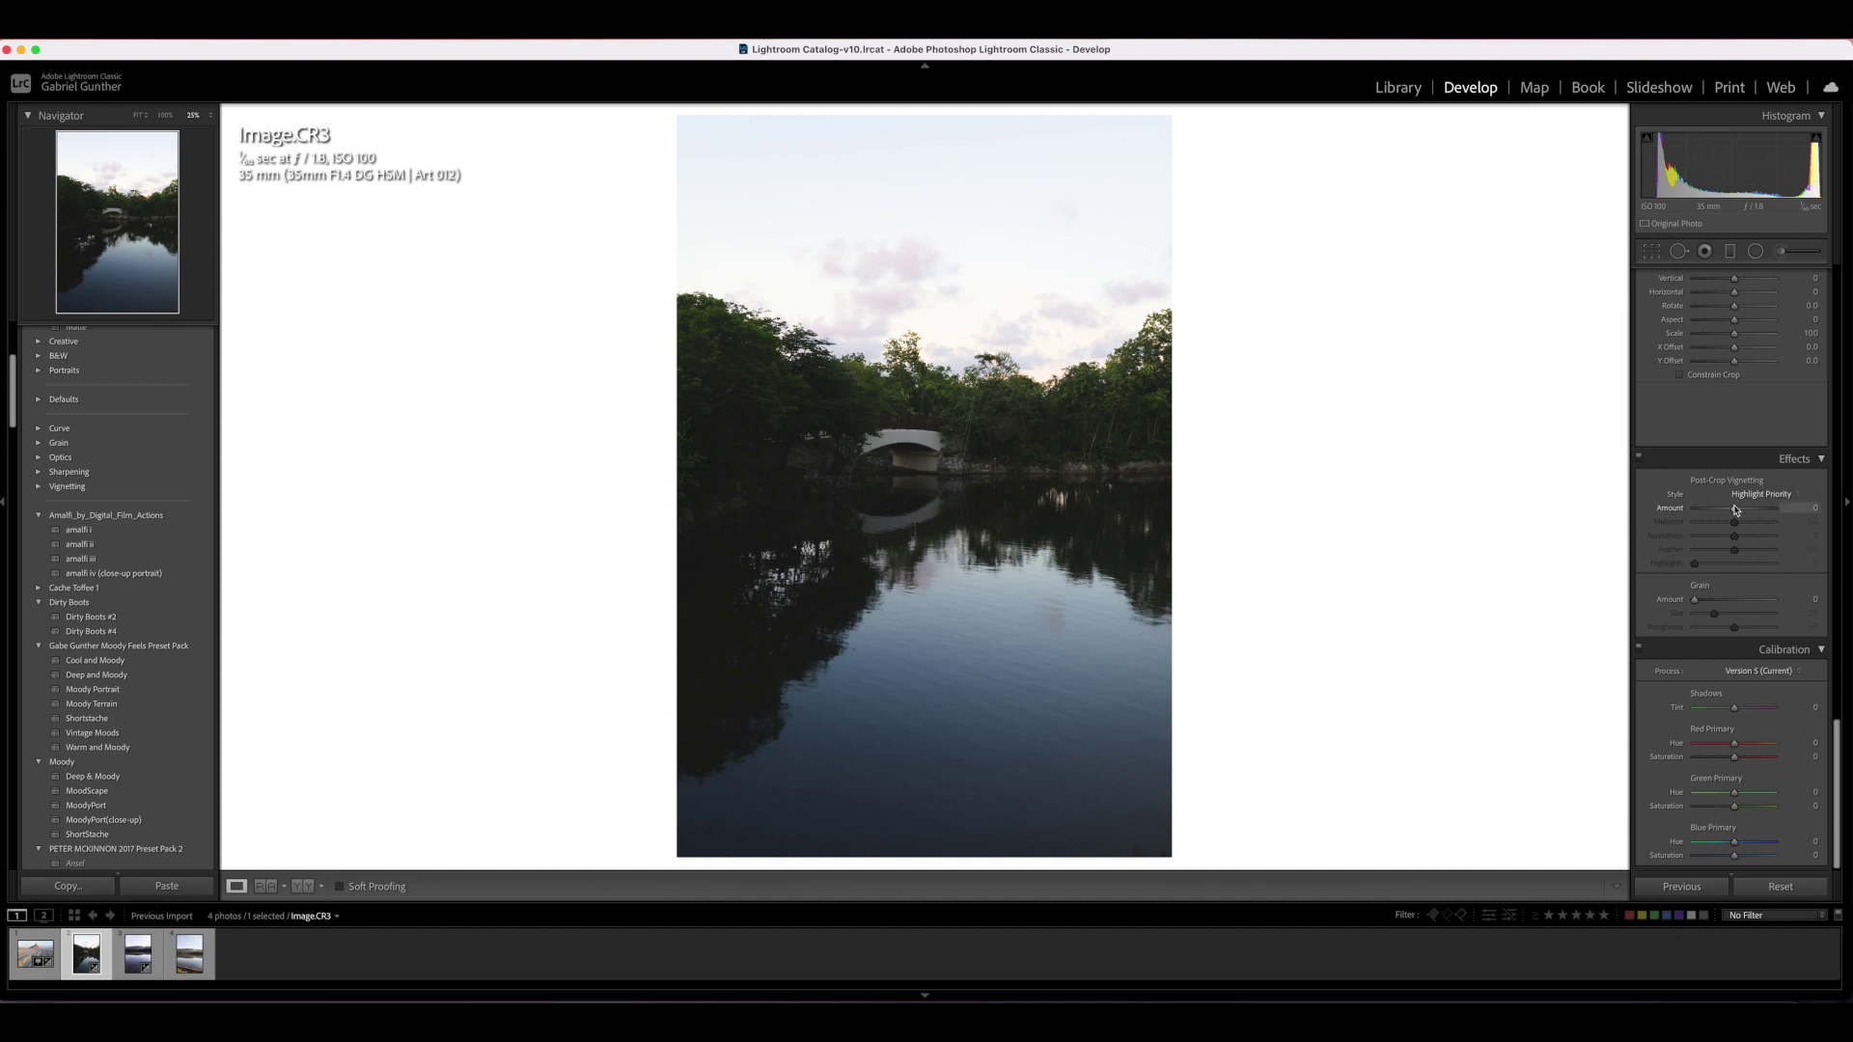
Try a large radial filter centred over the bridge photo with its Exposure lowered to about -2, and delete it
click(1755, 252)
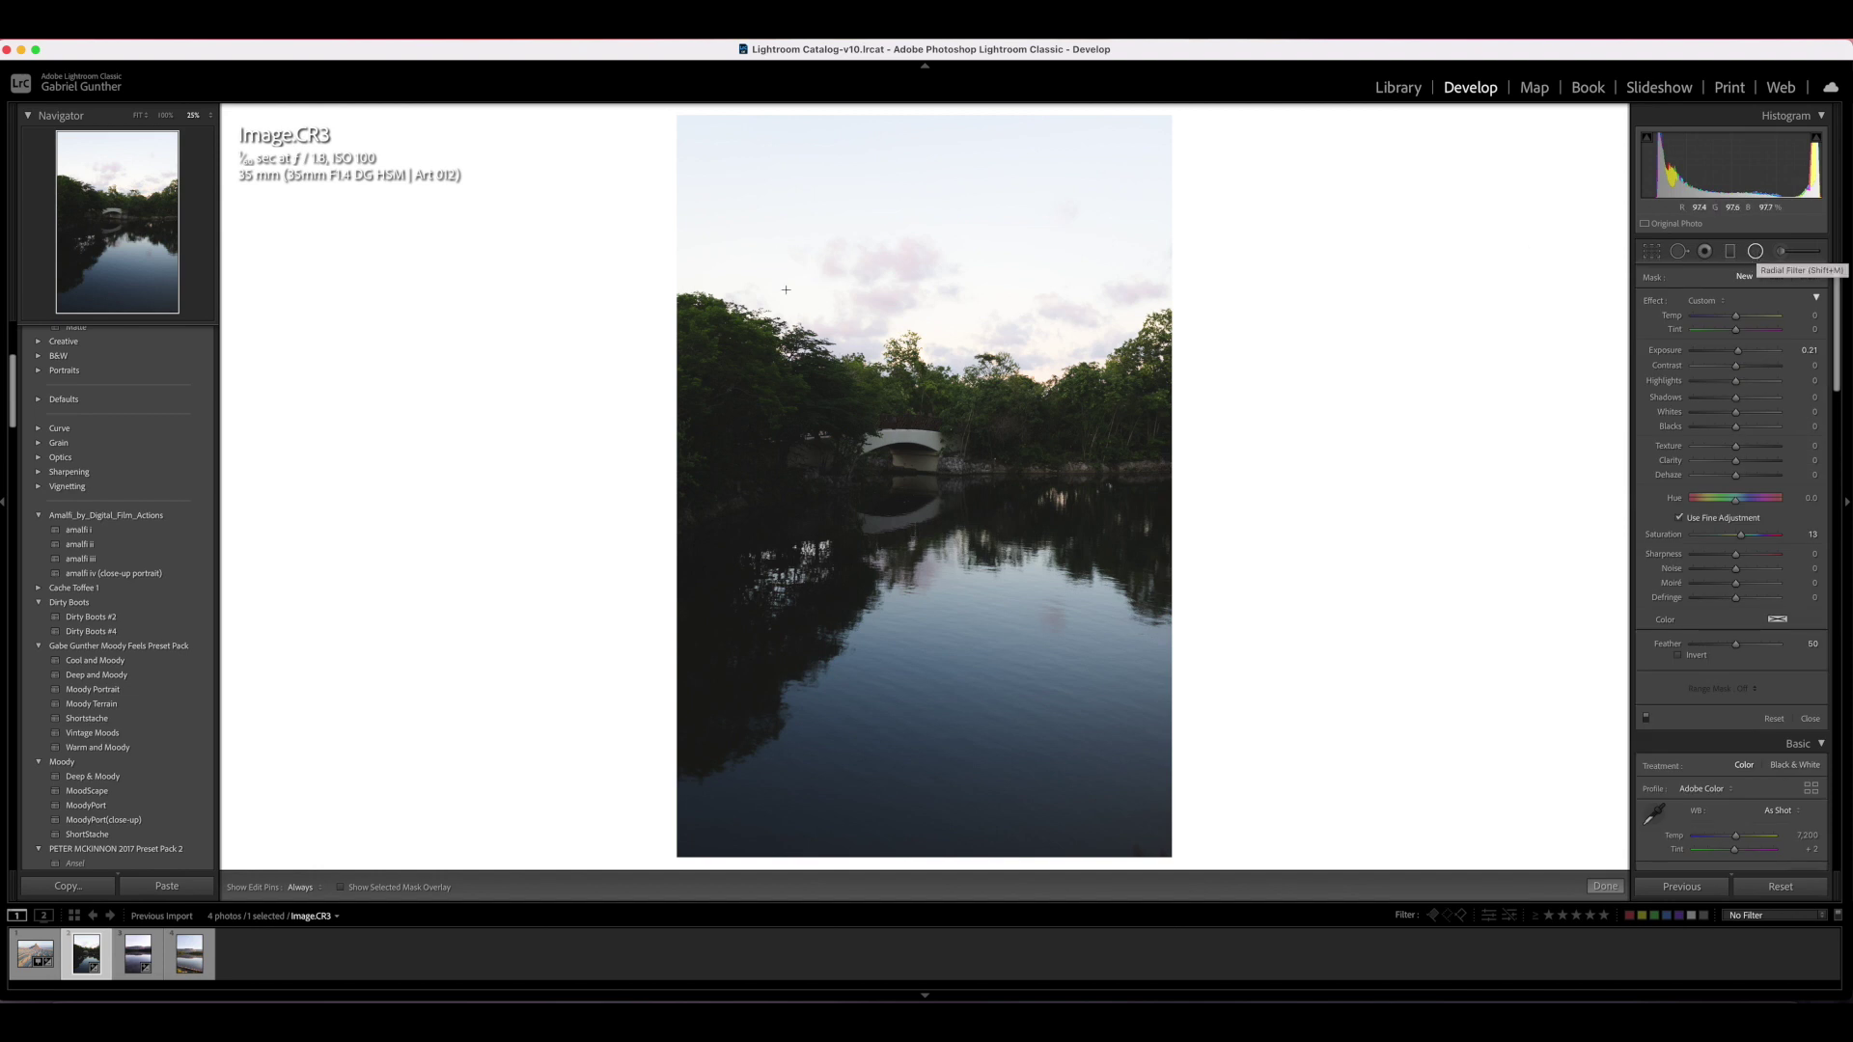
drag(848, 242, 1439, 663)
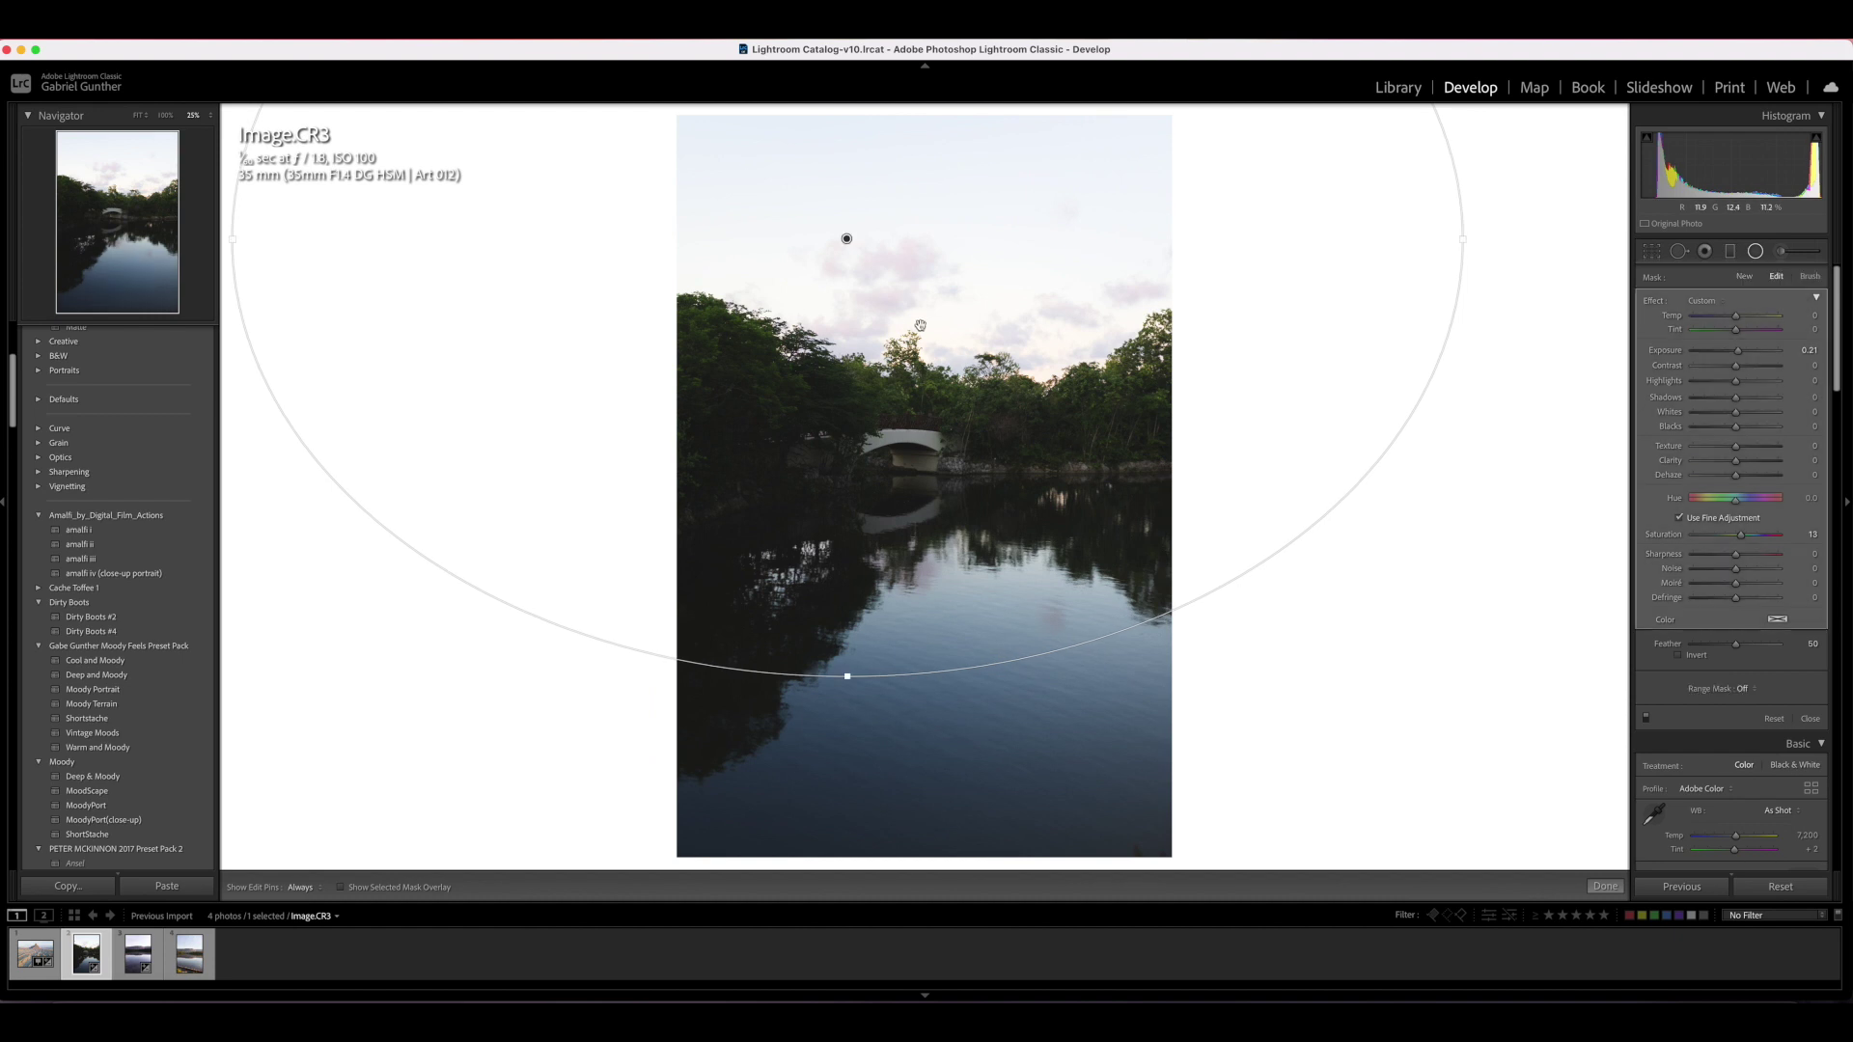
drag(849, 241, 931, 383)
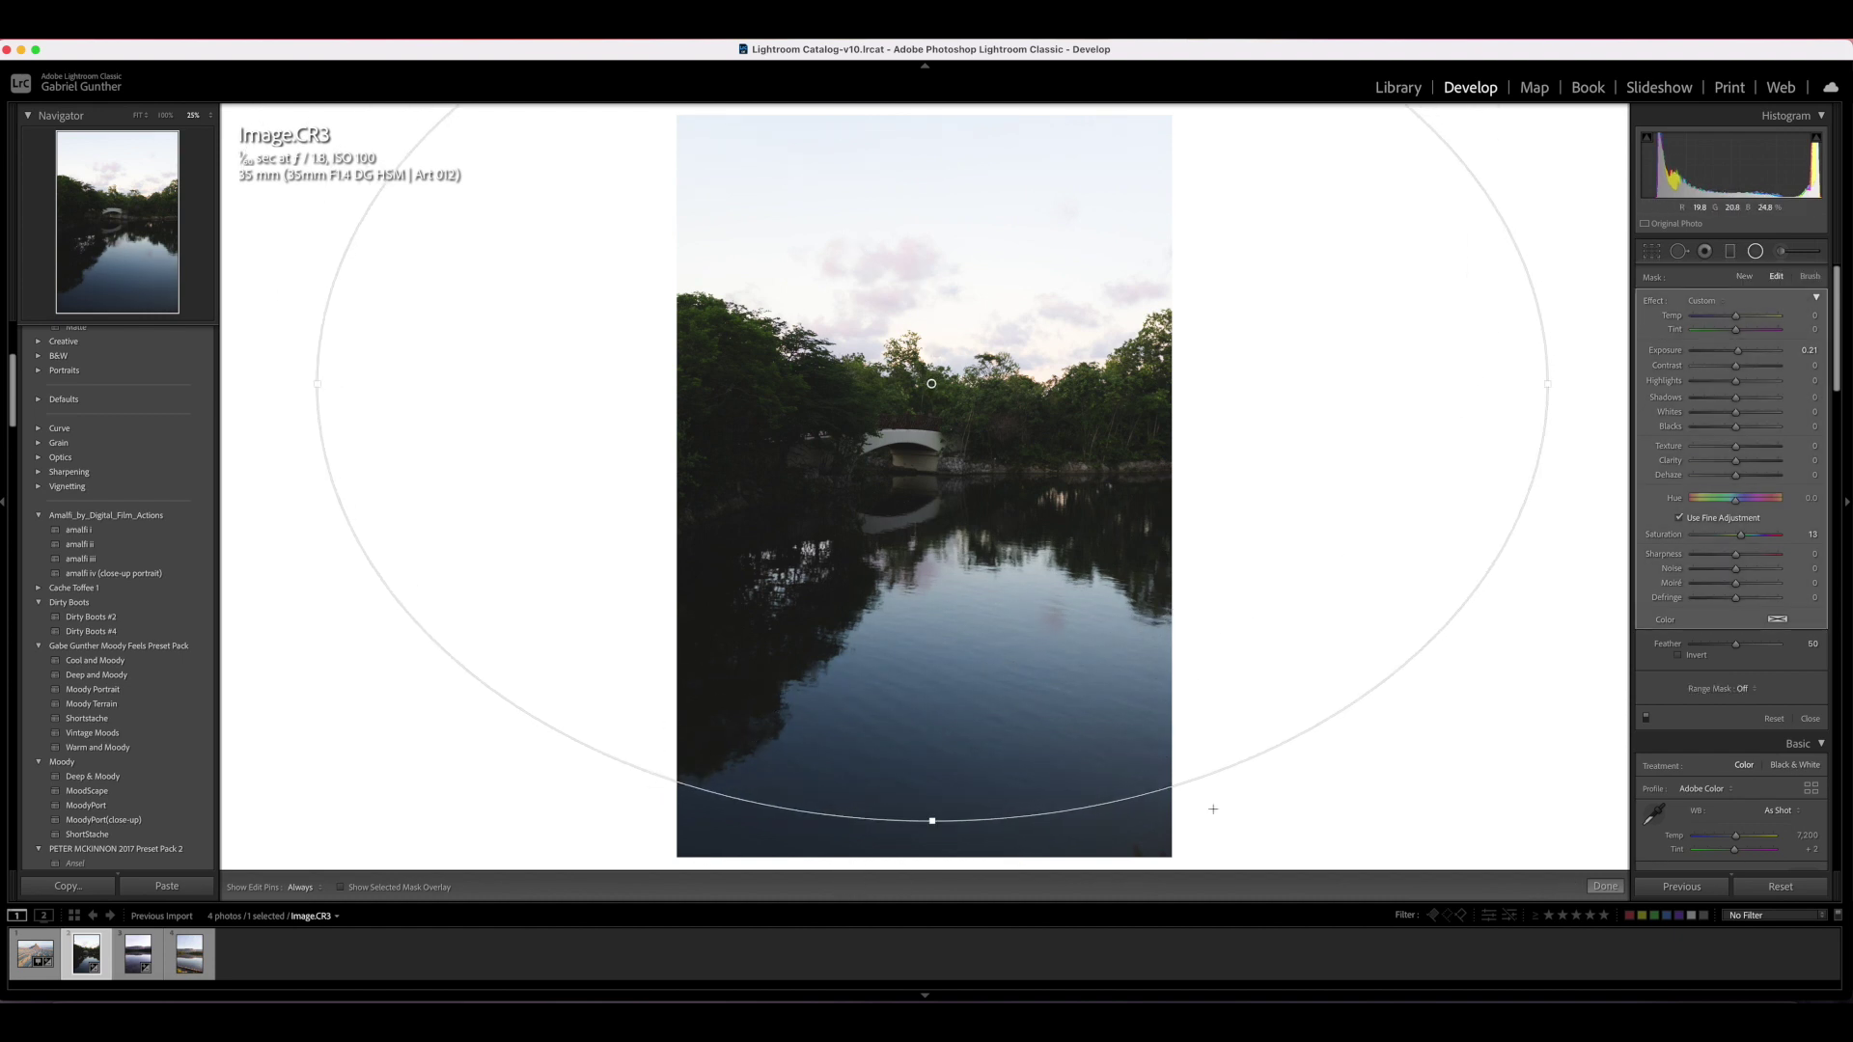
drag(1736, 356, 1716, 359)
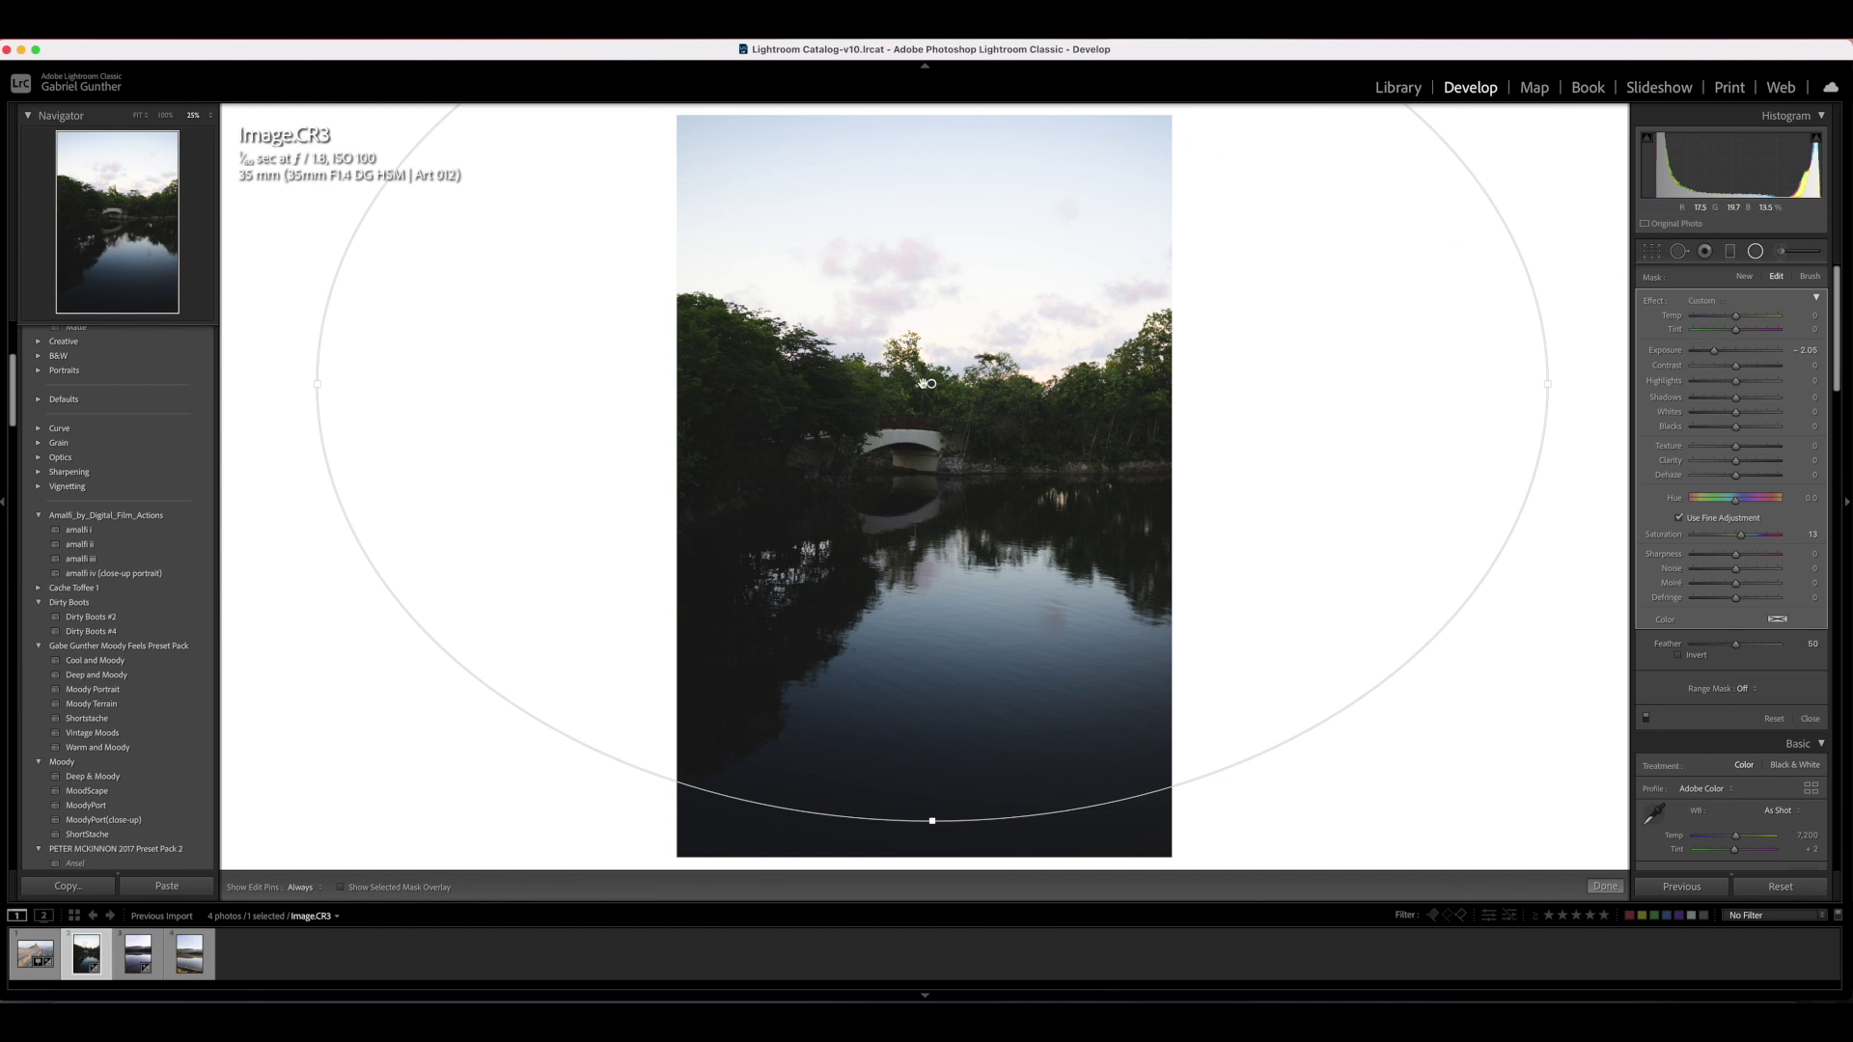
key(Delete)
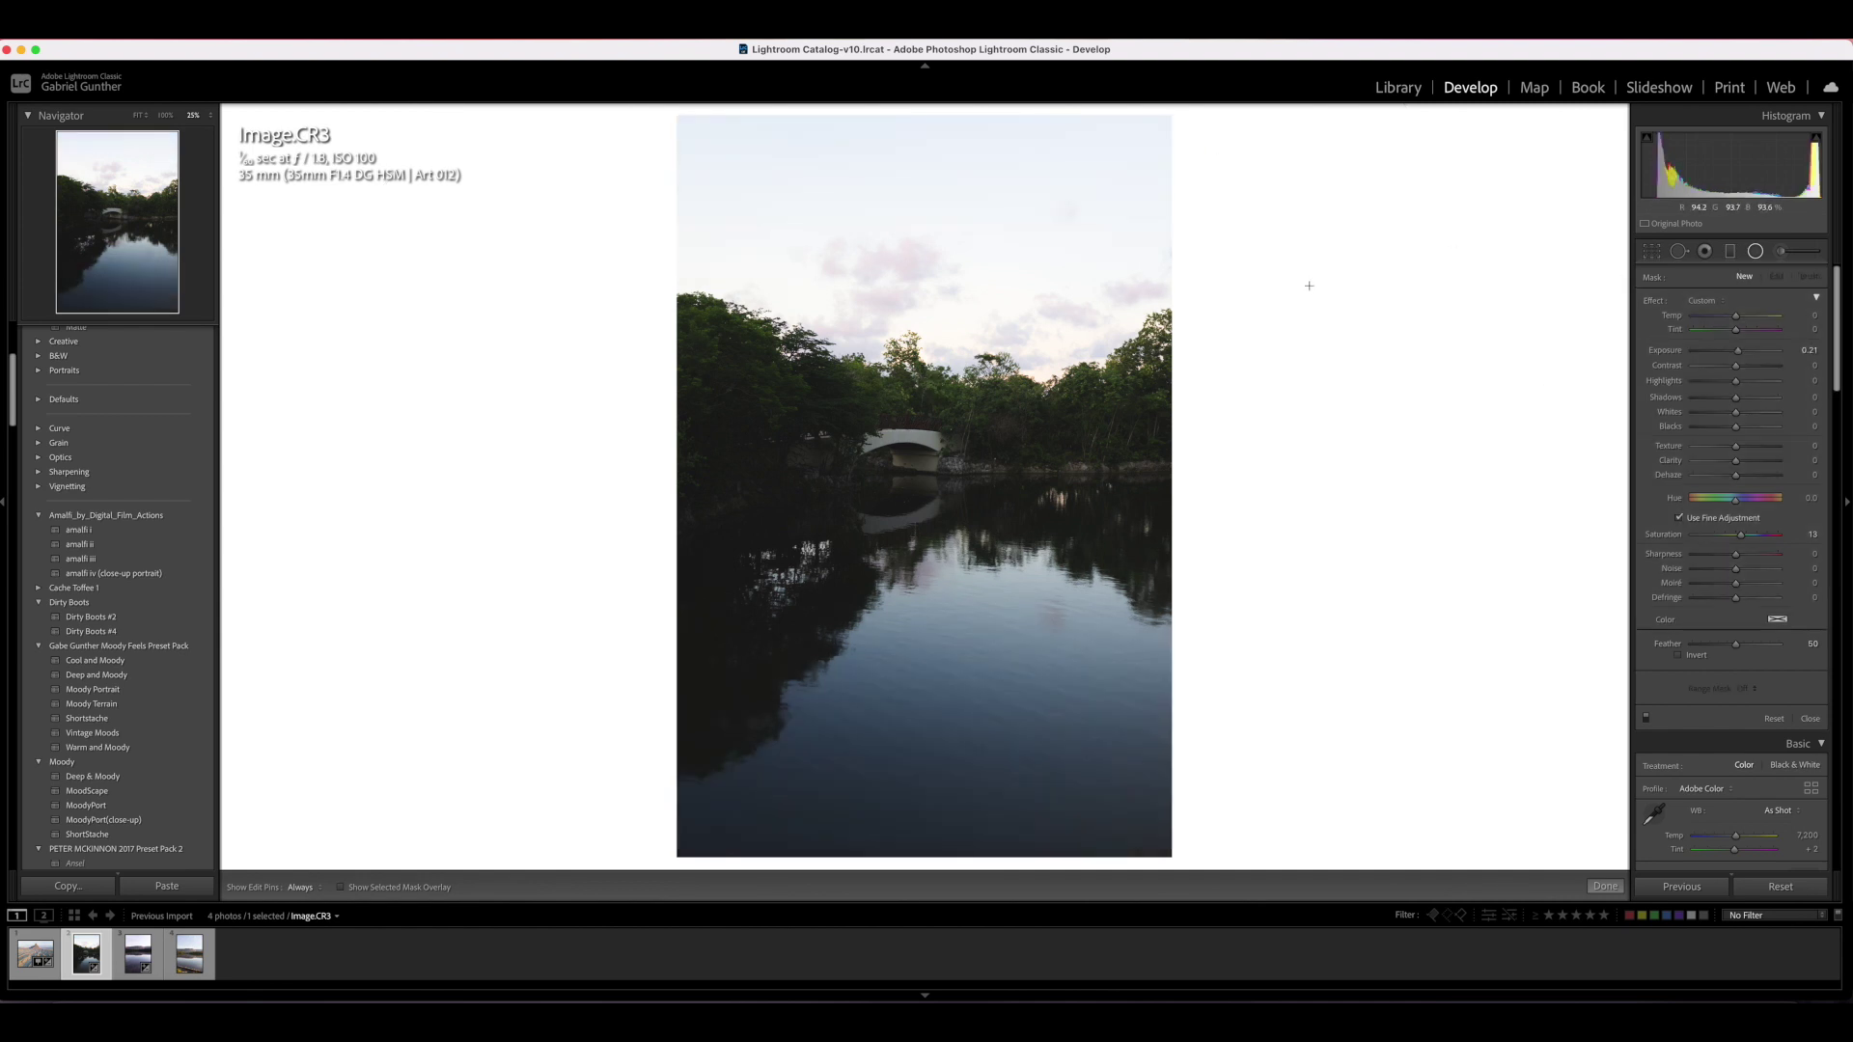
Leave the radial filter tool, try raising the Grain Amount in the Effects settings, and reset it
click(1653, 256)
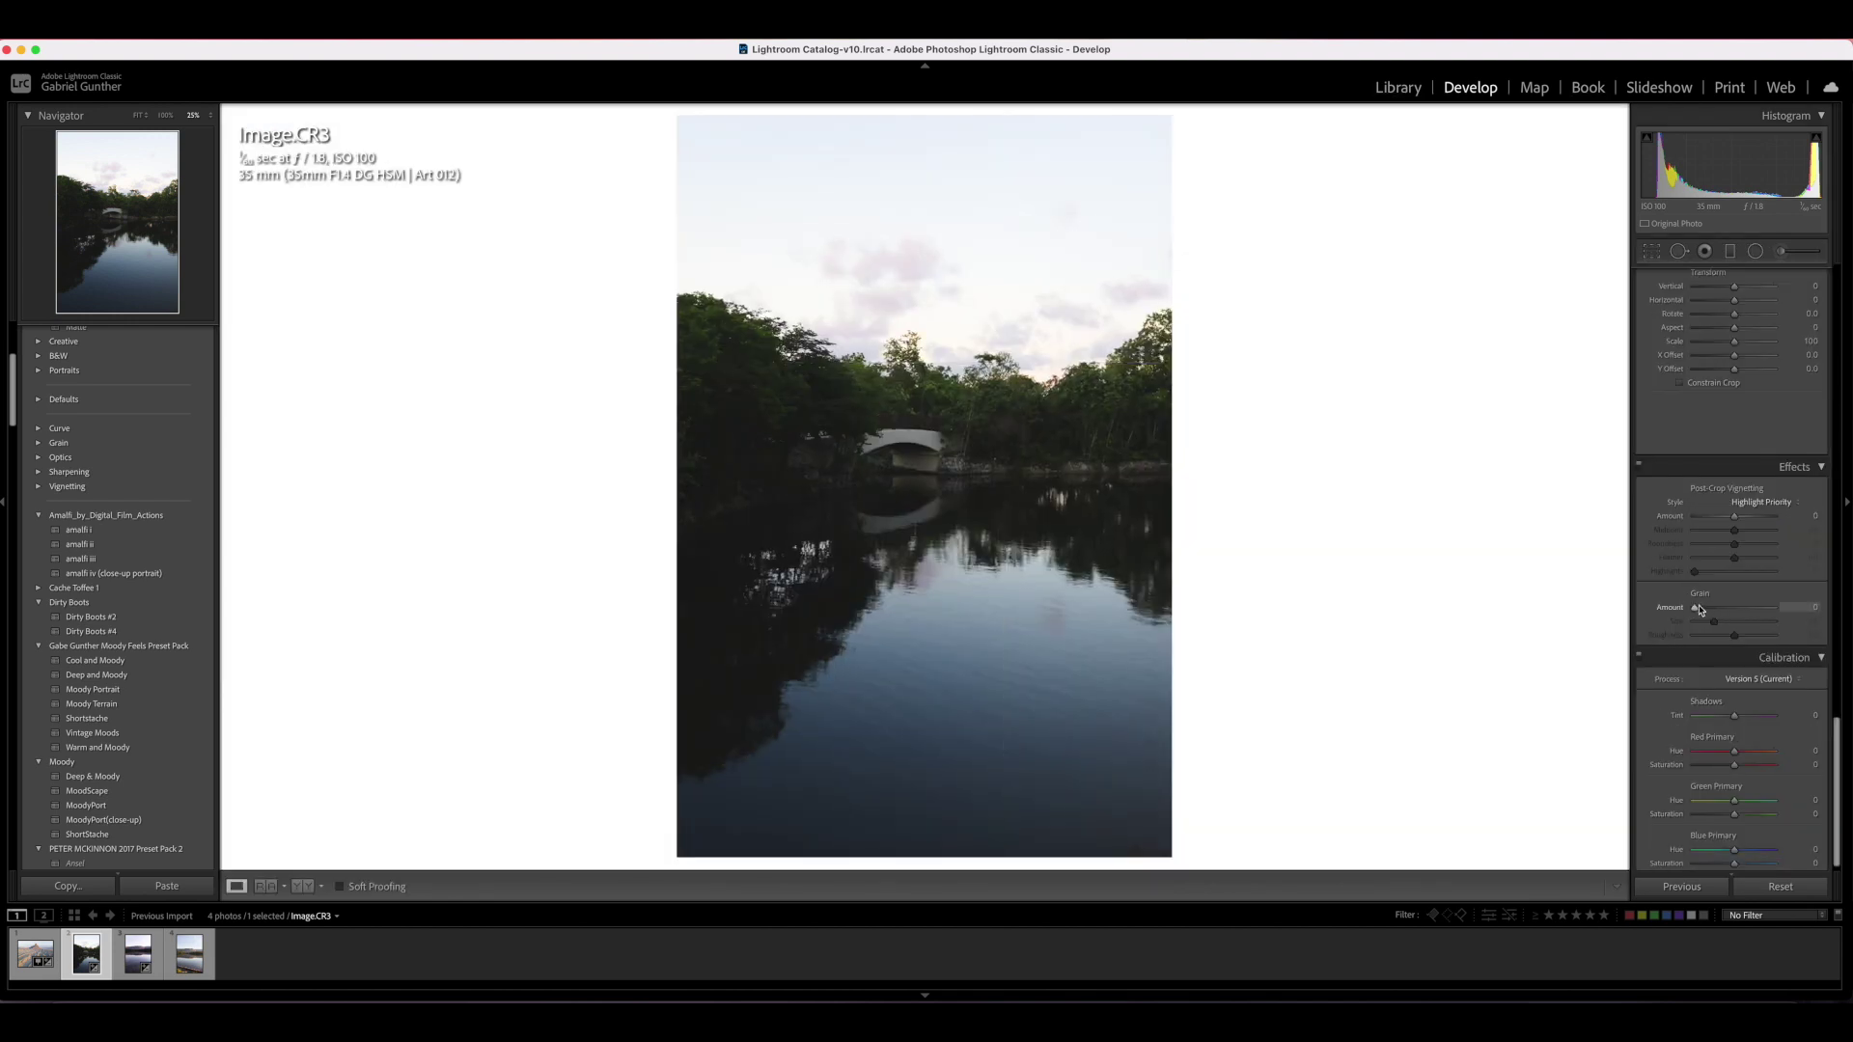
drag(1695, 609, 1741, 607)
double_click(1676, 613)
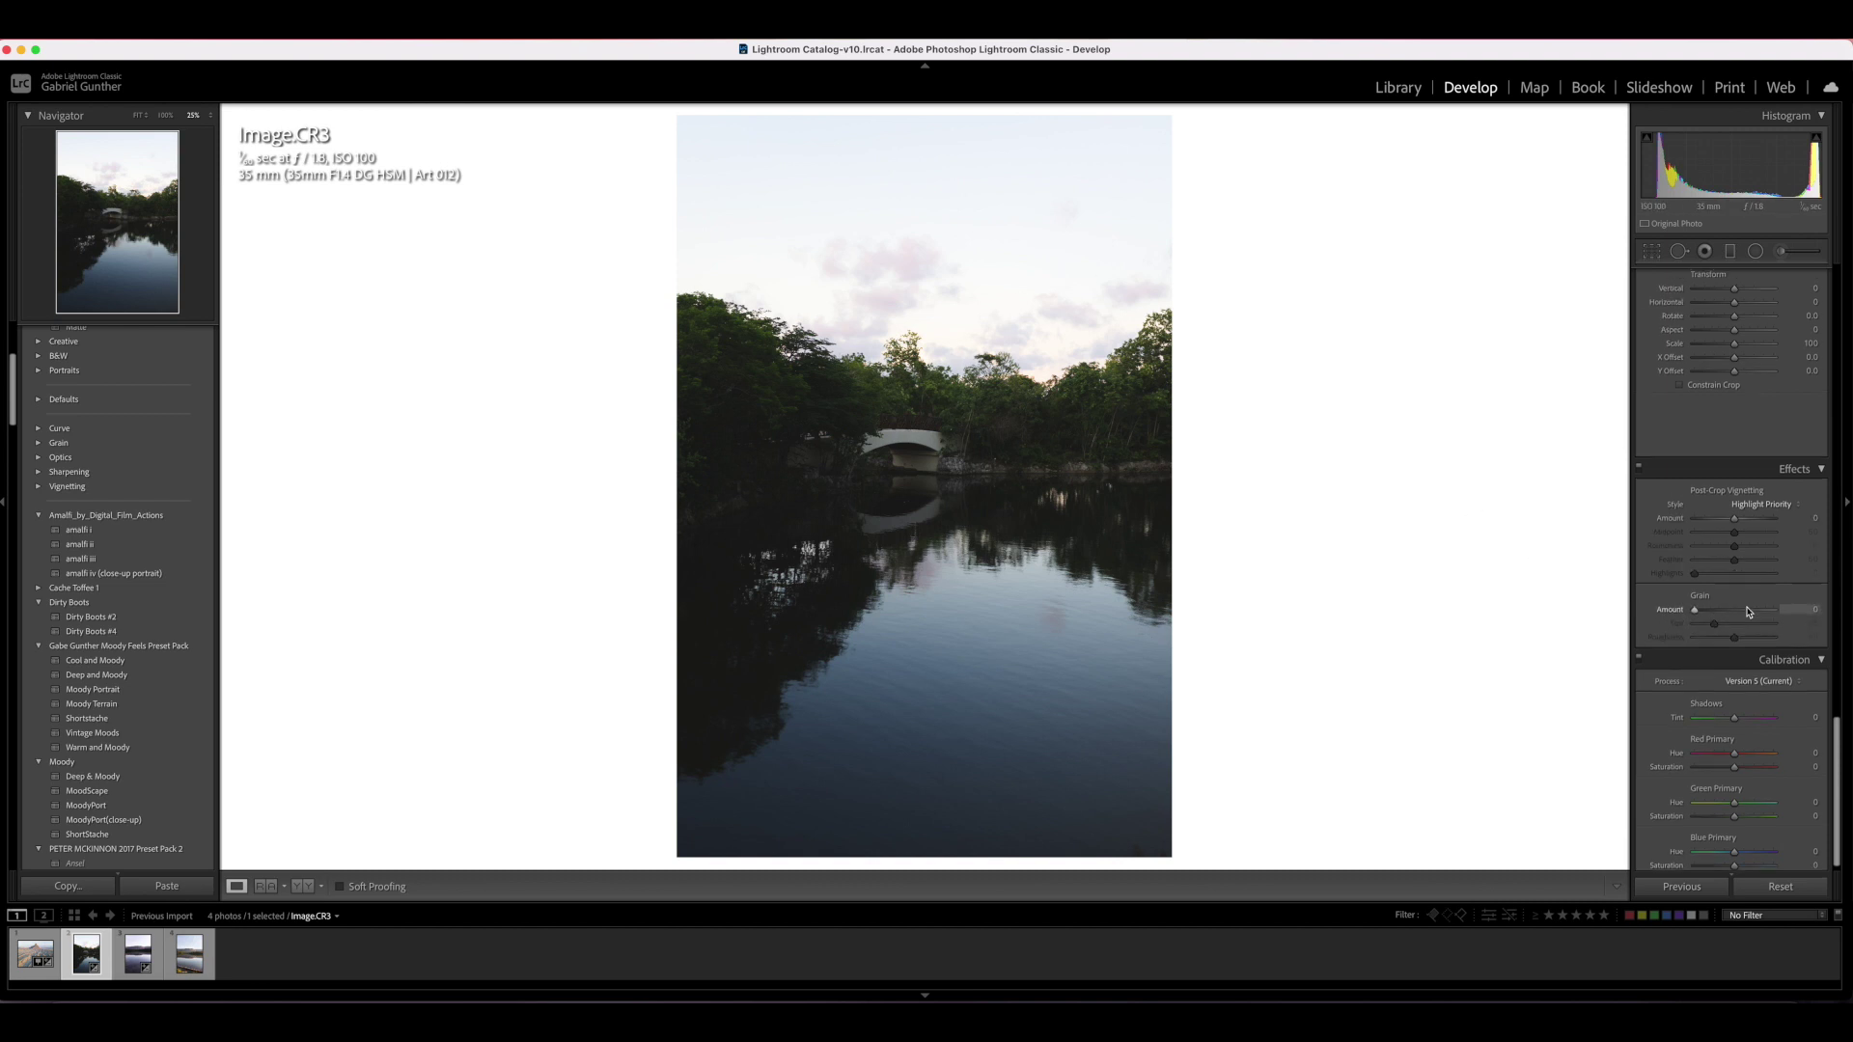
Try a strong Grain Amount and inspect its texture up close on the trees
scroll(1664, 656, up, 2)
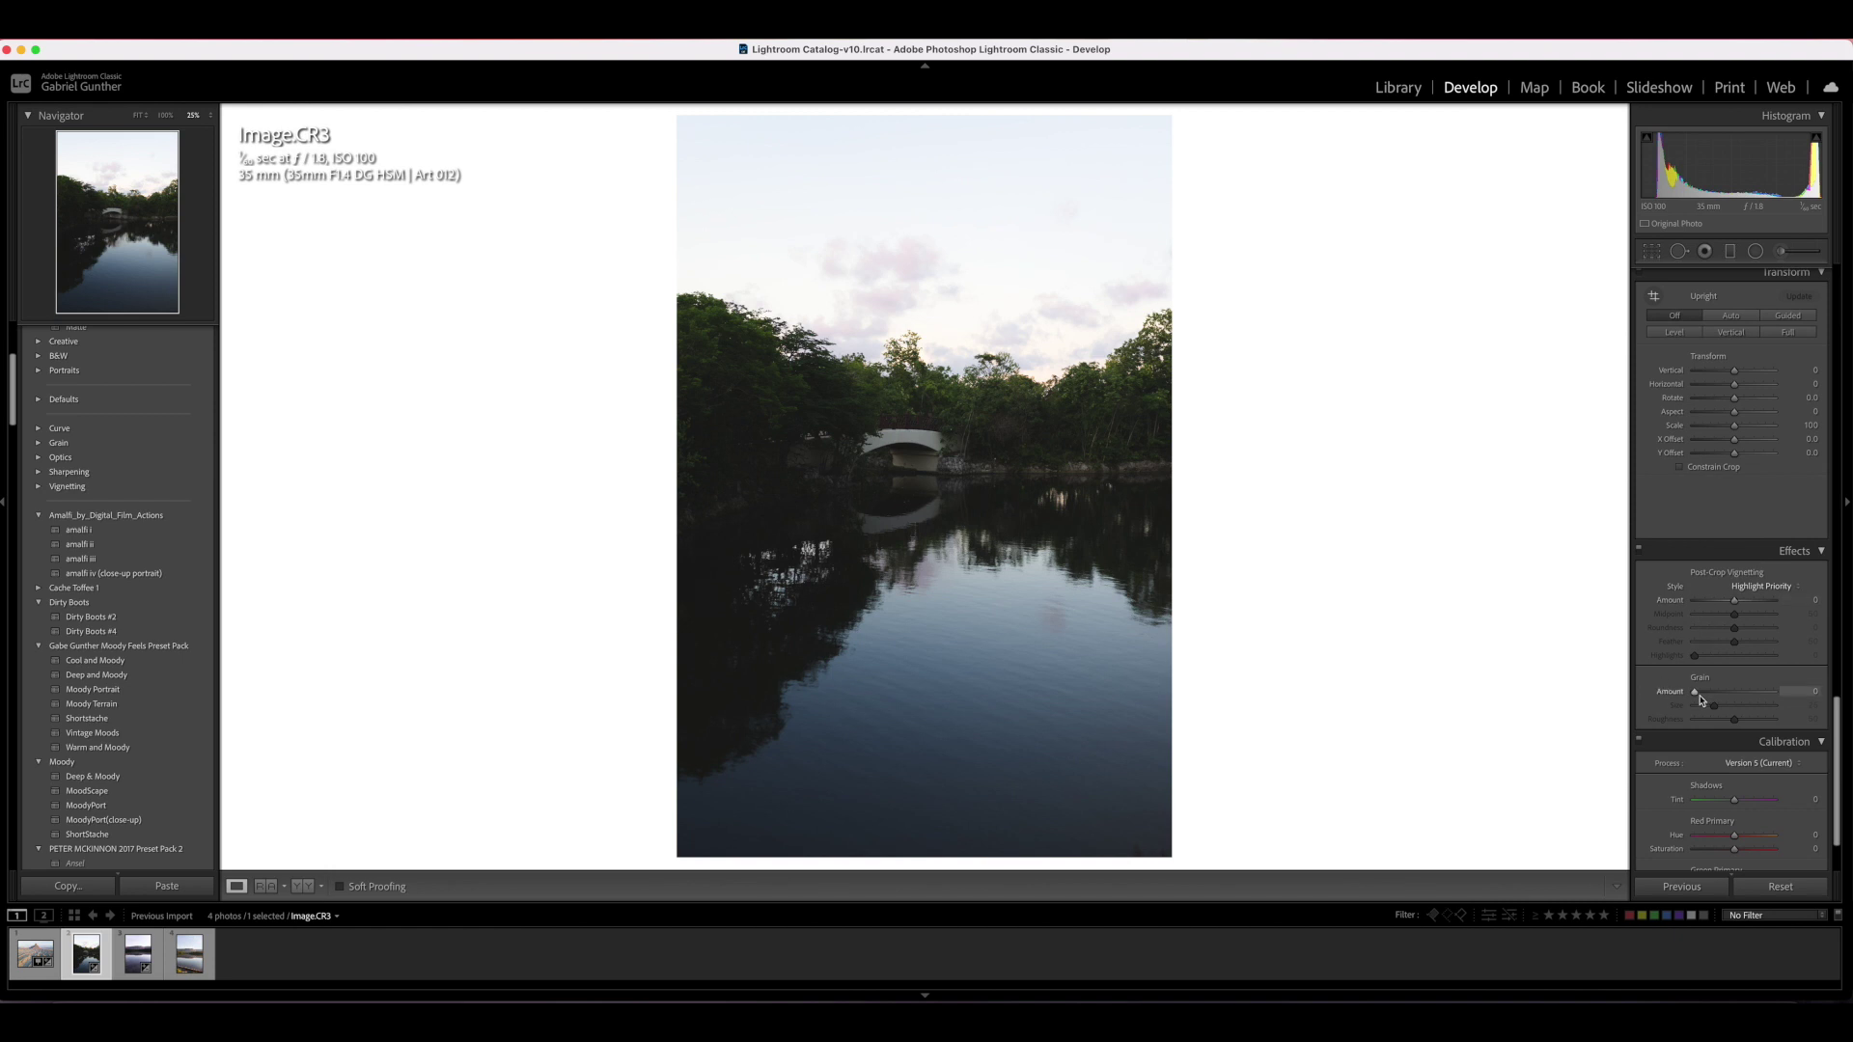
drag(1697, 694, 1763, 694)
click(873, 376)
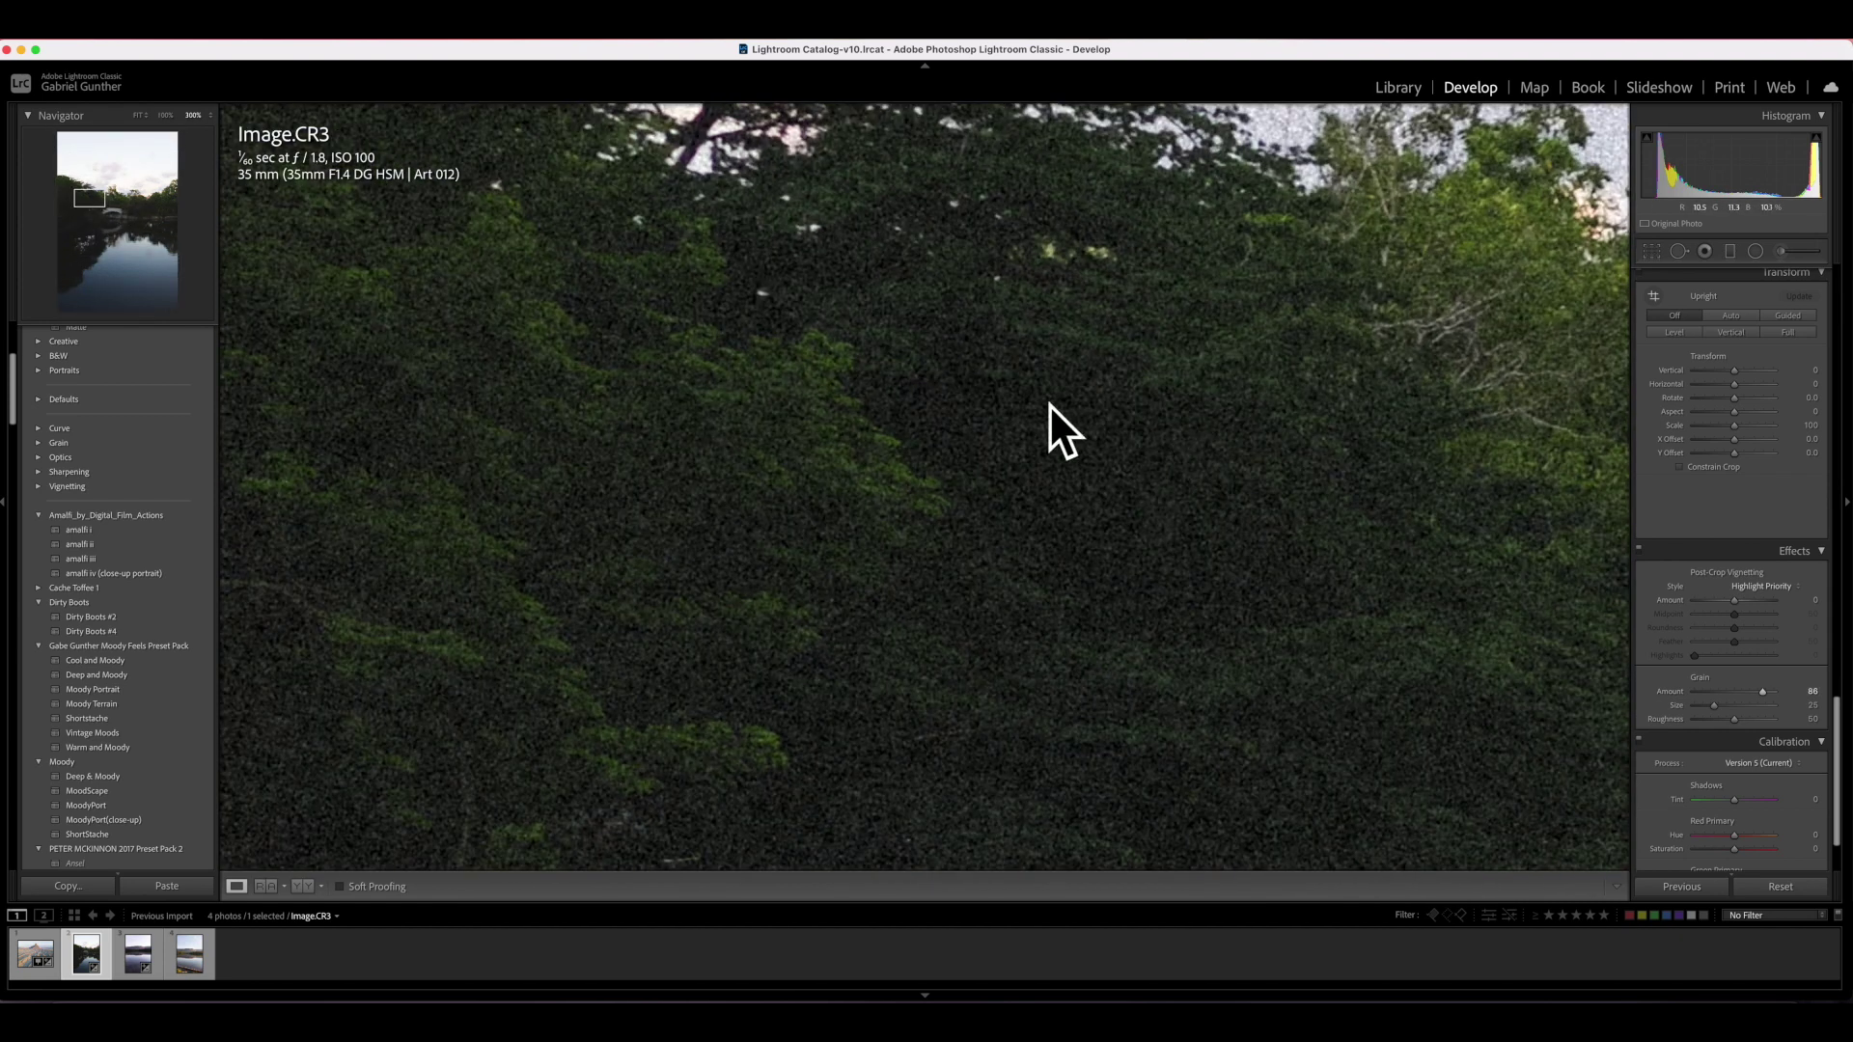
click(1071, 464)
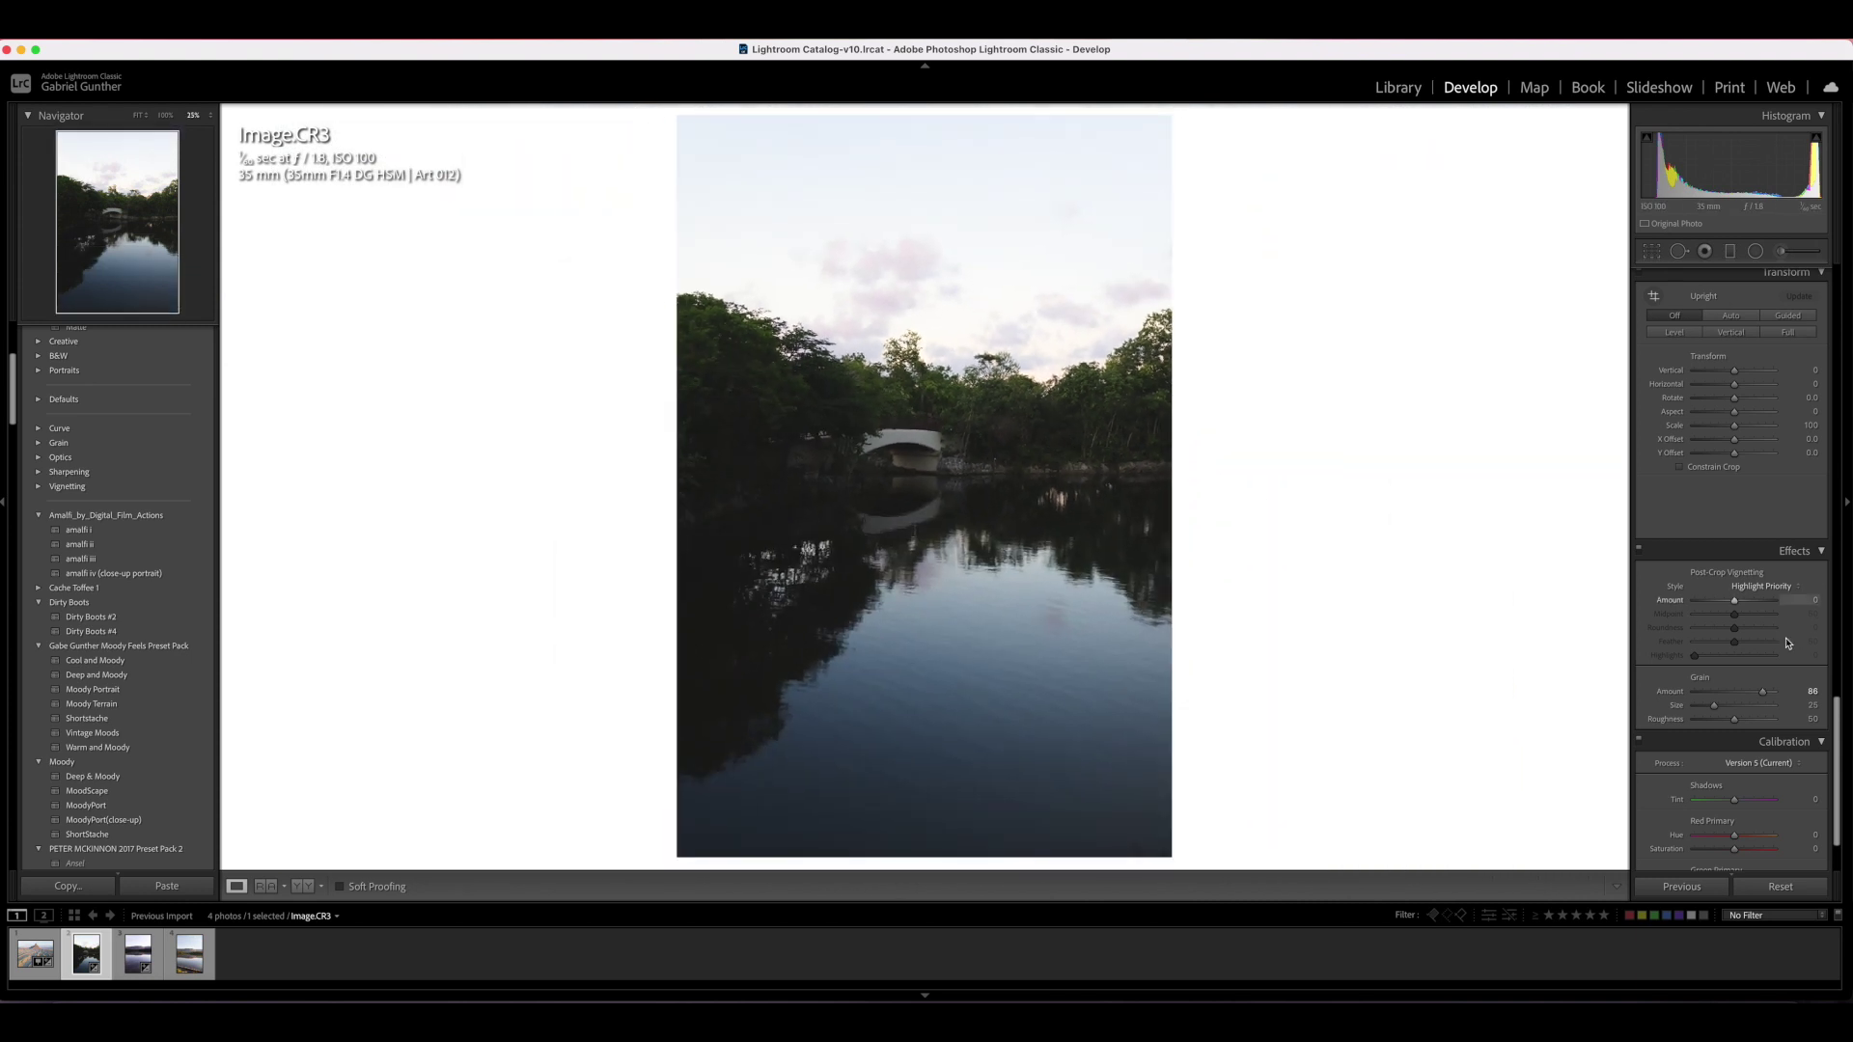
Try another Grain Amount adjustment and undo the grain changes
mouse_move(1749, 689)
mouse_down()
mouse_move(1766, 695)
mouse_move(1679, 698)
mouse_move(1774, 709)
mouse_up()
key(z)
click(1596, 624)
scroll(1704, 634, down, 4)
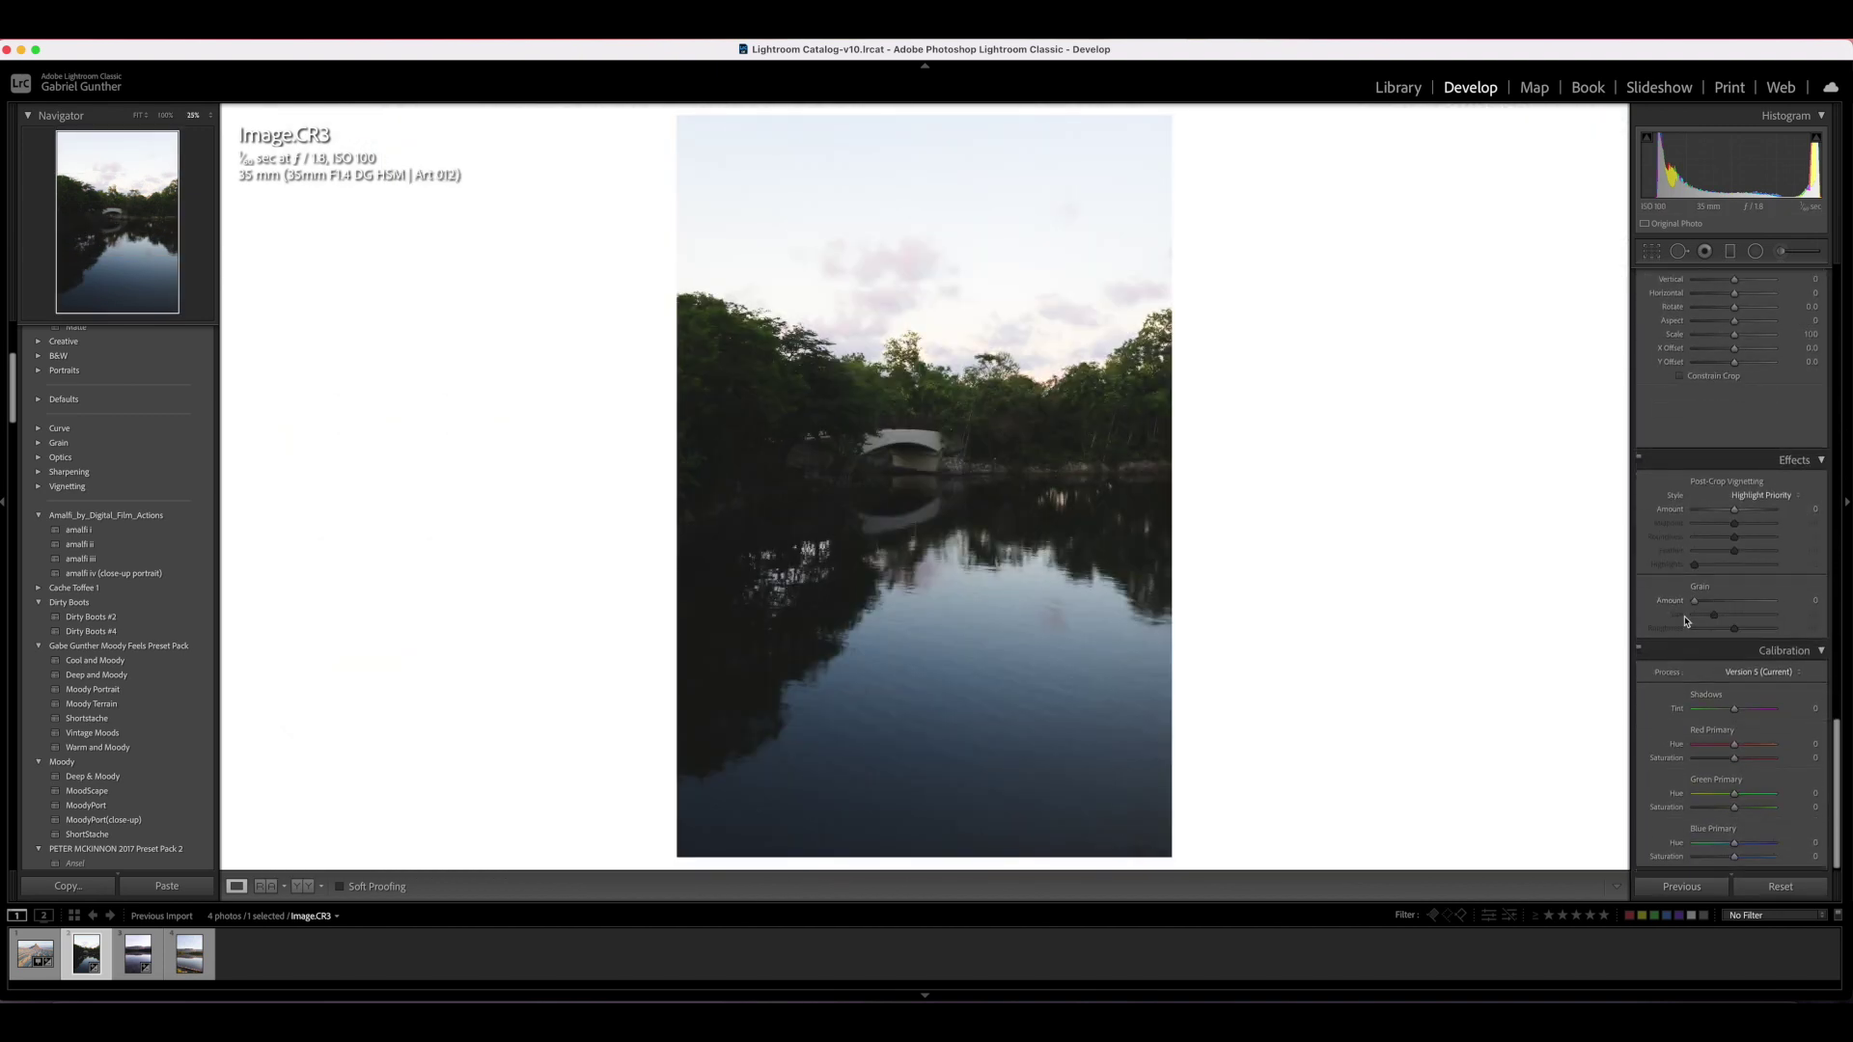
key(super+z)
key(super+z)
Try shifting the Calibration Shadows Tint toward magenta twice, resetting it each time
scroll(1764, 625, down, 1)
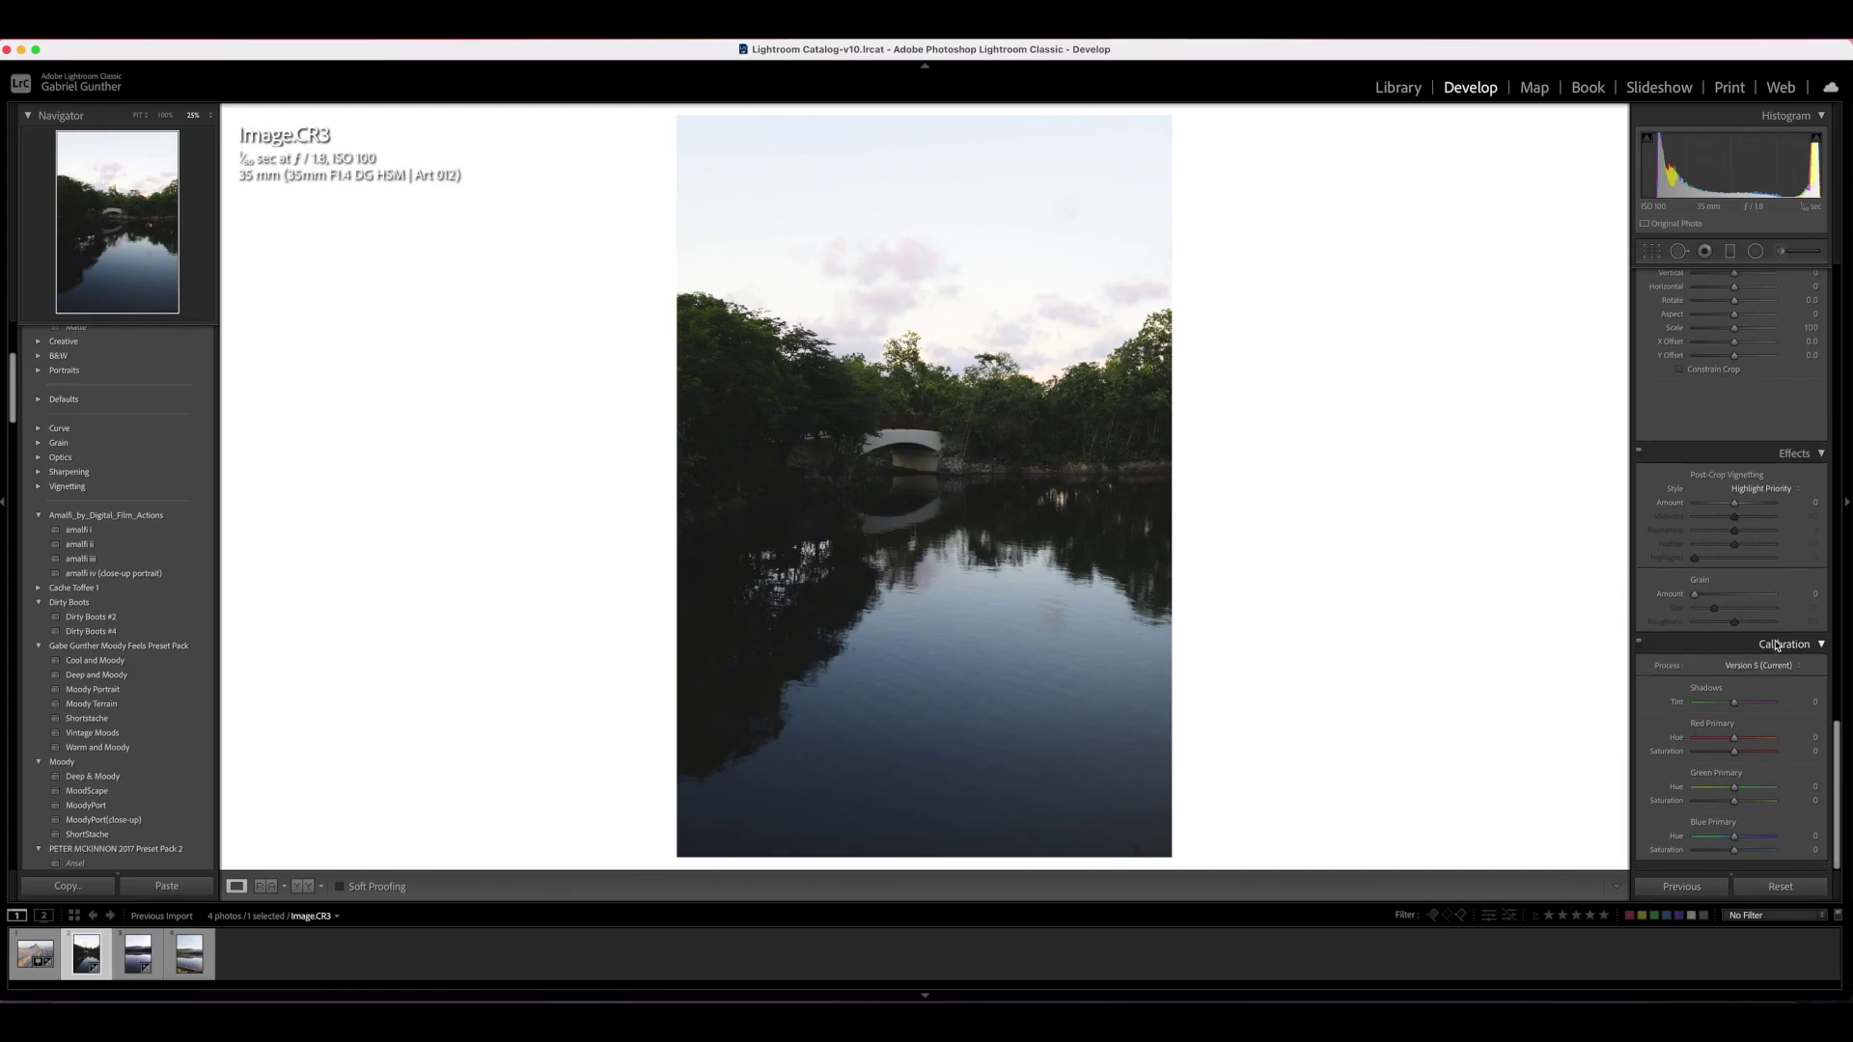
scroll(1785, 689, up, 1)
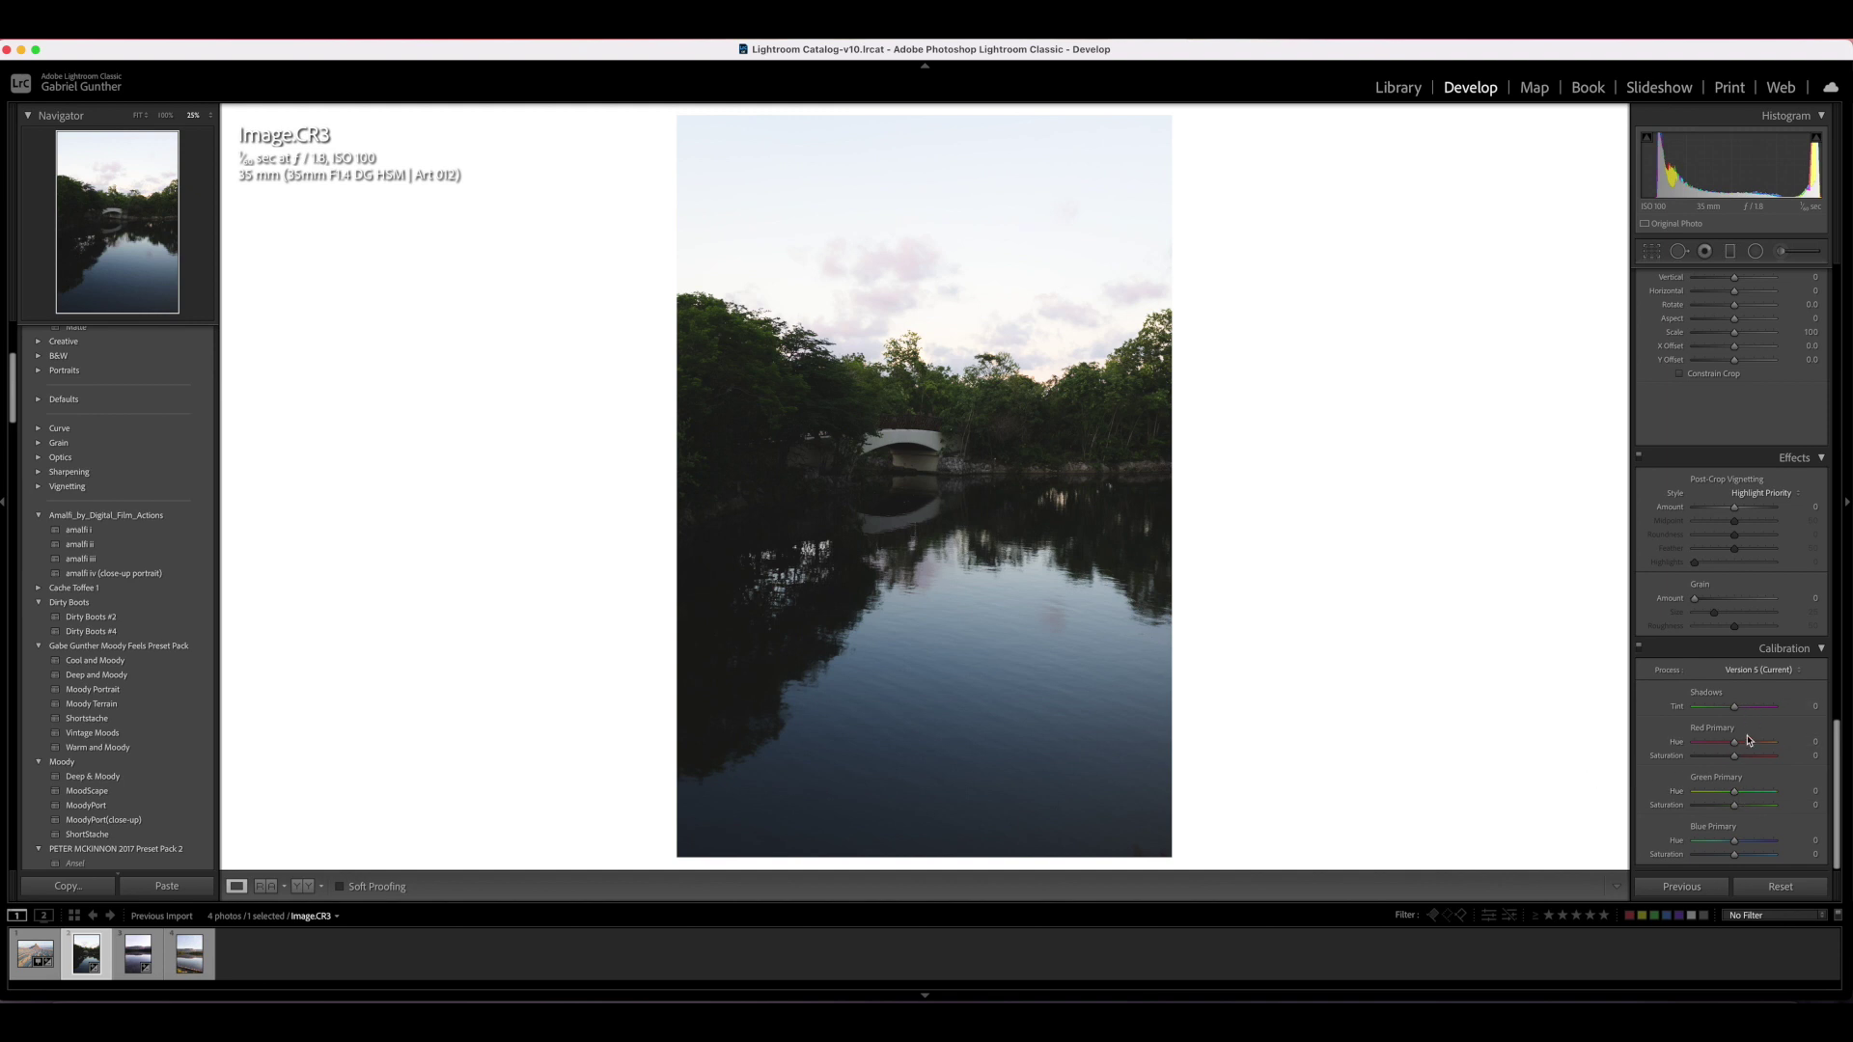
drag(1717, 712, 1766, 718)
double_click(1677, 707)
mouse_move(1735, 710)
mouse_down()
mouse_move(1719, 711)
mouse_move(1761, 711)
mouse_up()
double_click(1677, 707)
Try shifting the Red Primary calibration of the bridge photo to a lower value and reset it
mouse_move(1734, 741)
mouse_down()
mouse_move(1780, 741)
mouse_move(1684, 748)
mouse_move(1728, 749)
mouse_move(1717, 763)
mouse_up()
double_click(1677, 759)
Crop the bridge photo to the 4 x 5 / 8 x 10 aspect ratio
scroll(1744, 801, up, 1)
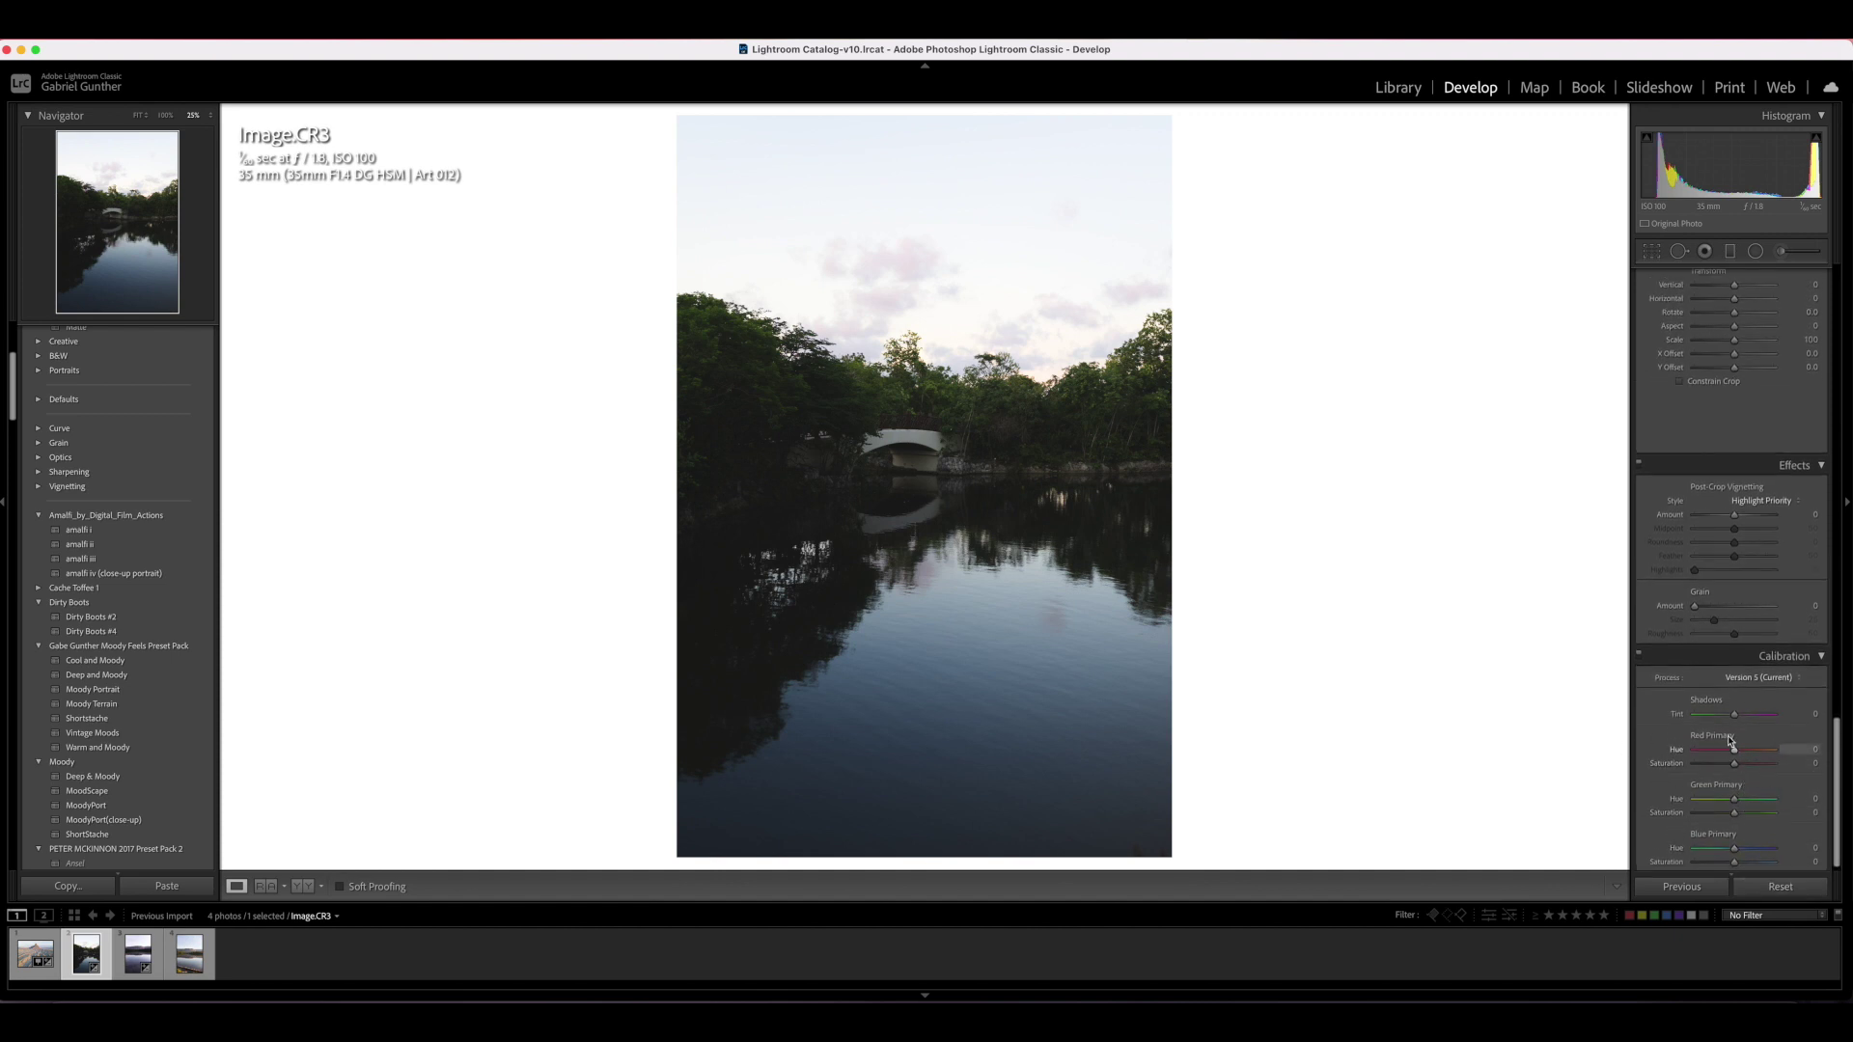
scroll(1769, 793, up, 2)
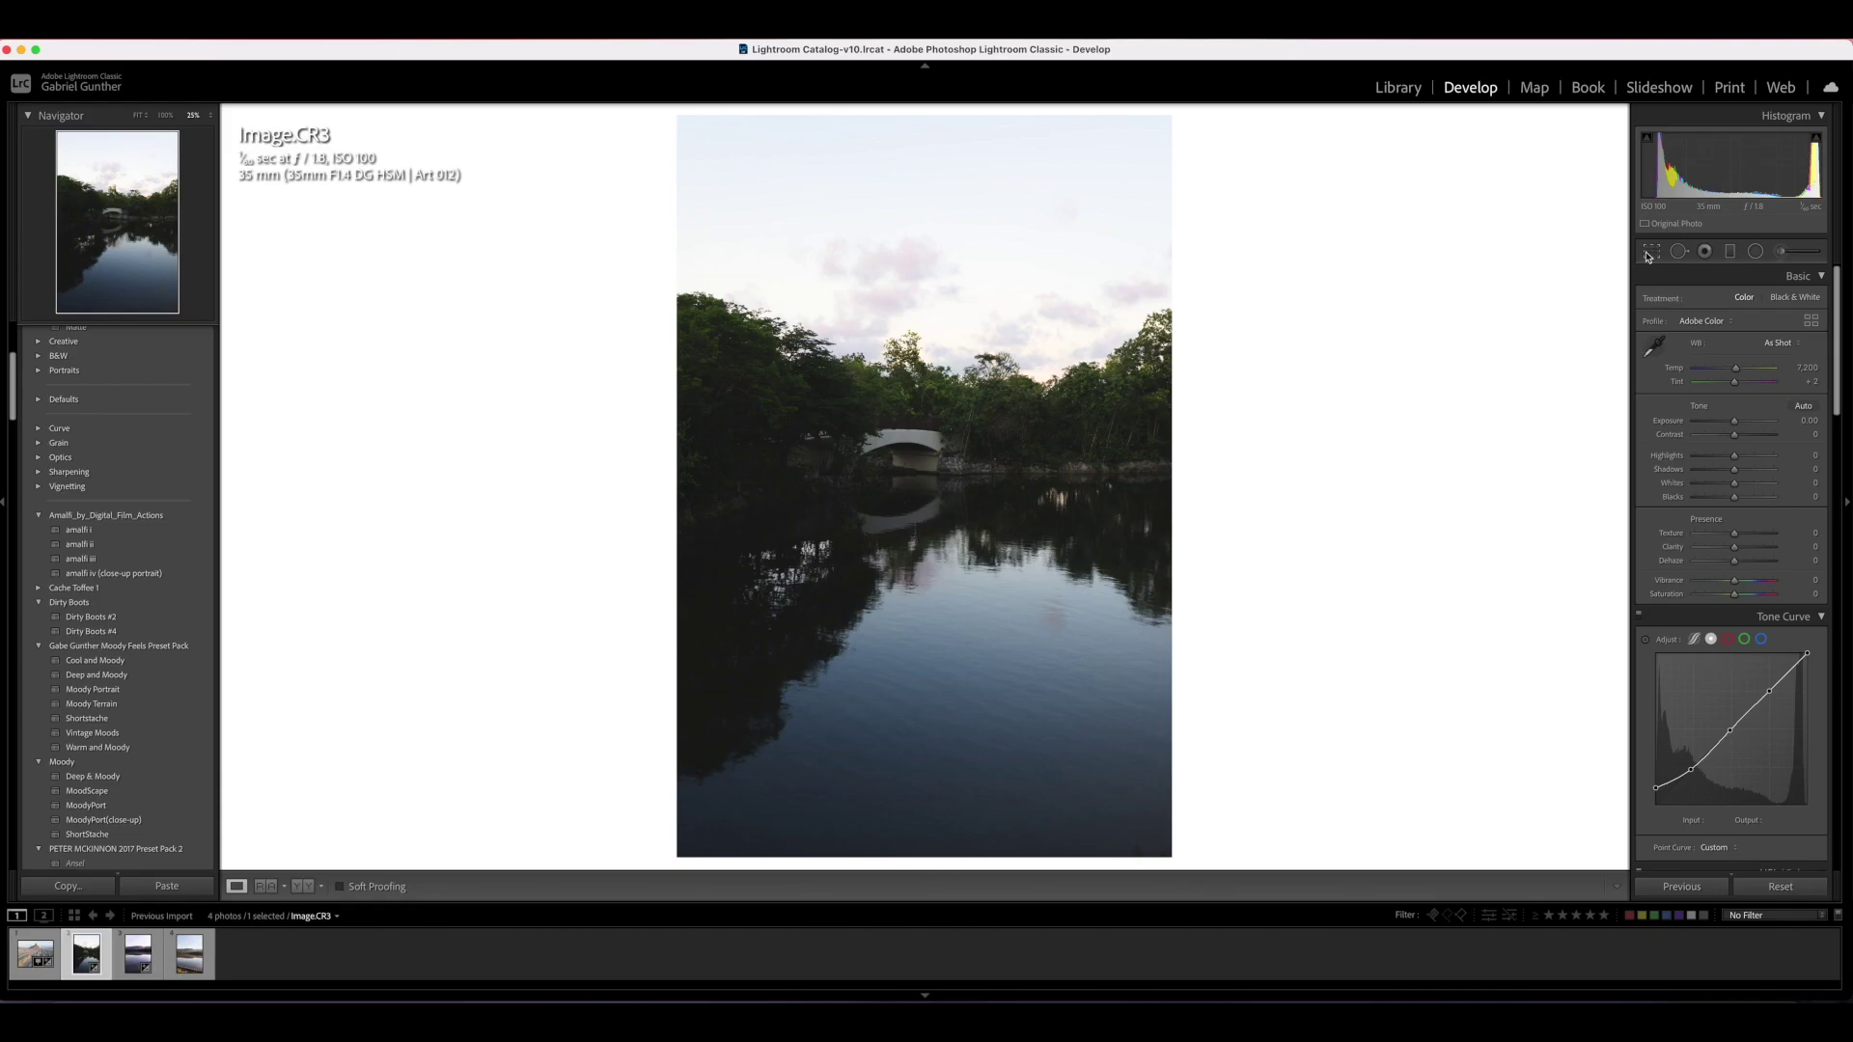
click(1650, 253)
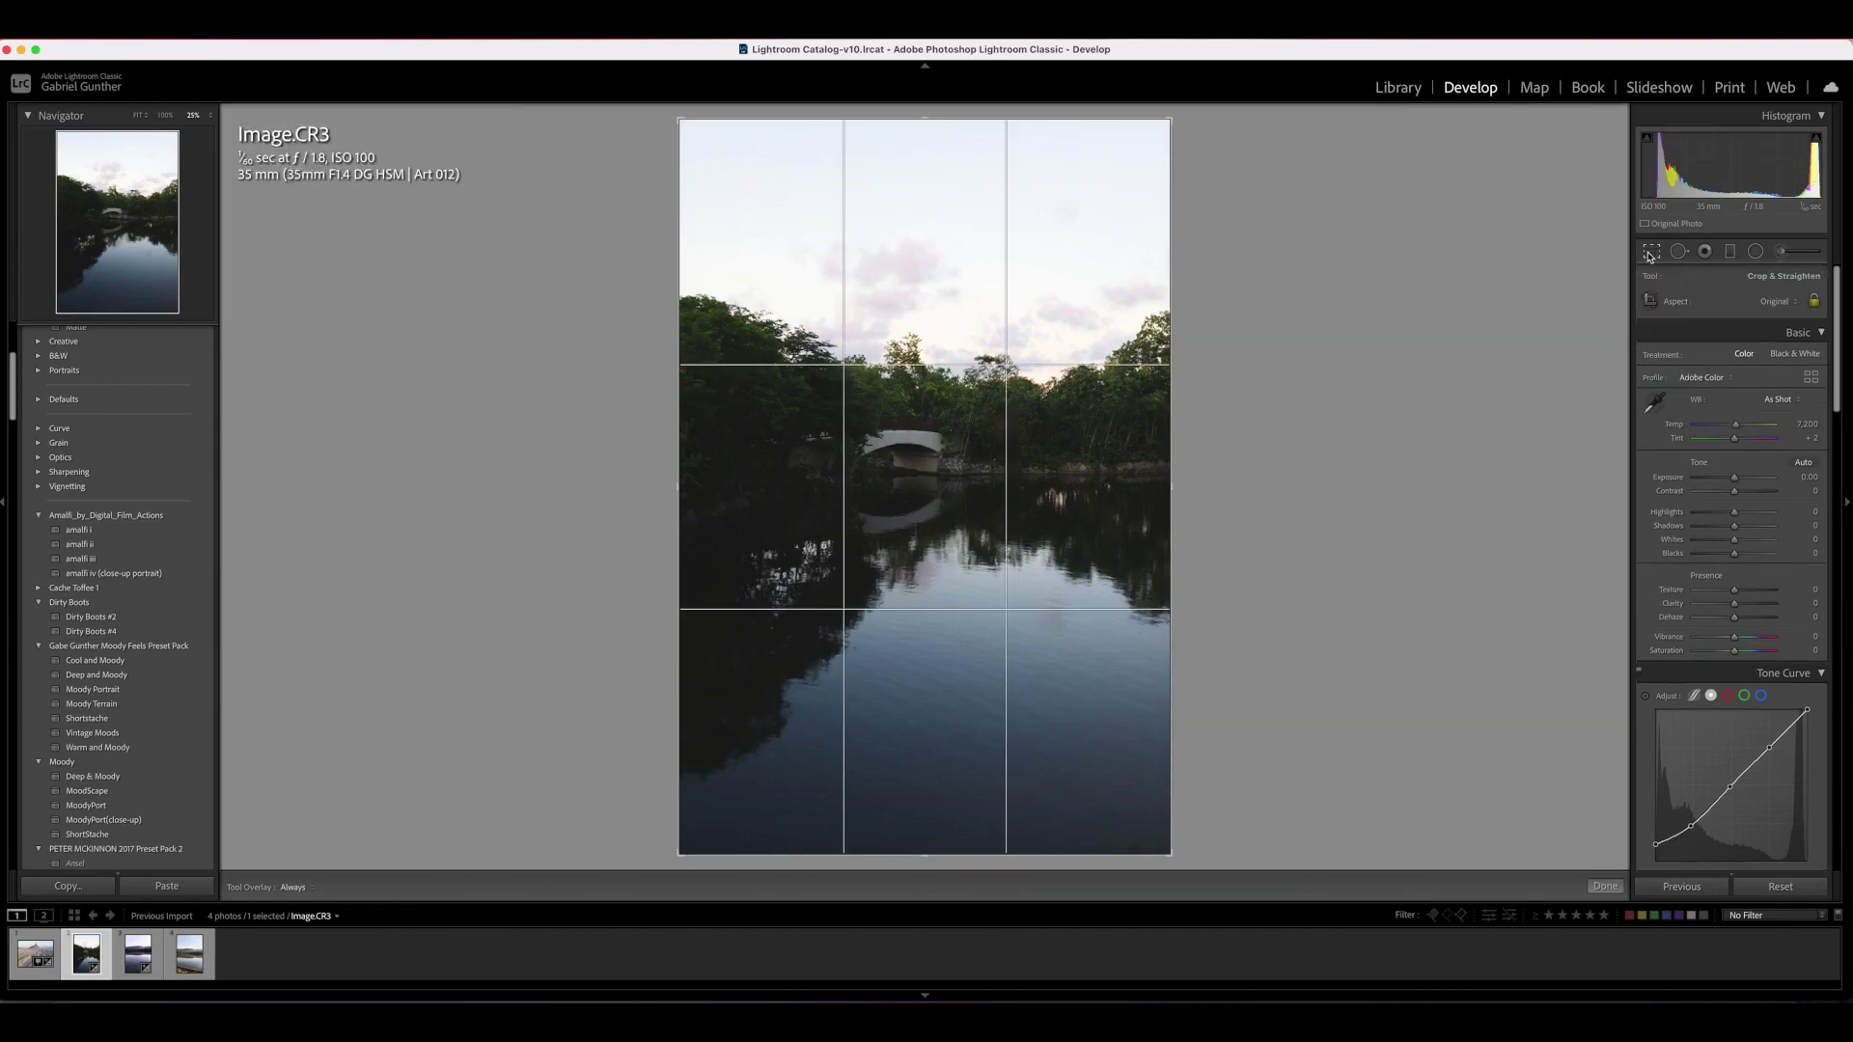
click(1771, 303)
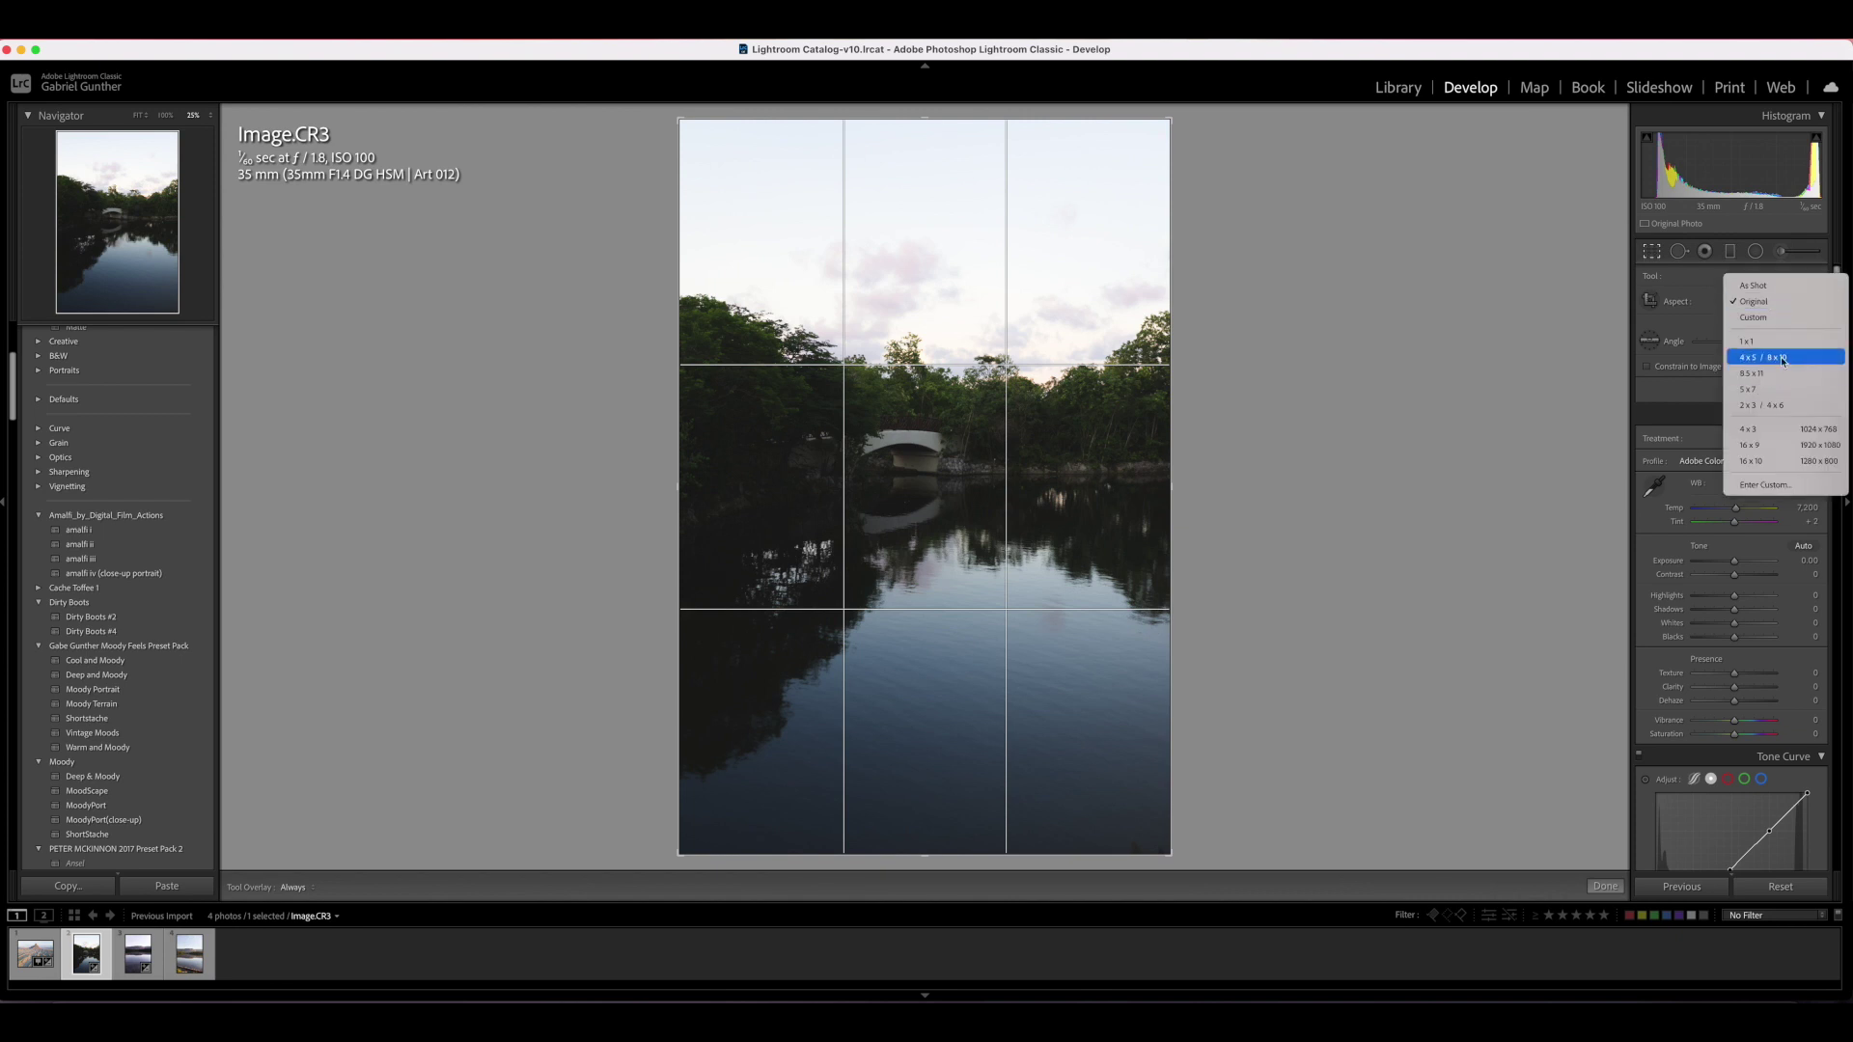
click(1724, 359)
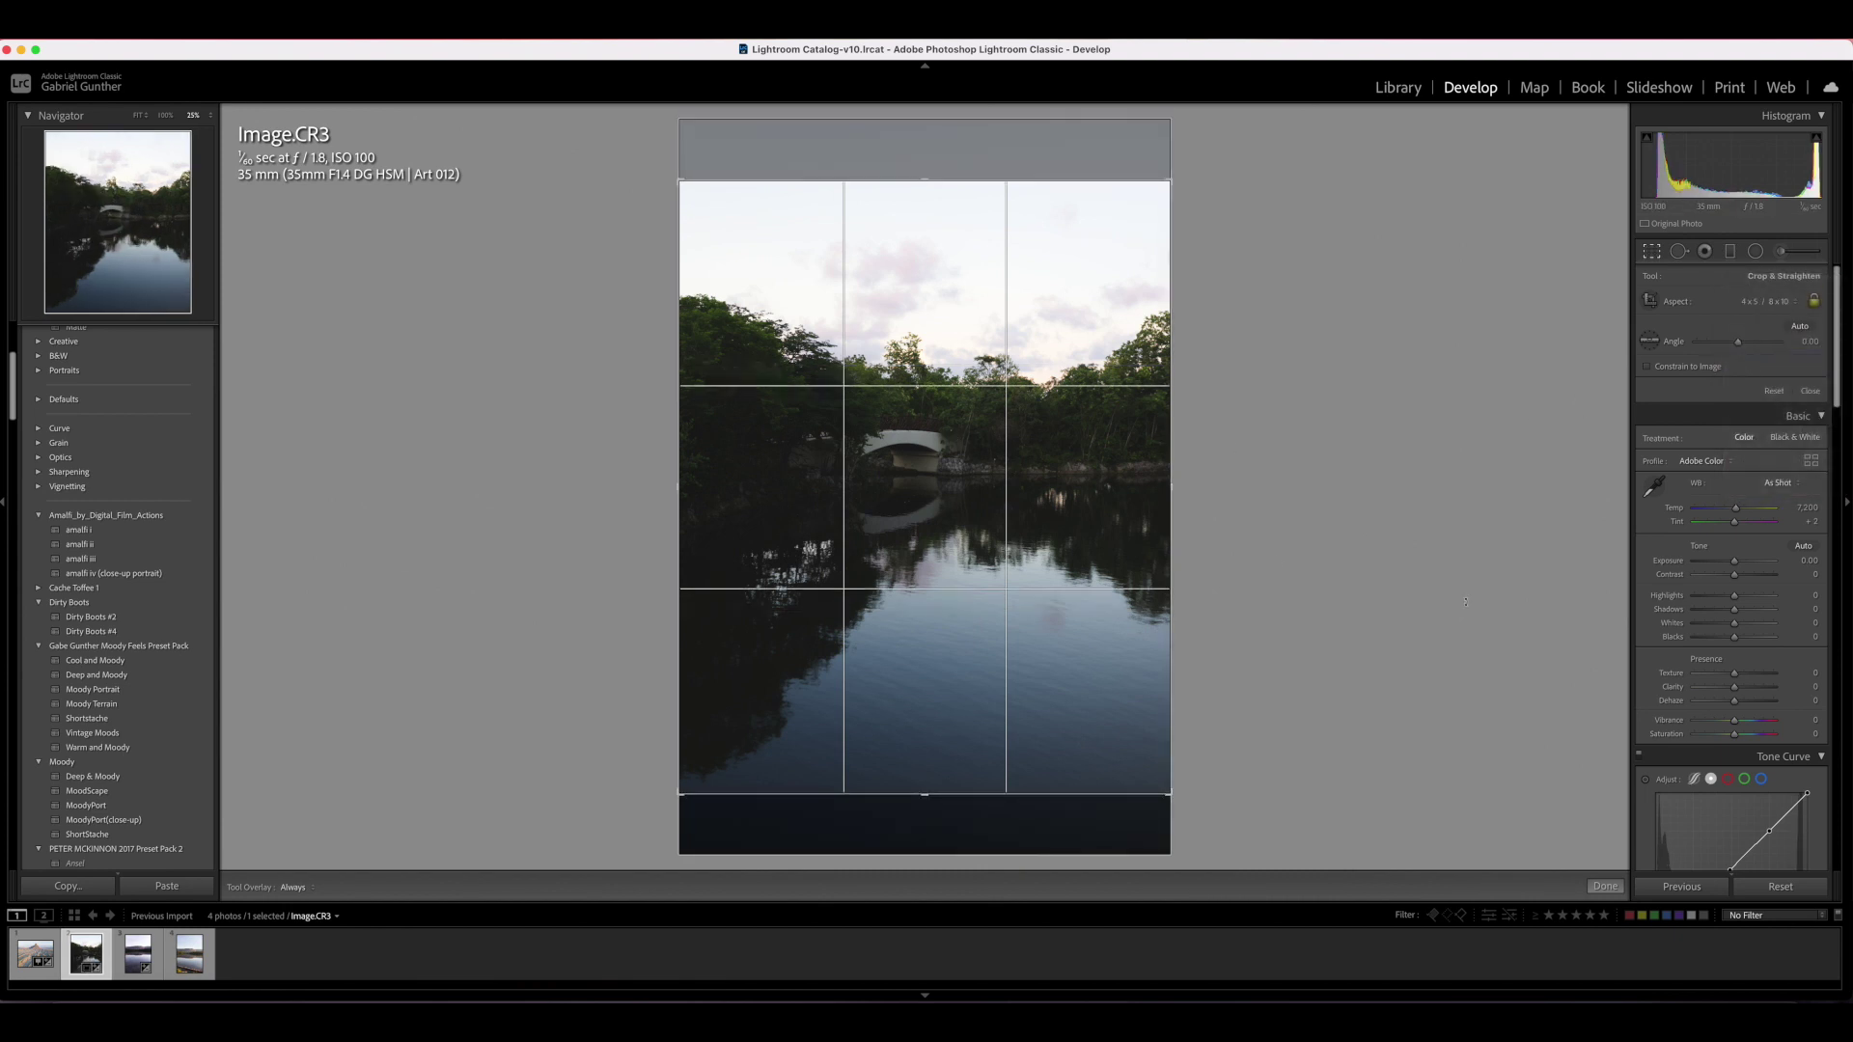
click(1605, 886)
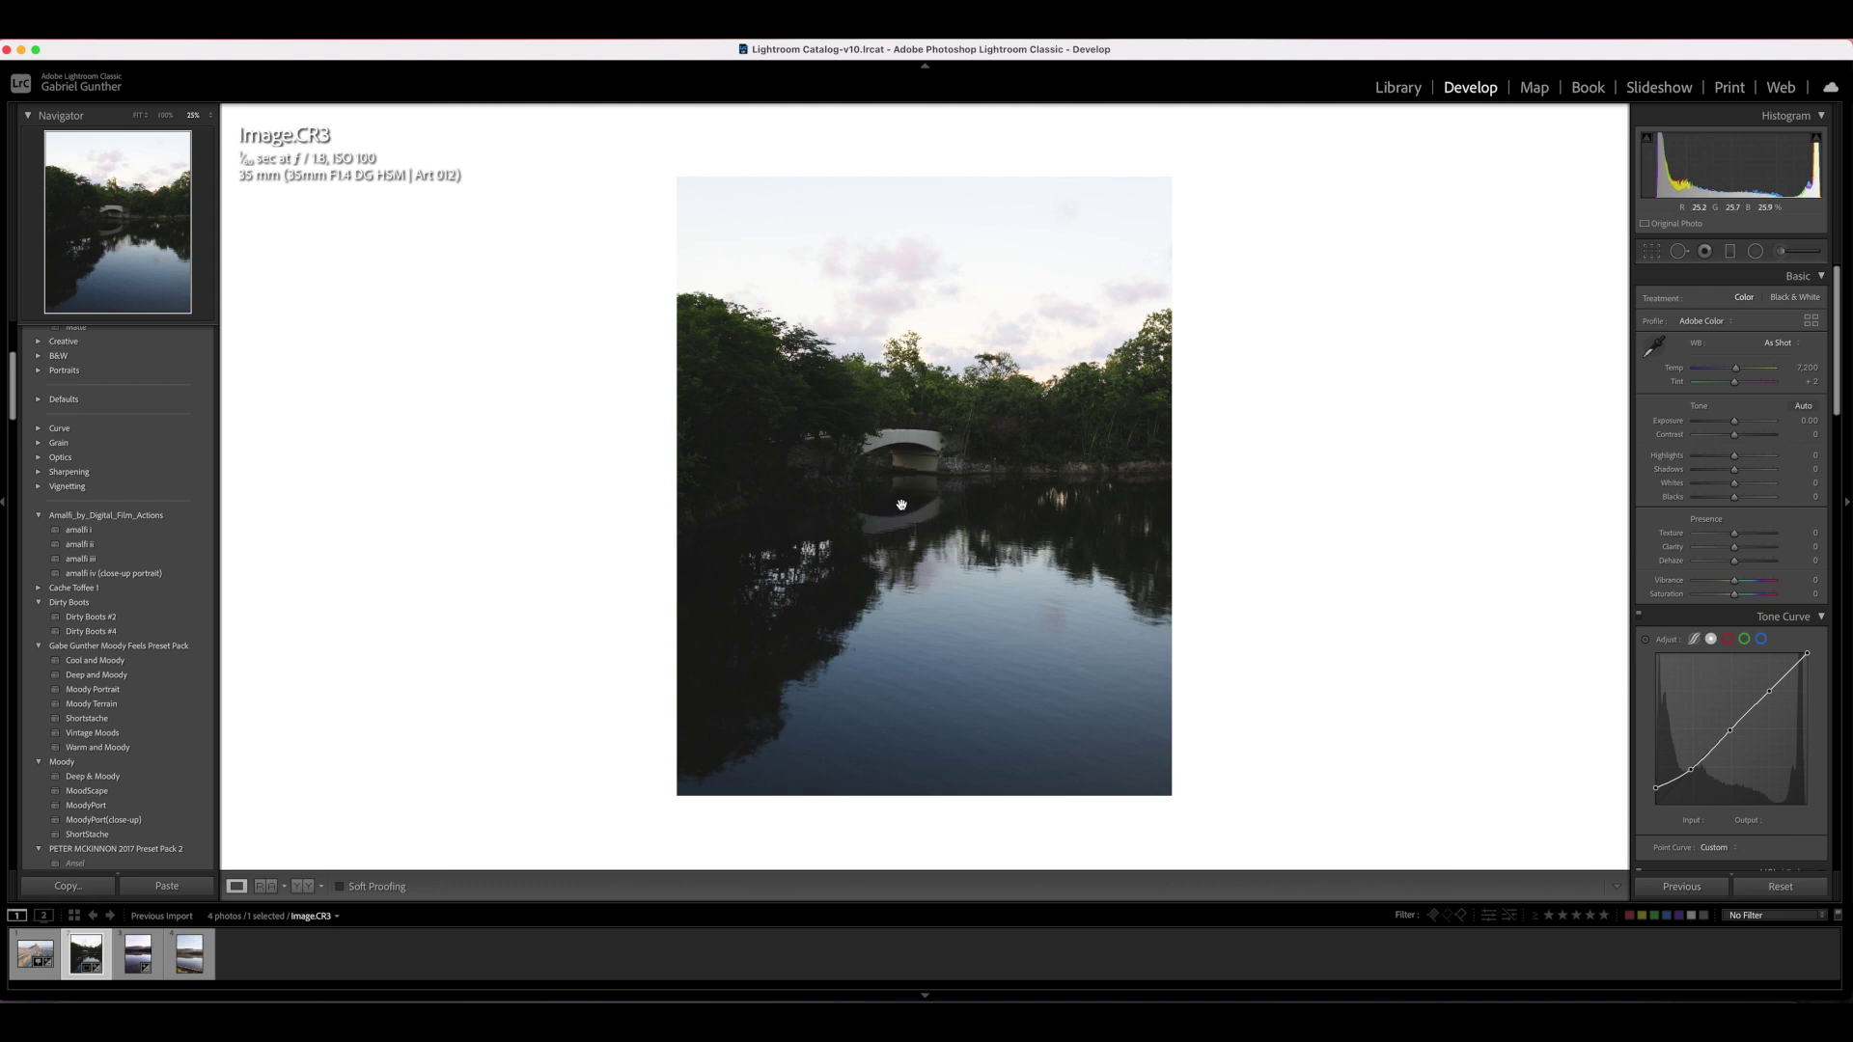
Try a diagonal graduated filter over the lower part of the bridge photo with Exposure at -2.69, and delete it
click(1730, 252)
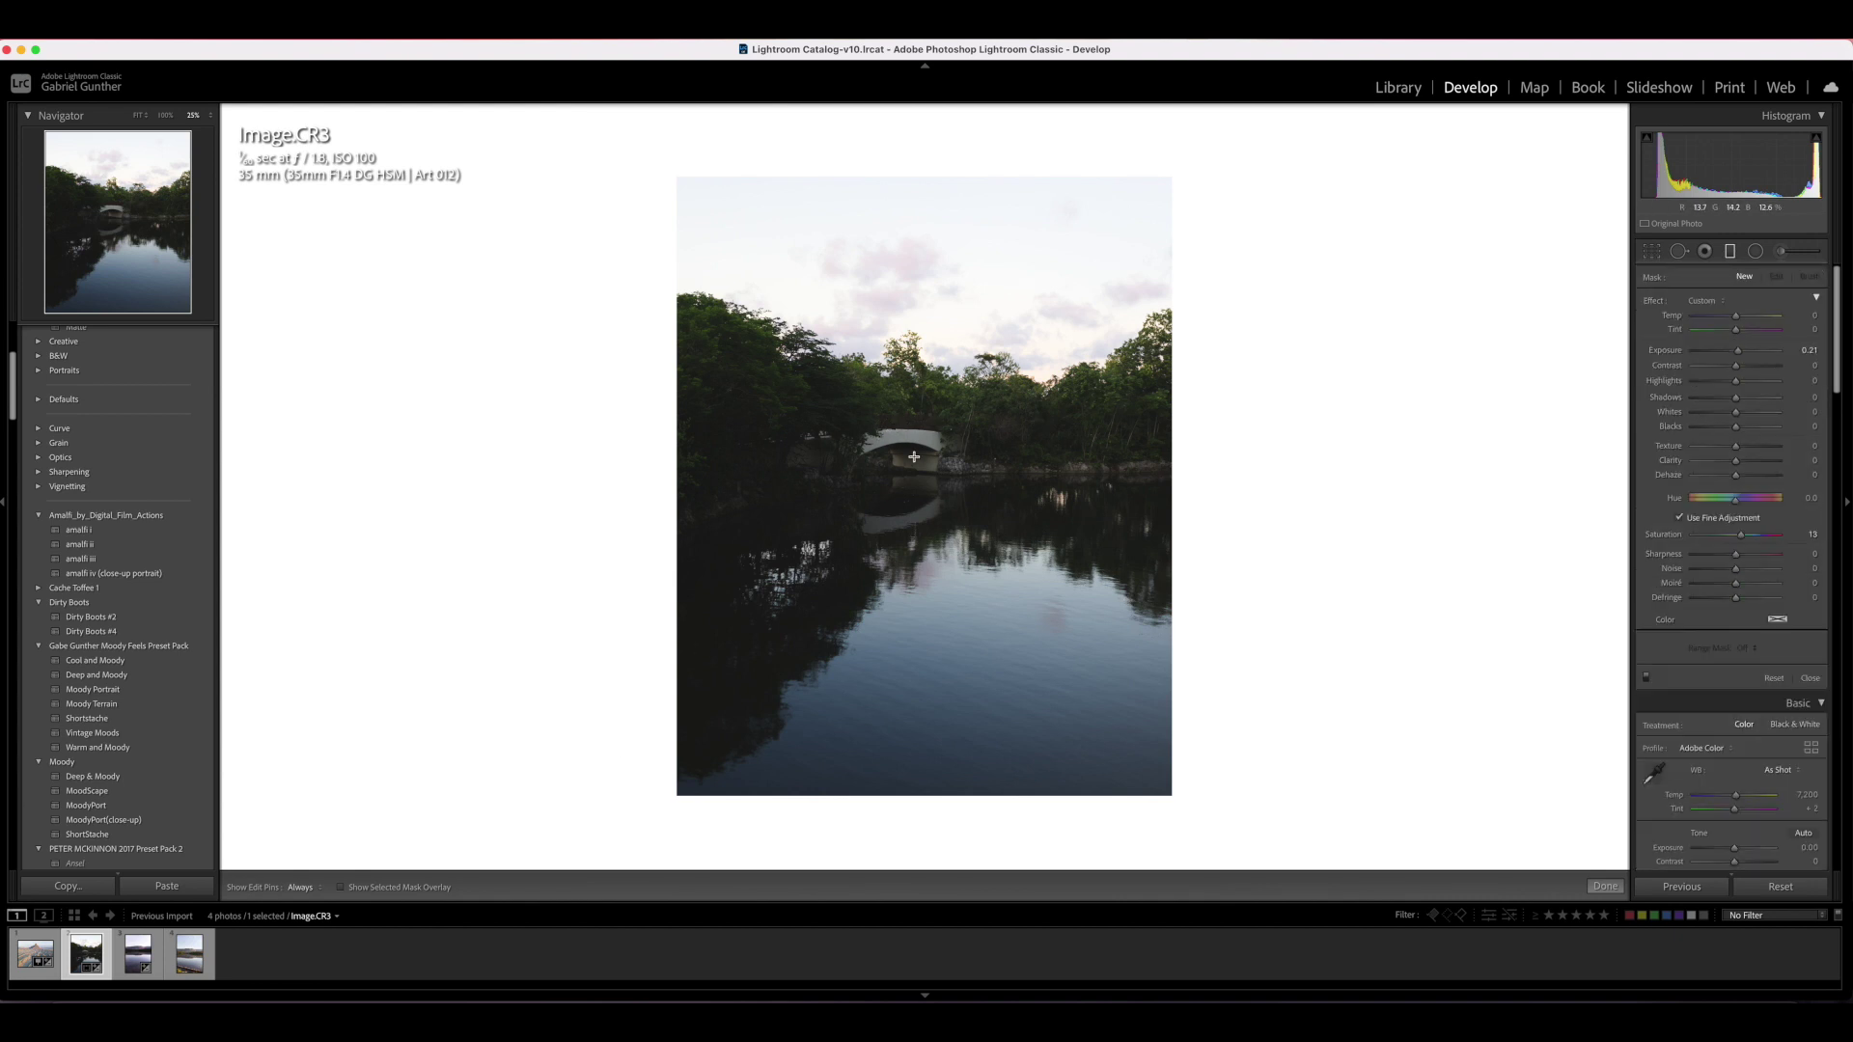
drag(1162, 819, 911, 280)
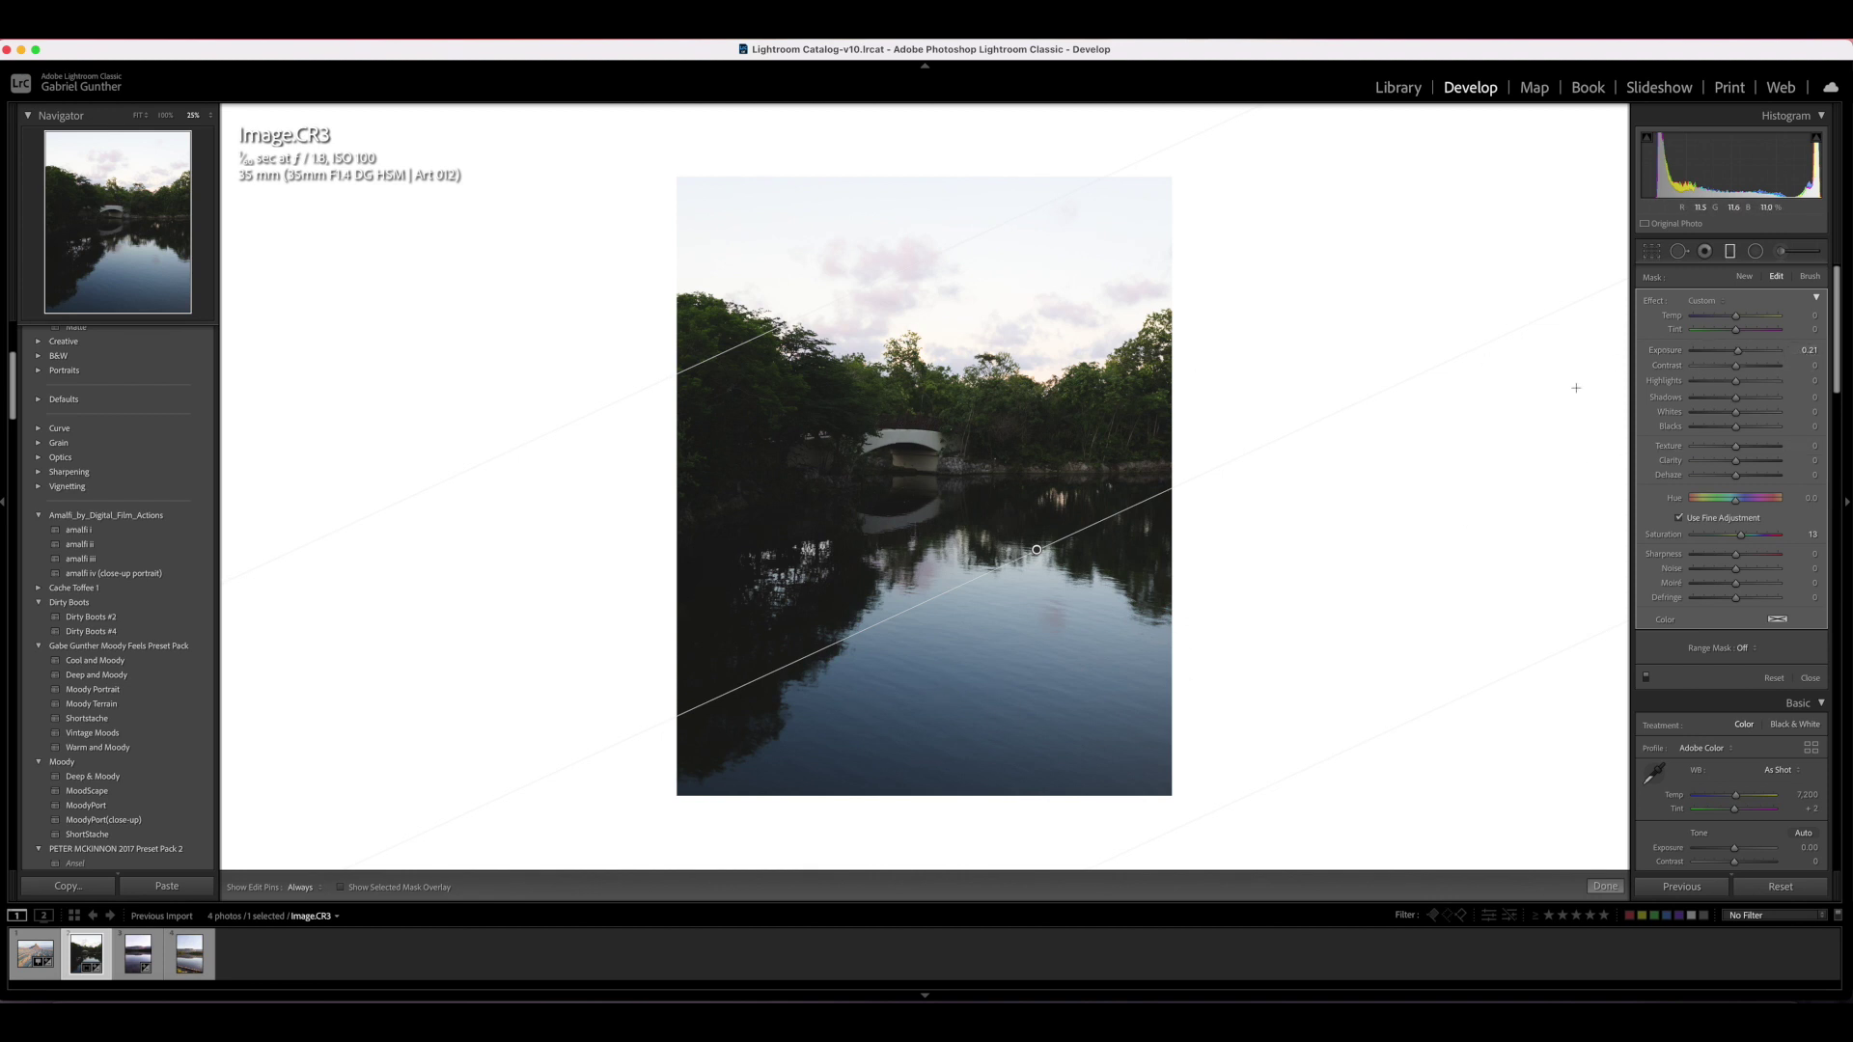
drag(1734, 355, 1705, 357)
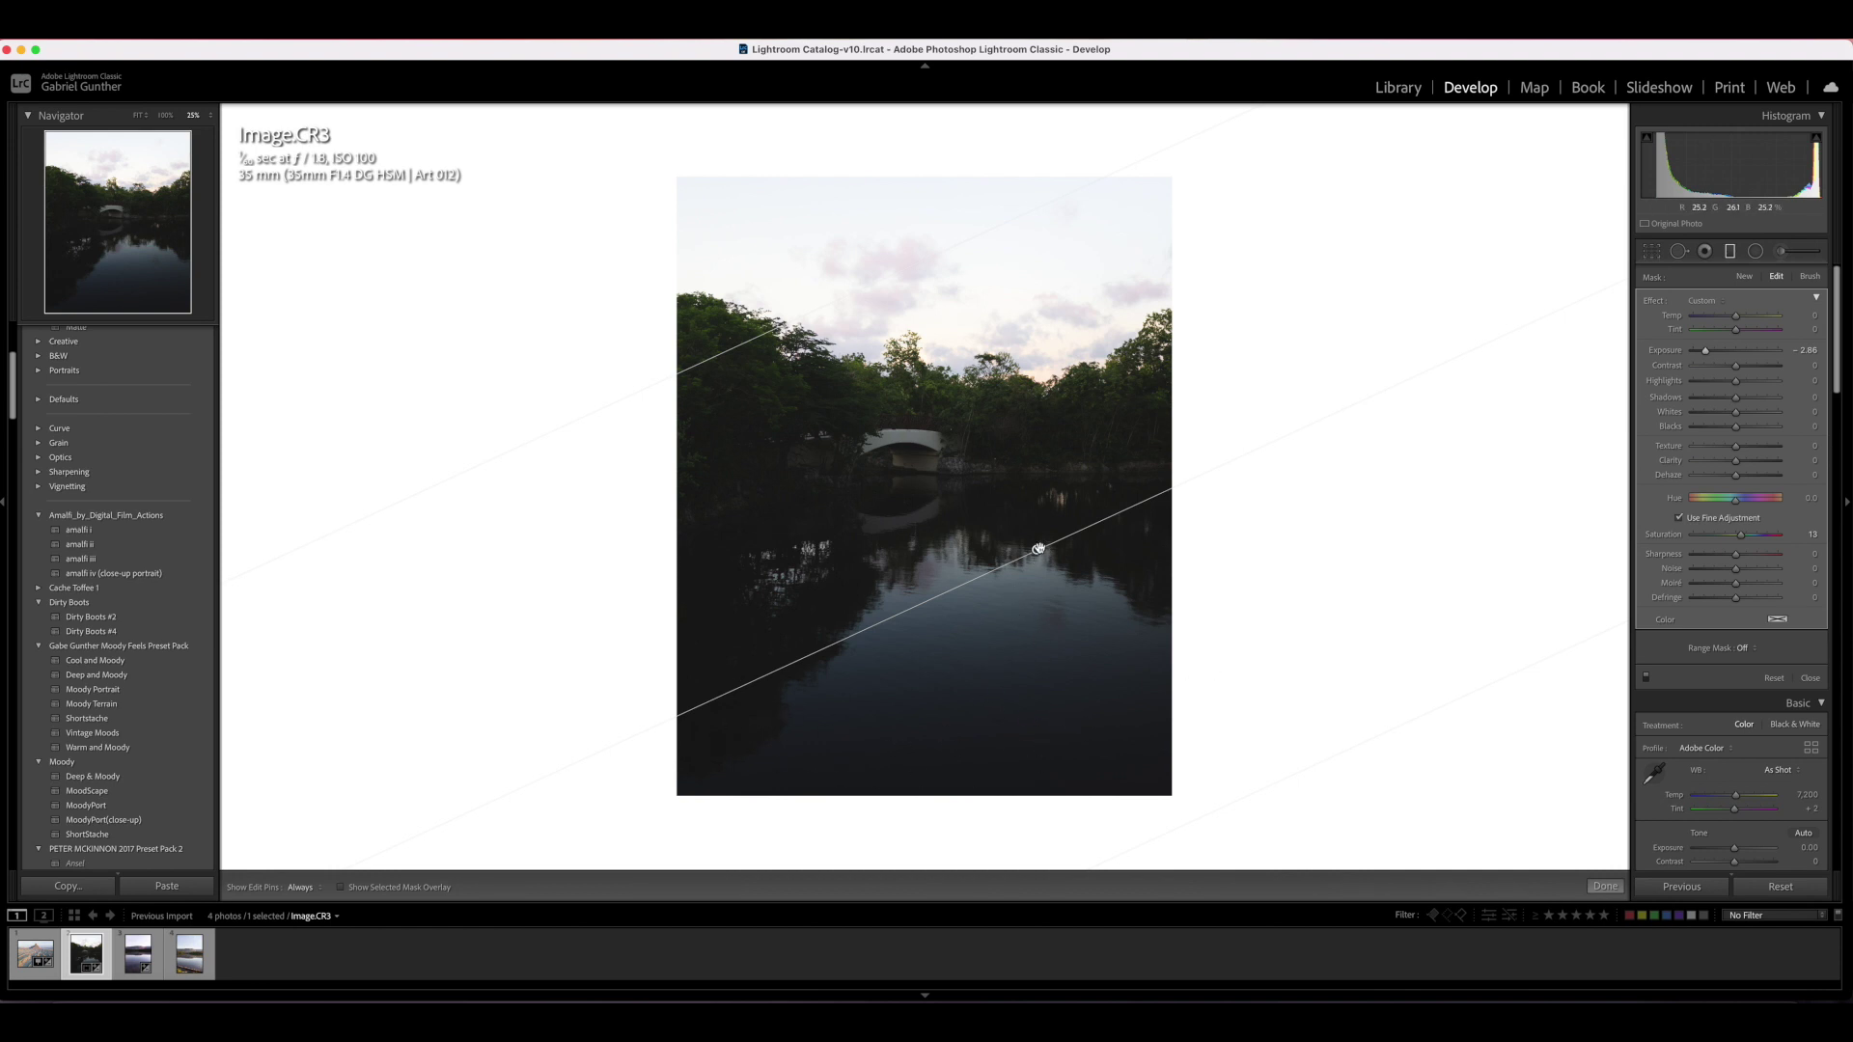
key(Delete)
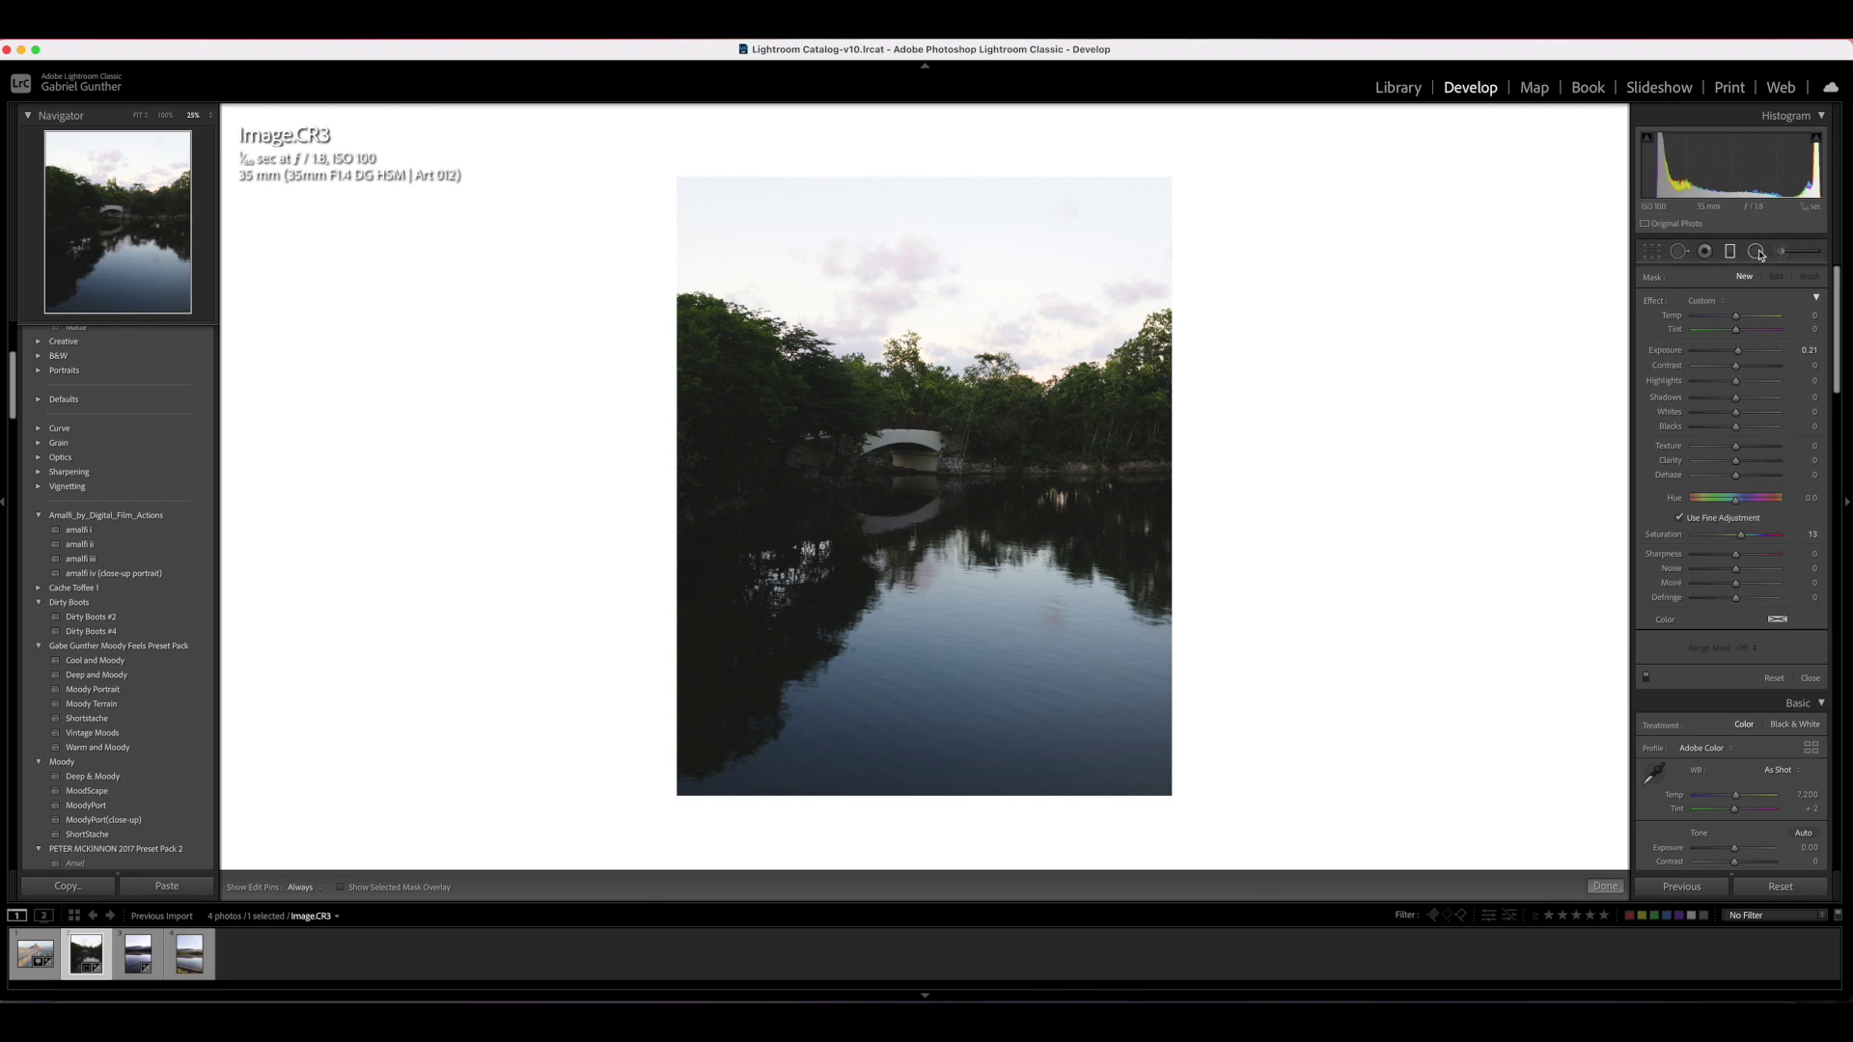
Try a radial filter centred above the bridge with its Exposure set to -2.41, and delete it
click(1756, 251)
drag(812, 395, 1173, 709)
drag(815, 393, 947, 408)
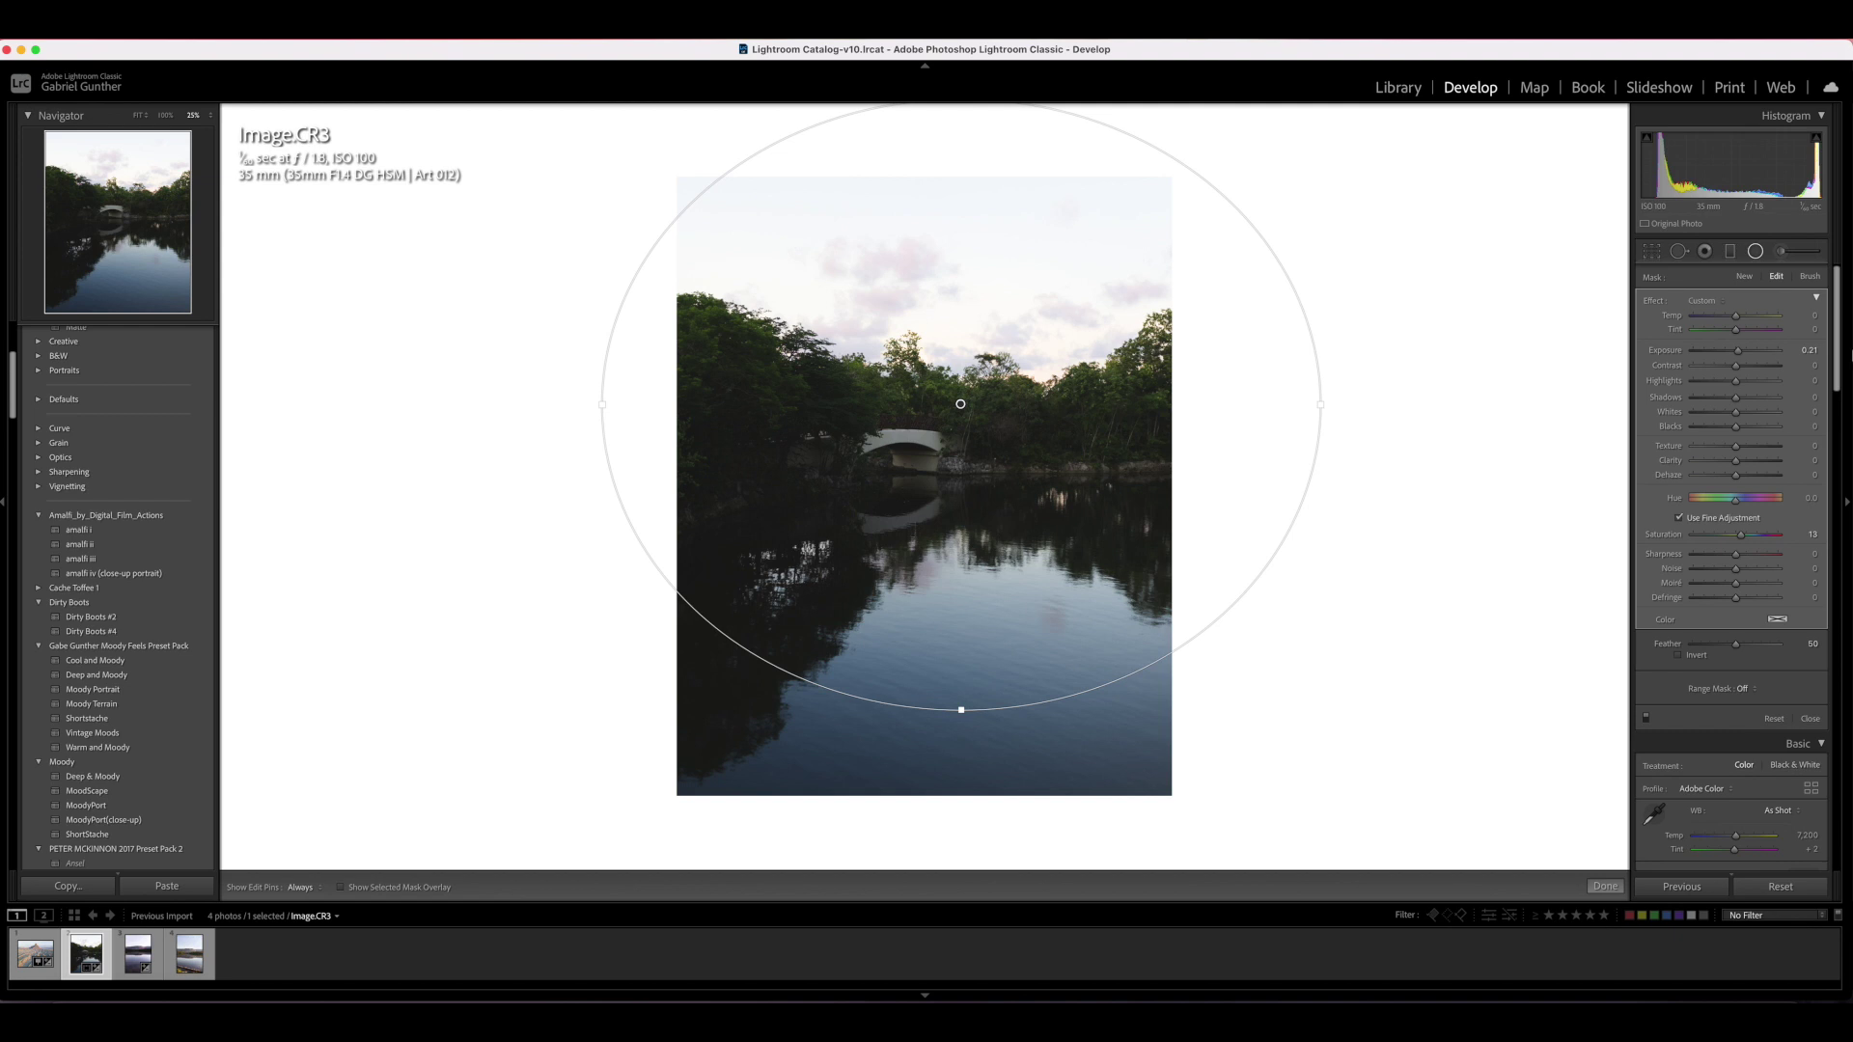
drag(1737, 350, 1721, 365)
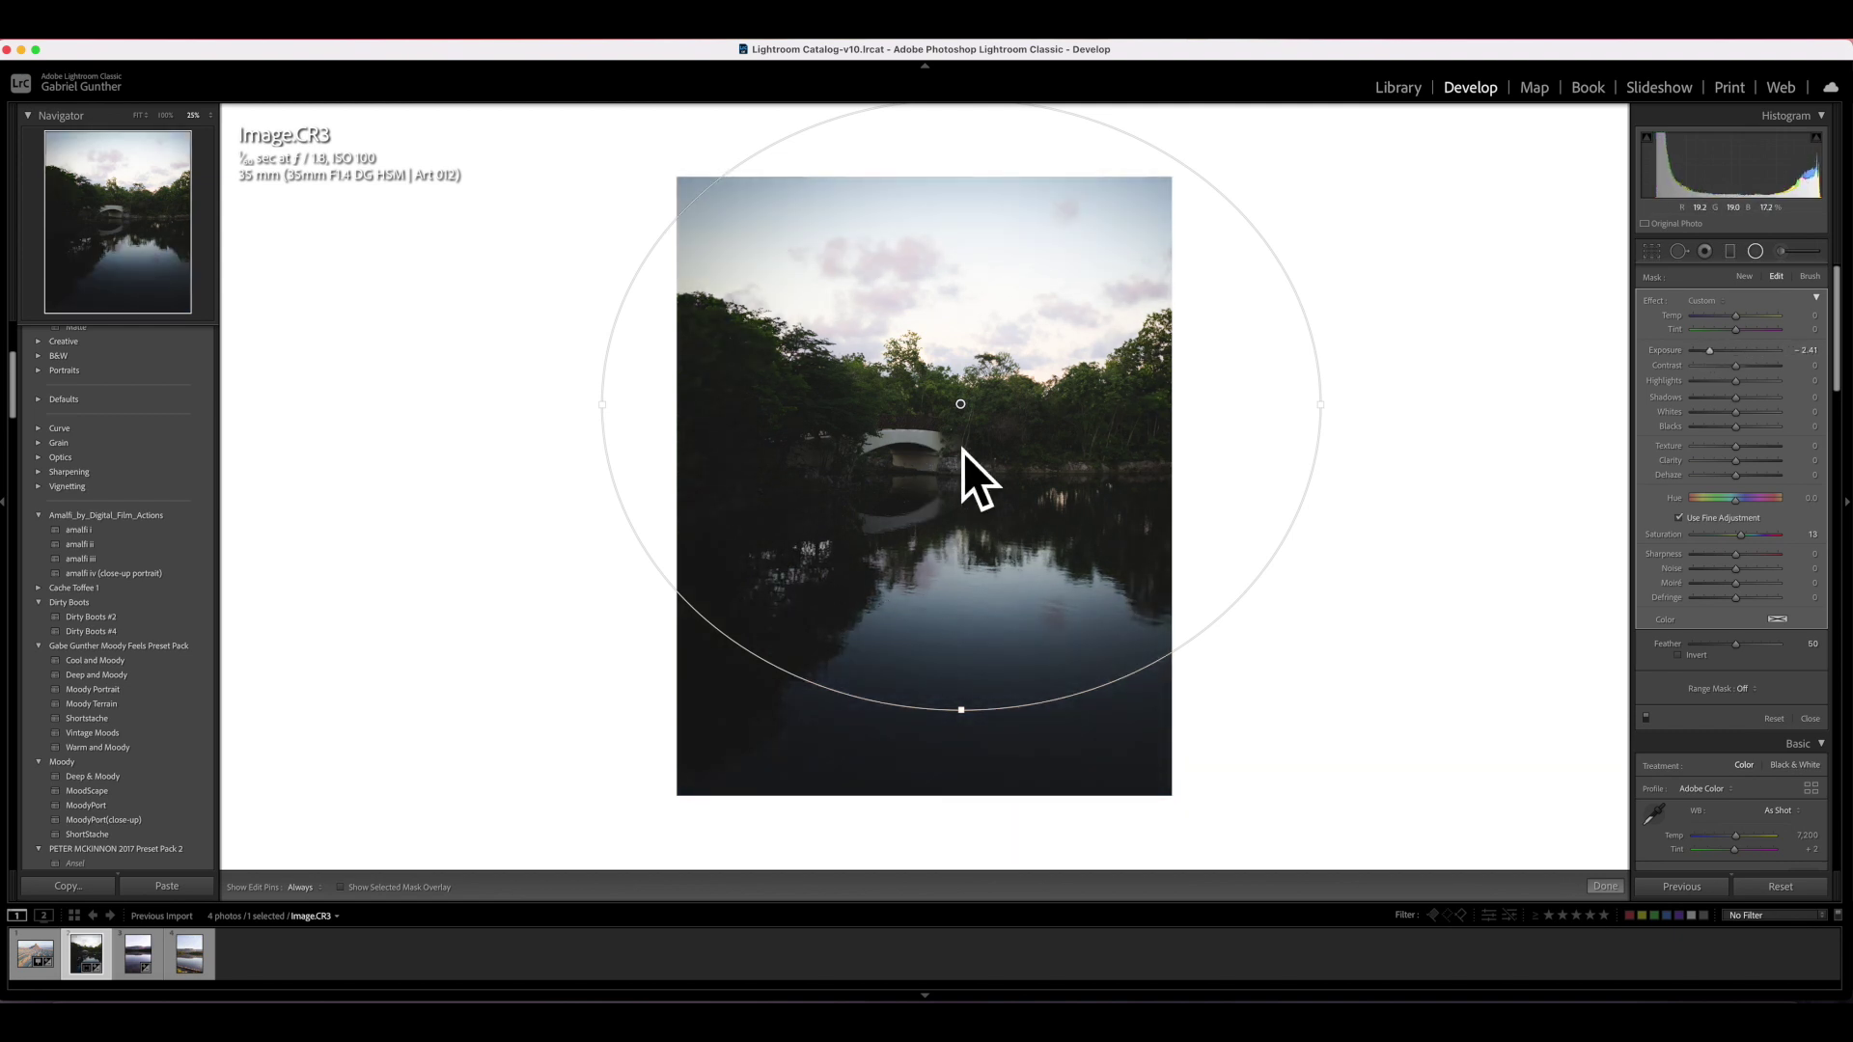
key(Delete)
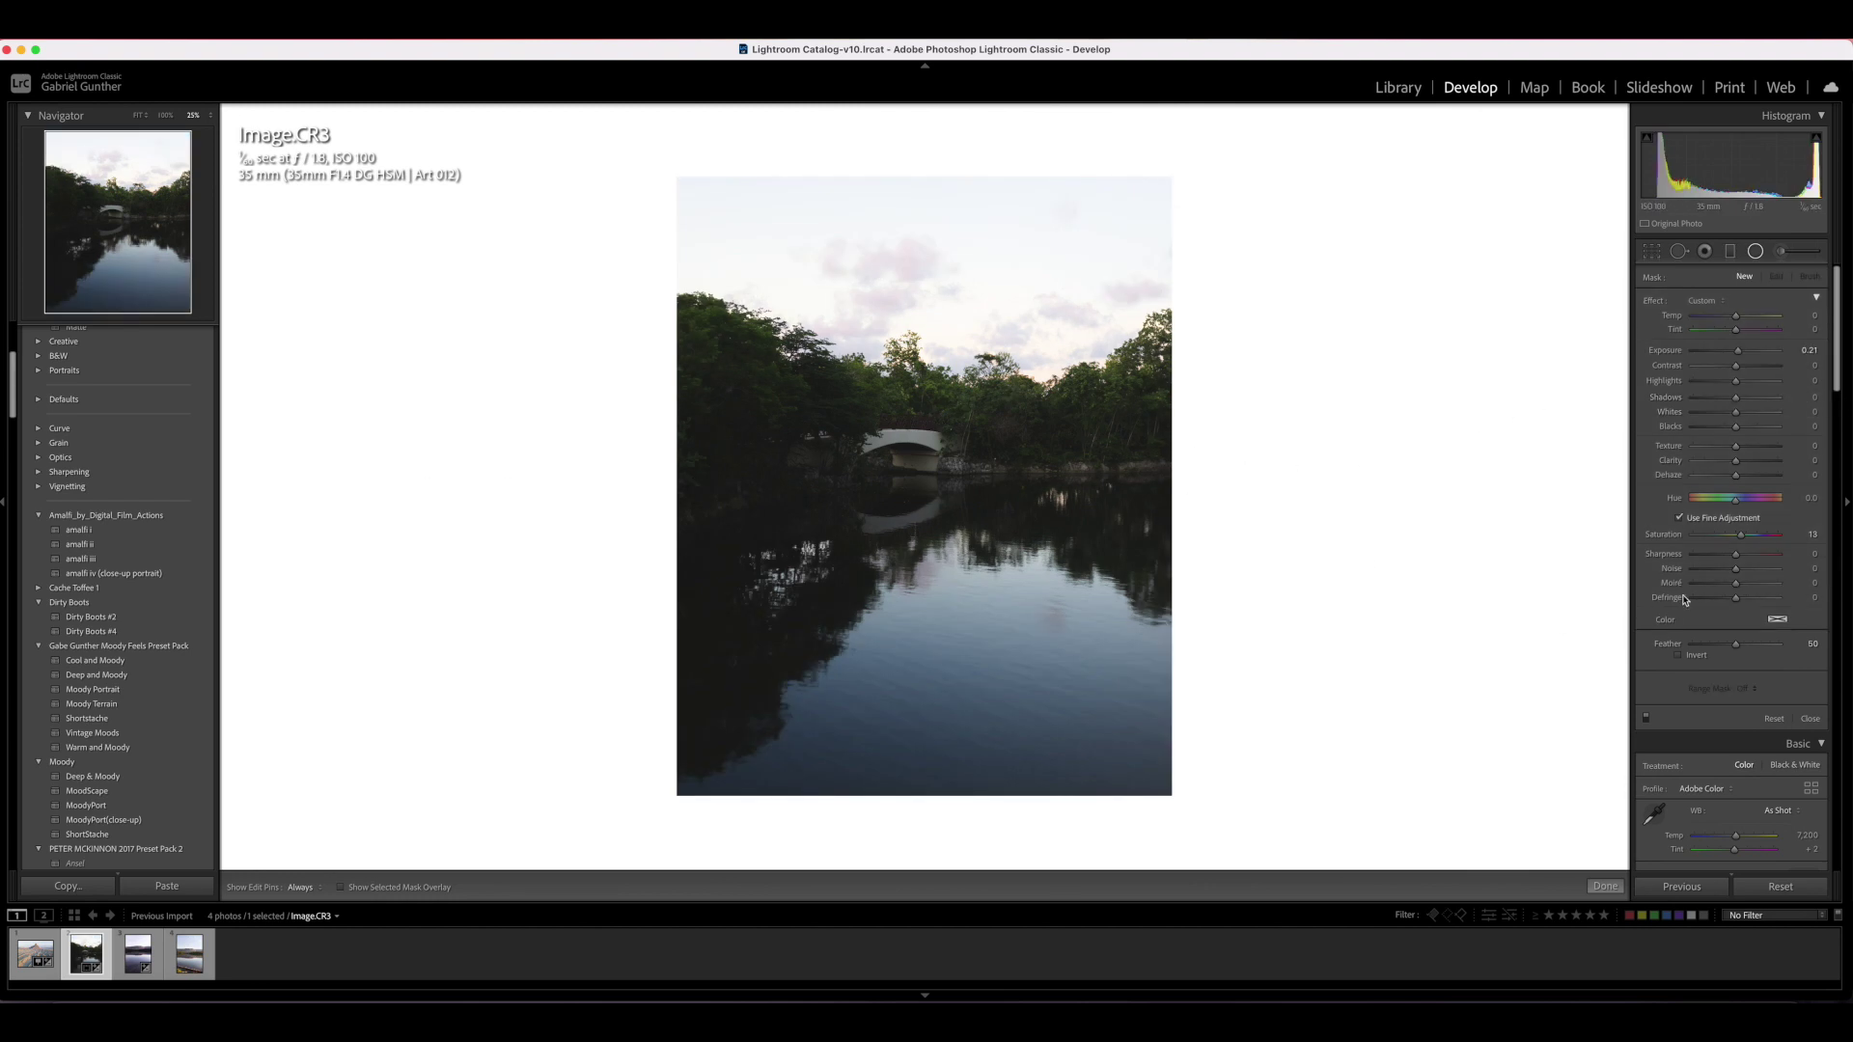
Try a large inverted radial filter centred on the bridge with its Exposure set to -2.17
drag(794, 309, 909, 419)
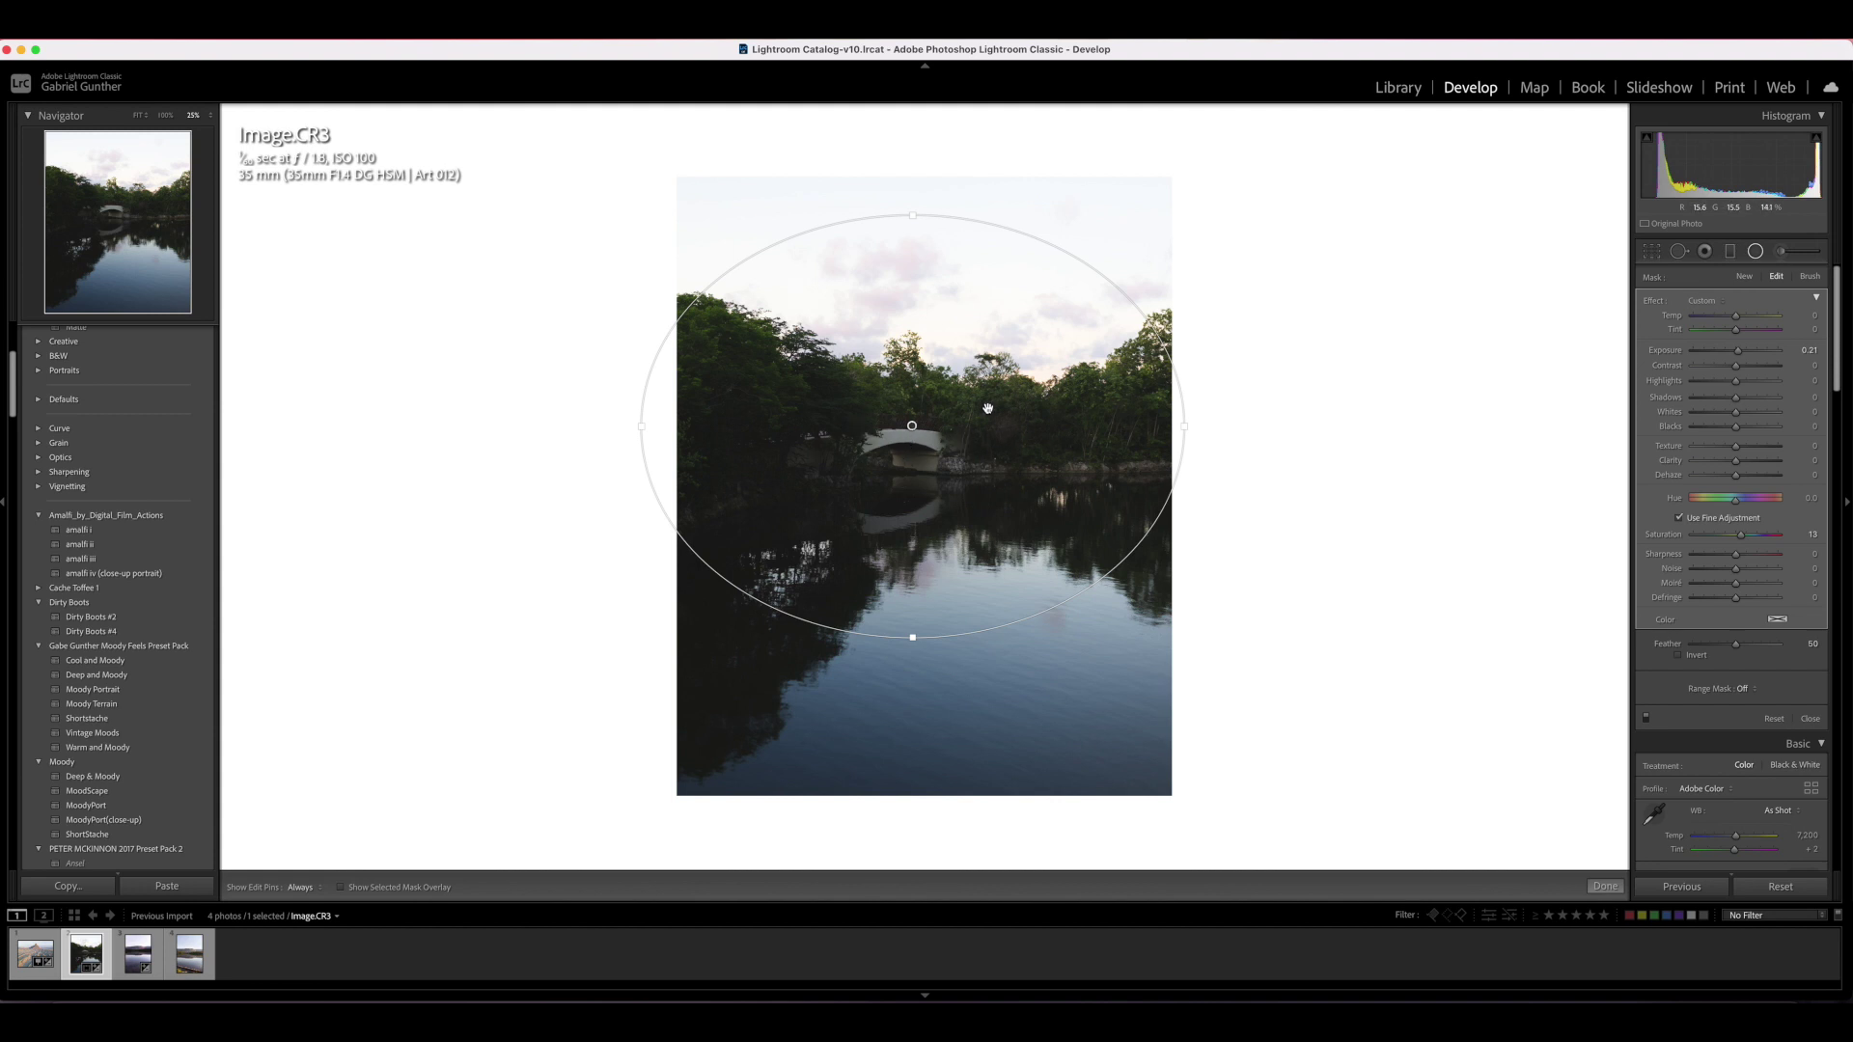
drag(1737, 350, 1714, 359)
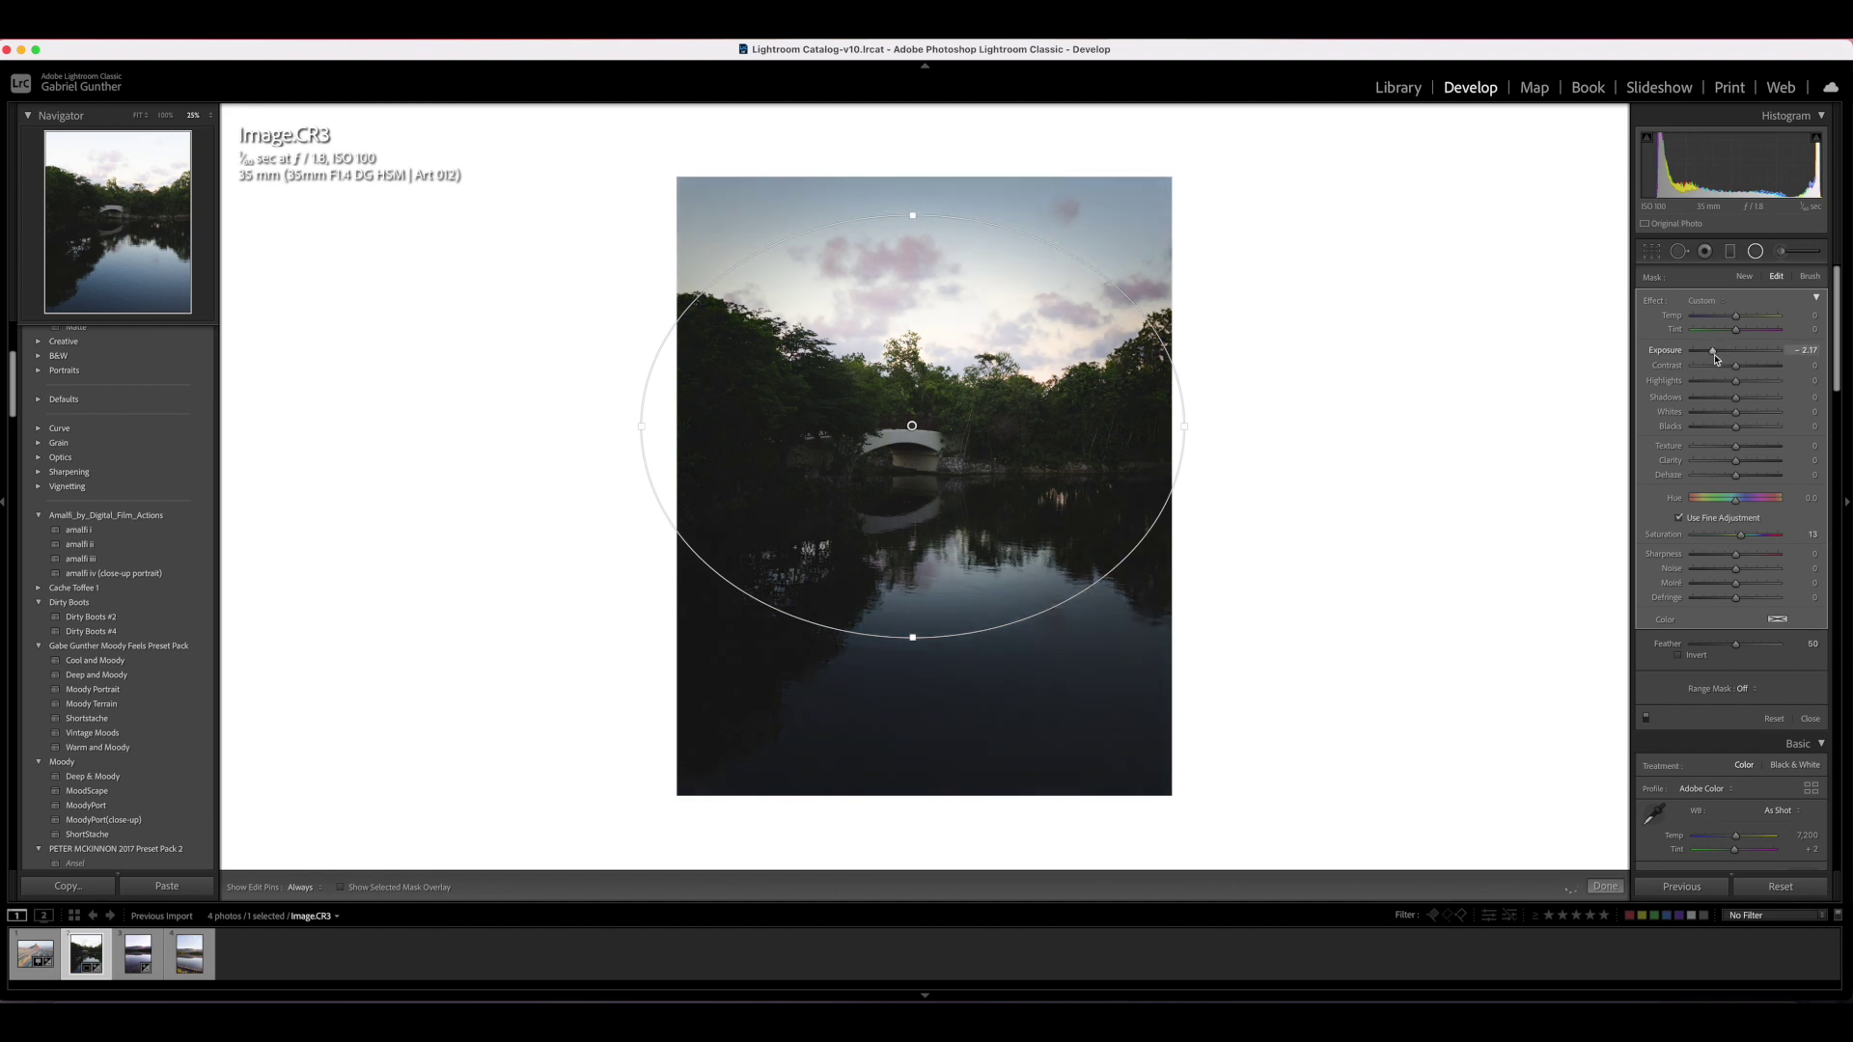
click(1680, 655)
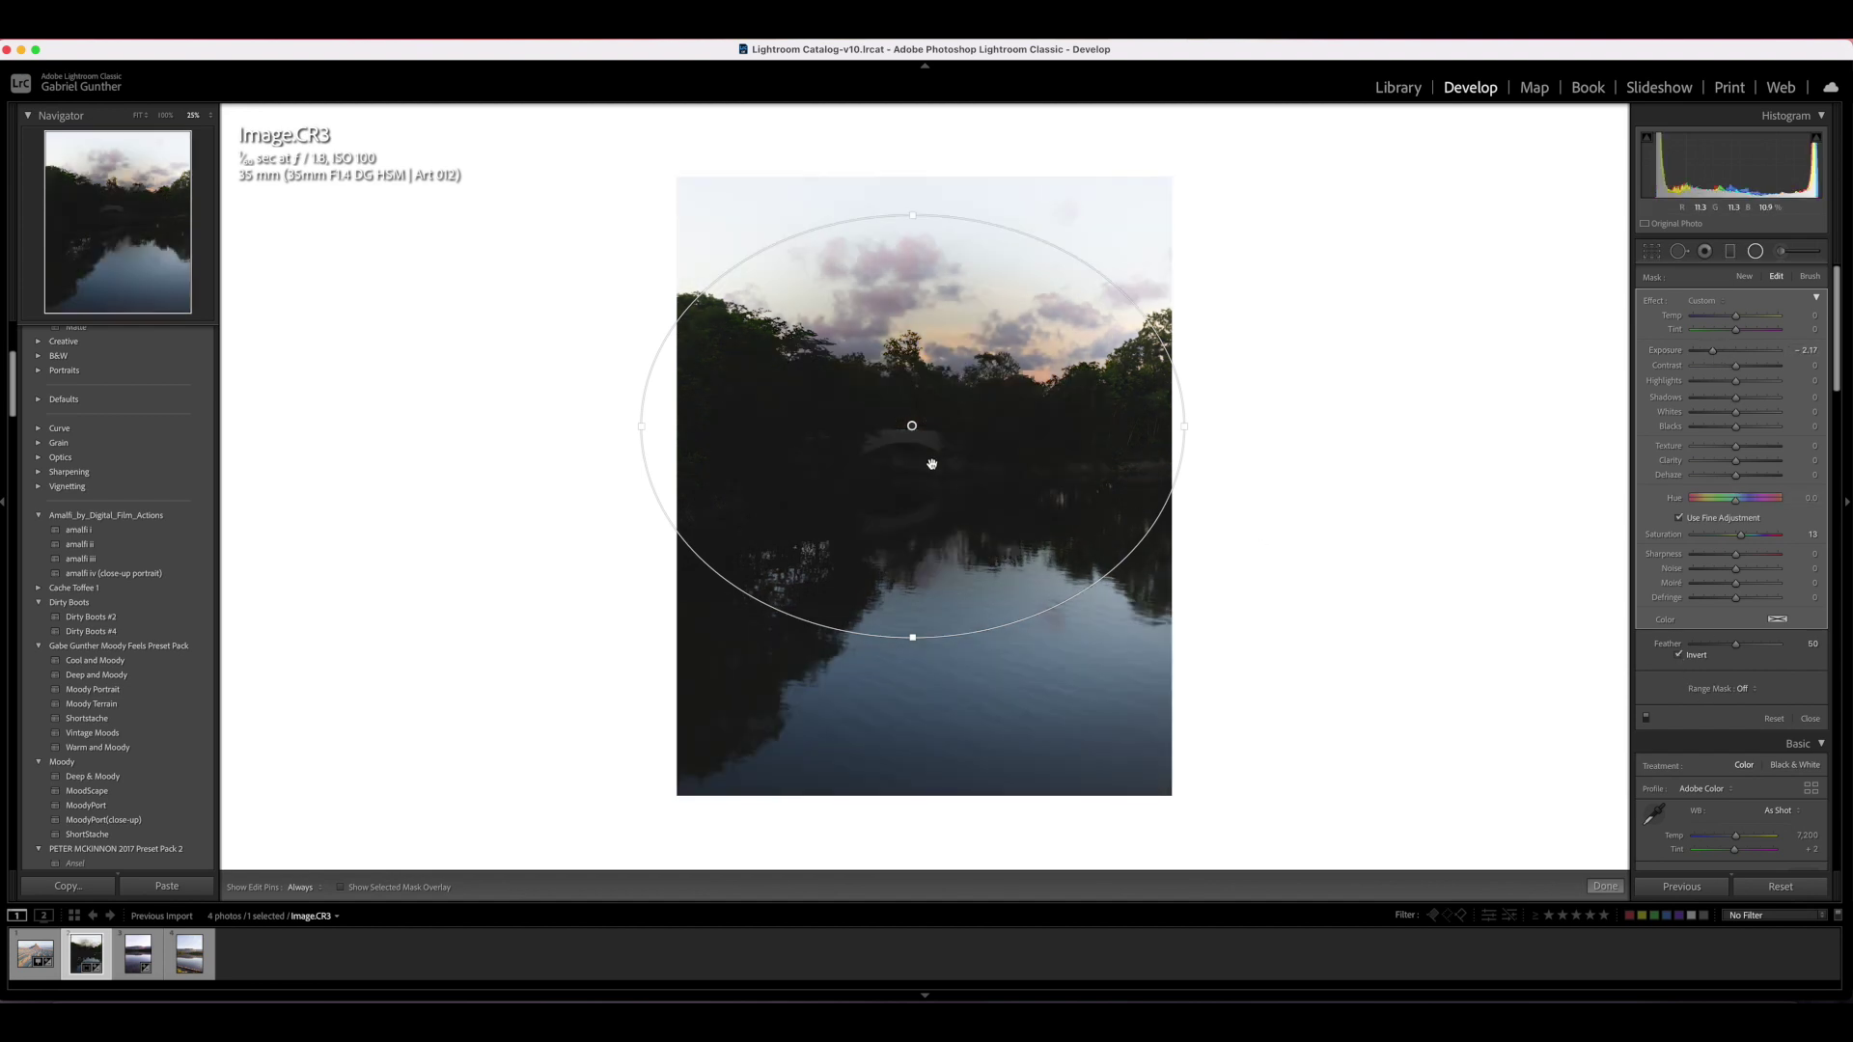
Restrict the radial filter with a Luminance range mask of 0/33 and Smoothness 41
click(1742, 689)
click(1758, 729)
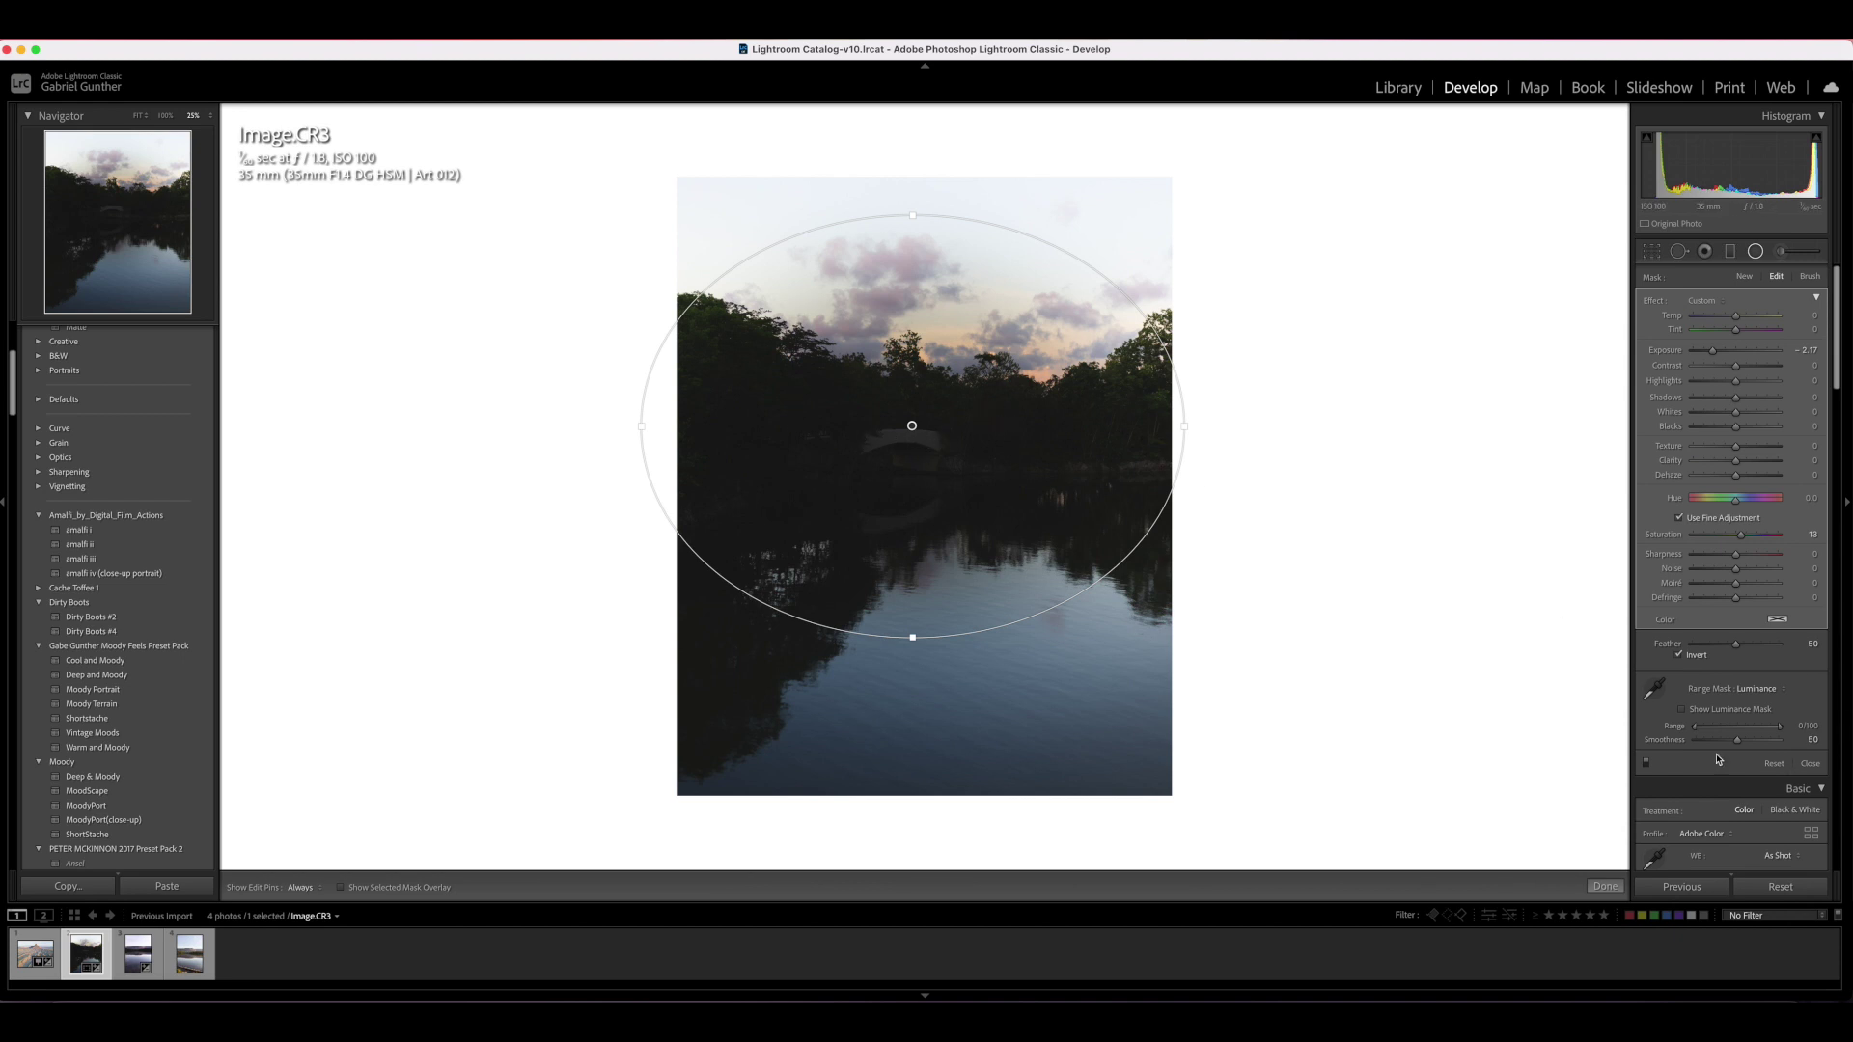
drag(1780, 731, 1719, 737)
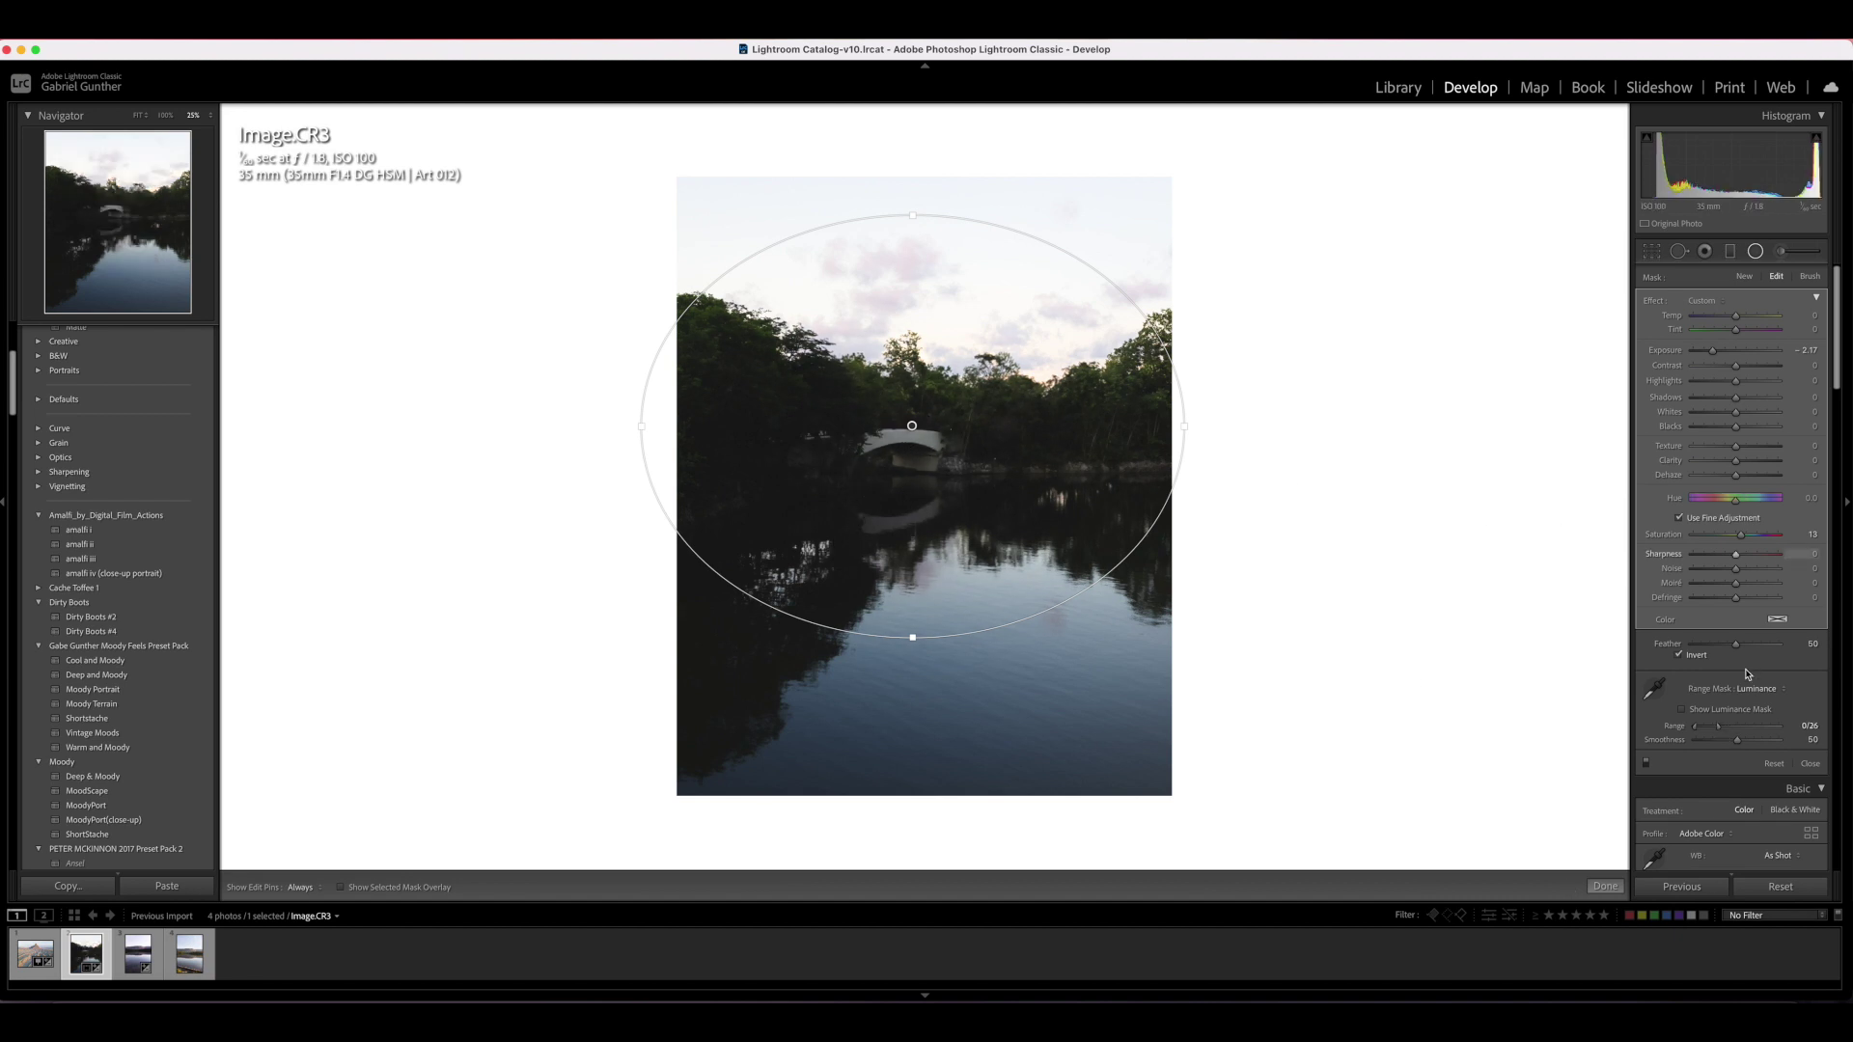
mouse_move(1722, 731)
mouse_down()
mouse_move(1748, 732)
mouse_move(1727, 734)
mouse_up()
mouse_move(1736, 739)
mouse_down()
mouse_move(1781, 742)
mouse_move(1728, 741)
mouse_up()
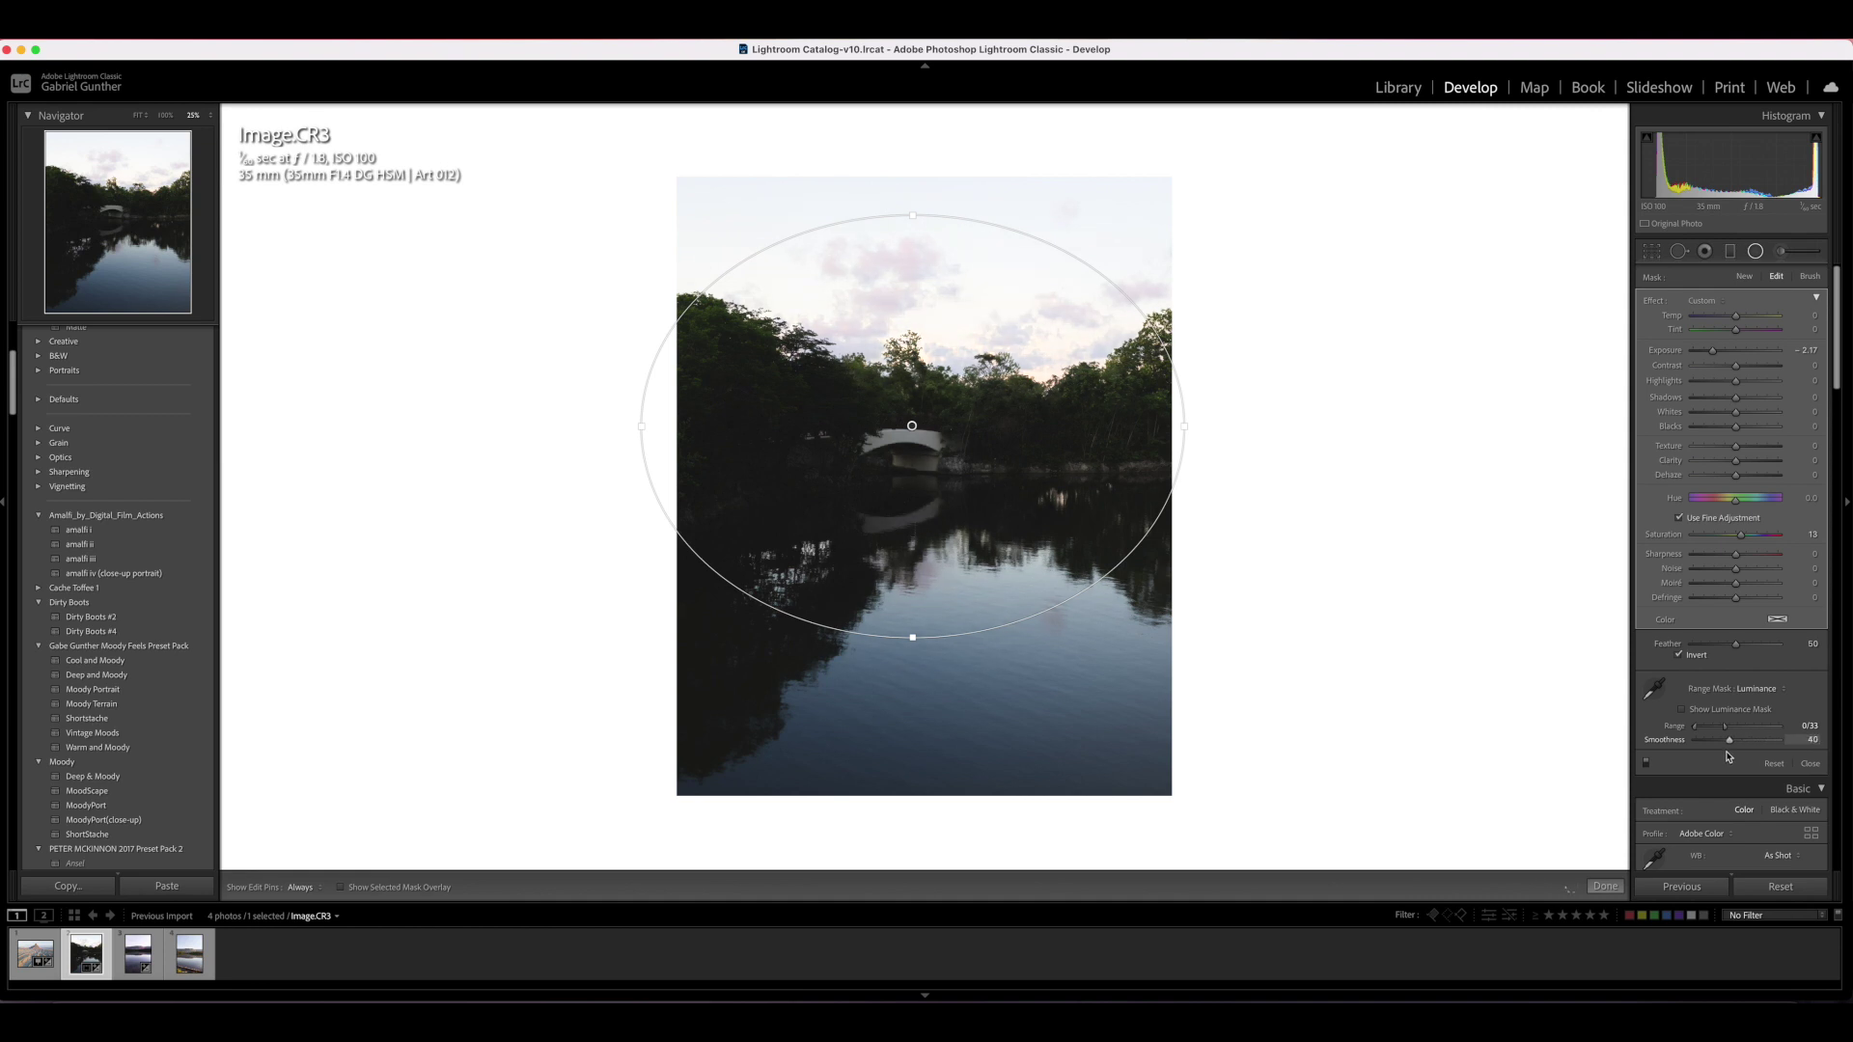
click(1602, 885)
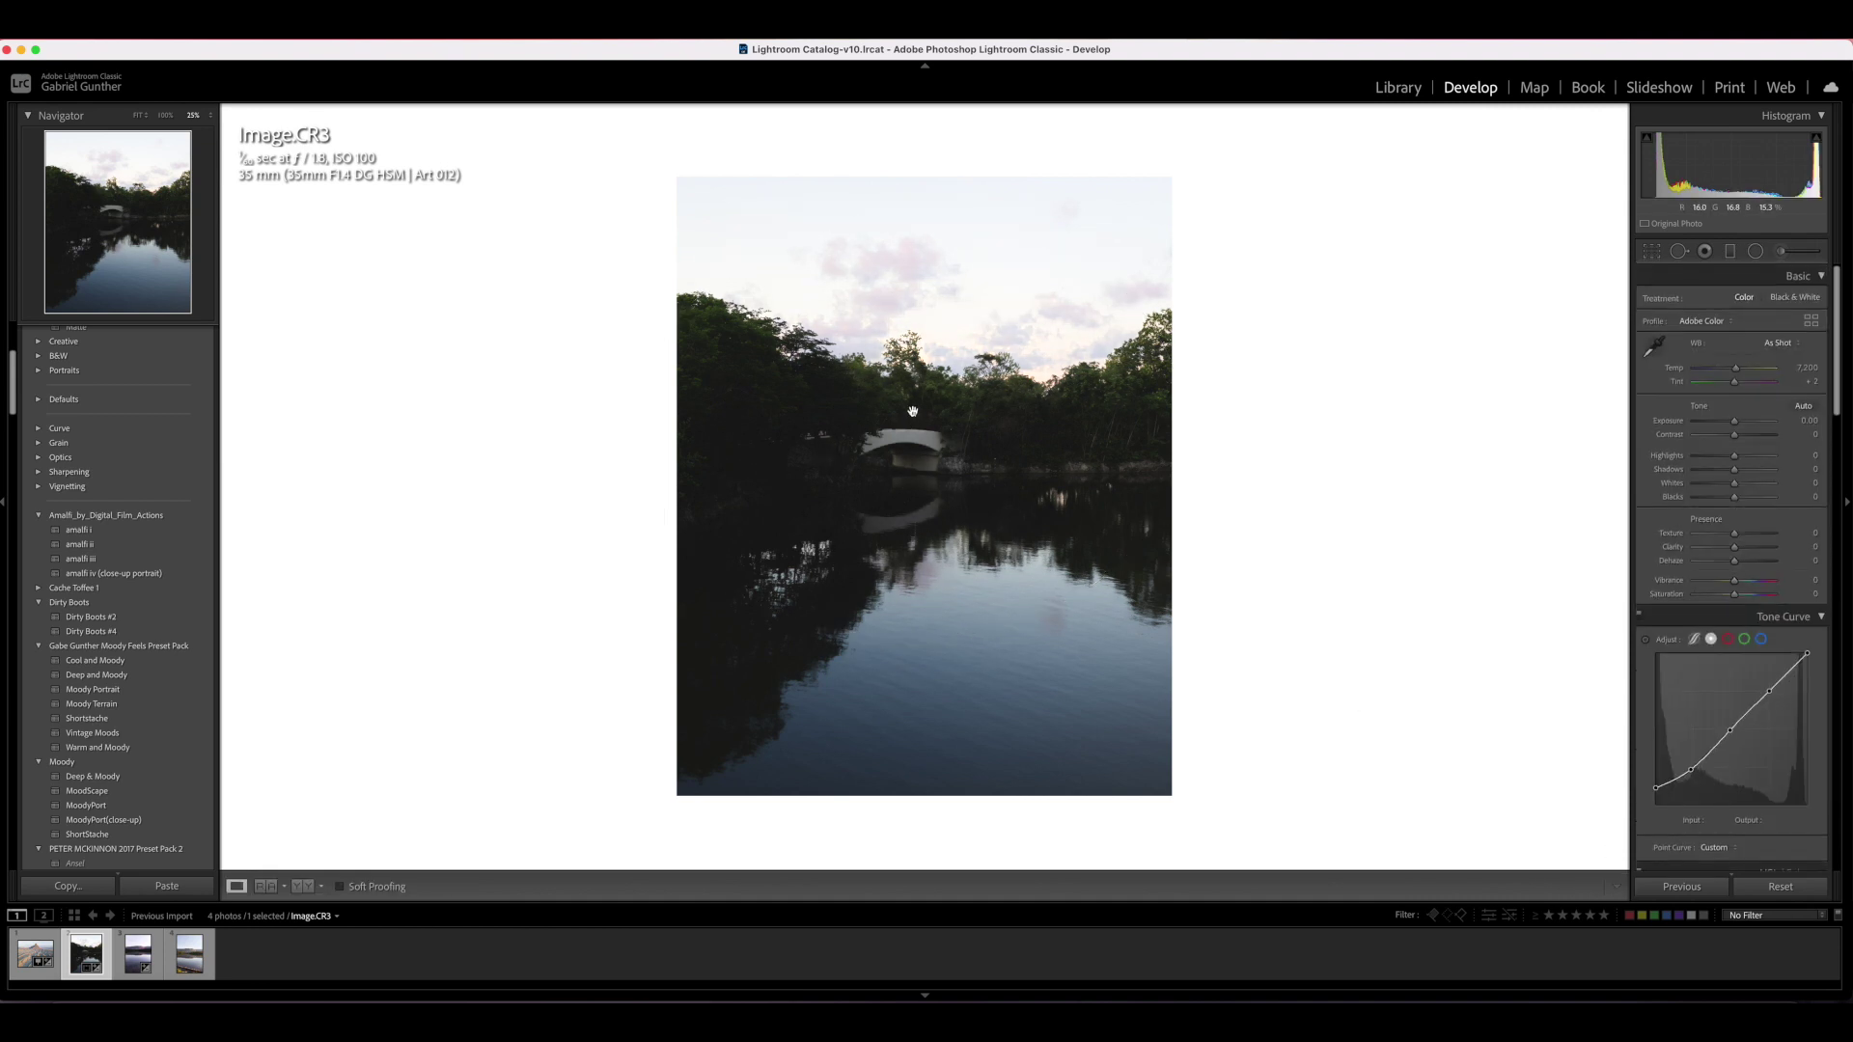
Reselect the radial filter over the bridge and delete it
click(1756, 251)
click(912, 426)
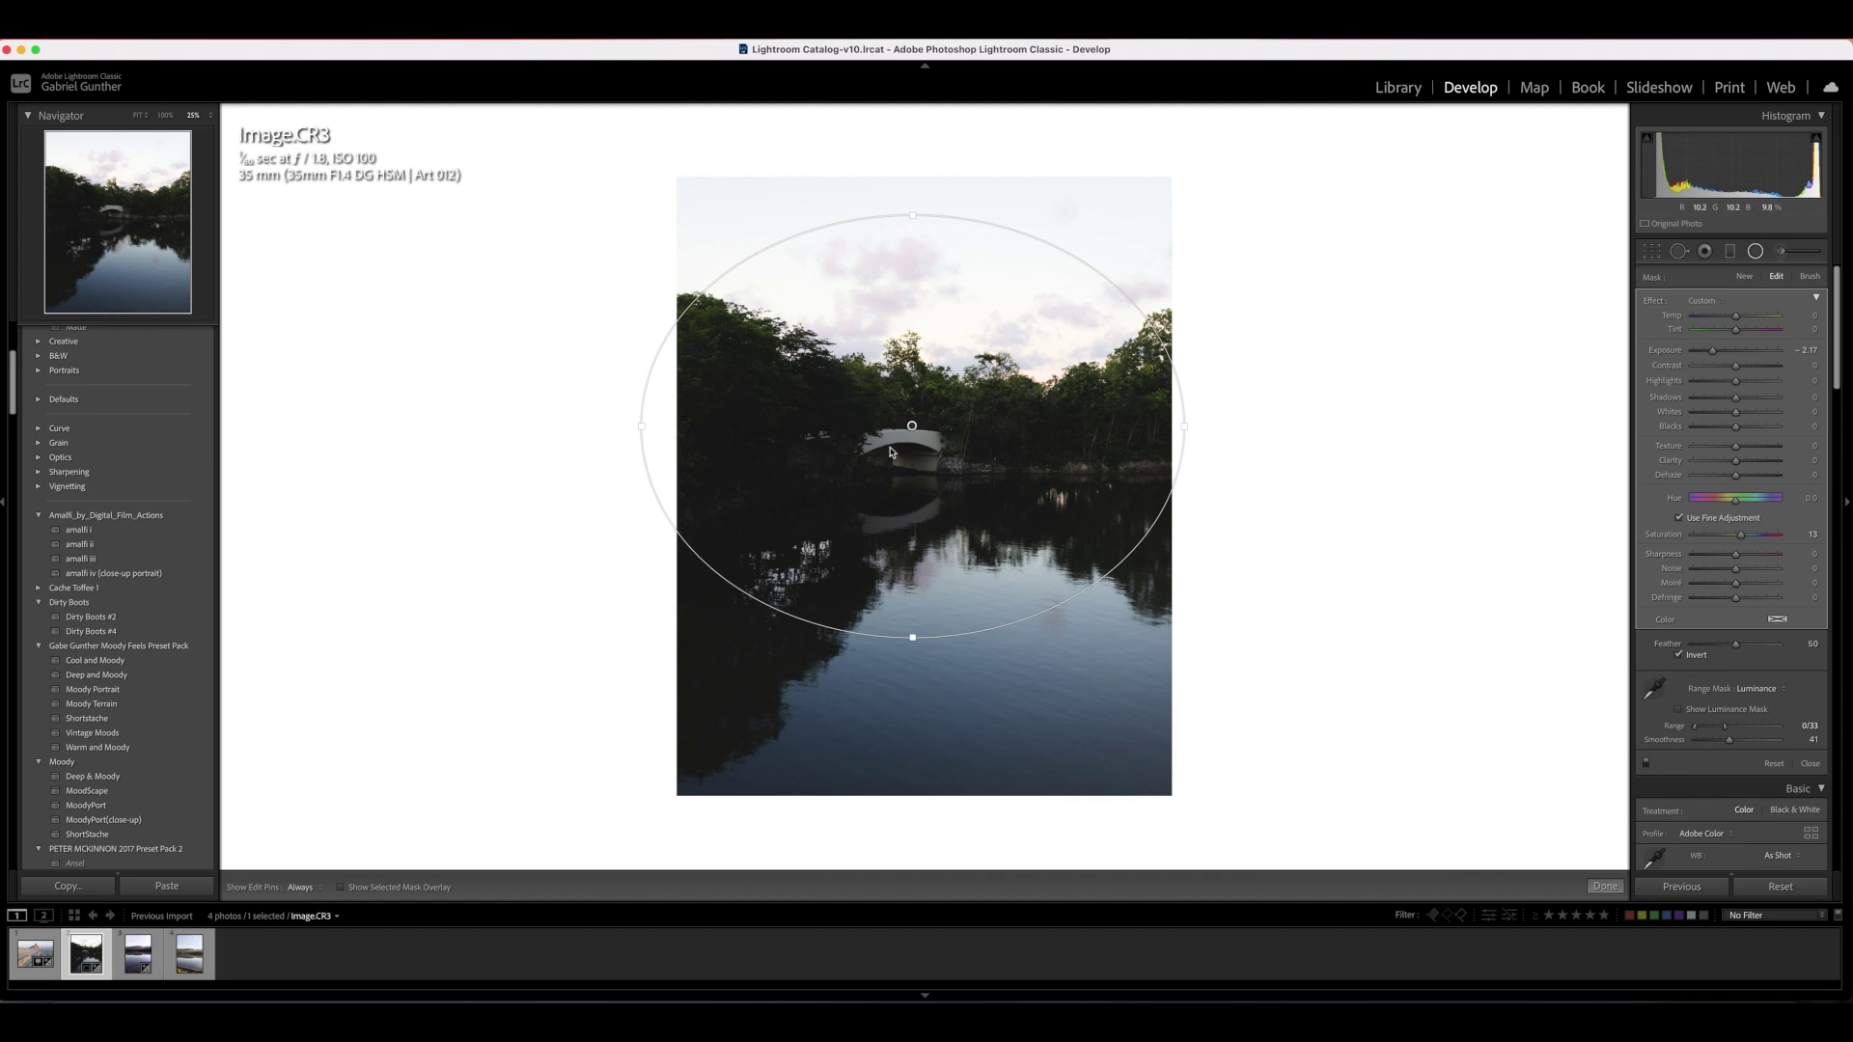
key(Delete)
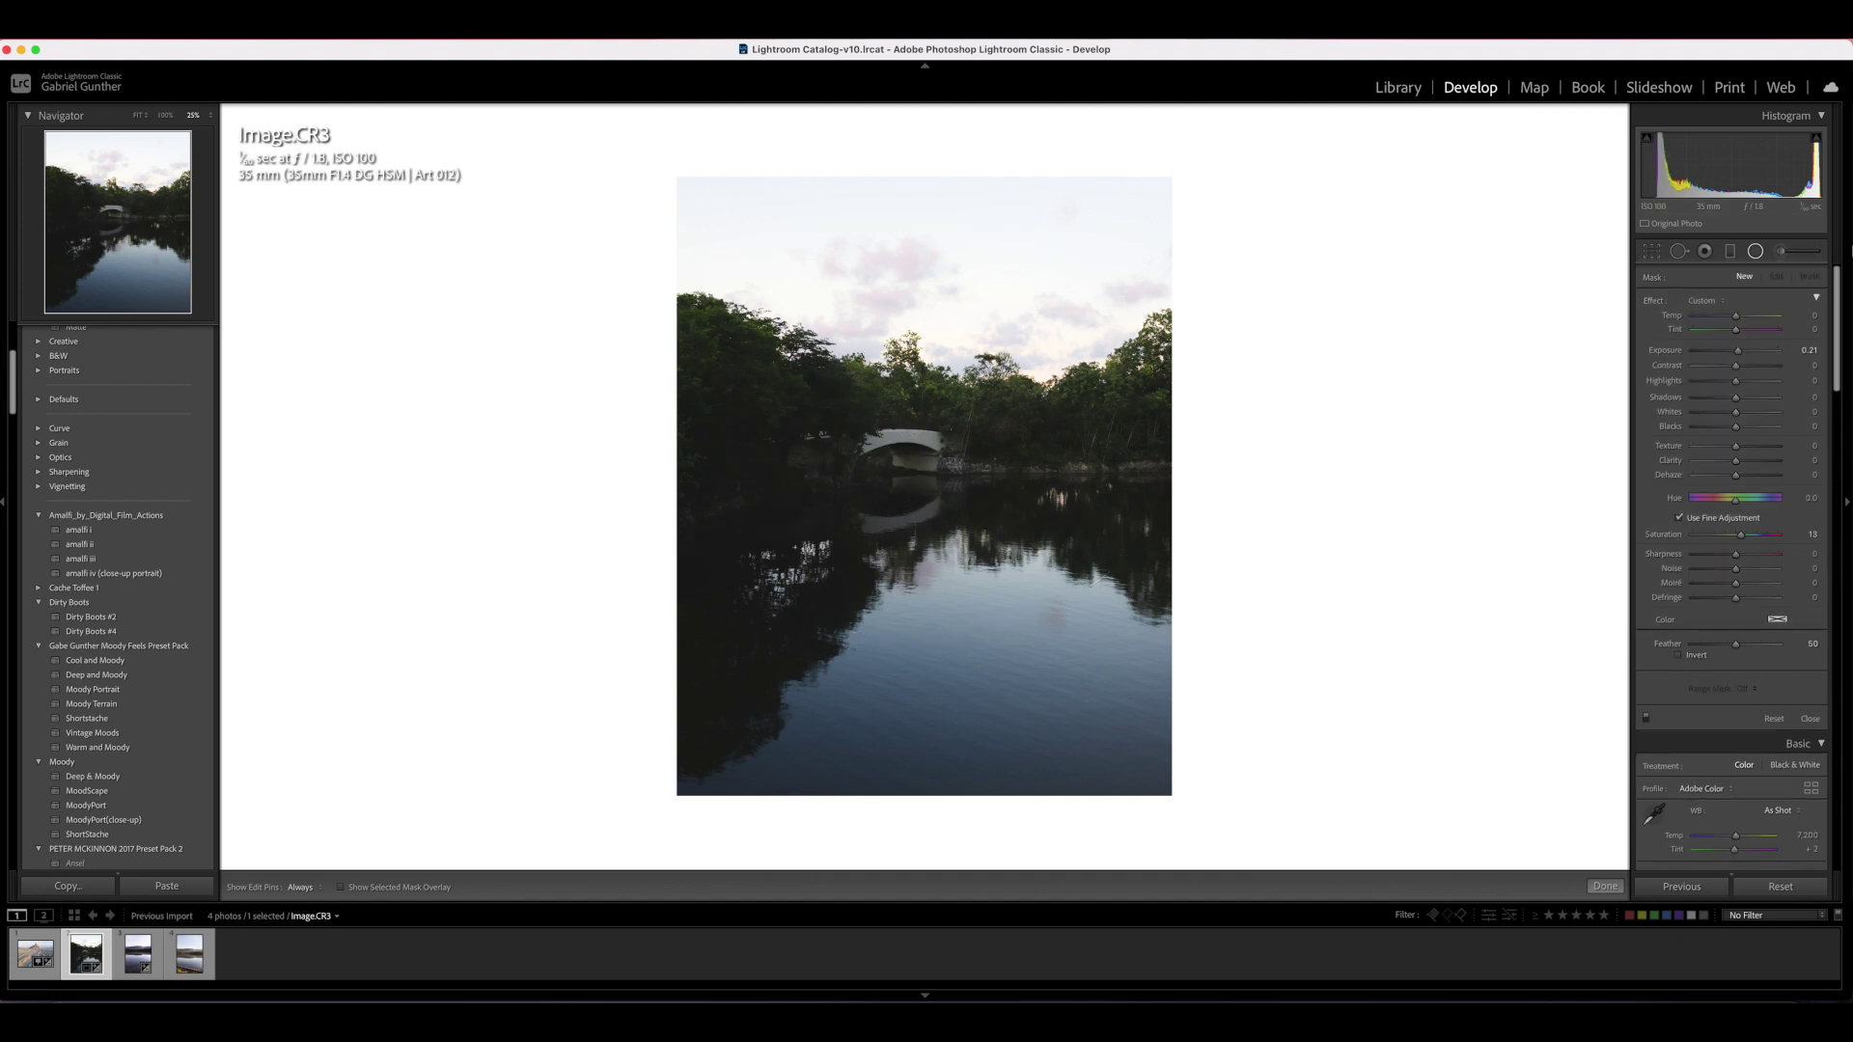
Try an adjustment brush stroke across the bridge with Exposure at 2.69, and delete it
click(1782, 253)
scroll(881, 440, down, 4)
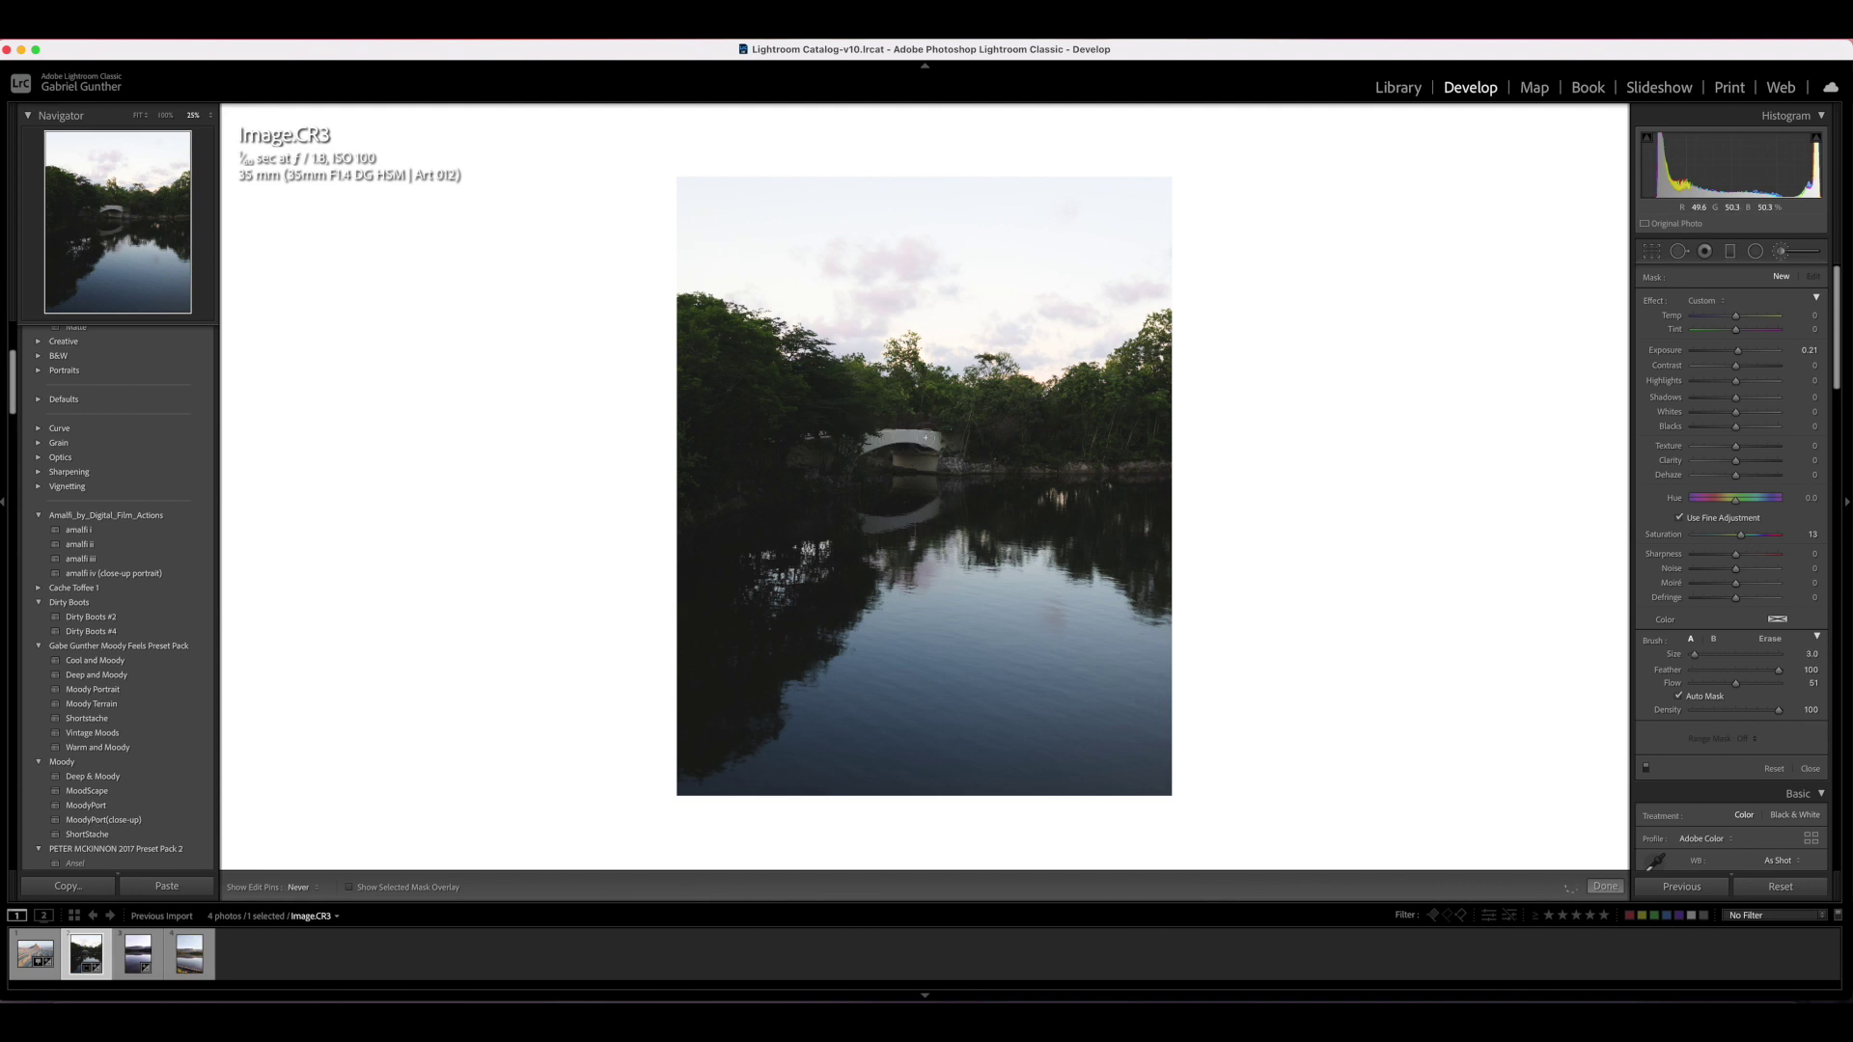
drag(879, 440, 926, 436)
mouse_move(1737, 350)
mouse_down()
mouse_move(1764, 355)
mouse_move(1673, 365)
mouse_move(1767, 365)
mouse_up()
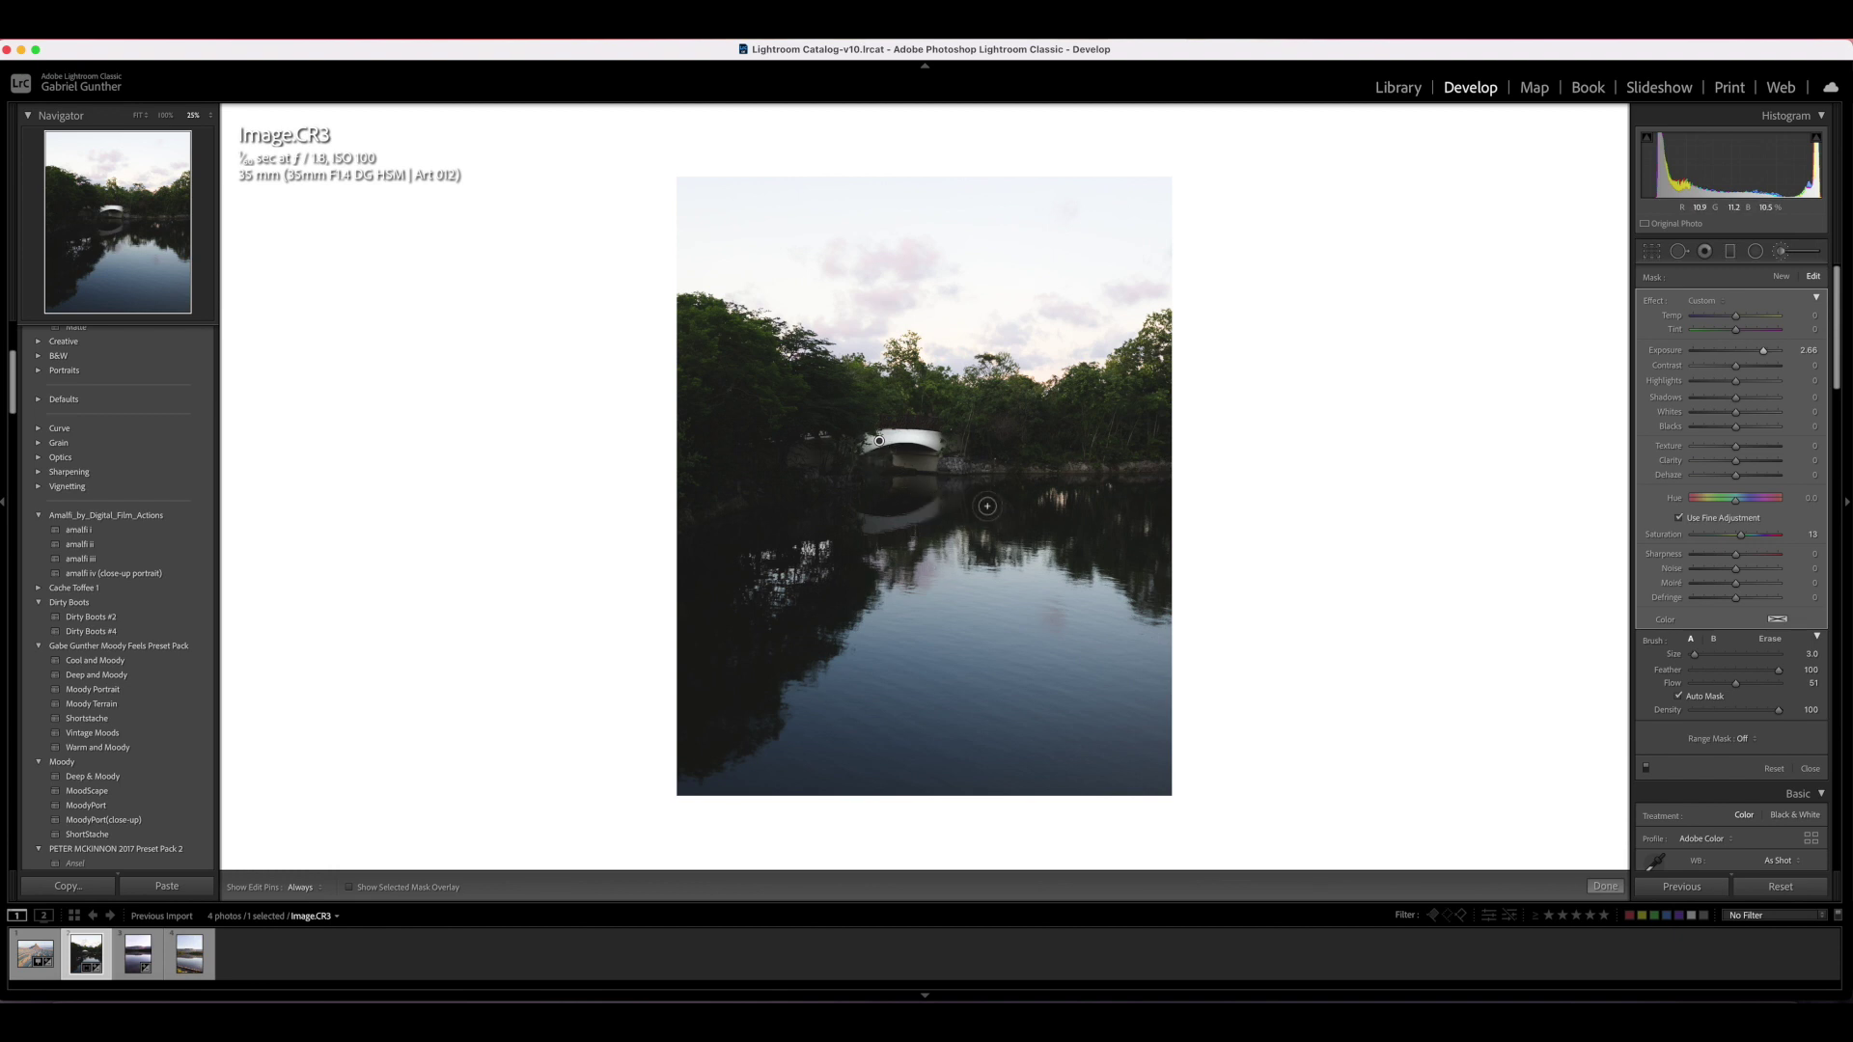
key(h)
click(941, 622)
drag(948, 629, 938, 650)
key(h)
key(Delete)
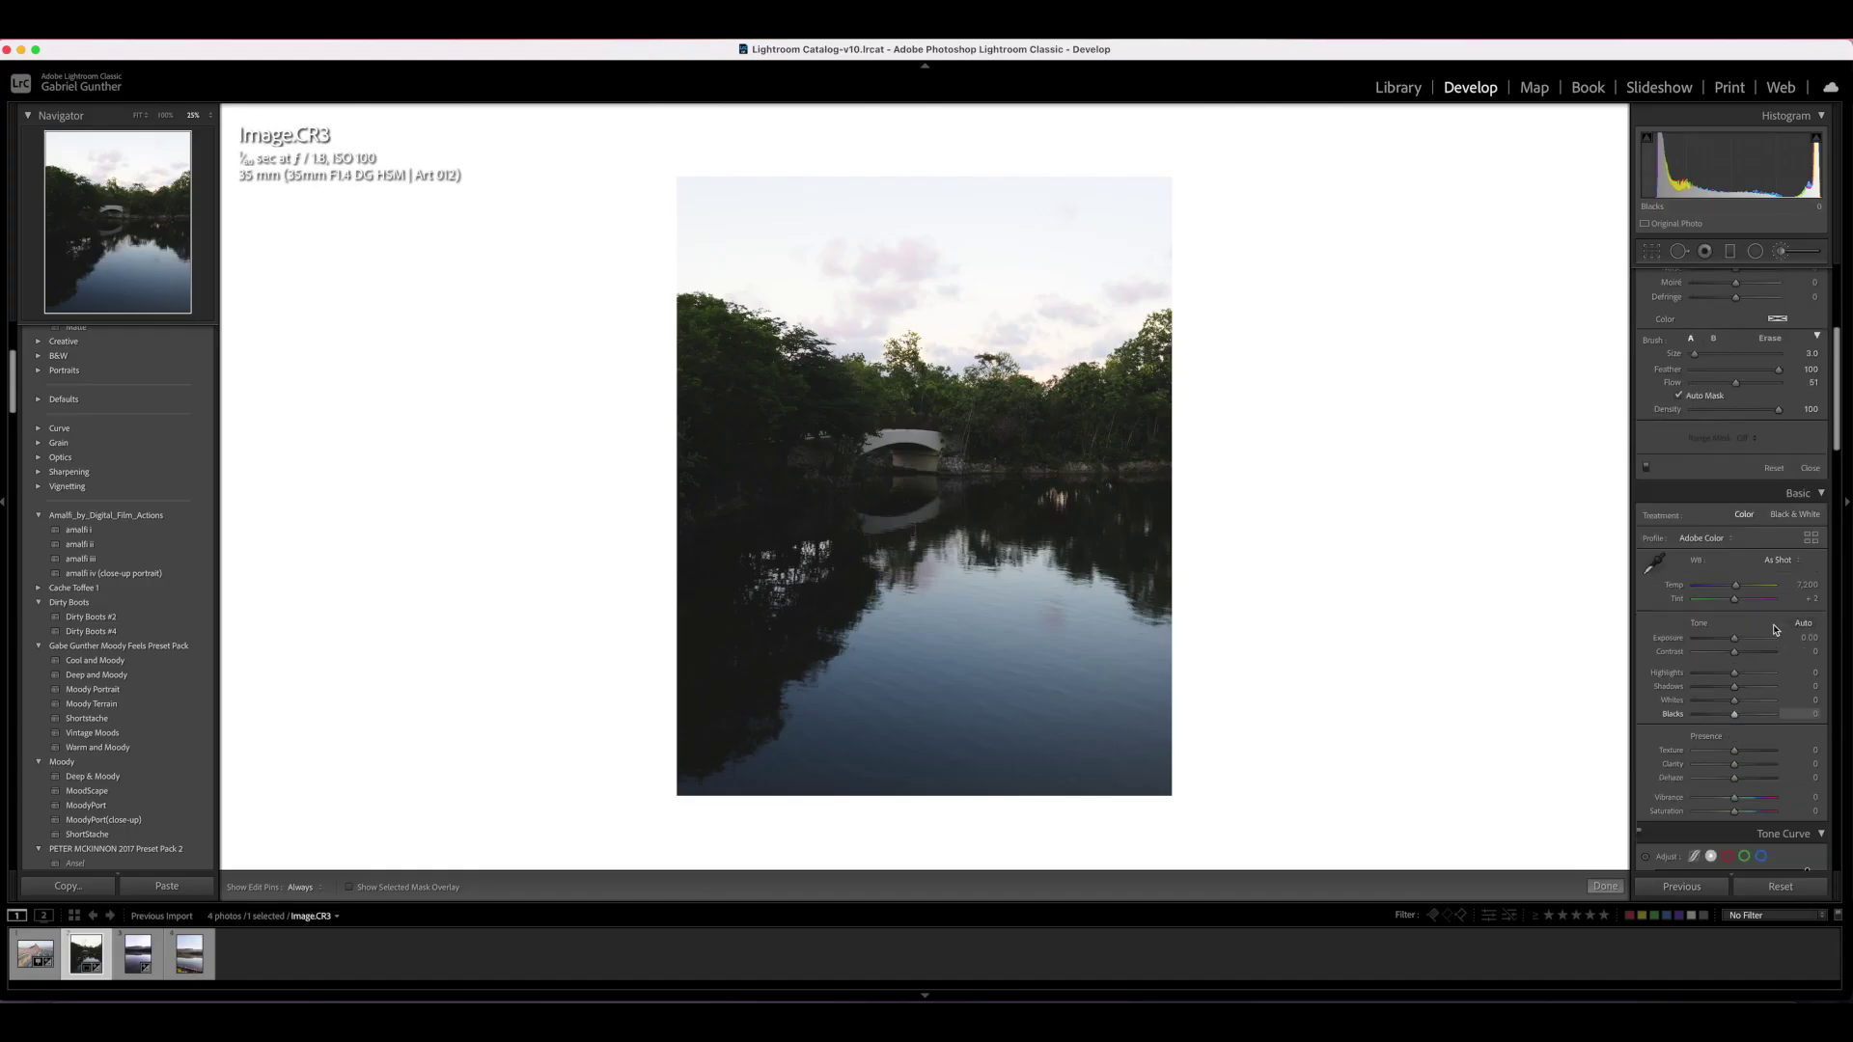
scroll(1741, 445, down, 3)
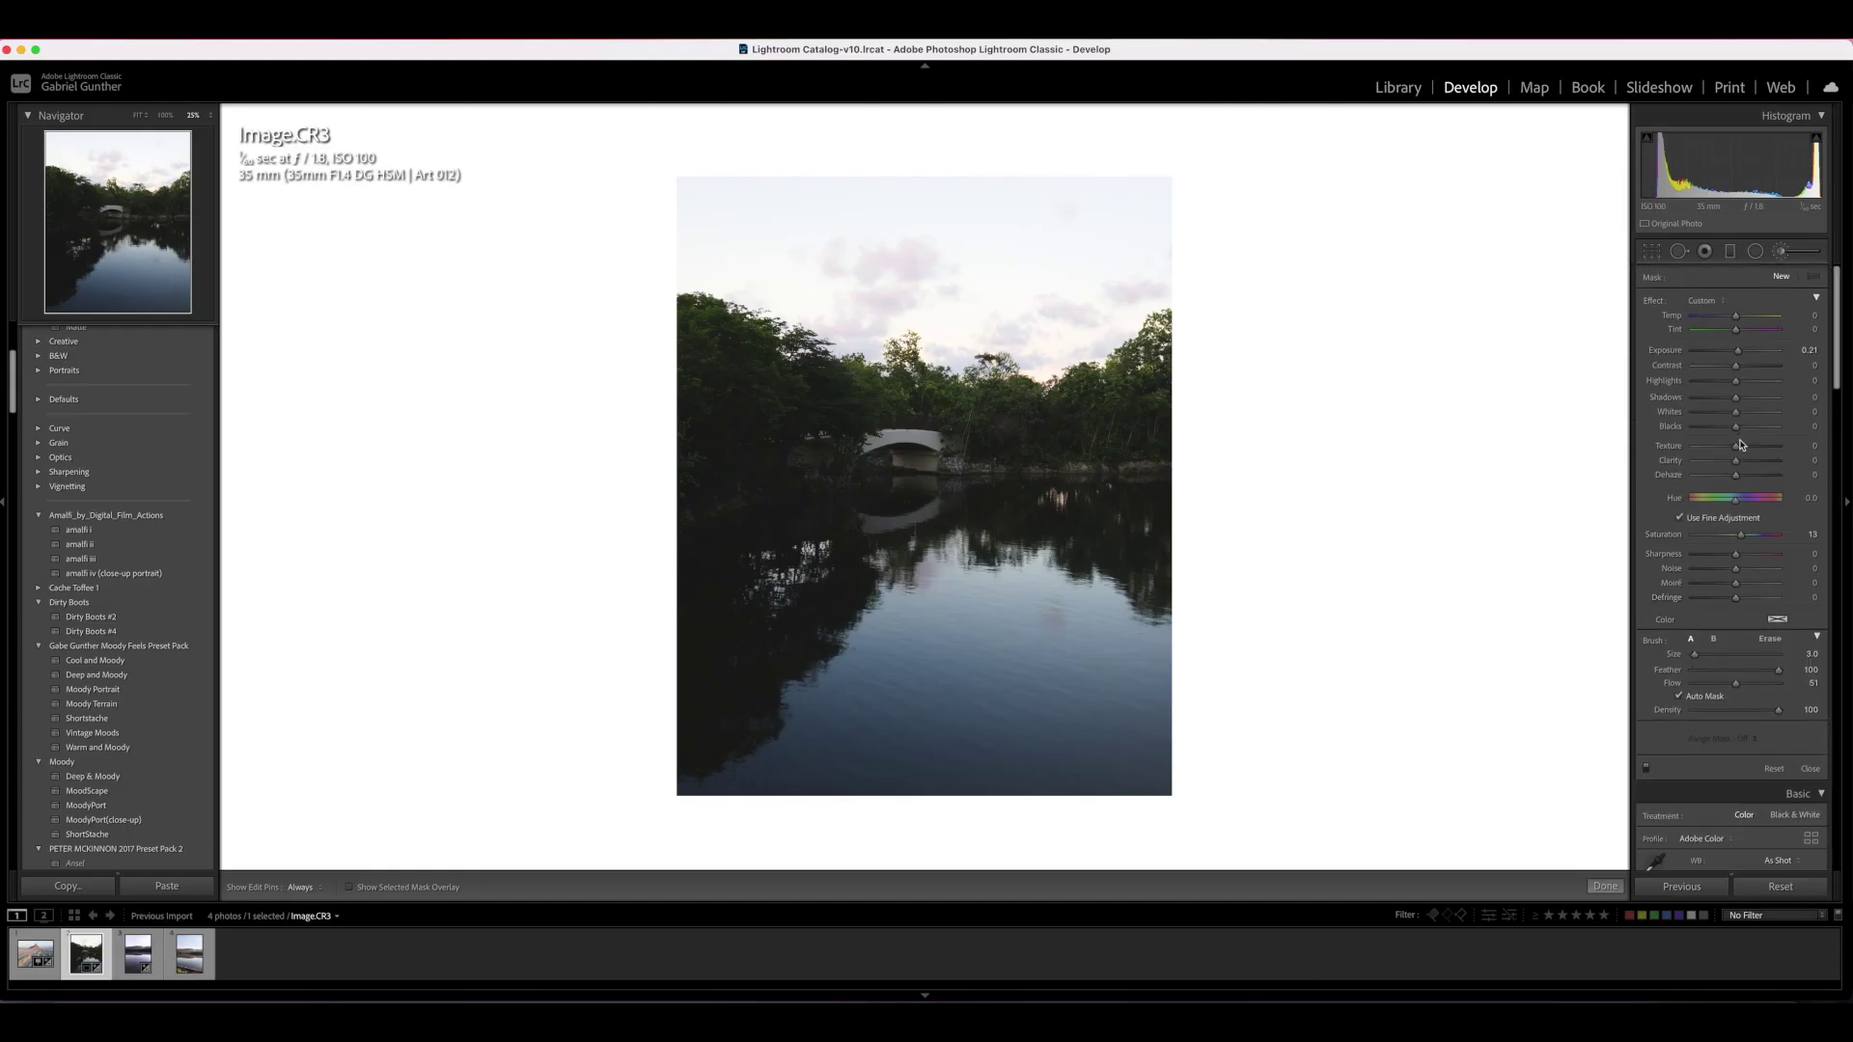
key(r)
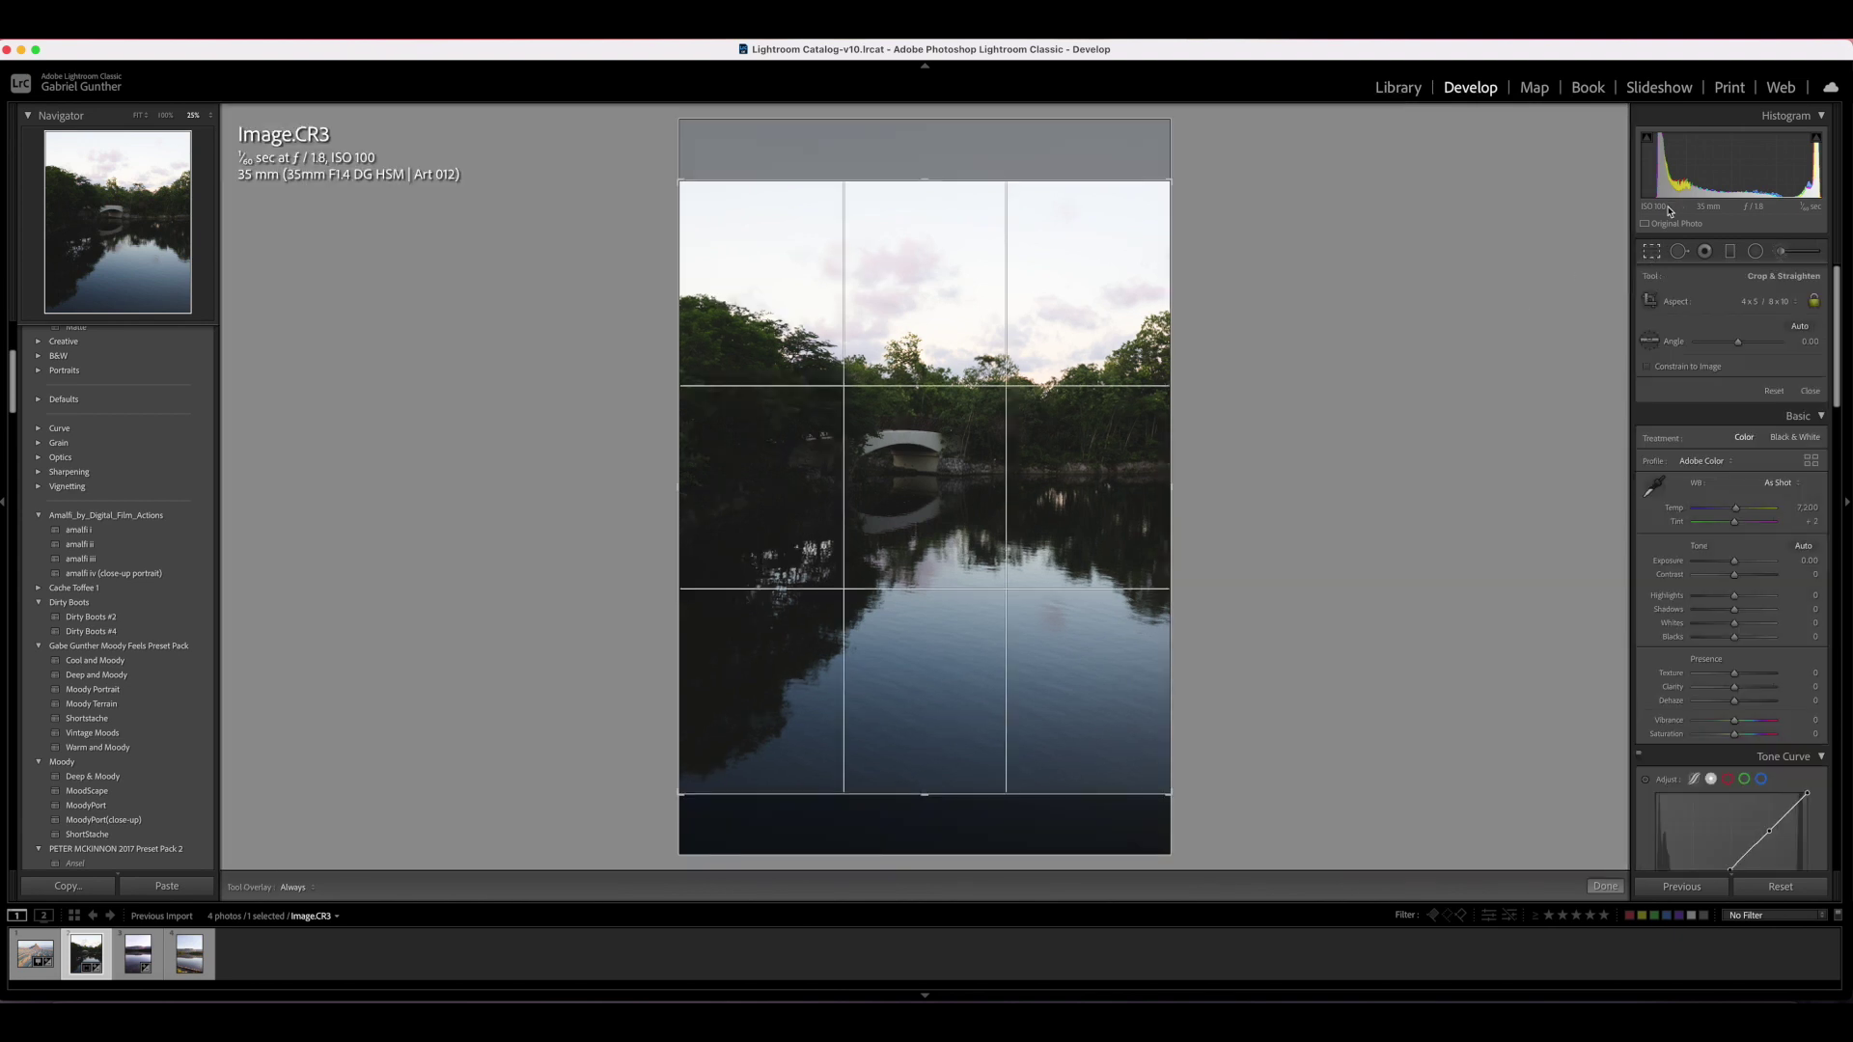
click(1651, 252)
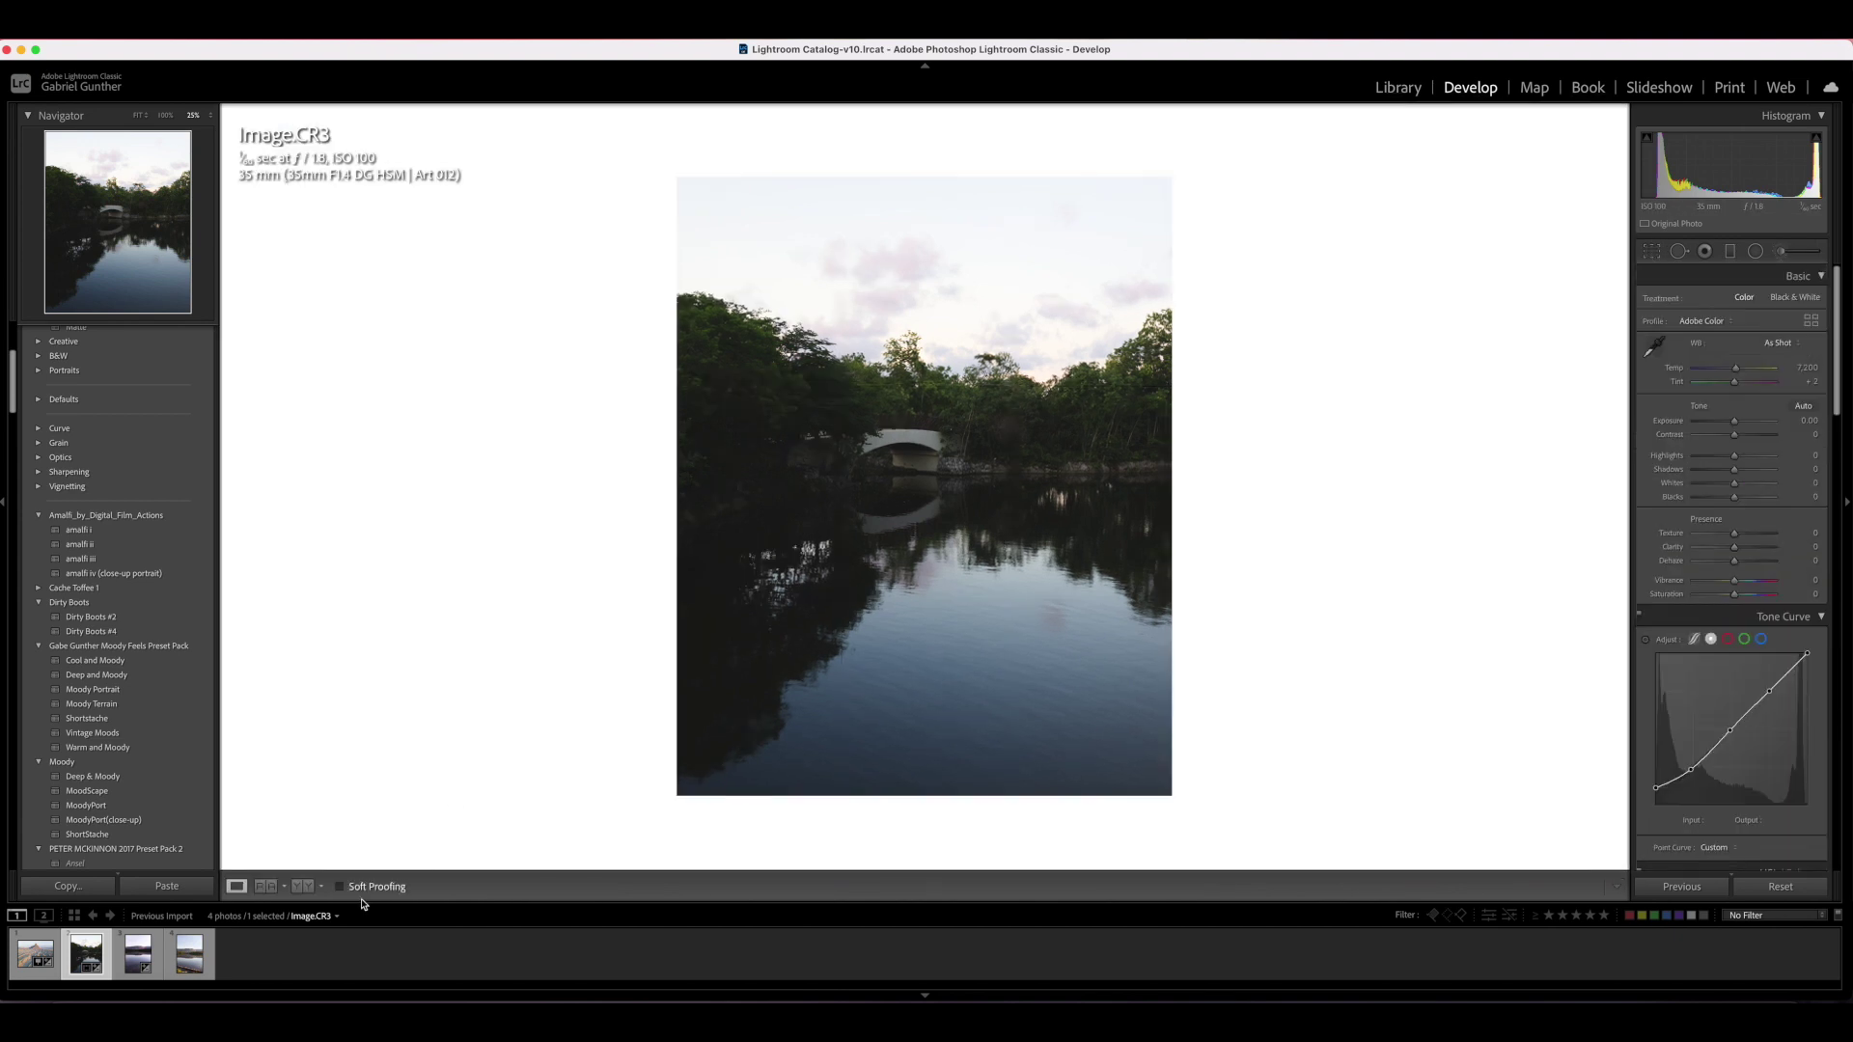
Look at the two lake photos, return to the bridge photo and reset all its Develop settings
click(128, 963)
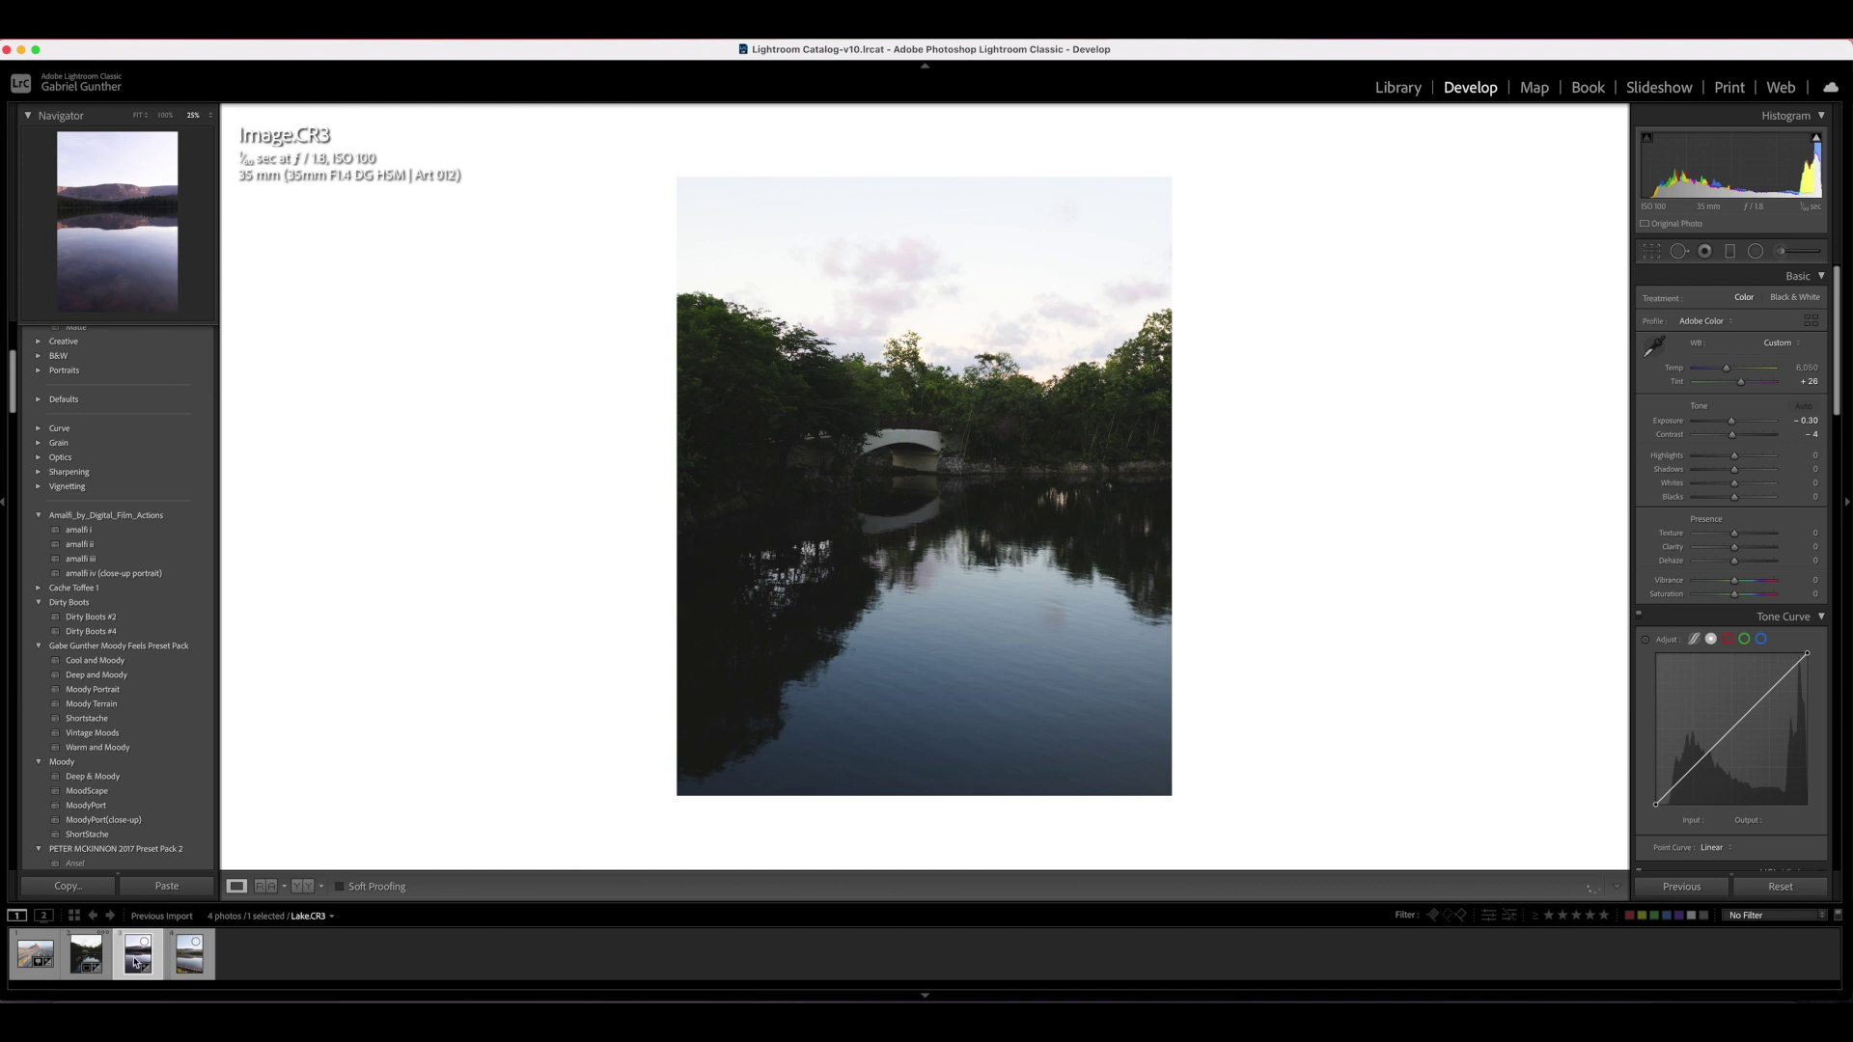
click(186, 962)
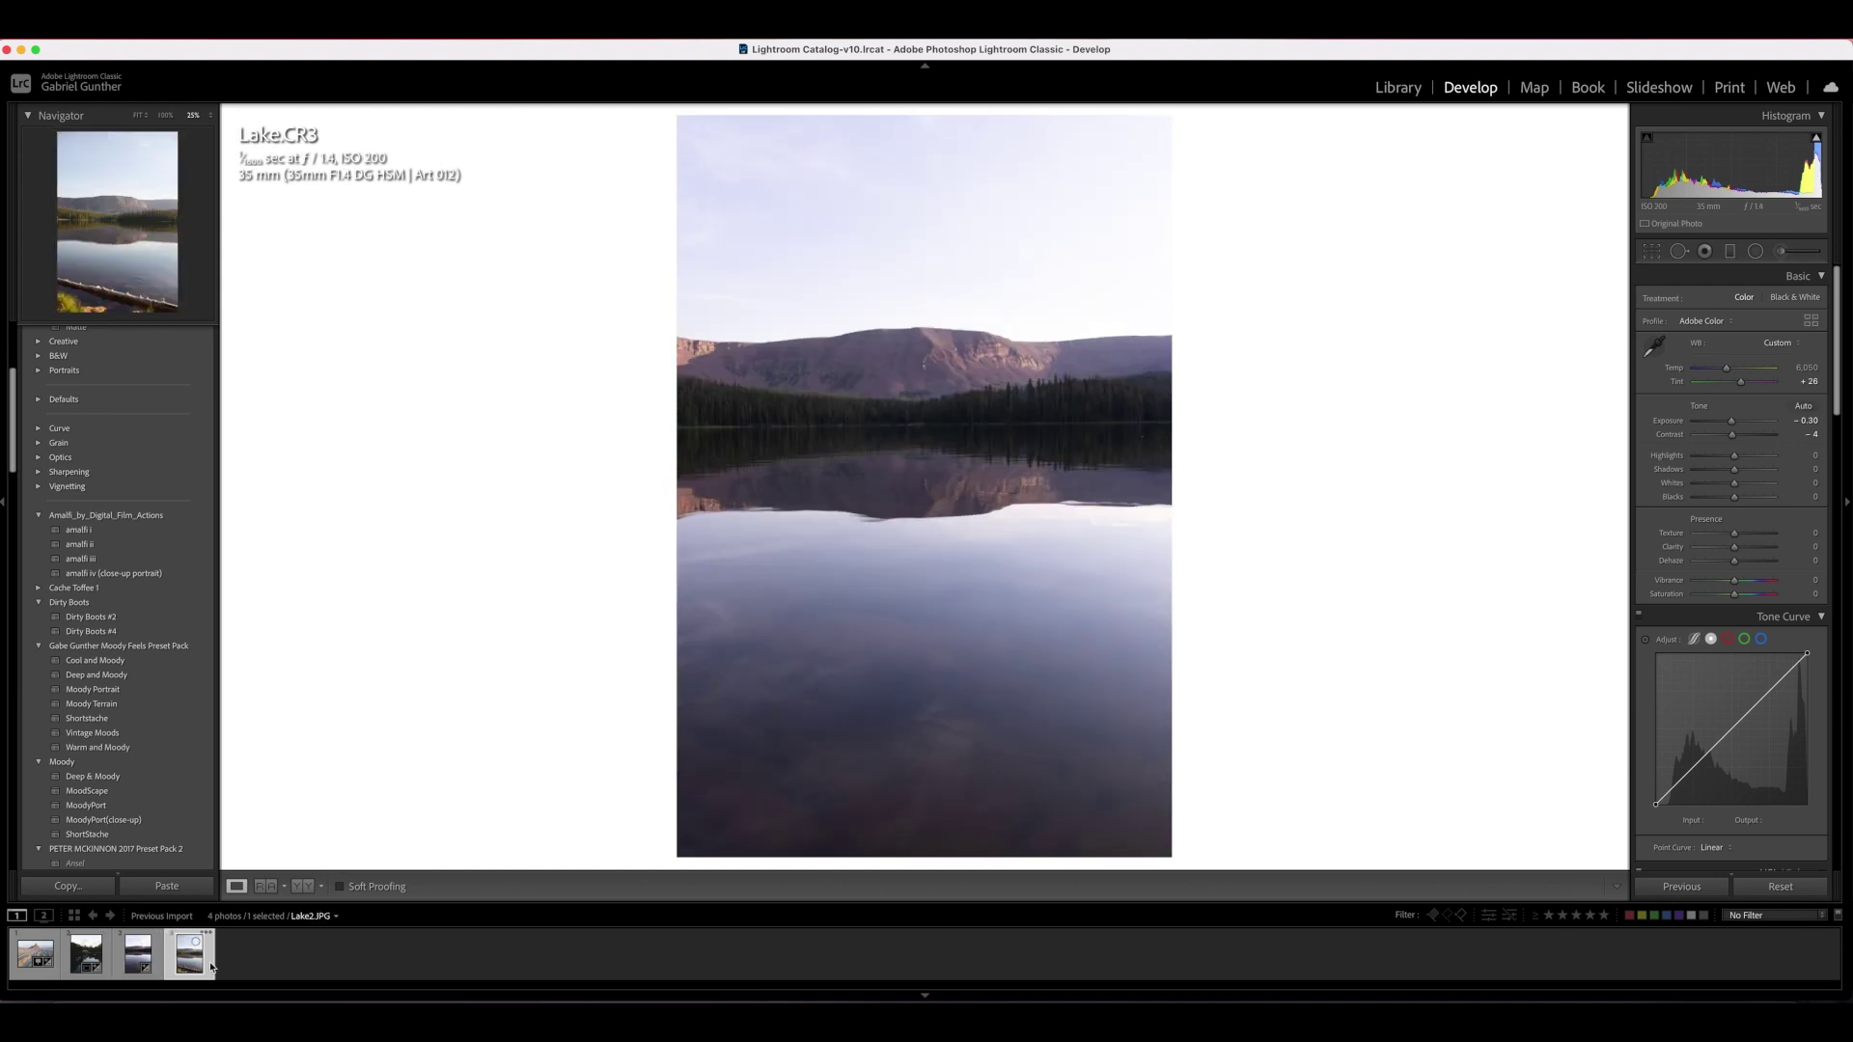
click(81, 962)
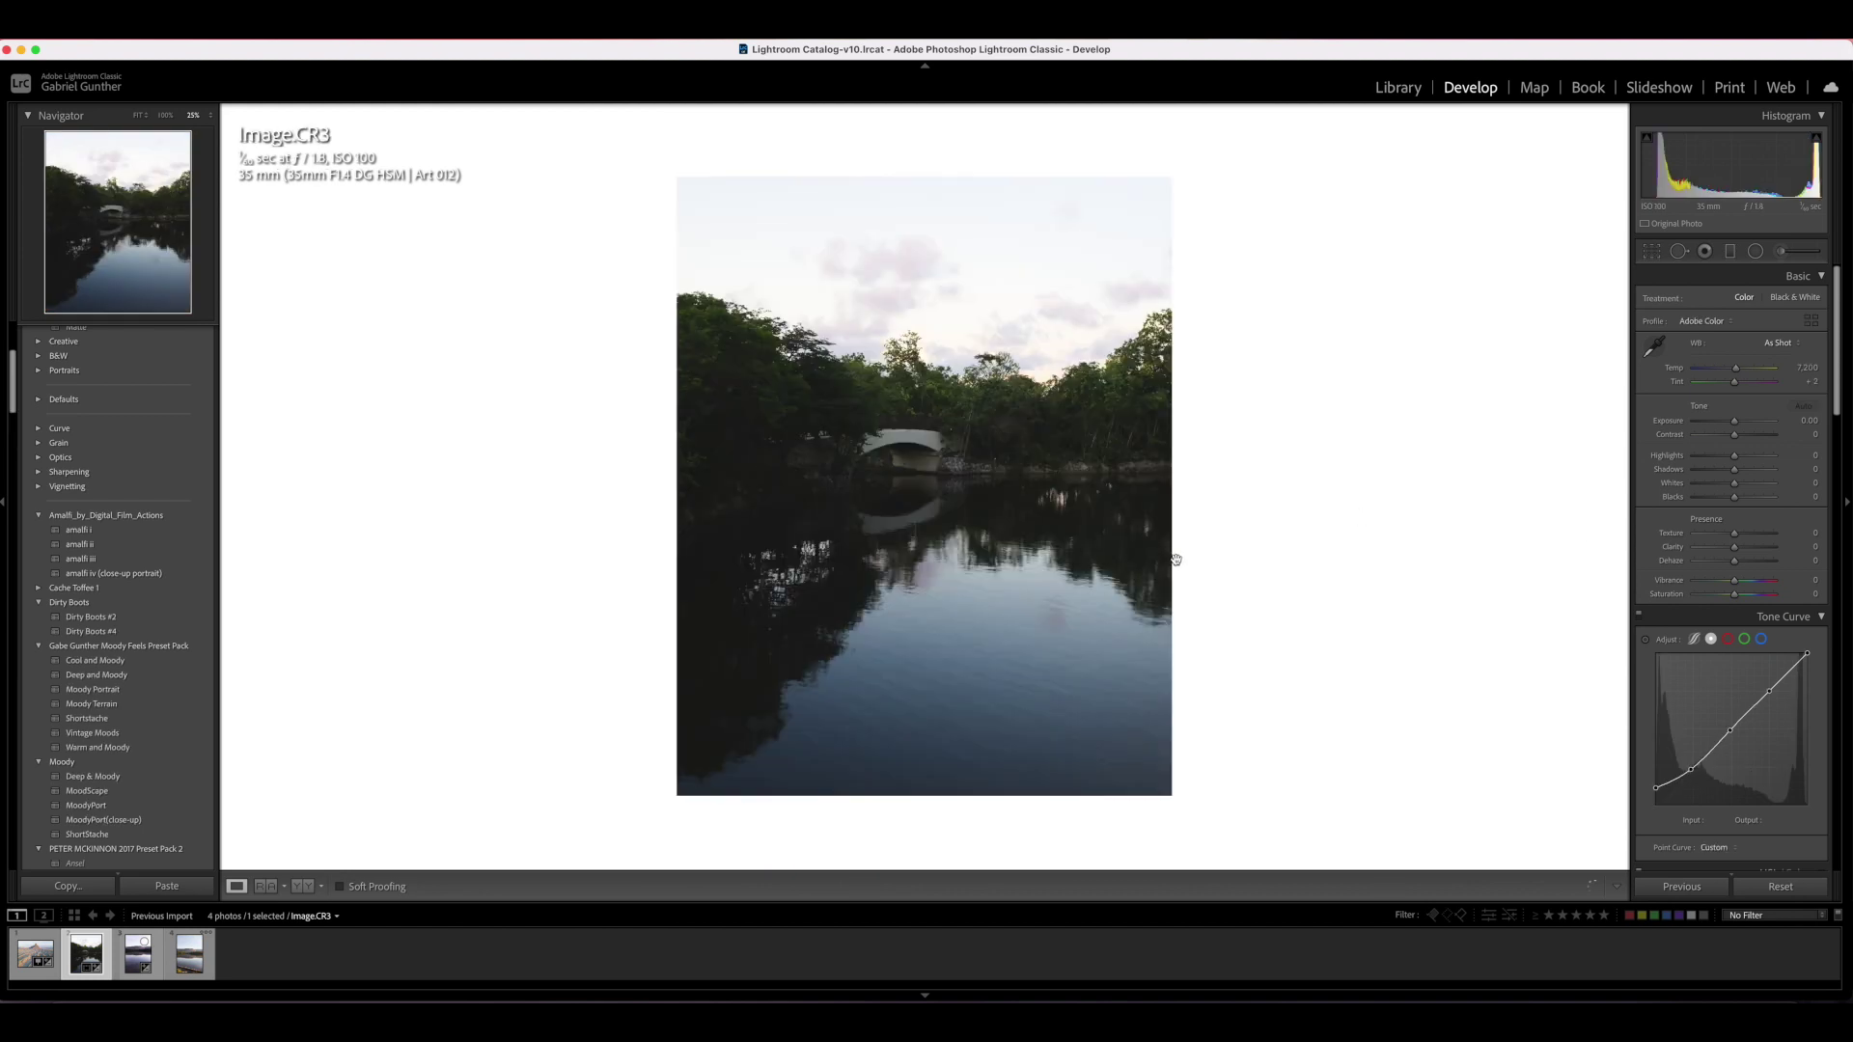
click(1765, 889)
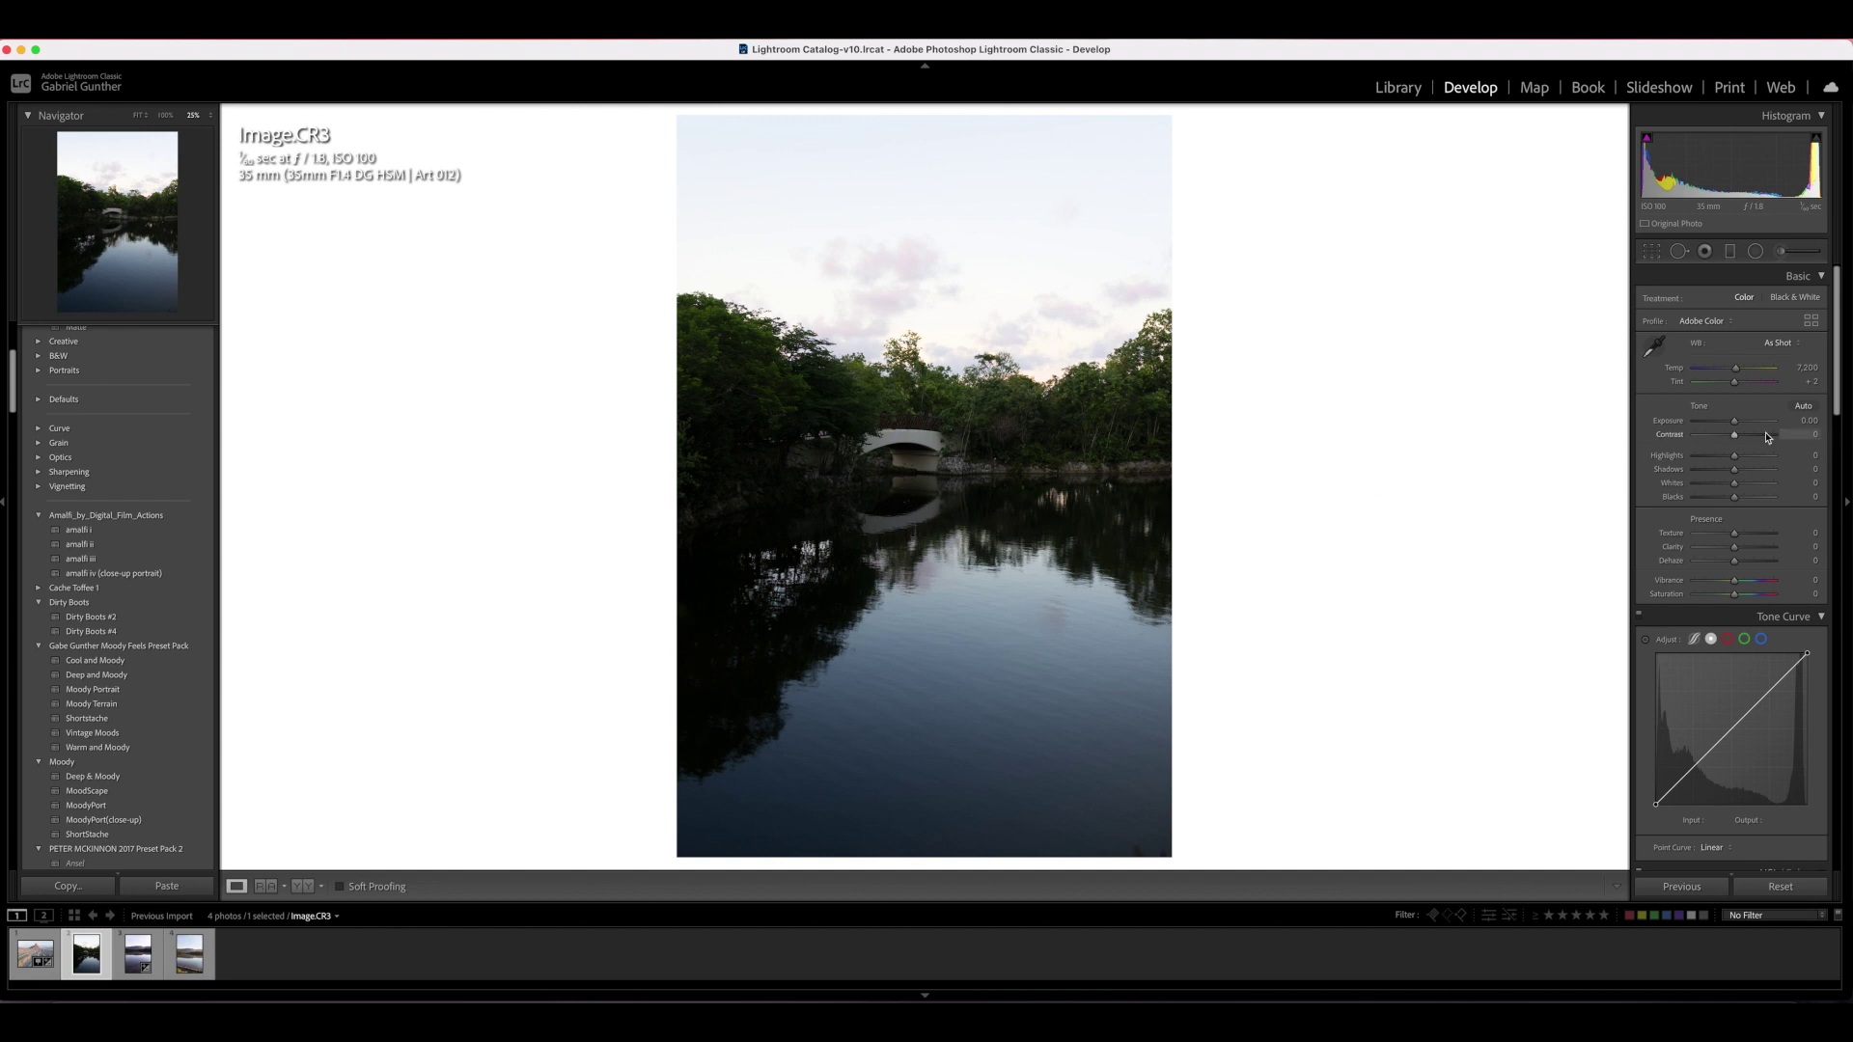
Set the bridge photo's Exposure to +0.40, Contrast +24, Highlights -73, Shadows +40, Whites -59 and Blacks +19
drag(1734, 422, 1737, 430)
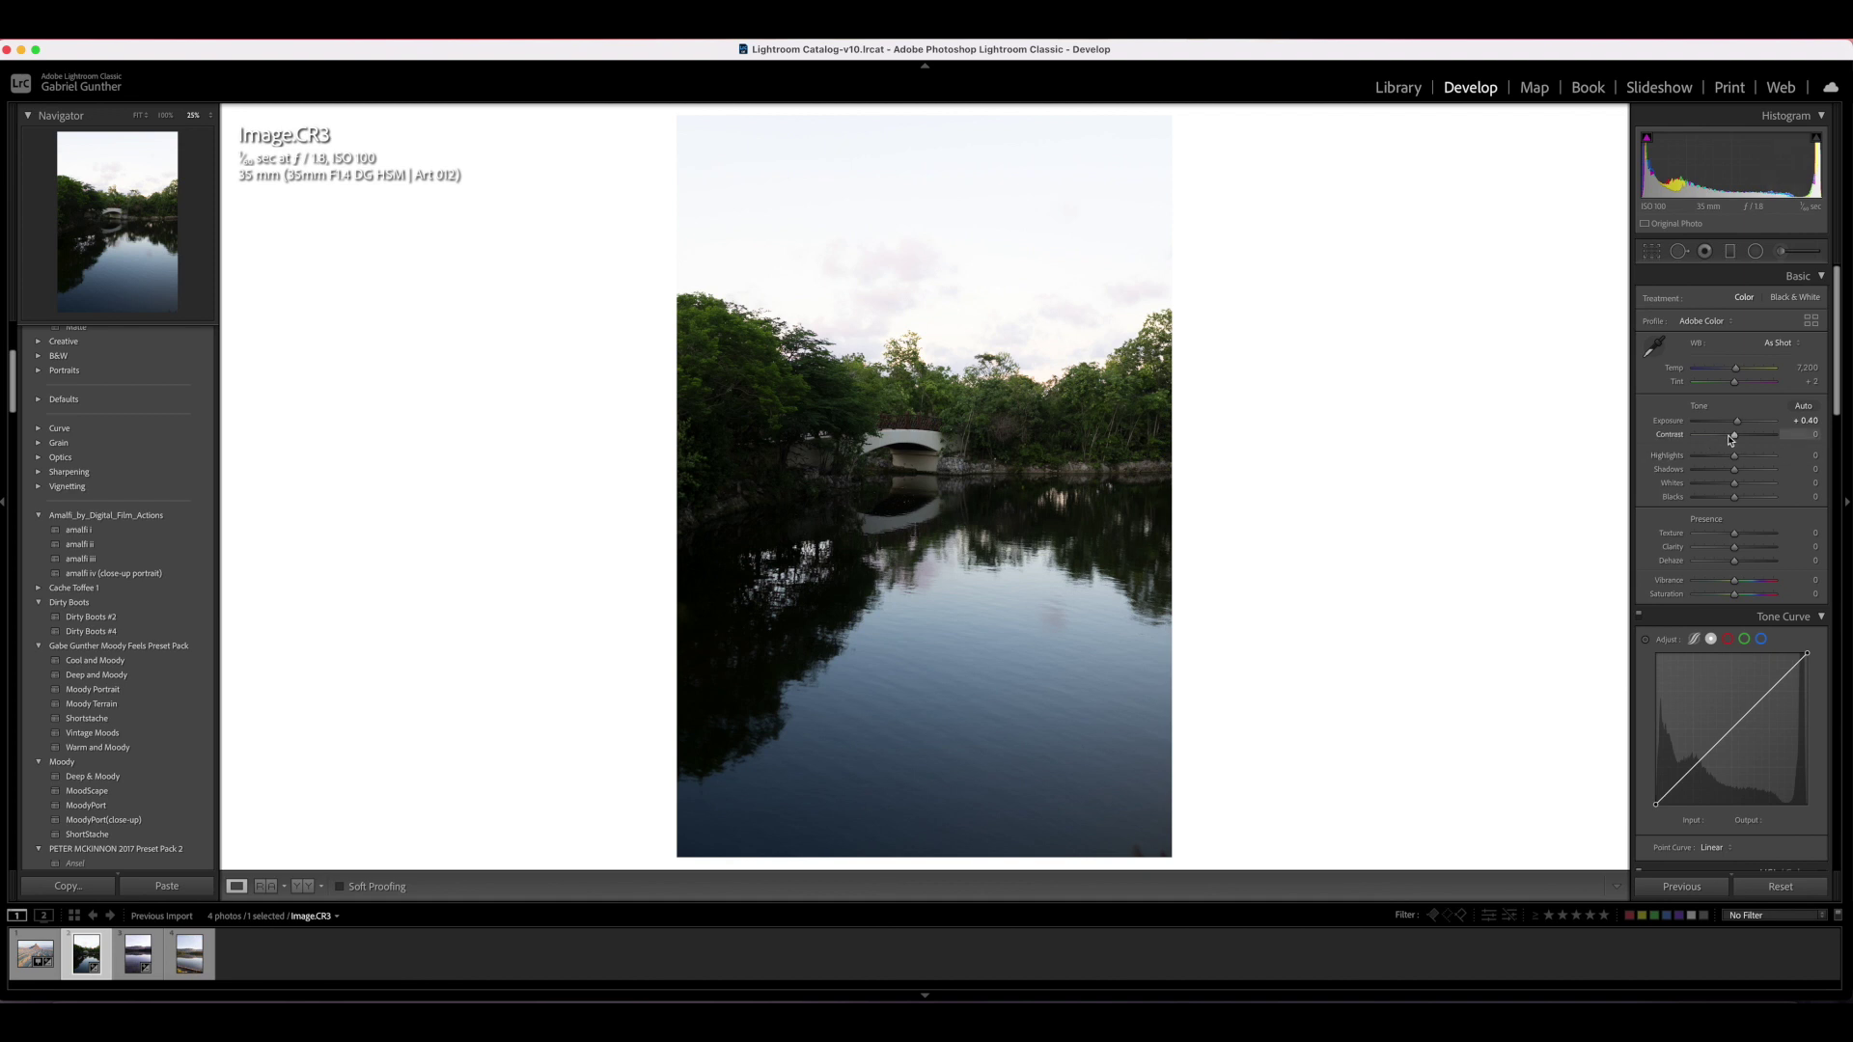
drag(1740, 441, 1746, 441)
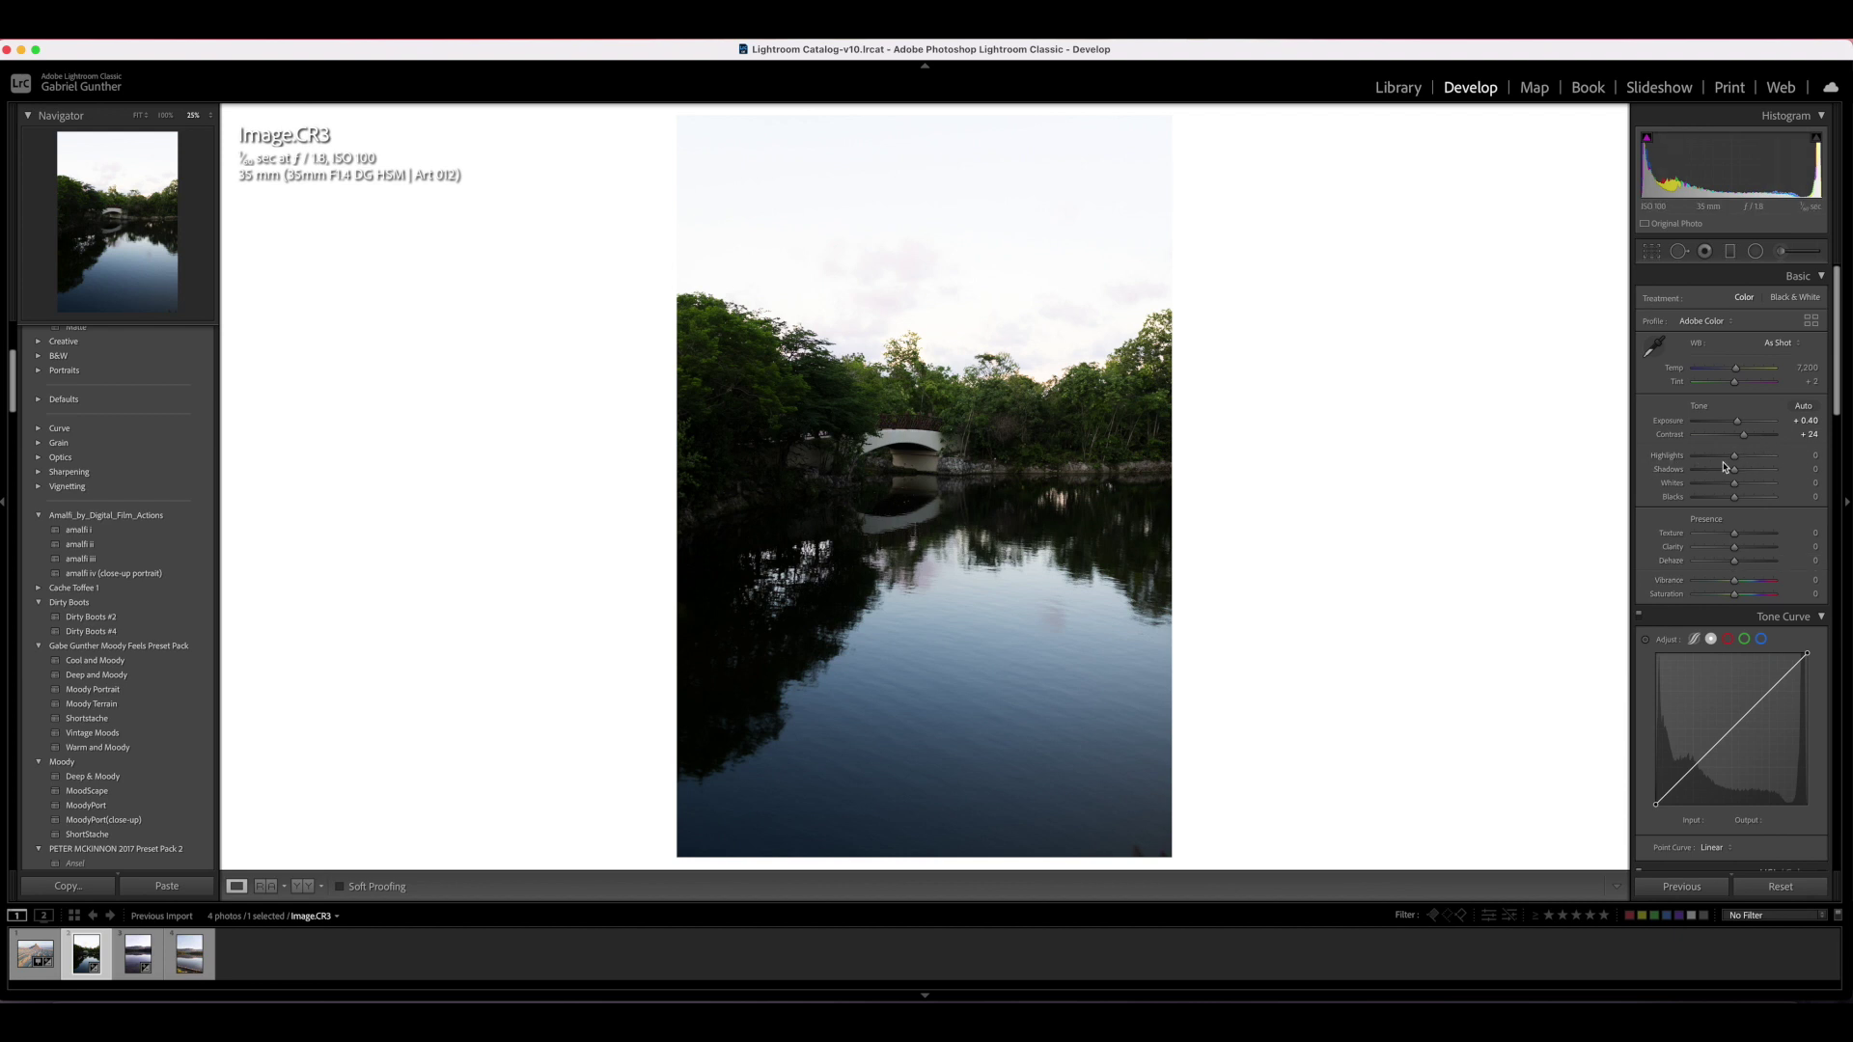
mouse_move(1733, 460)
mouse_down()
mouse_move(1688, 470)
mouse_move(1708, 489)
mouse_move(1751, 473)
mouse_up()
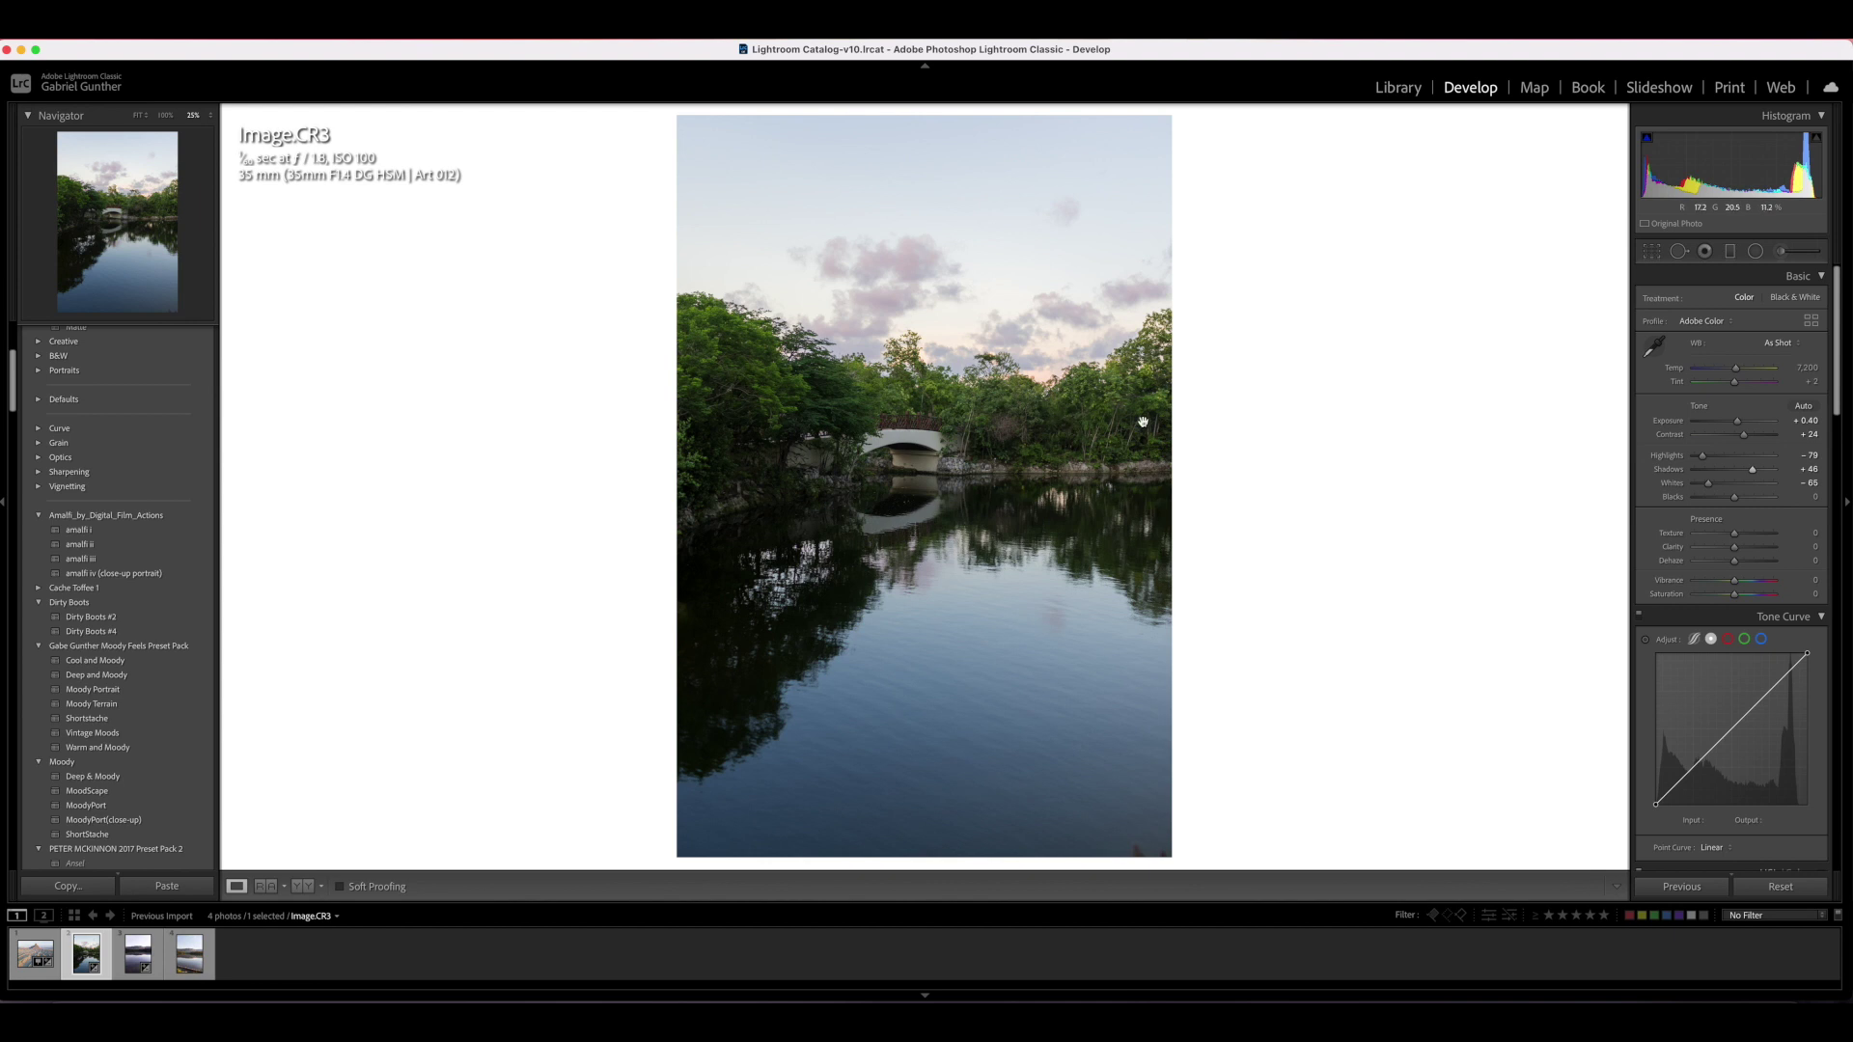
mouse_move(1753, 473)
mouse_down()
mouse_move(1710, 486)
mouse_move(1706, 461)
mouse_move(1742, 502)
mouse_up()
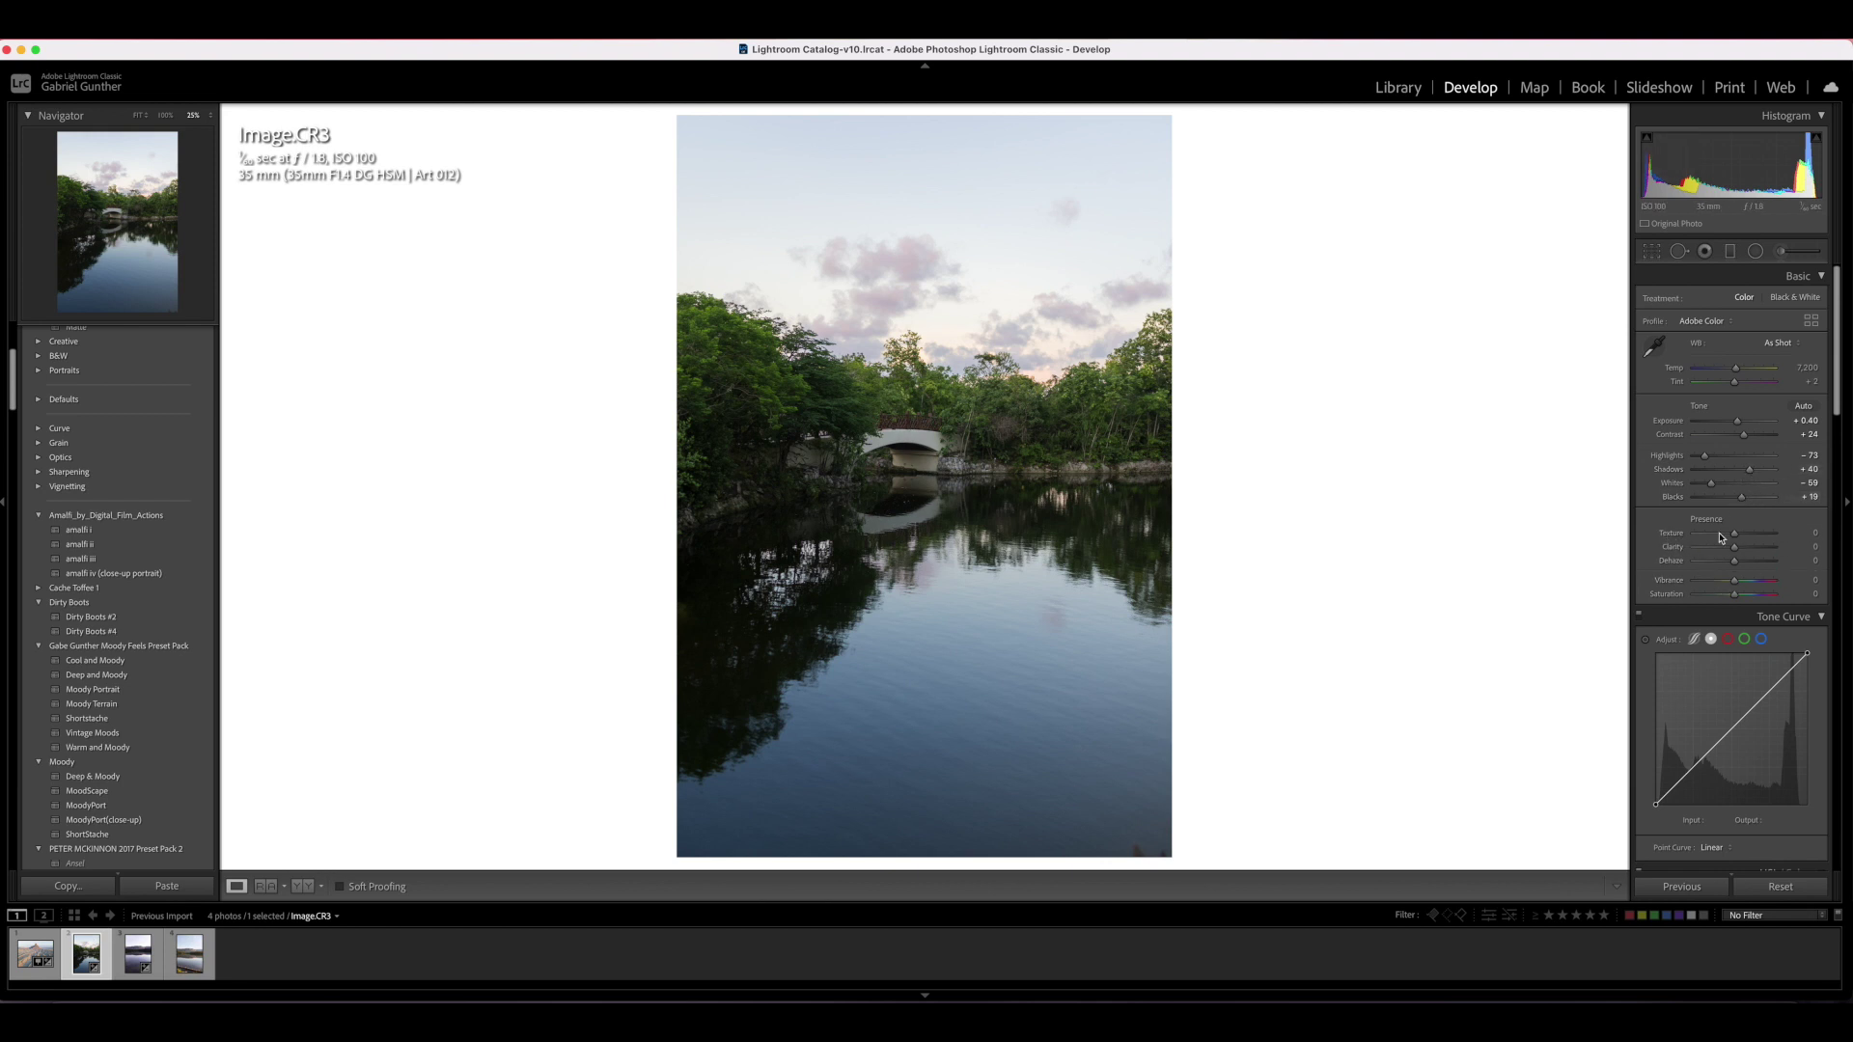
Set Clarity to +16 and Dehaze to +10, and refine Shadows to +45, Whites to -50 and Blacks to -6
drag(1734, 547, 1742, 553)
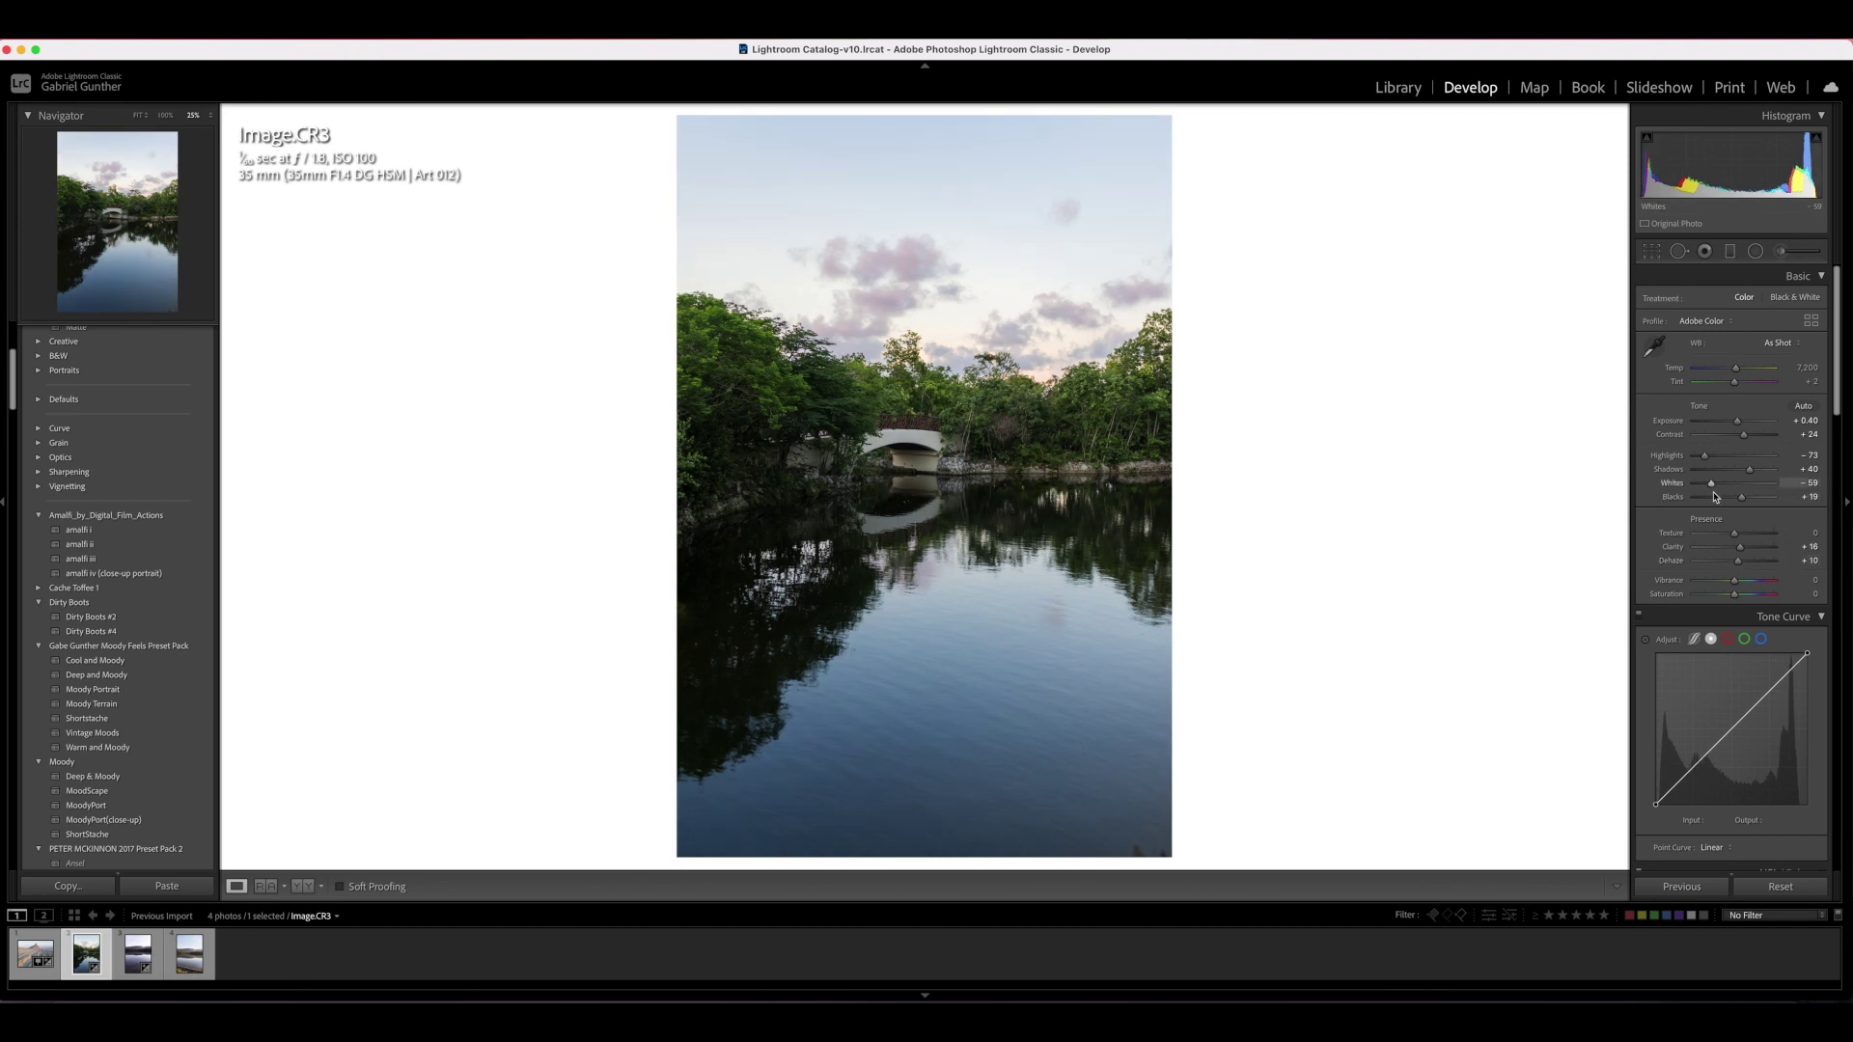
drag(1736, 500, 1732, 502)
drag(1750, 470, 1755, 475)
Add three tone curve points, lift the black point and pull the curve down, with the highlight point at input 203, output 180
scroll(1730, 632, down, 2)
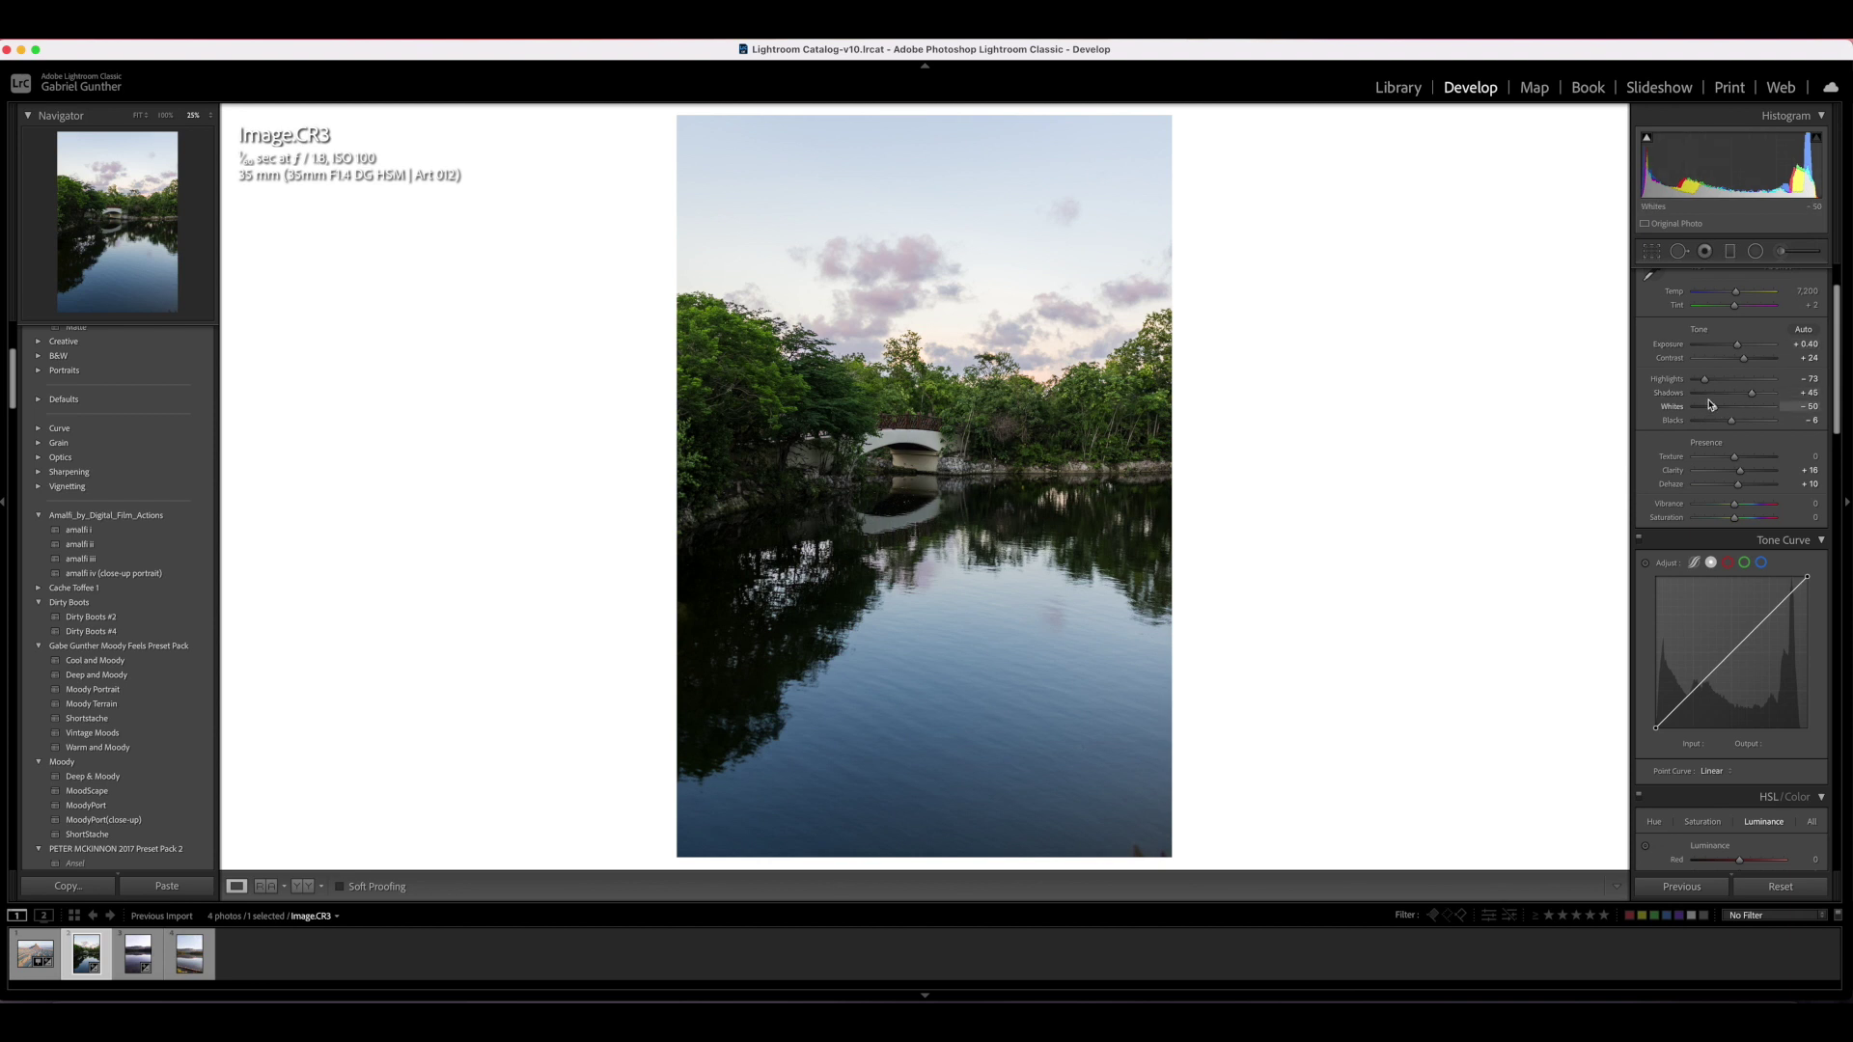
click(1693, 691)
click(1771, 615)
click(1732, 656)
drag(1693, 691, 1775, 617)
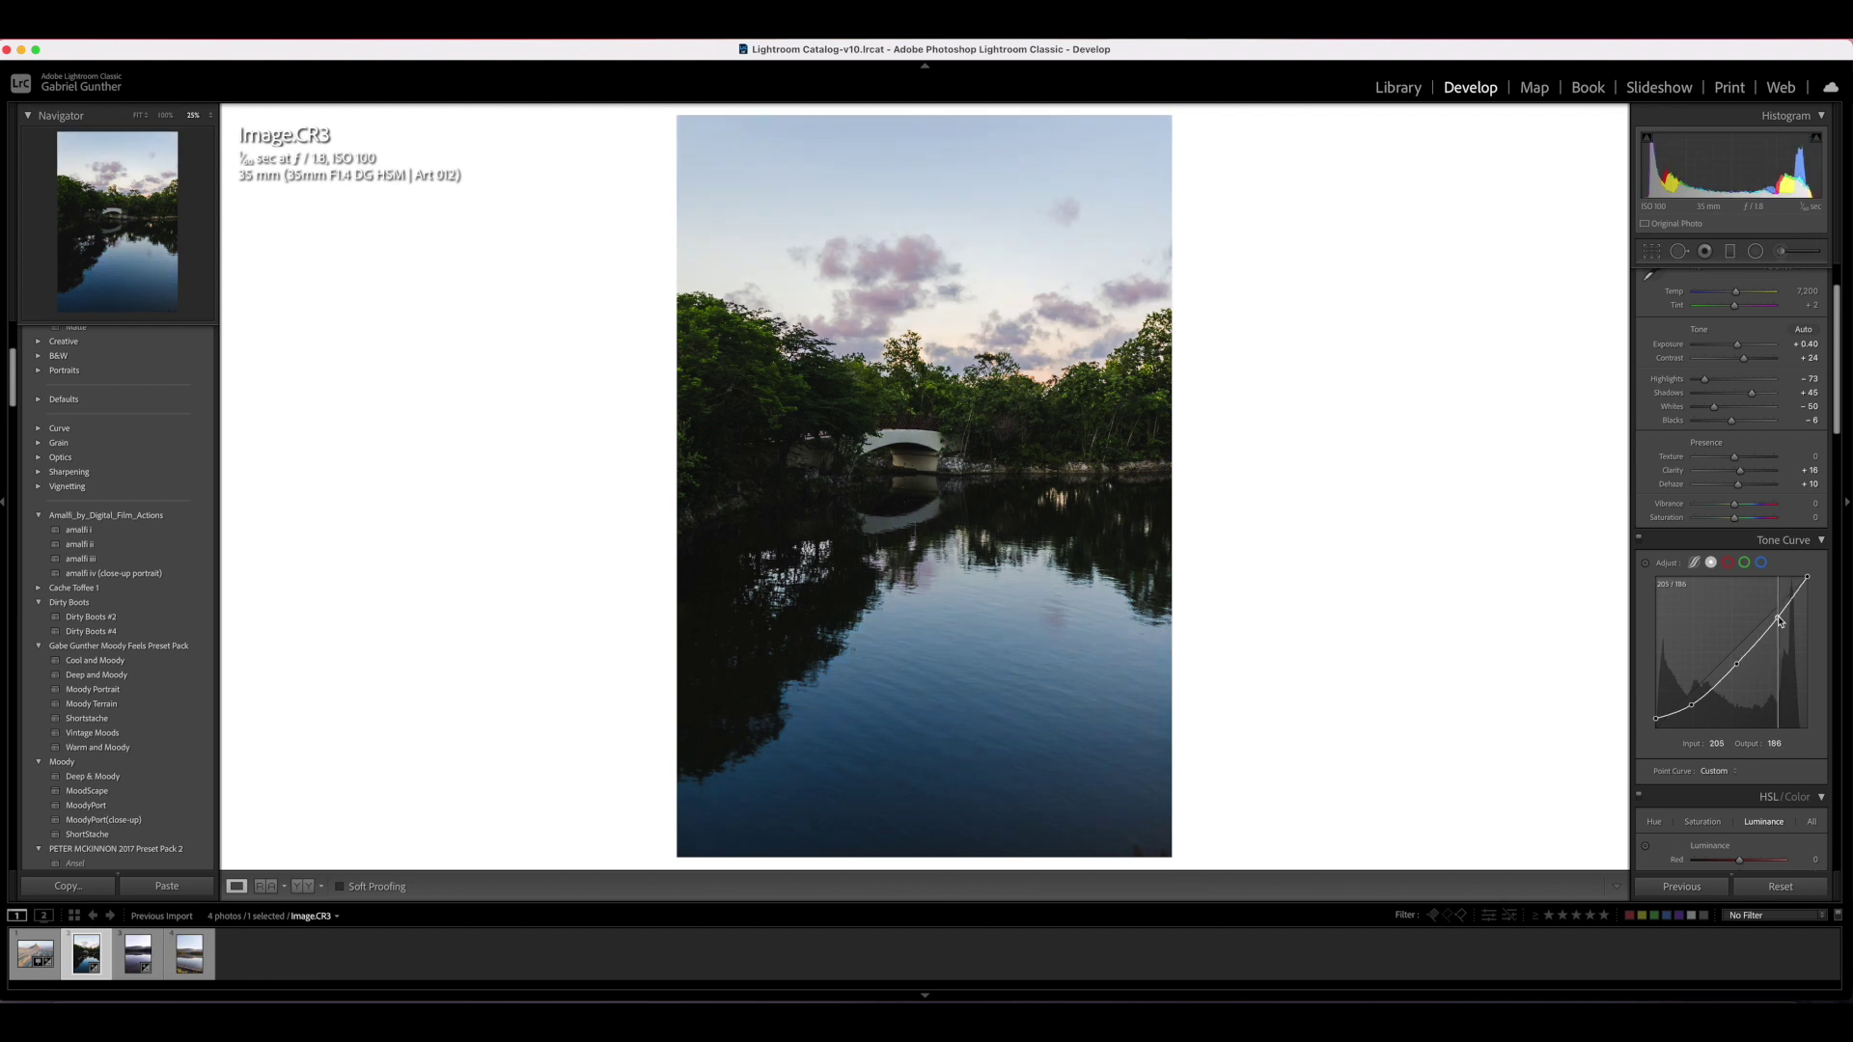
drag(1737, 665, 1776, 623)
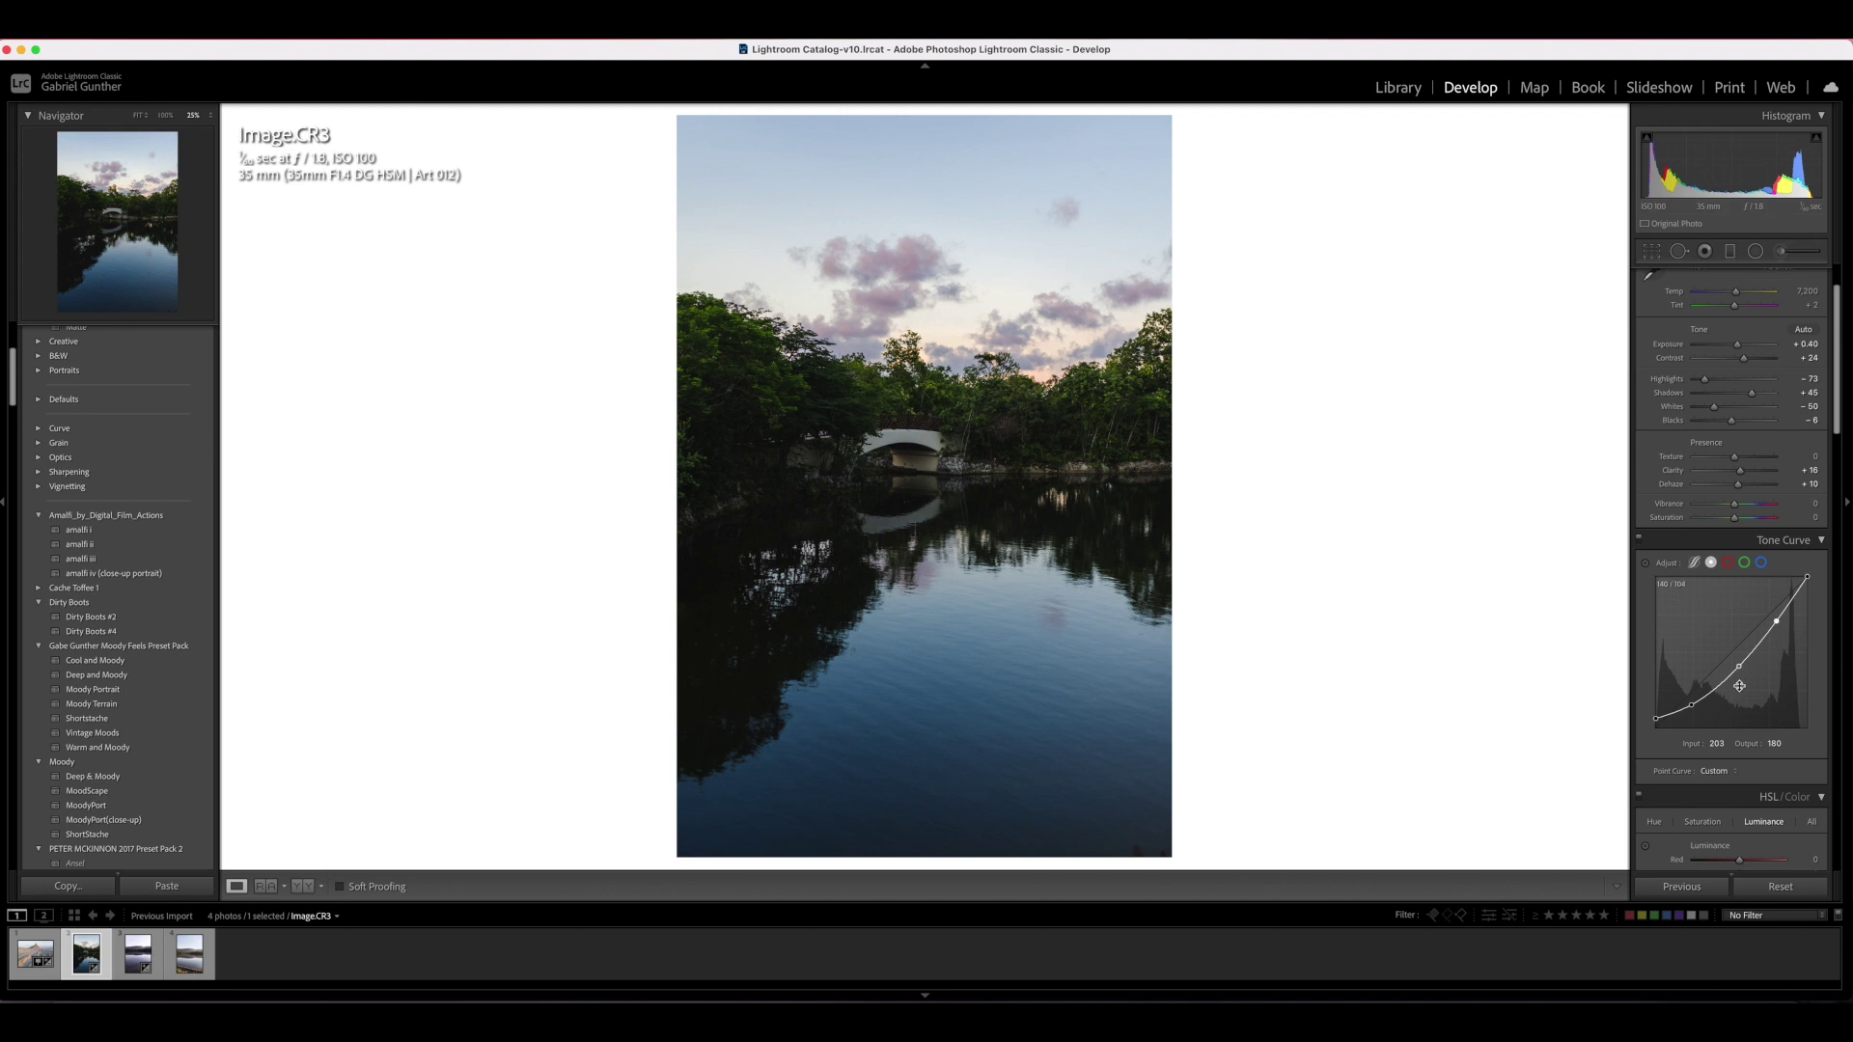
Raise the Exposure to +0.90 and compare the bridge photo before and after the edits
scroll(1727, 467, up, 1)
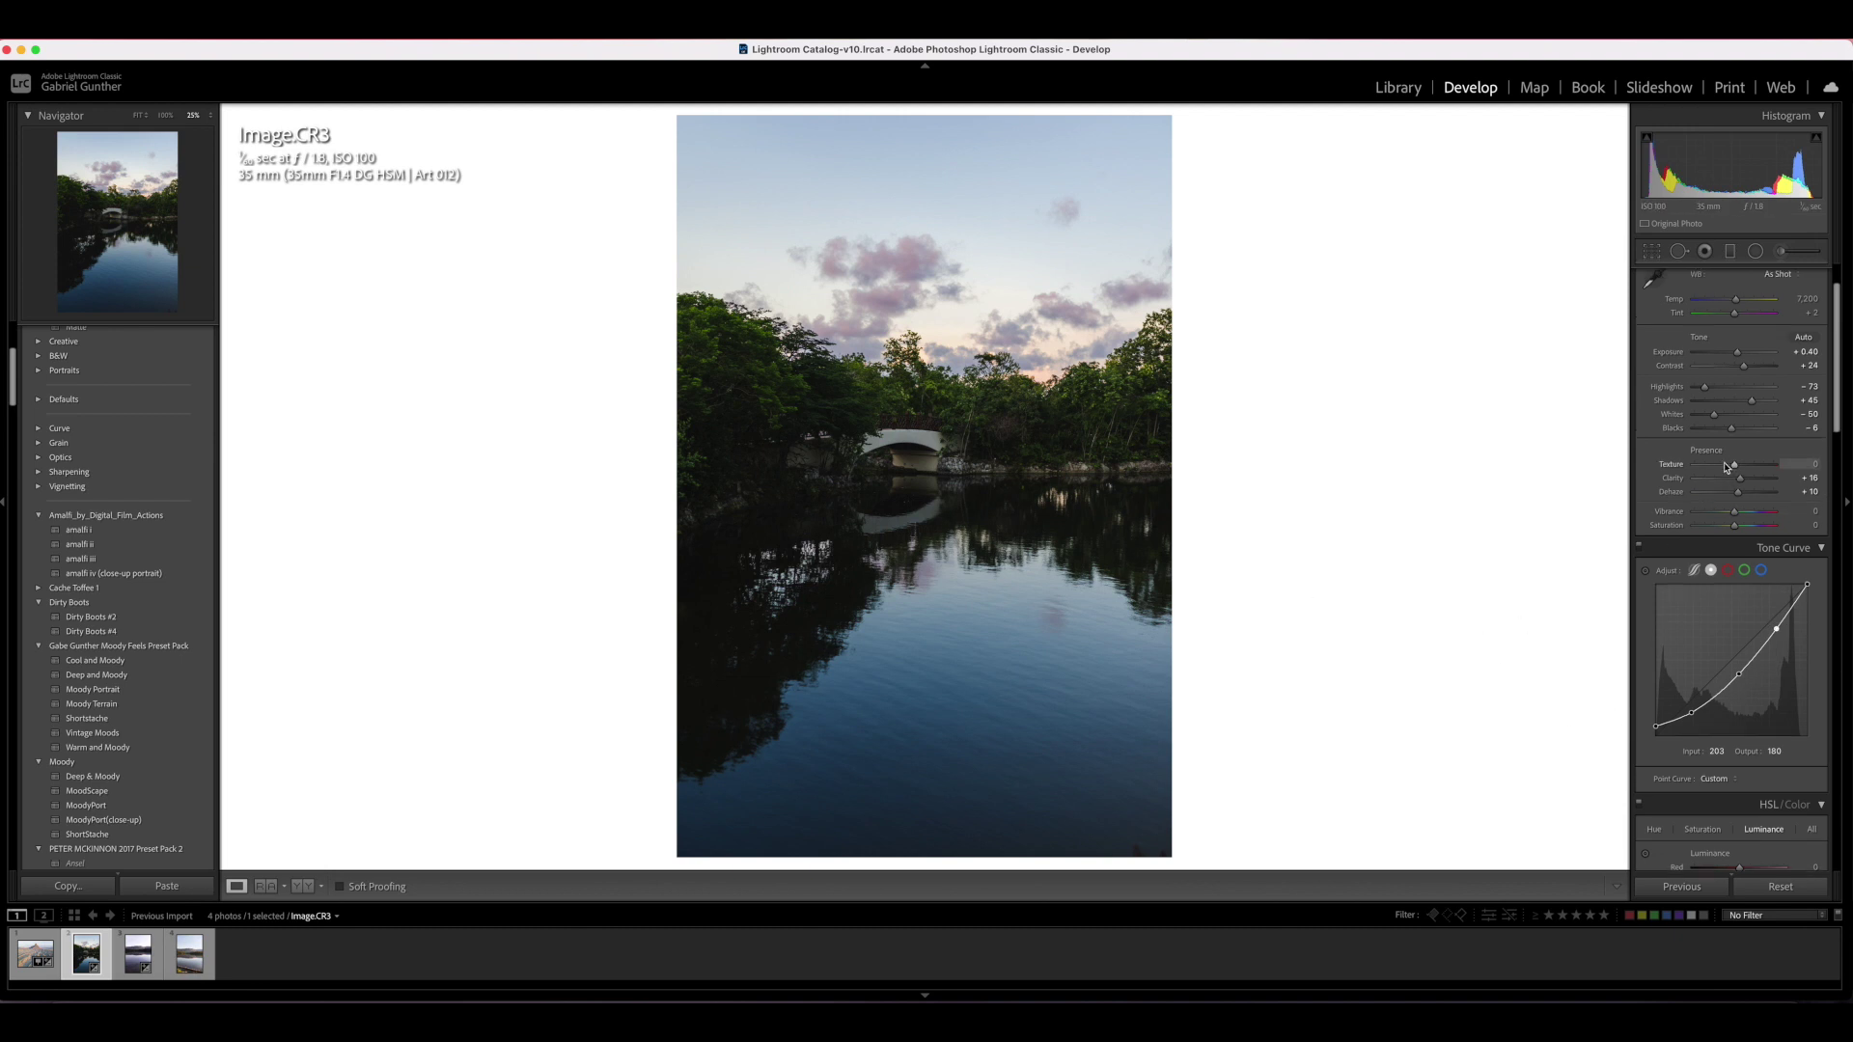
scroll(1726, 467, up, 2)
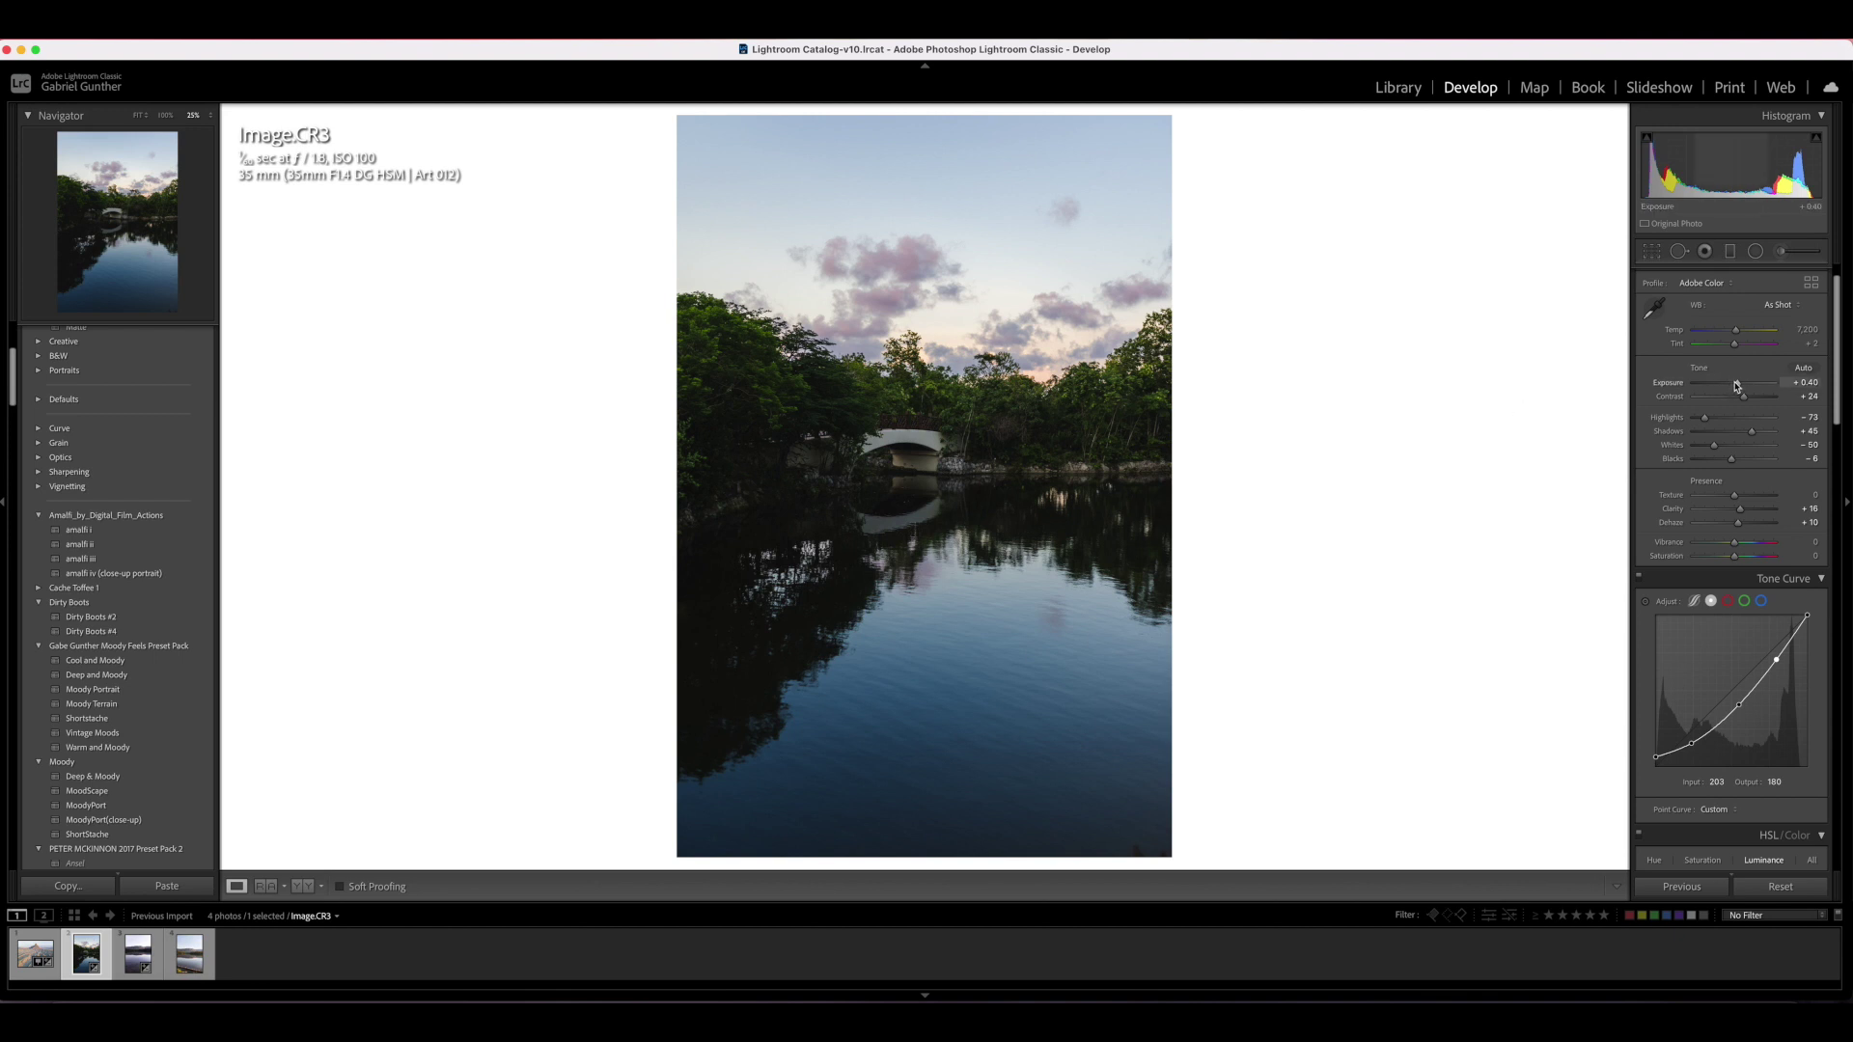
drag(1739, 382, 1742, 384)
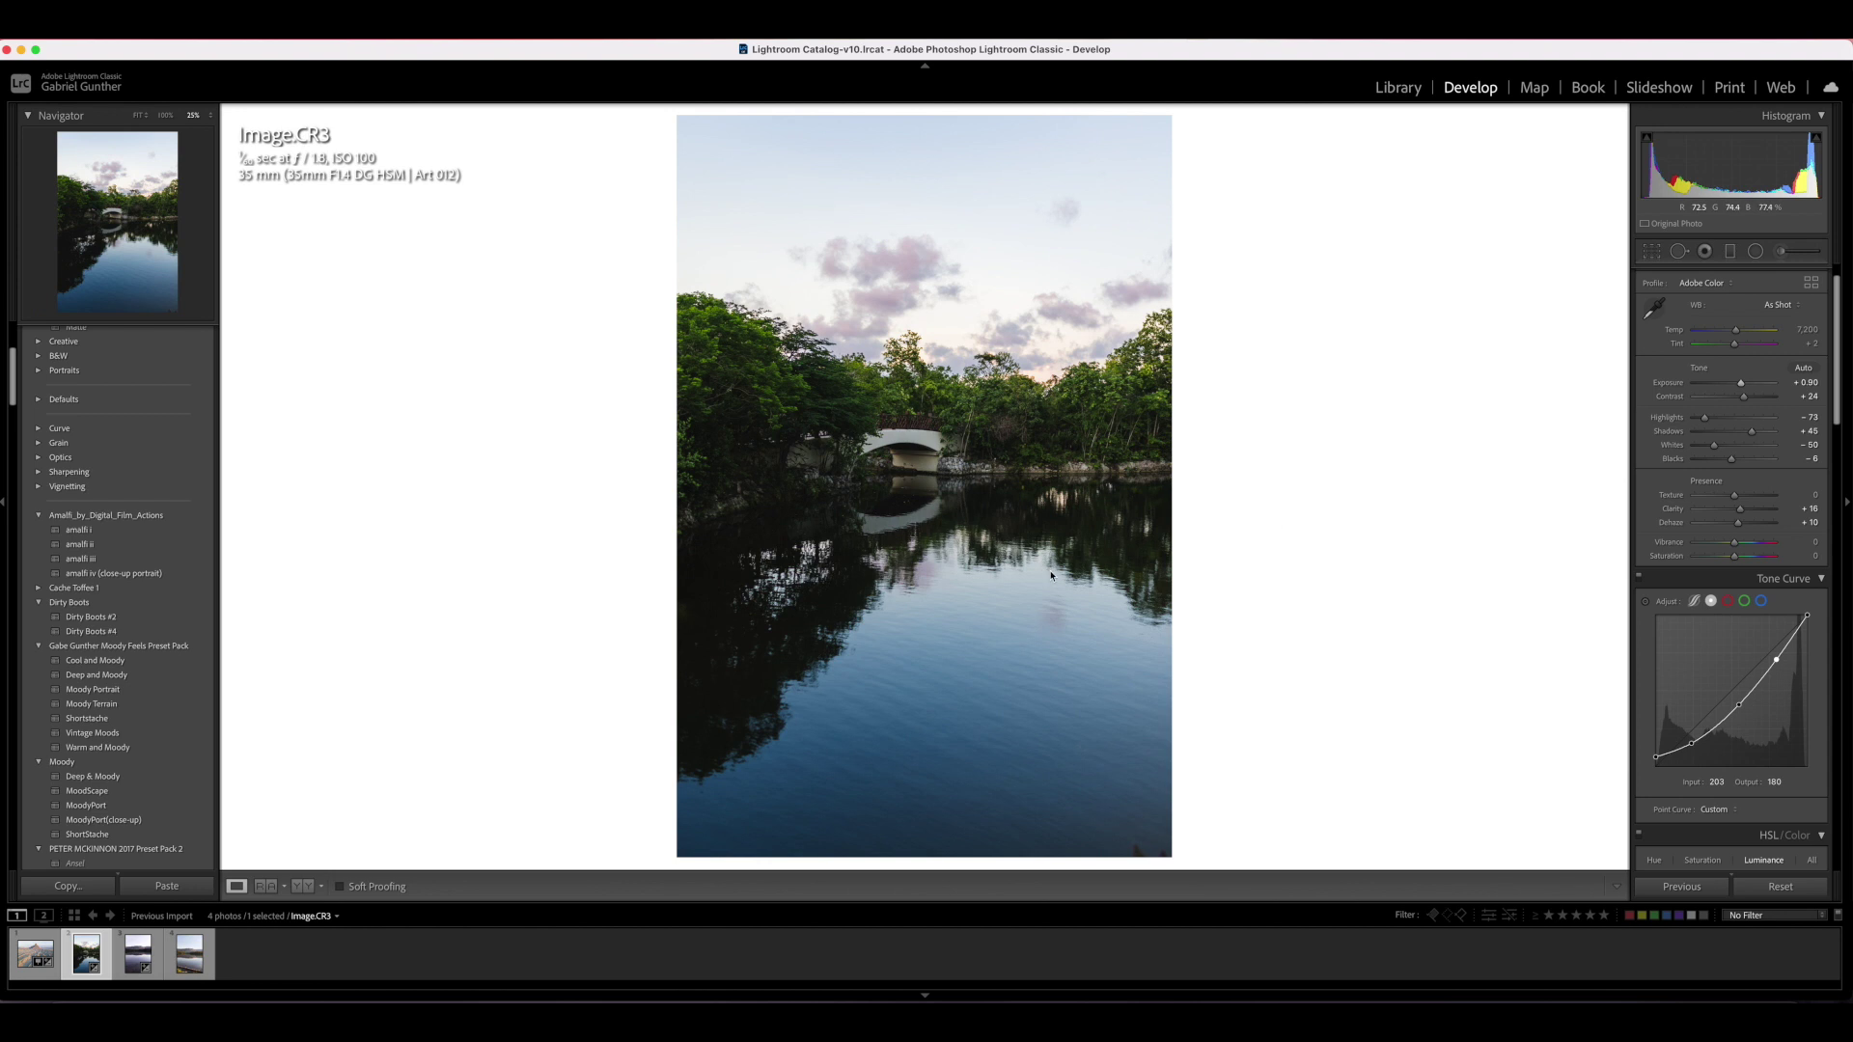
key(backslash)
key(backslash)
key(backslash)
key(backslash)
key(backslash)
key(backslash)
Set both Vibrance and Saturation of the bridge photo to -10
scroll(1744, 586, down, 3)
scroll(1744, 586, down, 5)
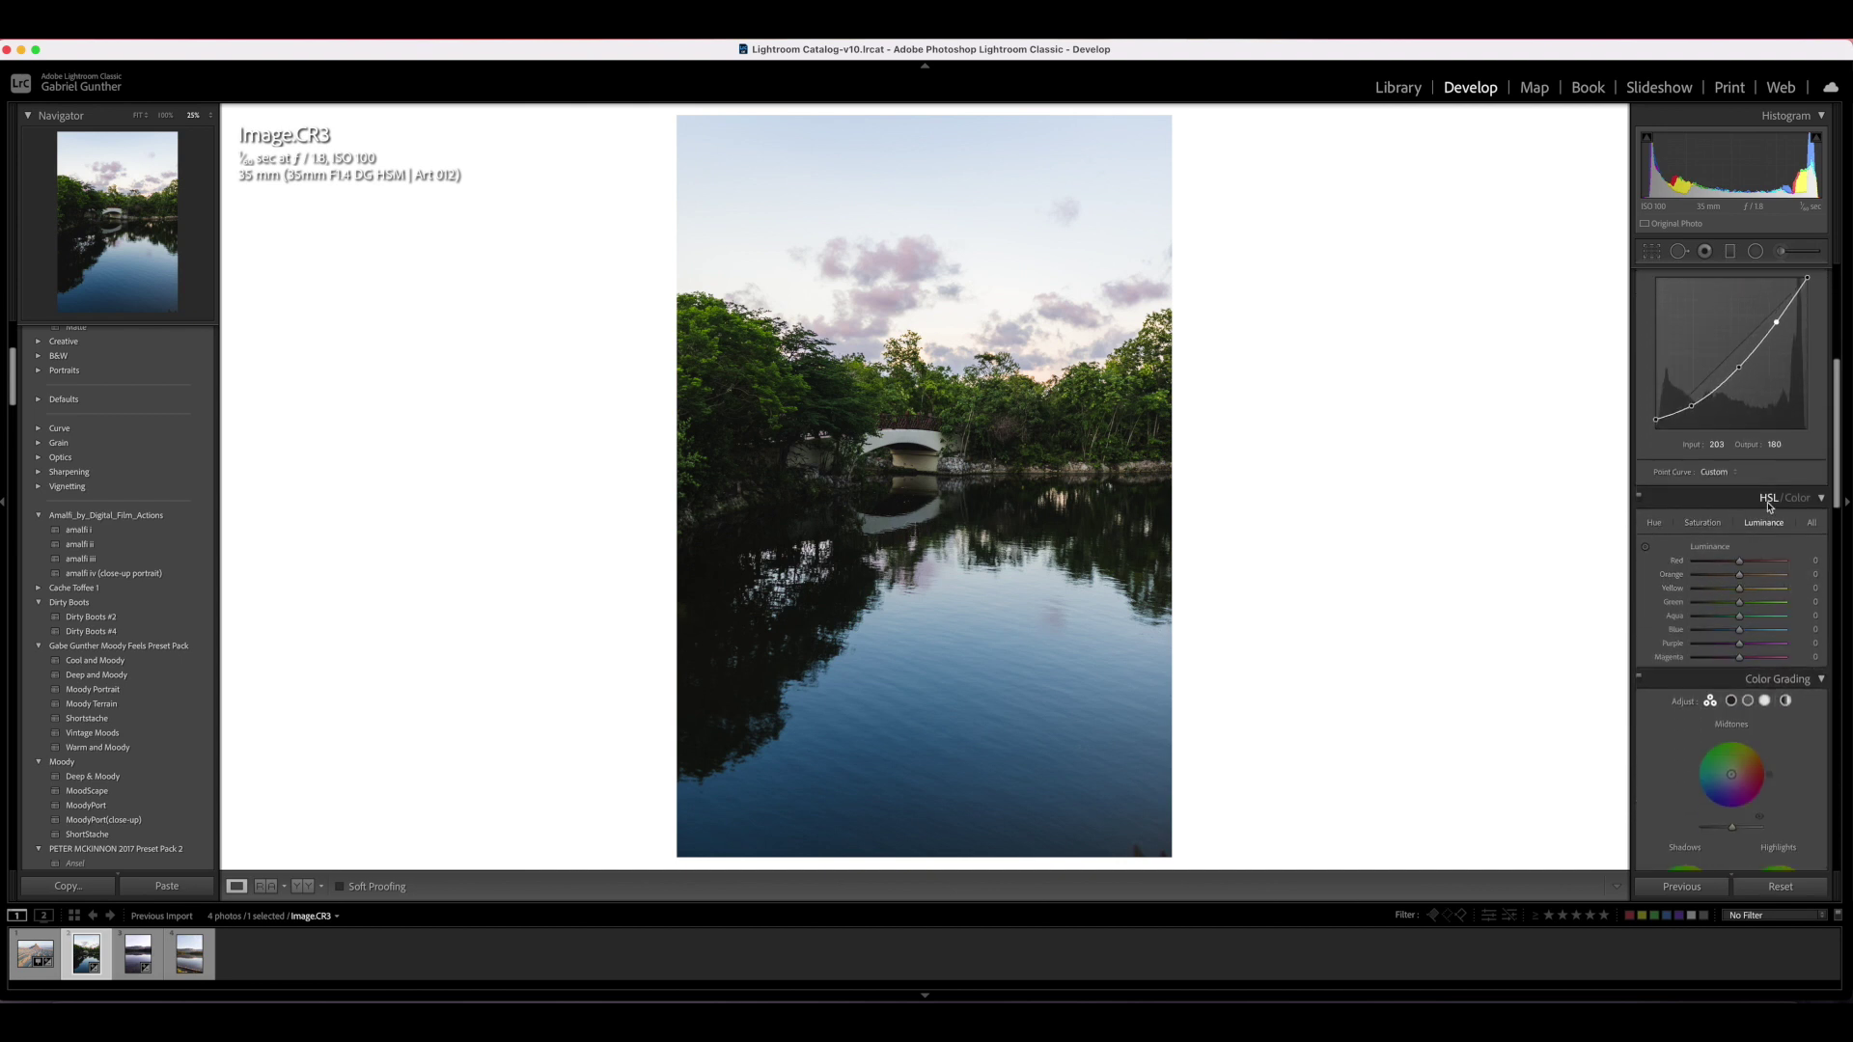
scroll(1660, 528, up, 5)
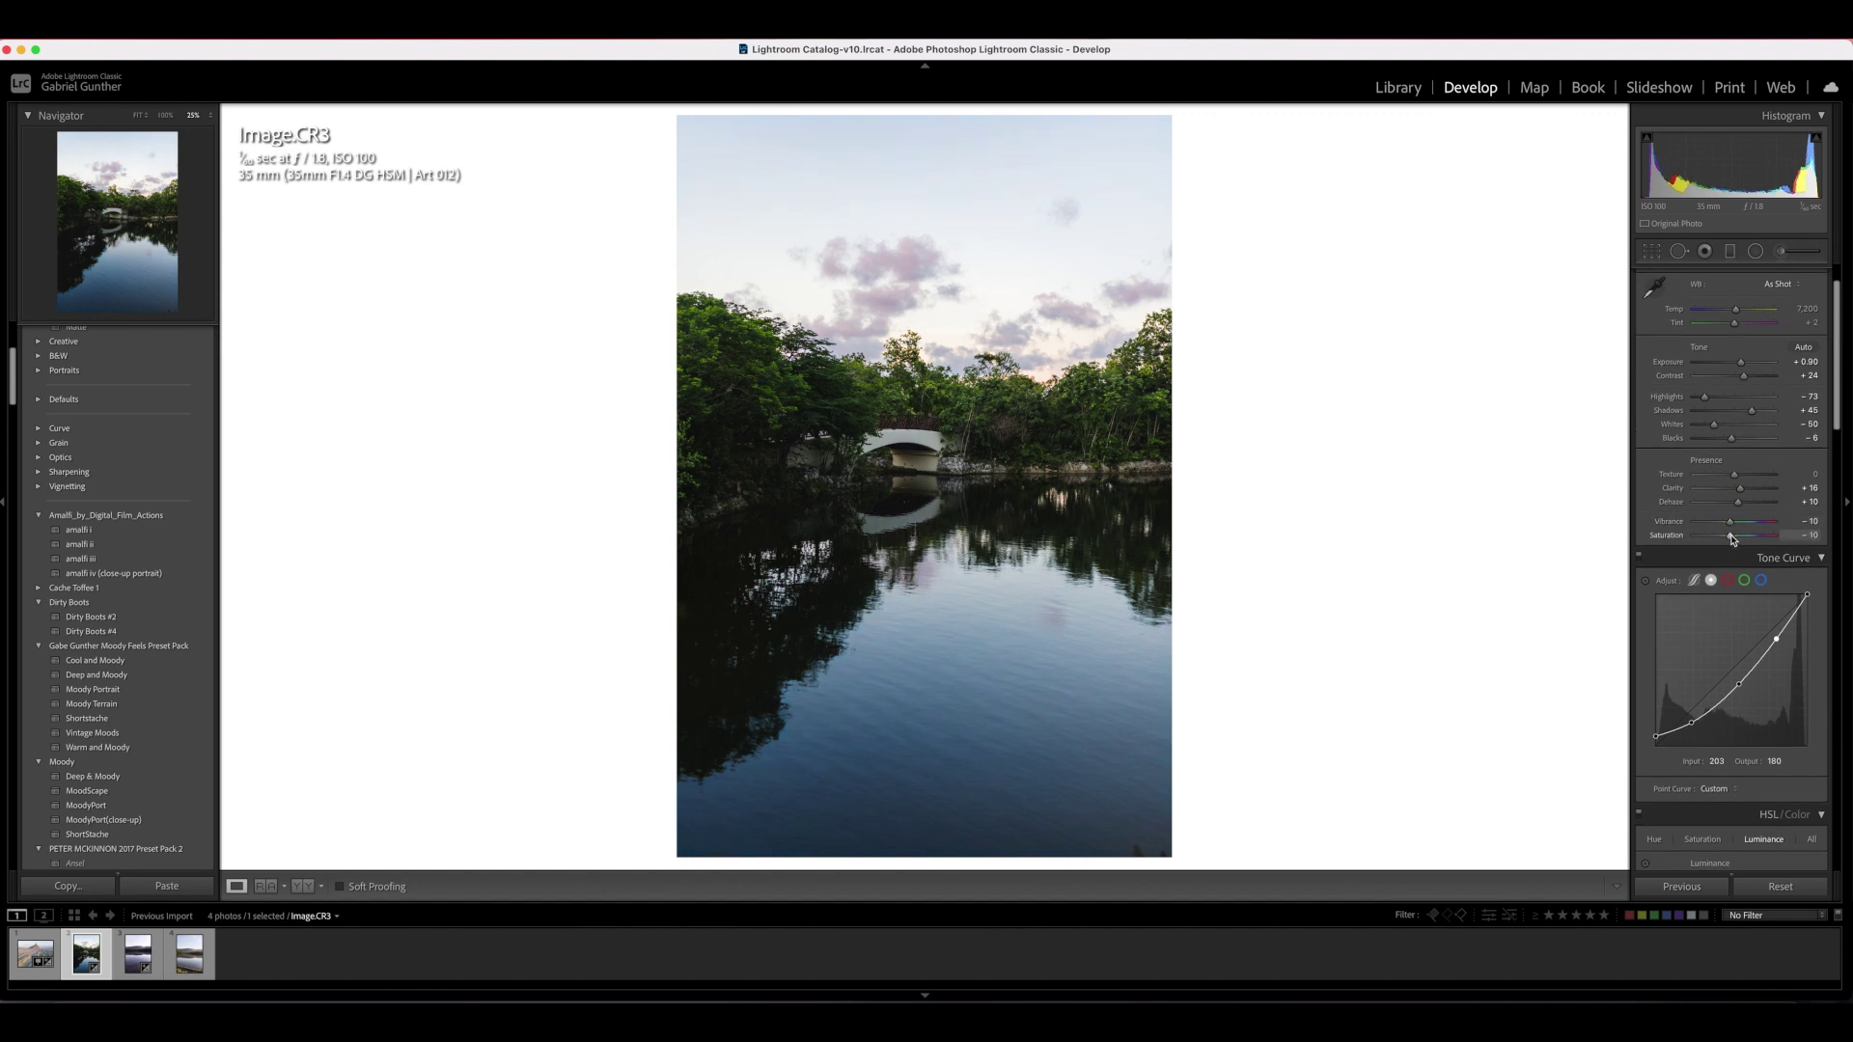
Shift the HSL hues of Green toward yellow, Yellow toward orange and Blue toward aqua, and compare before and after
scroll(1709, 679, down, 5)
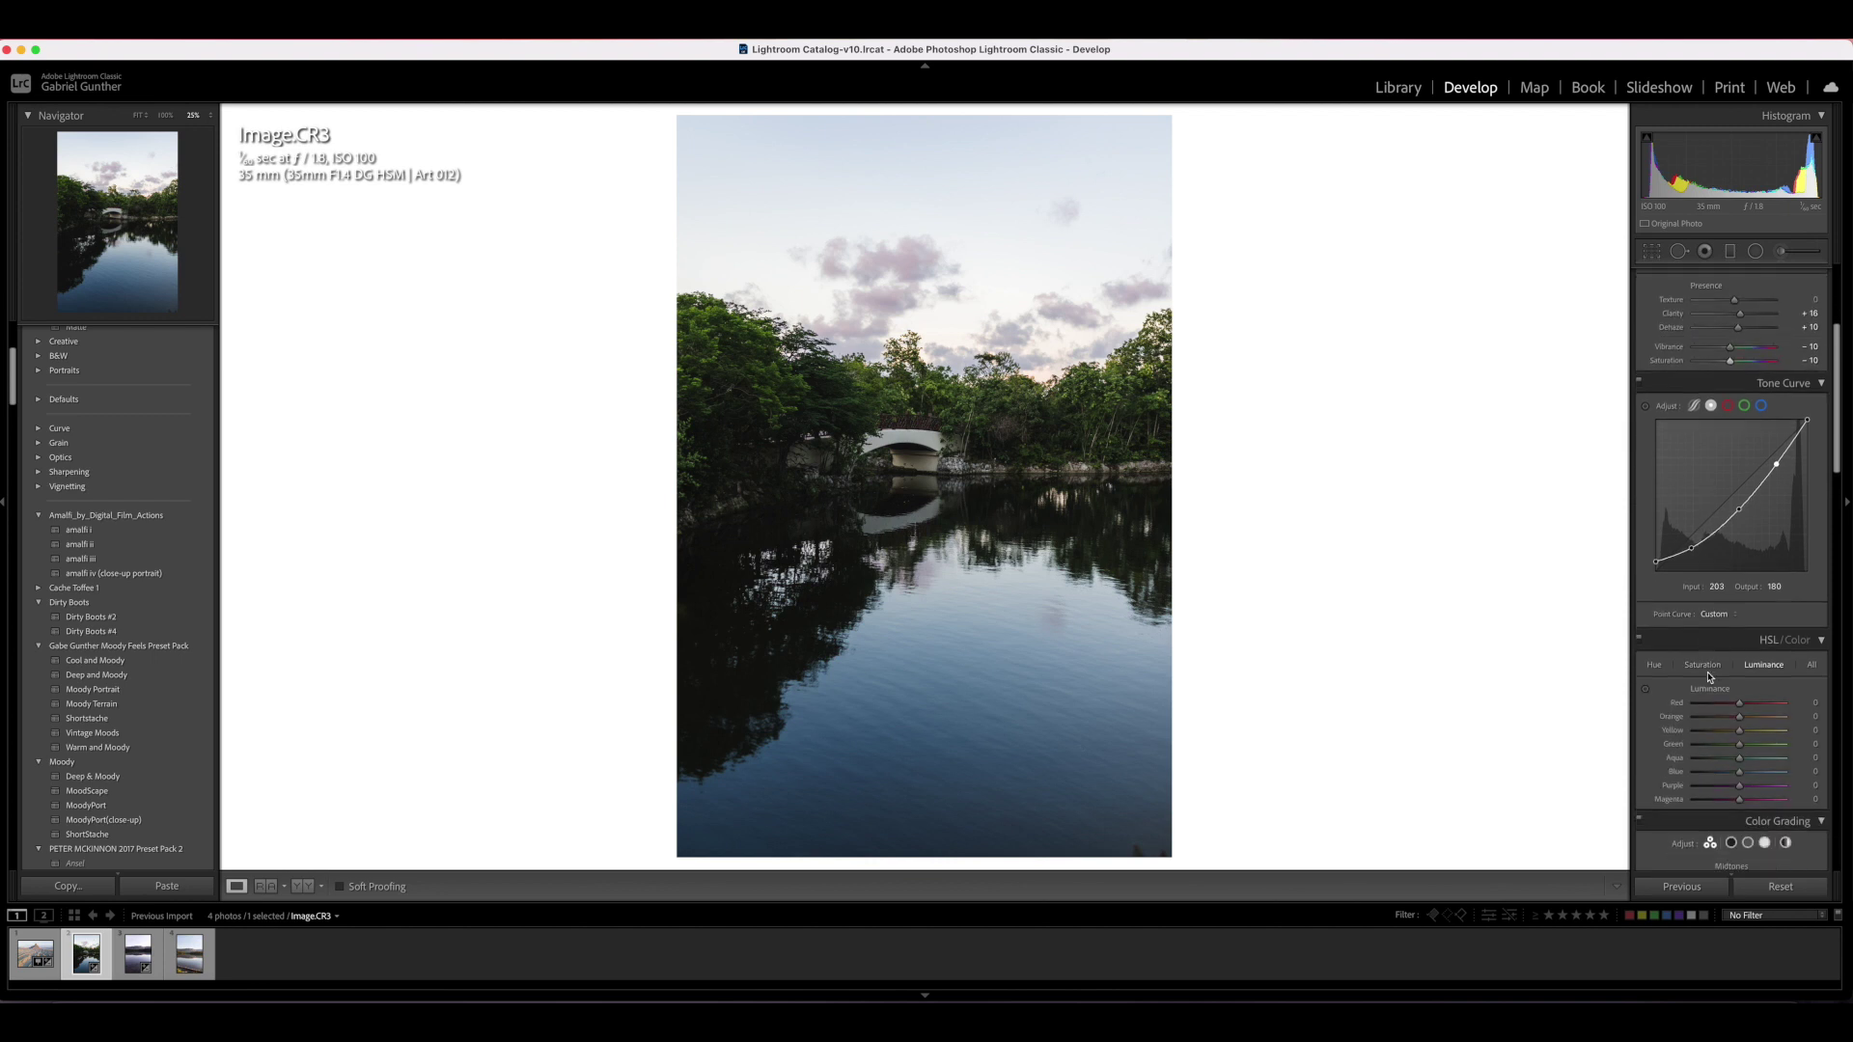
scroll(1709, 678, down, 1)
click(1652, 514)
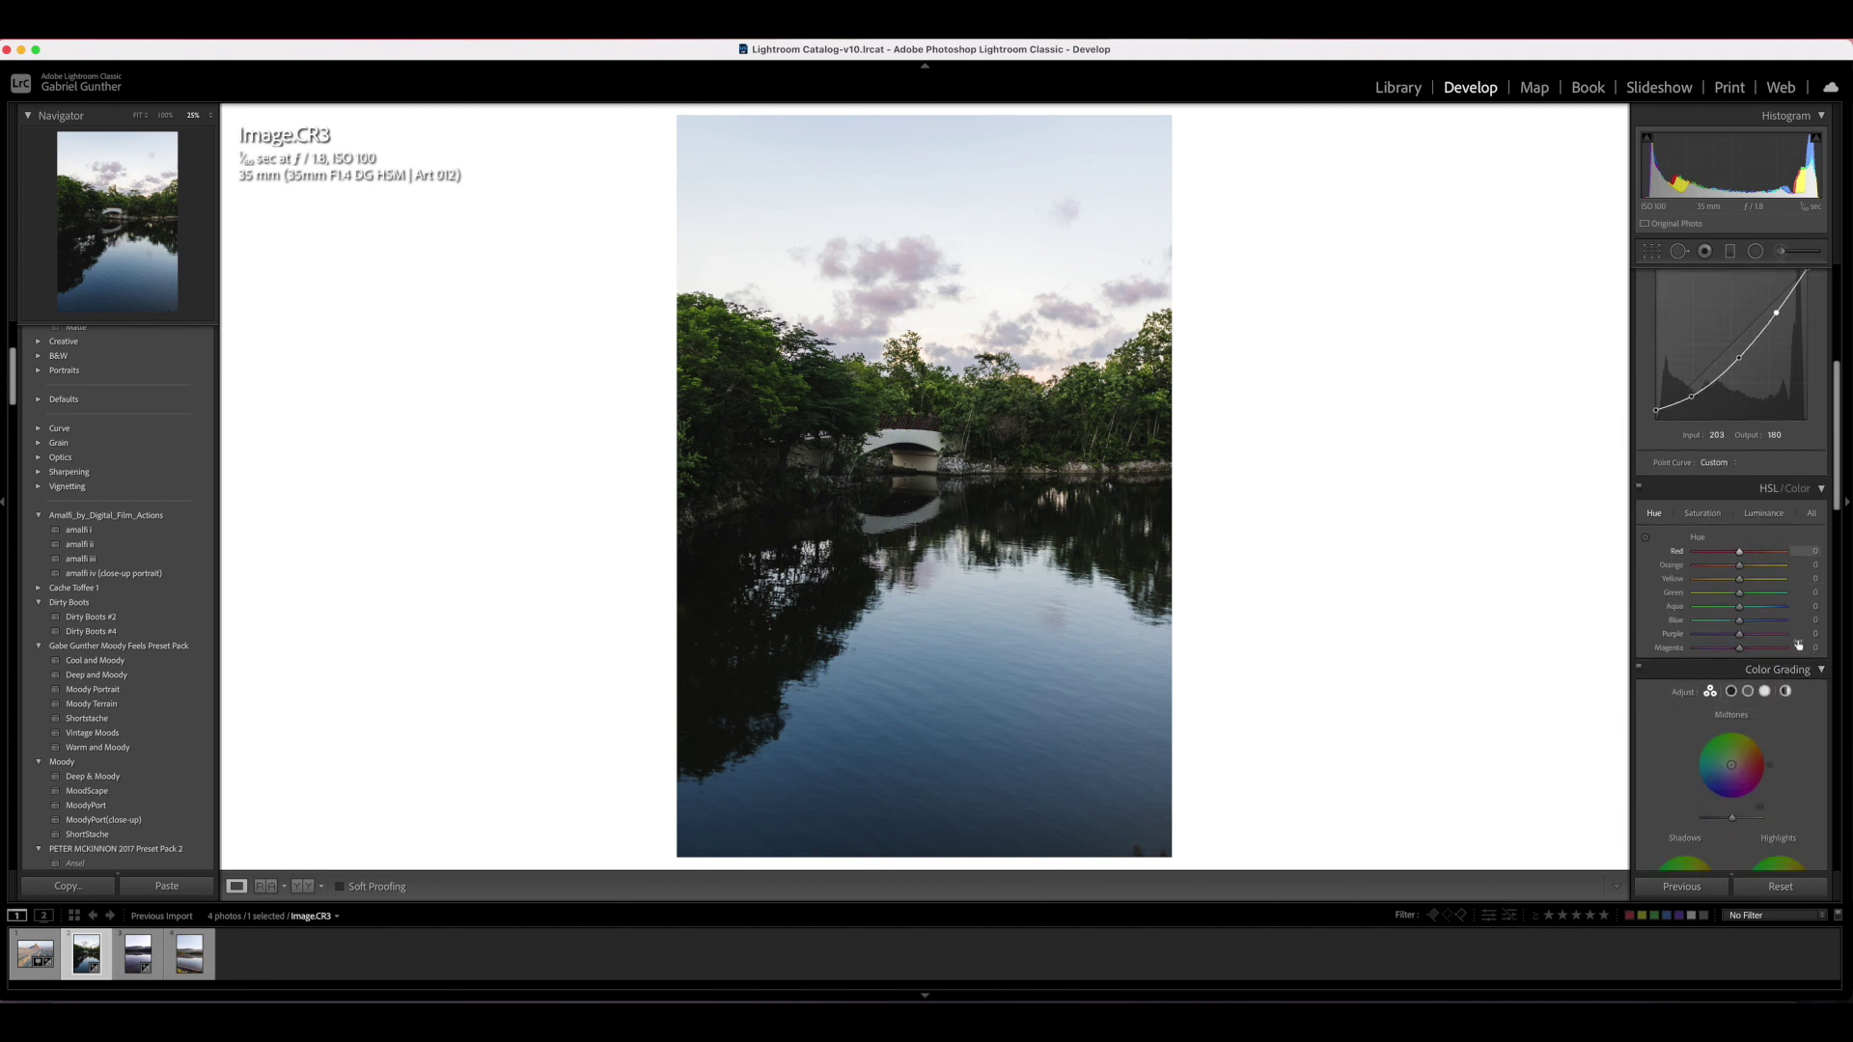
drag(1739, 595, 1696, 606)
drag(1739, 580, 1721, 585)
drag(1739, 619, 1726, 632)
drag(1726, 626, 1728, 624)
key(backslash)
key(backslash)
Reduce the HSL saturation of Green to about -33 and slightly lower the Yellow and Blue saturation
click(1711, 517)
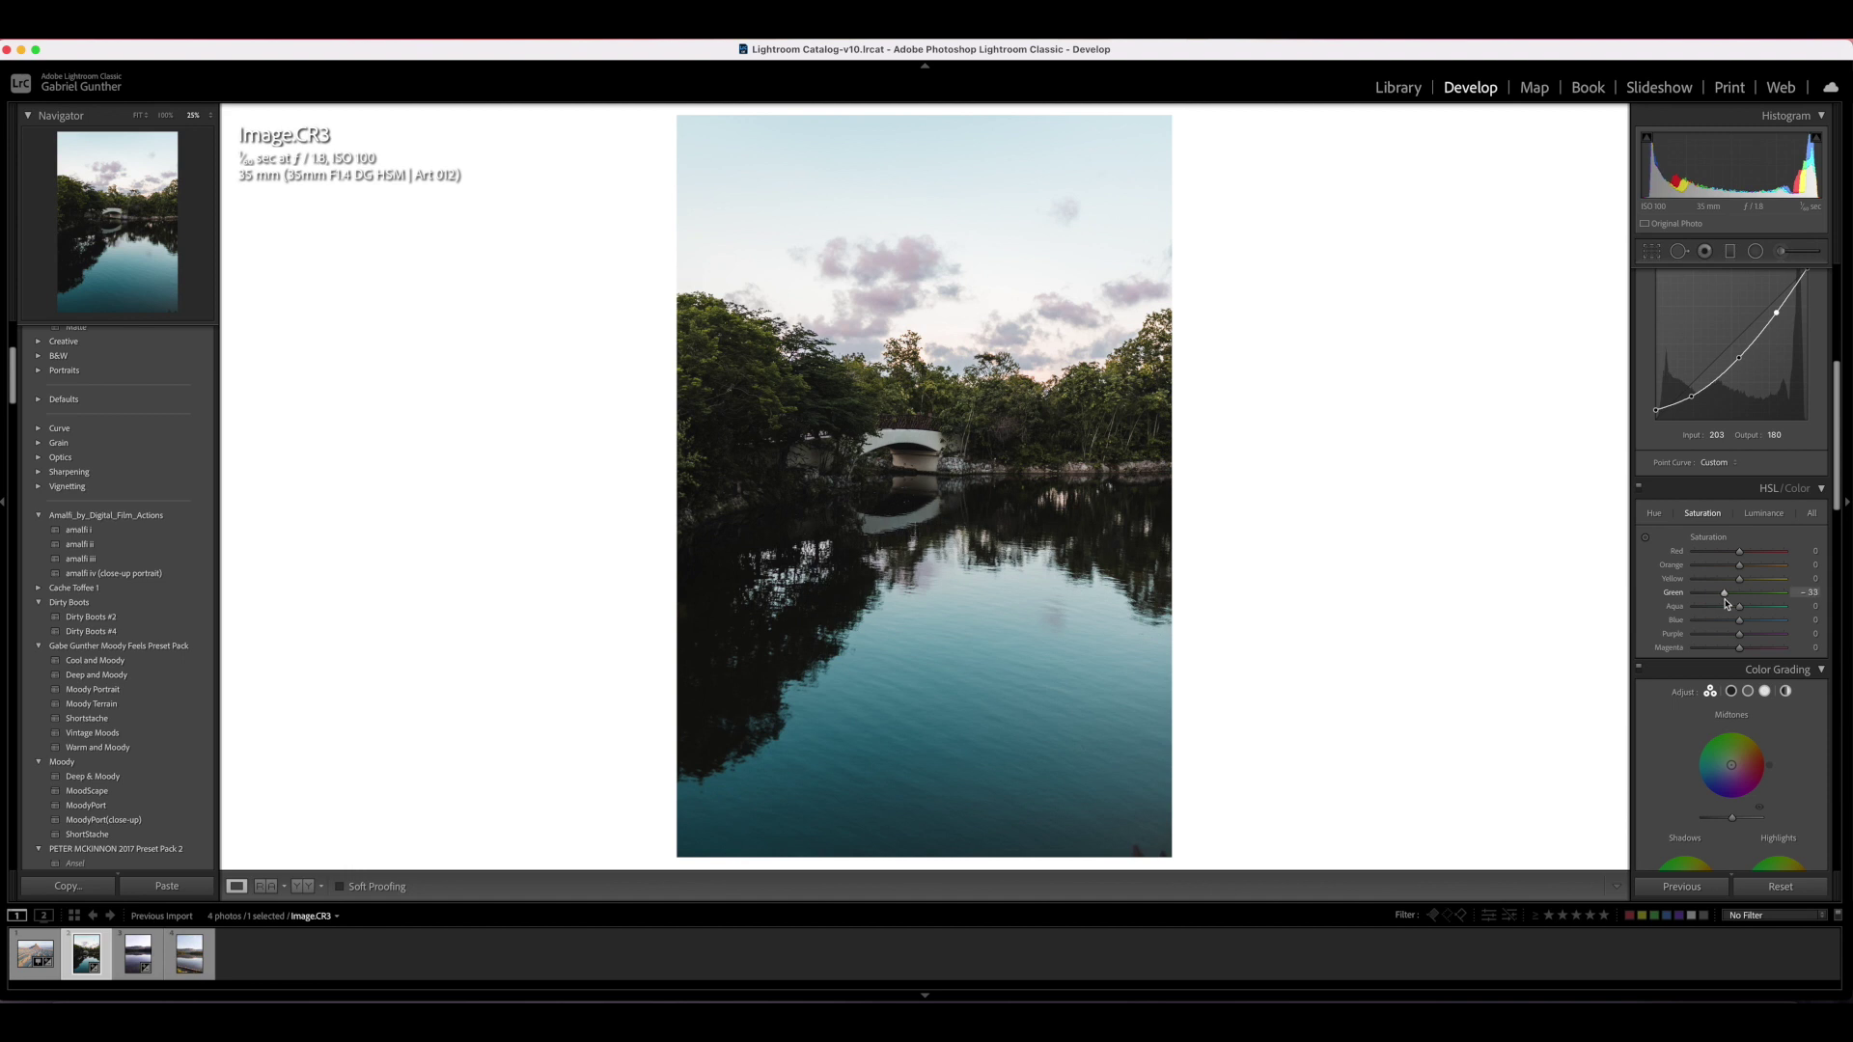
drag(1740, 585, 1726, 586)
drag(1740, 626, 1736, 634)
Set the HSL luminance of Aqua to +68, Green to about -28 and Yellow to -29, and compare before and after
click(1764, 512)
mouse_move(1740, 611)
mouse_down()
mouse_move(1774, 623)
mouse_move(1713, 604)
mouse_up()
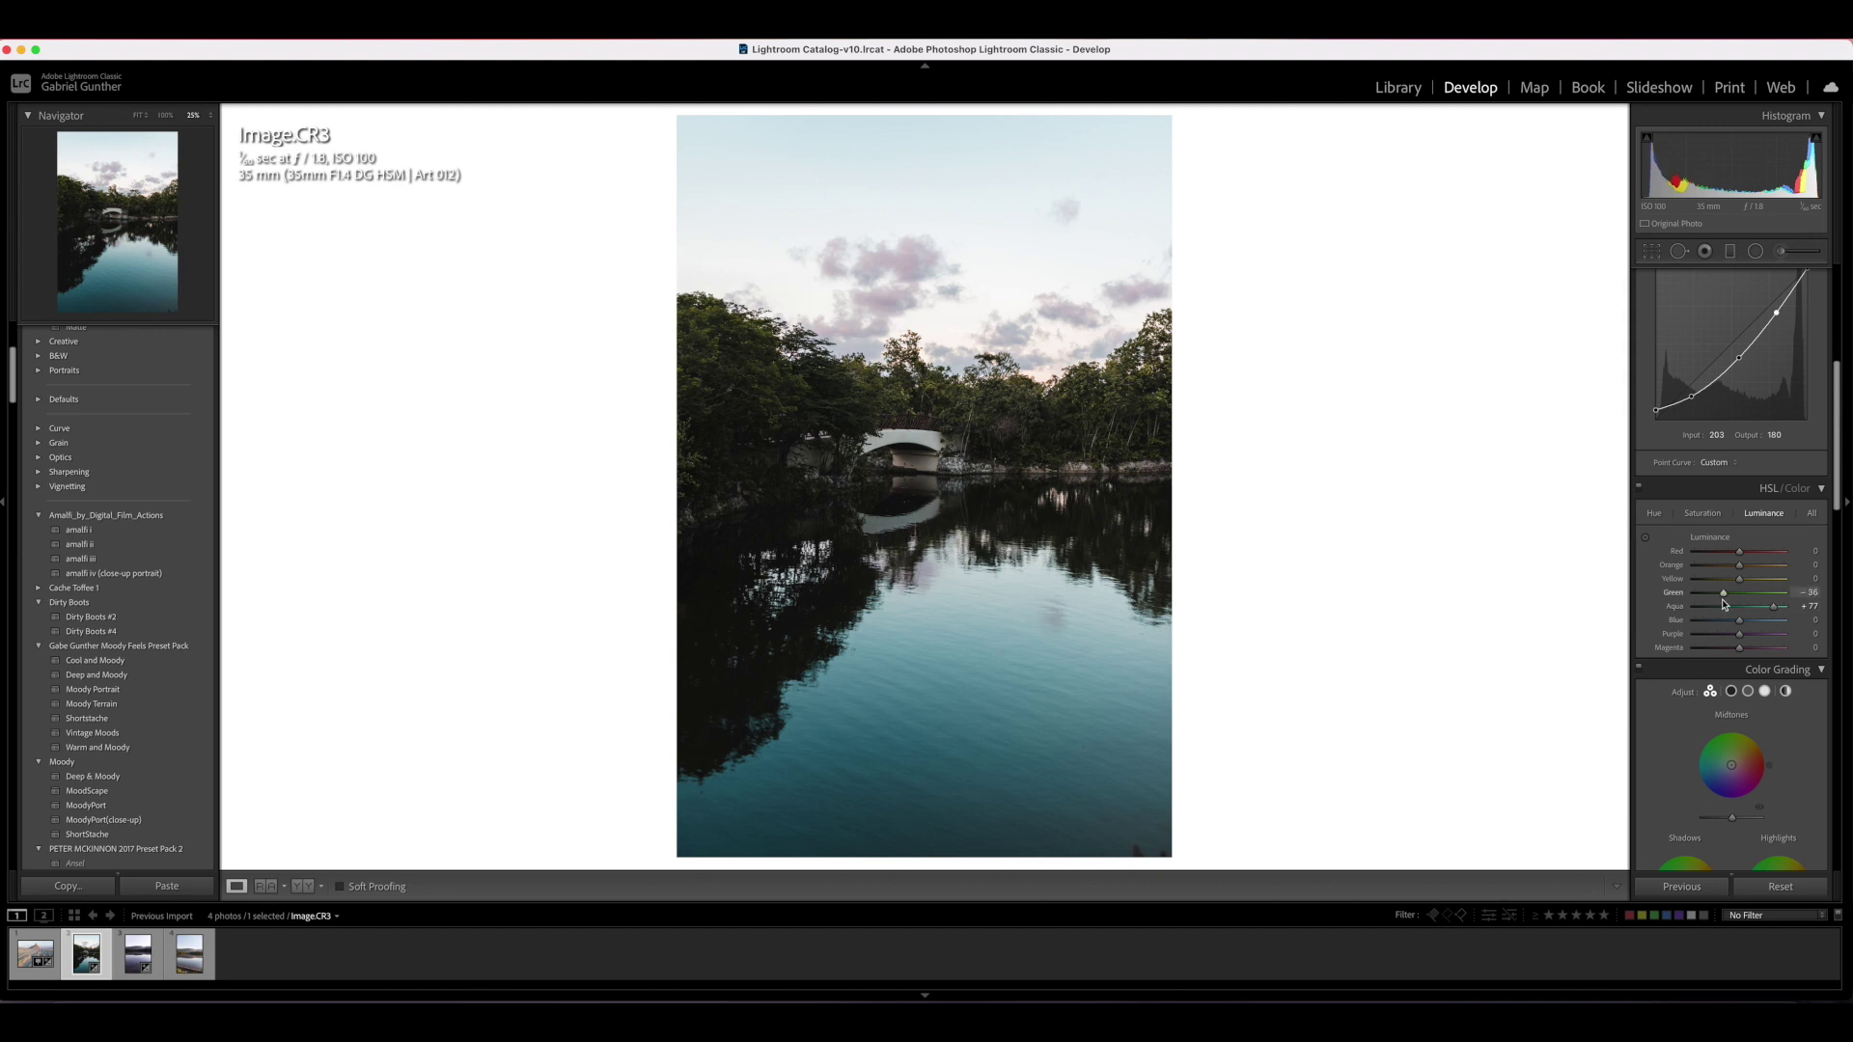
drag(1742, 582, 1727, 594)
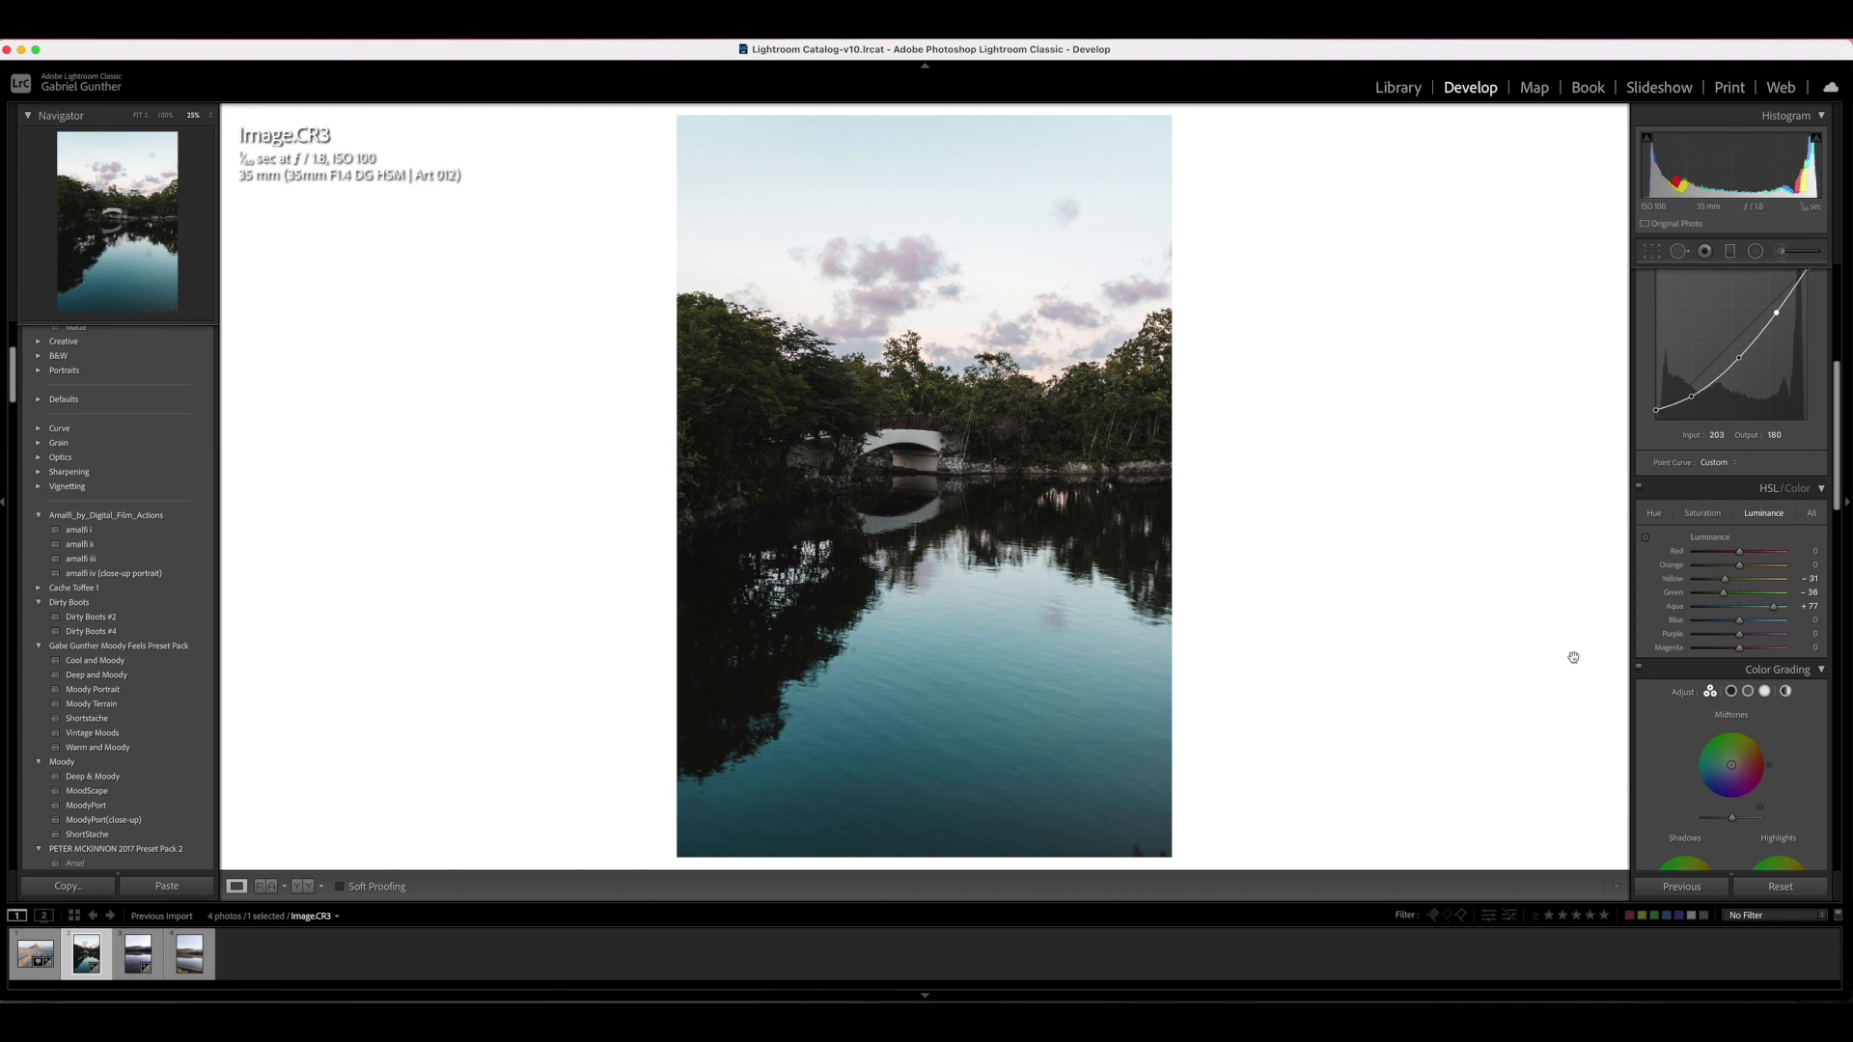
key(backslash)
key(backslash)
Set the Color Grading hue of the Shadows to about 114 and try a slight shadow tint
scroll(1737, 598, down, 5)
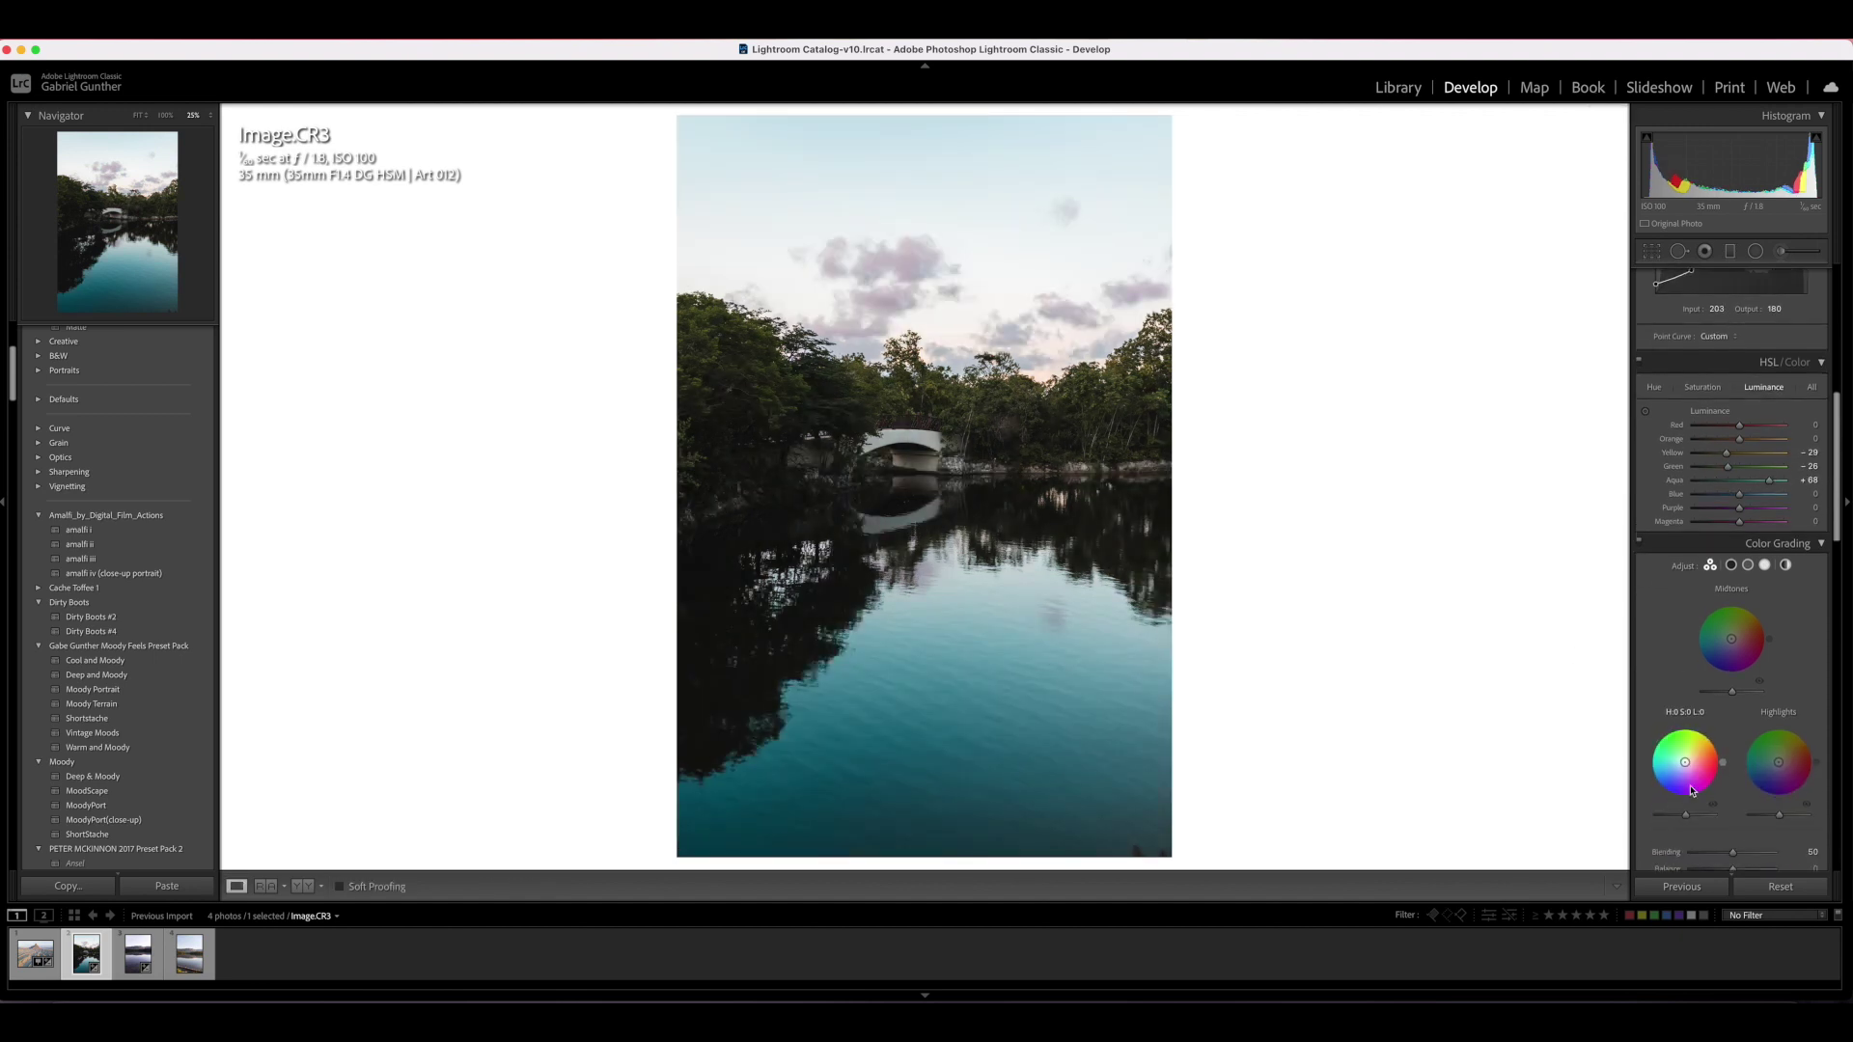
scroll(1728, 651, down, 3)
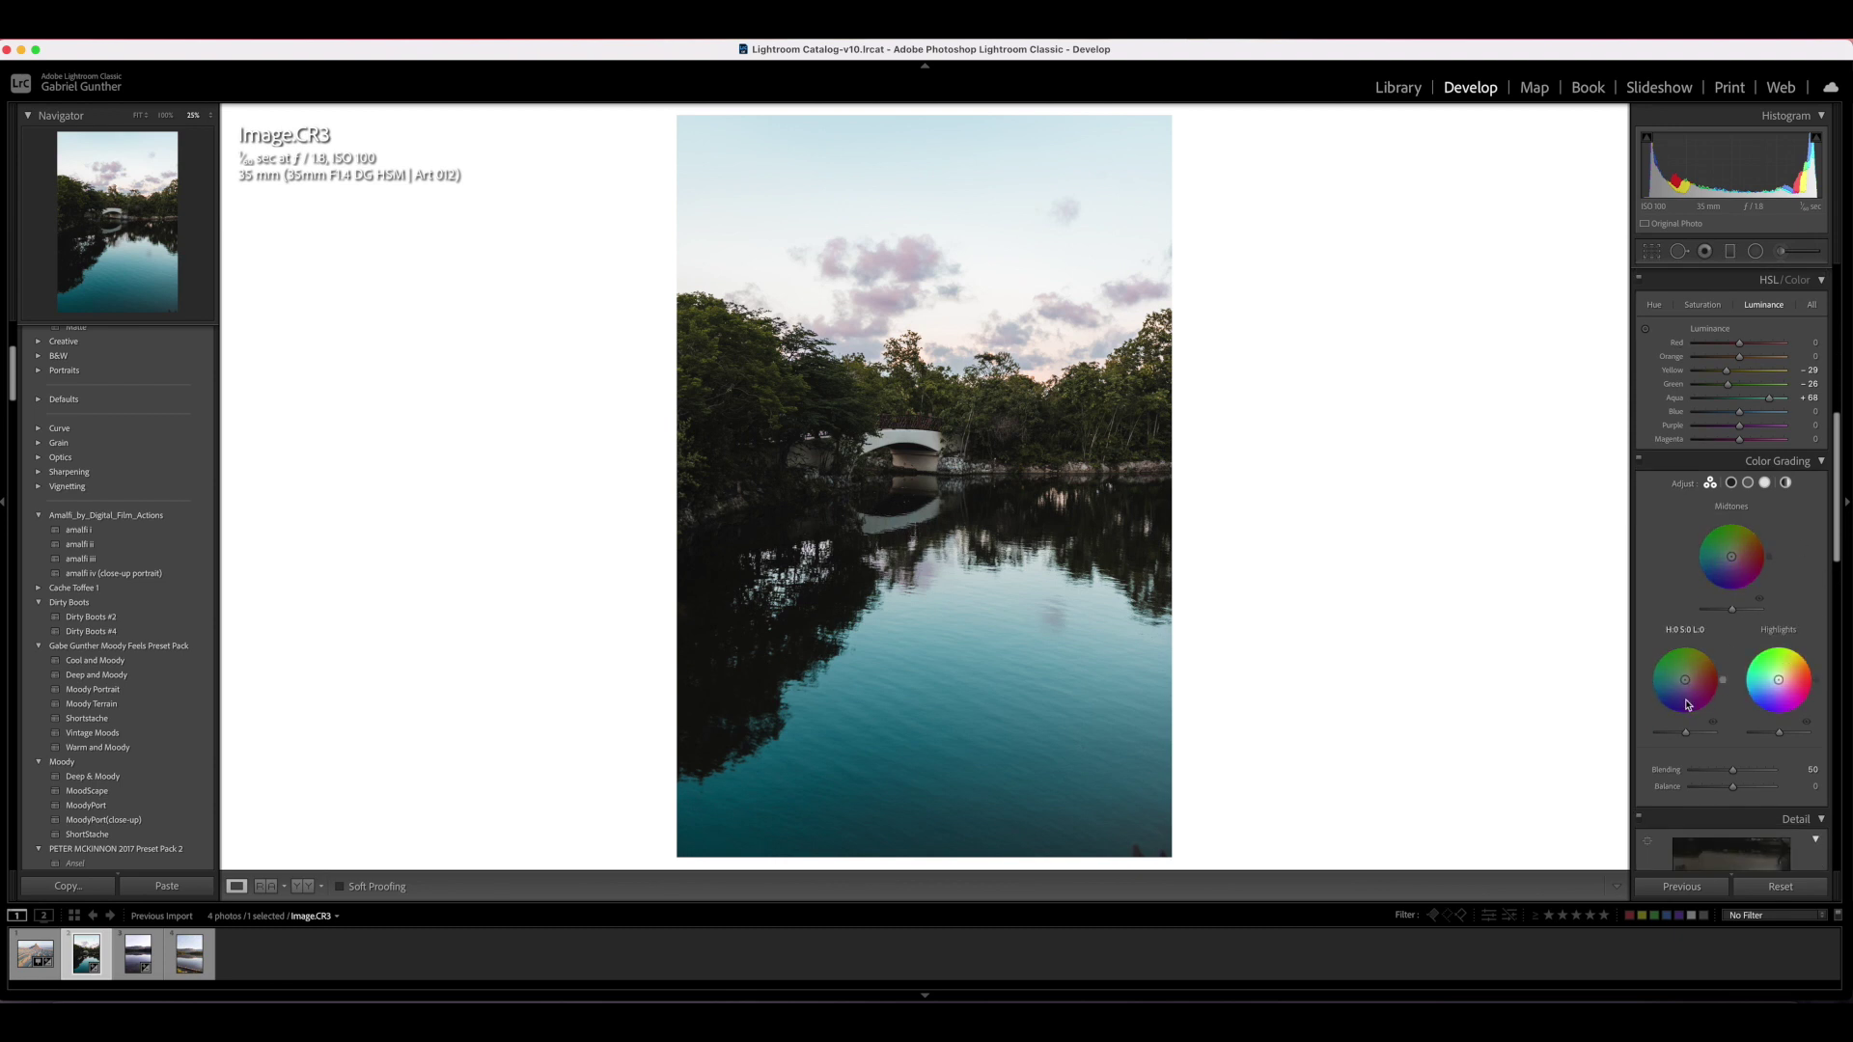
drag(1722, 684, 1672, 643)
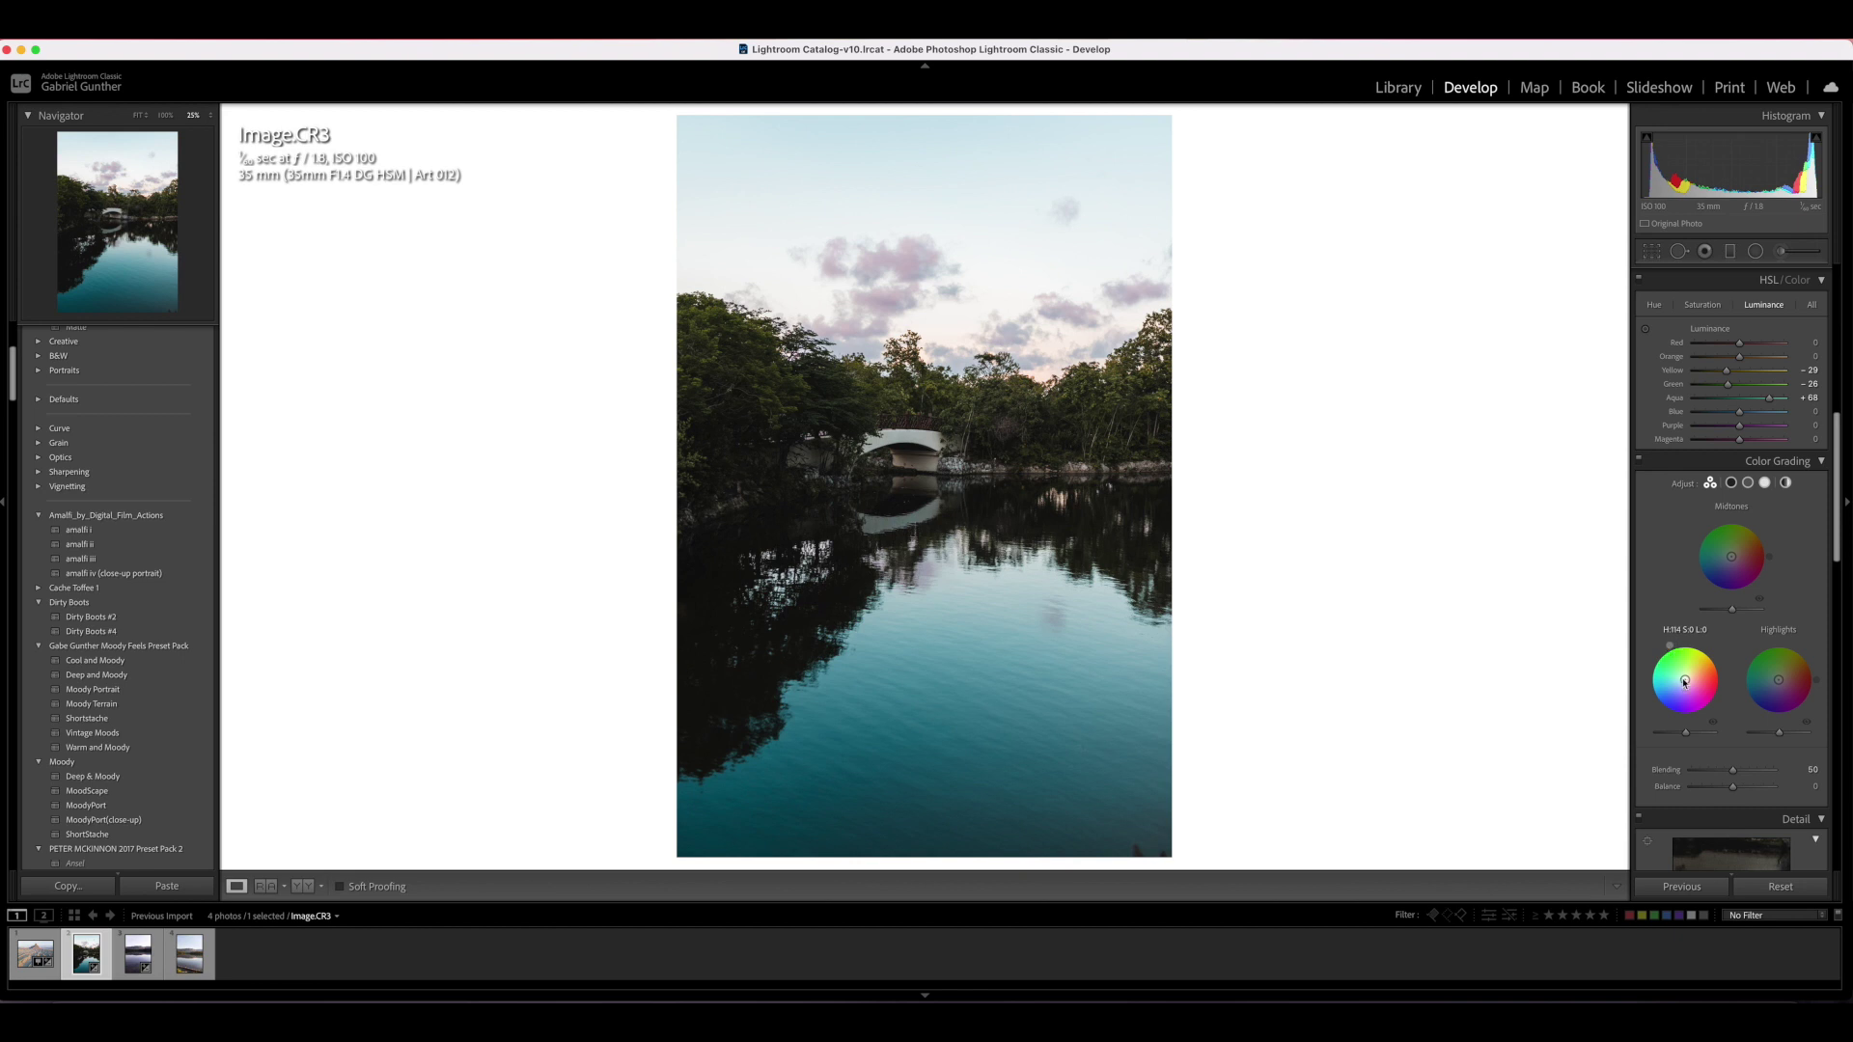
drag(1685, 680, 1684, 677)
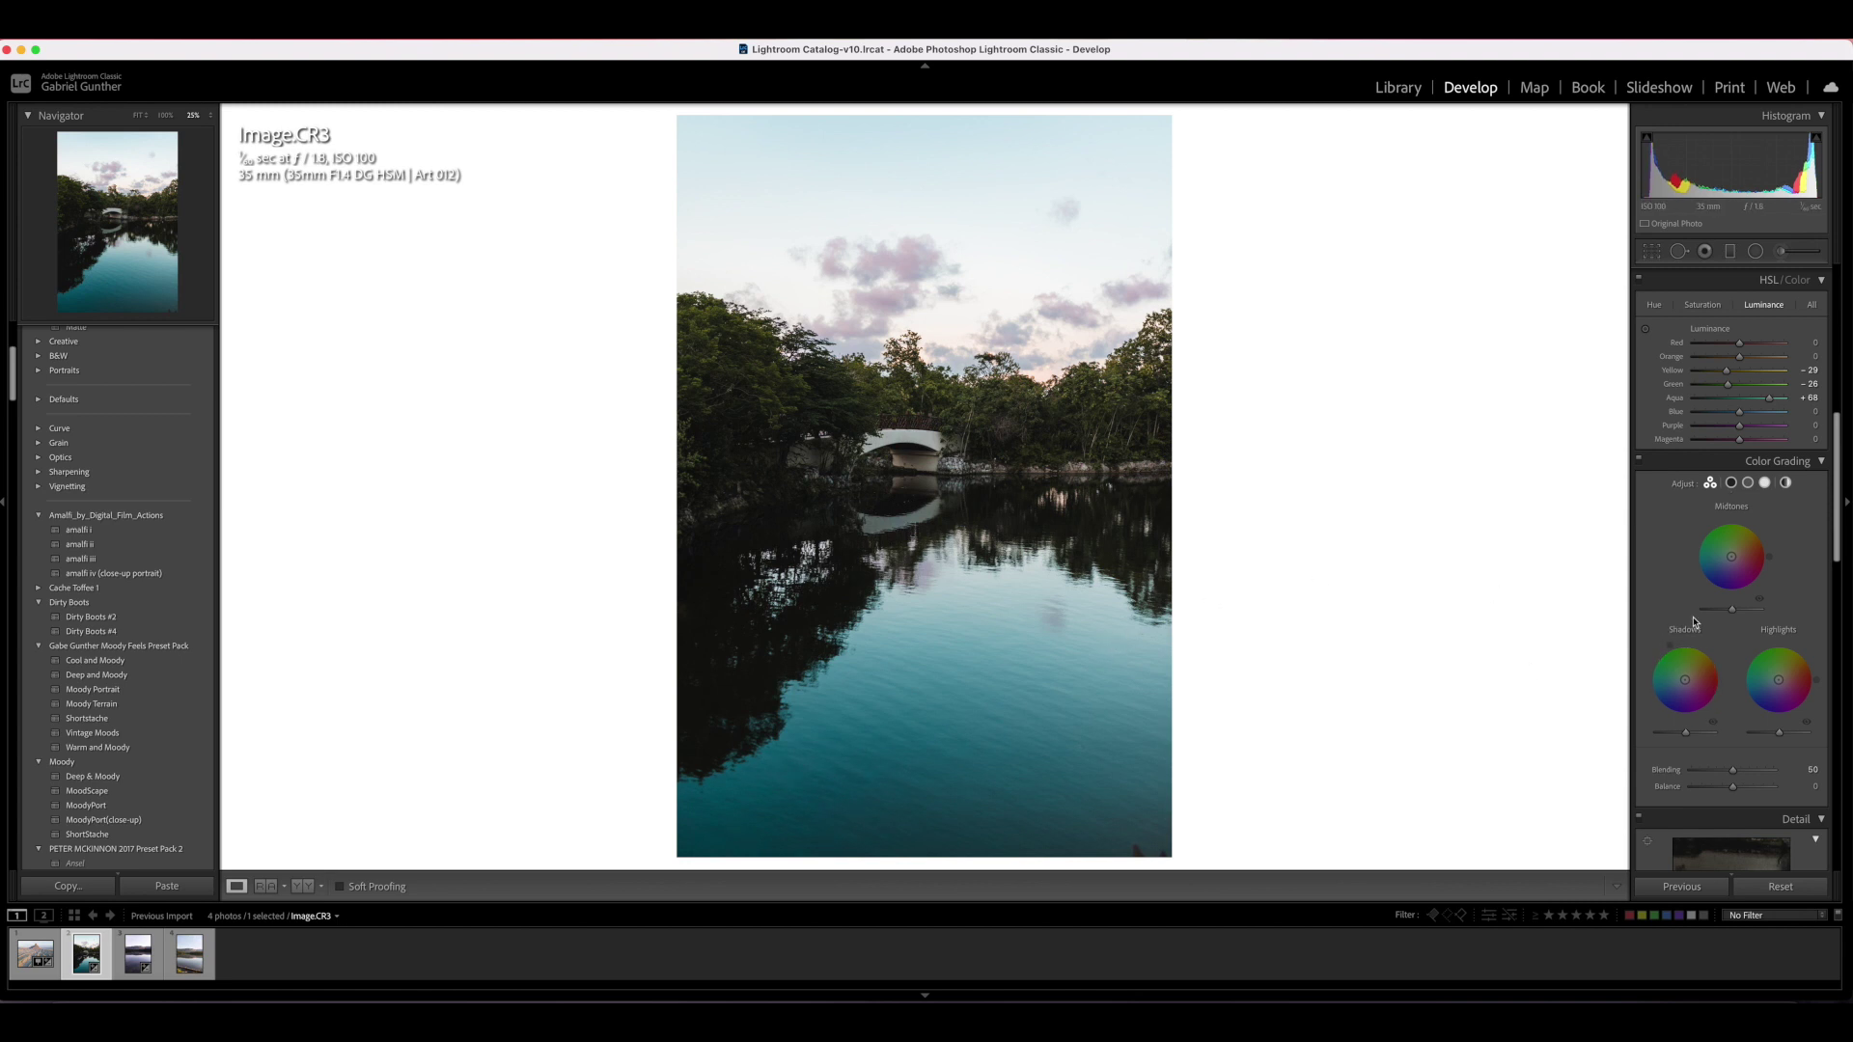
Raise the Noise Reduction Luminance of the bridge photo to about 33
scroll(1713, 622, down, 1)
scroll(1708, 622, down, 9)
drag(1704, 661, 1719, 665)
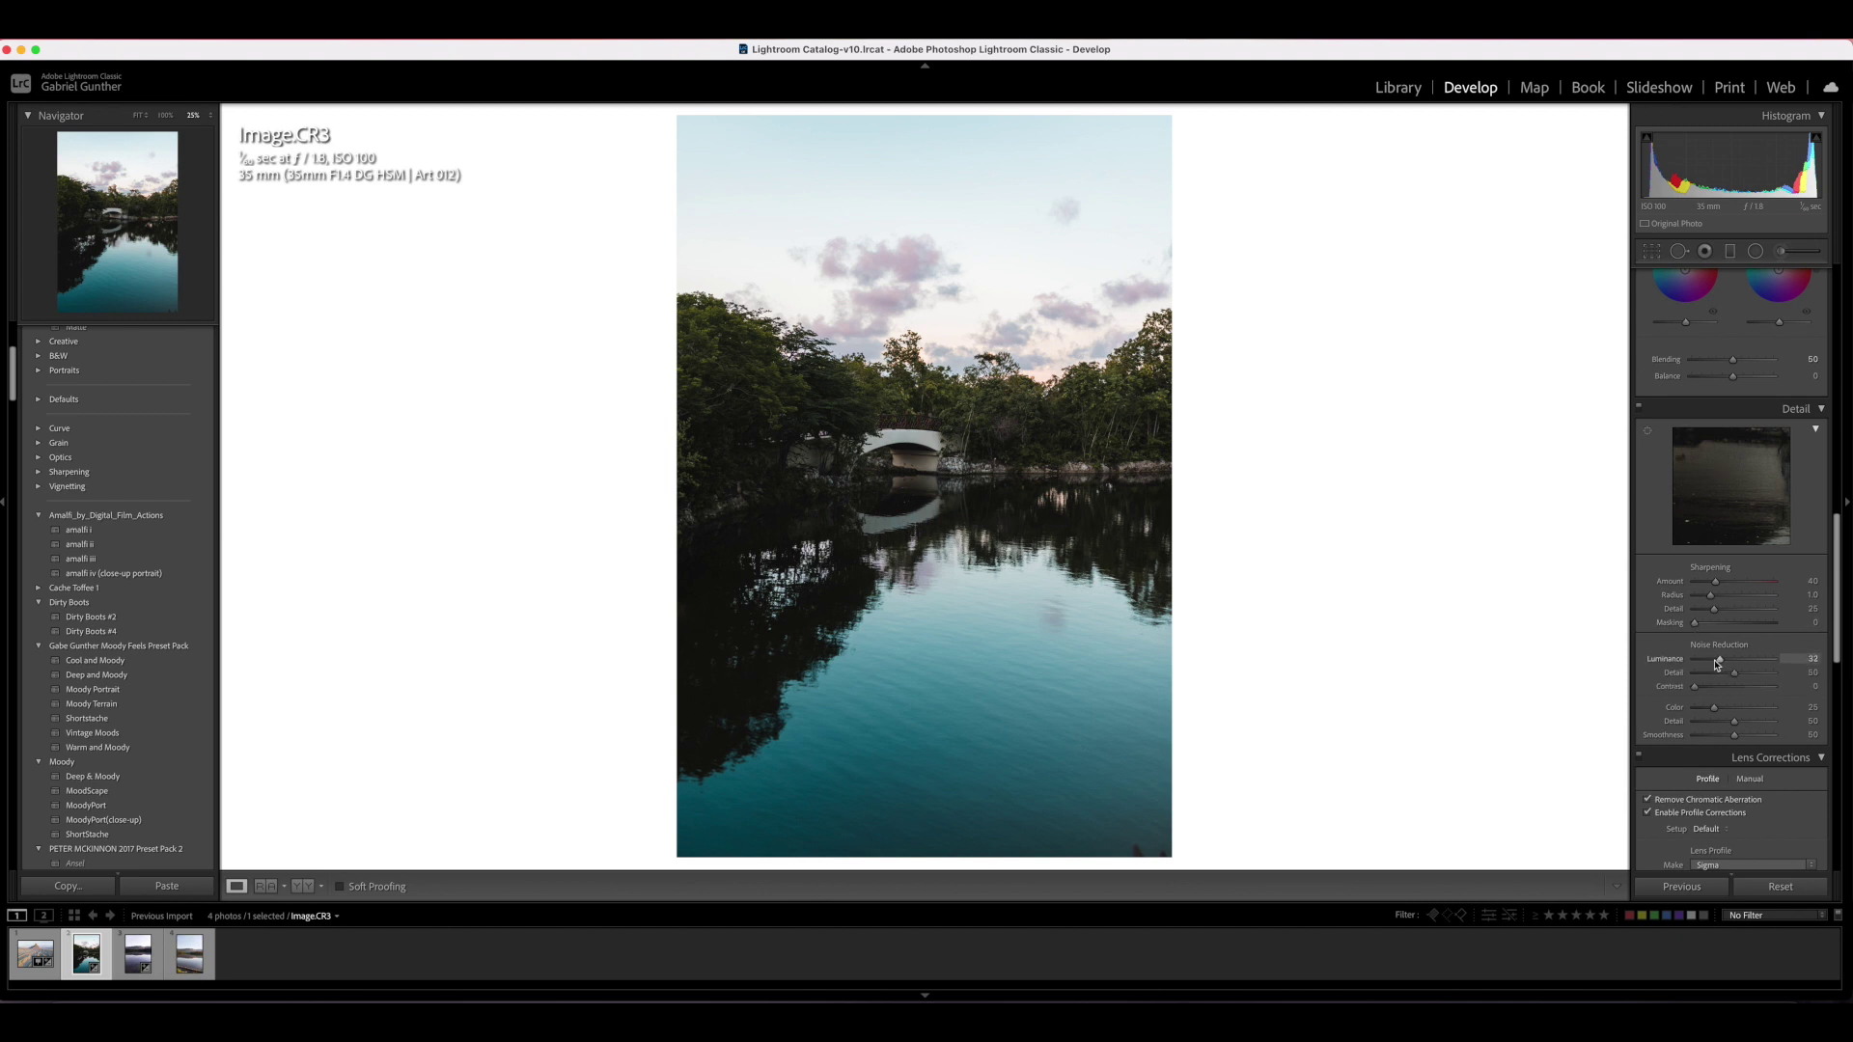
Preview the Deep and Moody preset on the photo and review the Lens Corrections, Transform and Effects settings
scroll(1724, 676, down, 10)
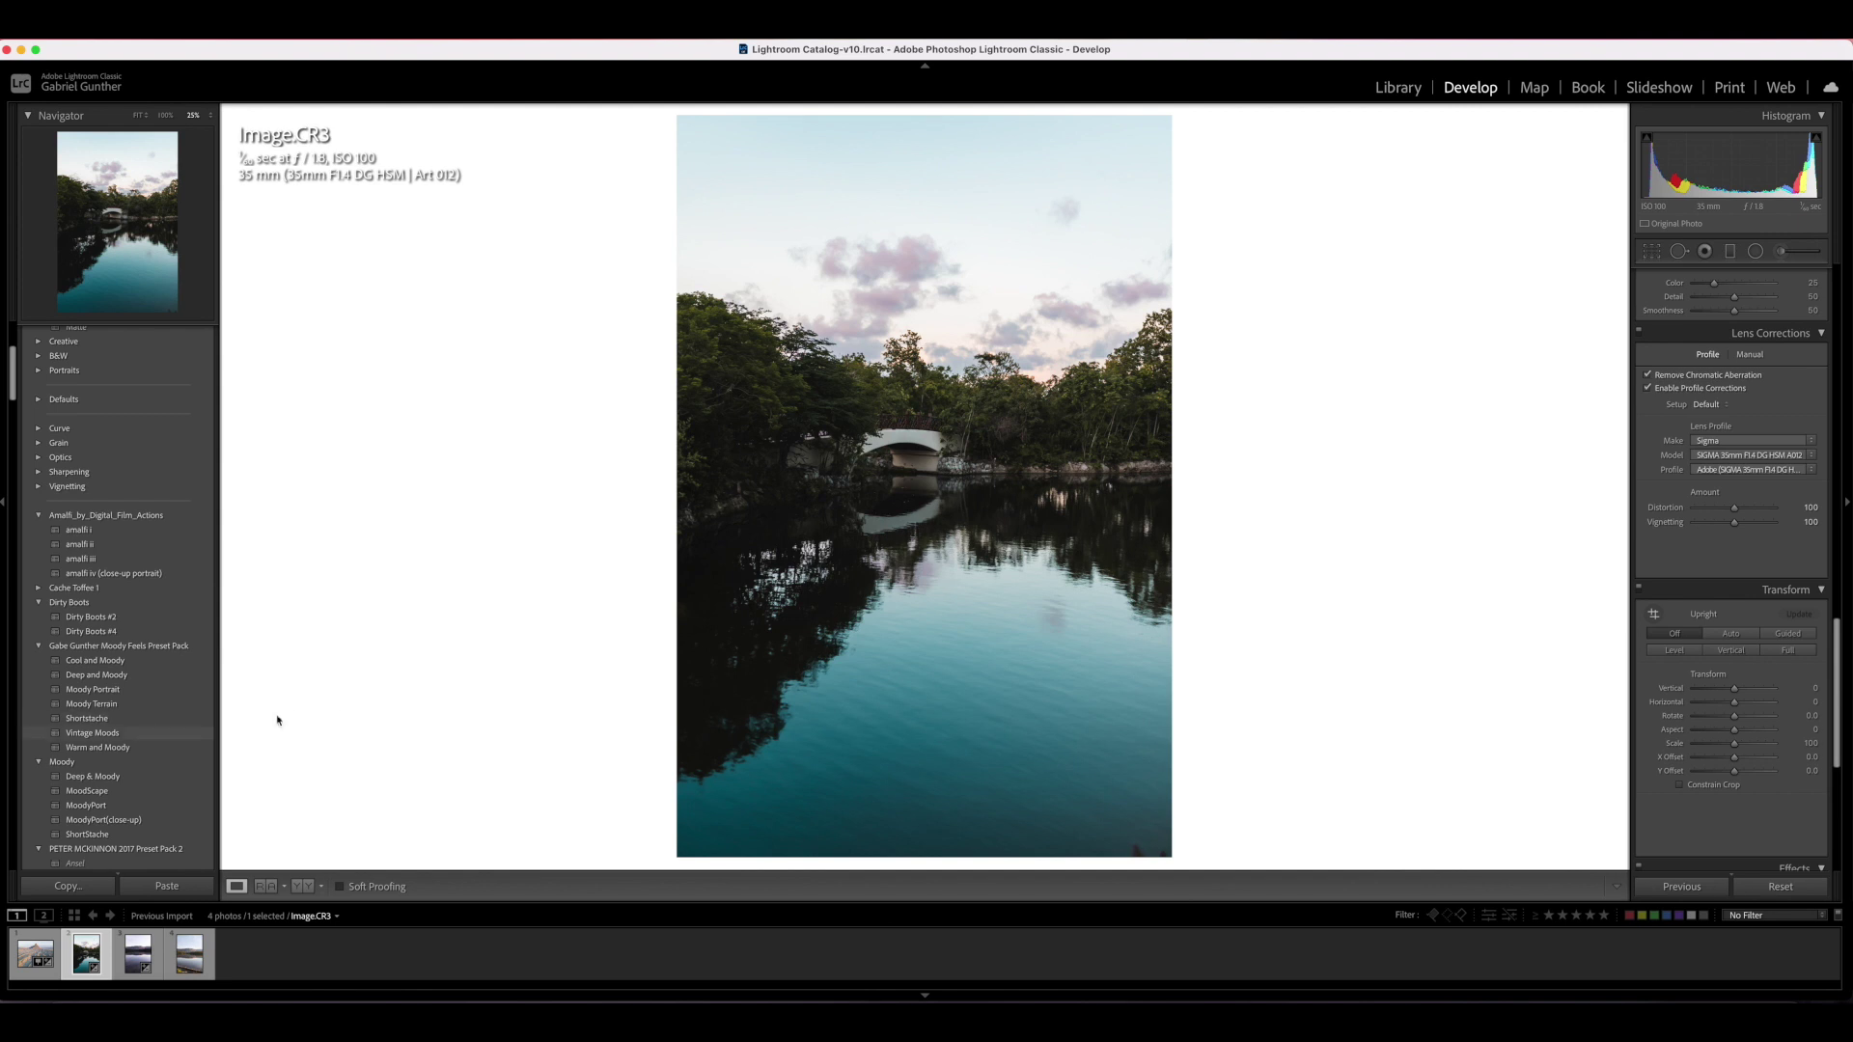
scroll(140, 765, down, 3)
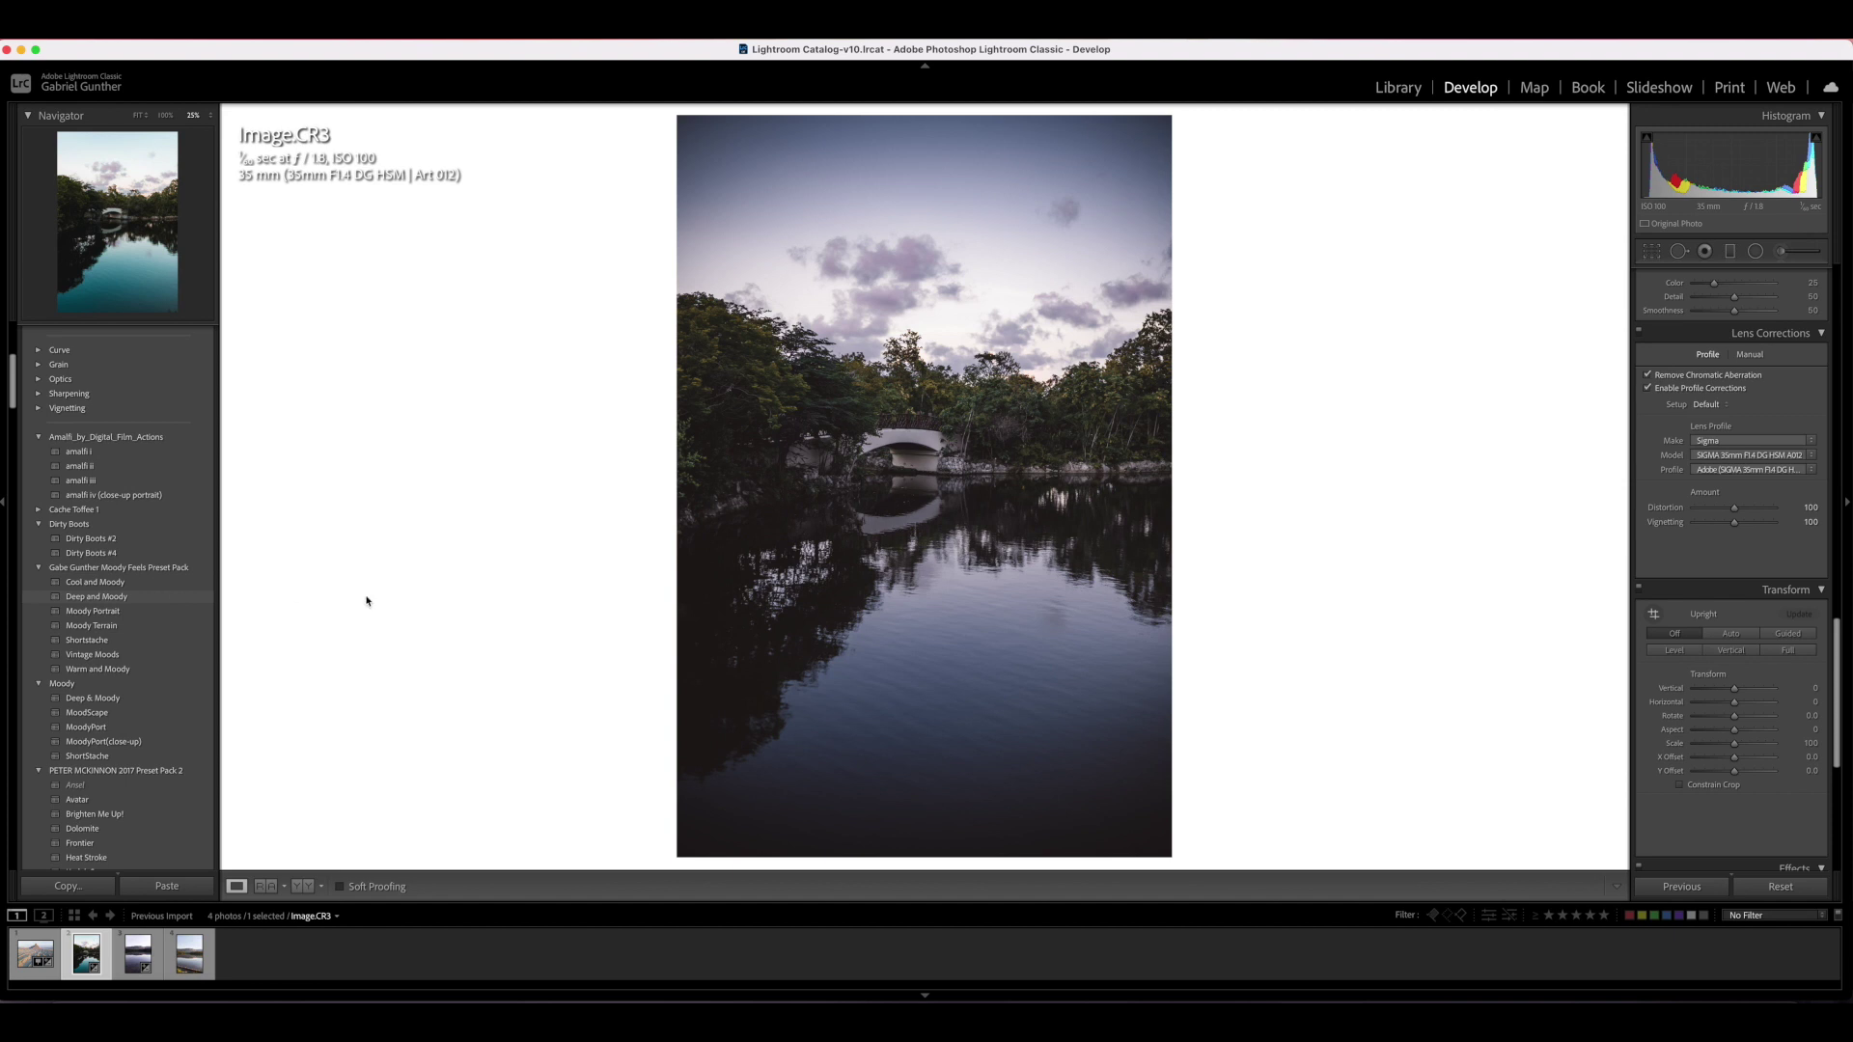
scroll(1758, 533, down, 2)
scroll(1752, 536, down, 1)
scroll(1744, 537, down, 6)
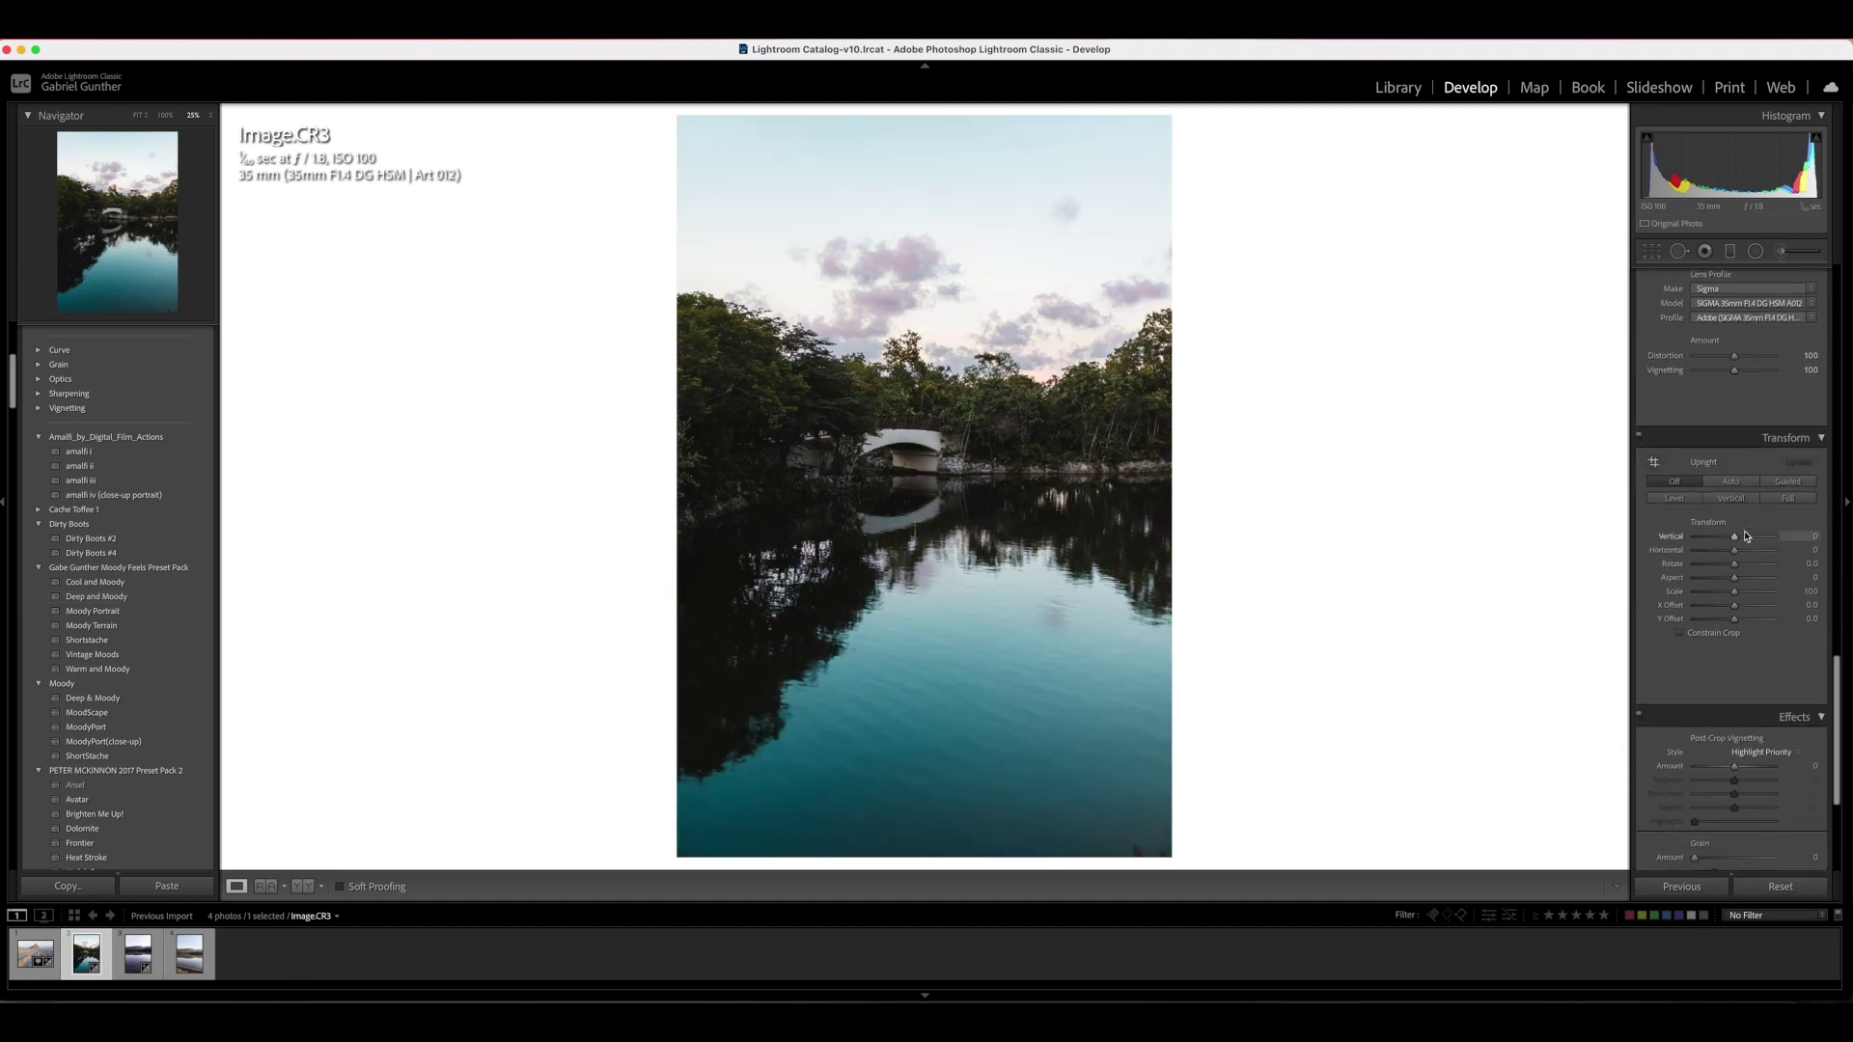
Draw a large radial filter centred just above the bridge and set its Exposure to -1.34 to darken the photo's edges
scroll(1744, 537, up, 20)
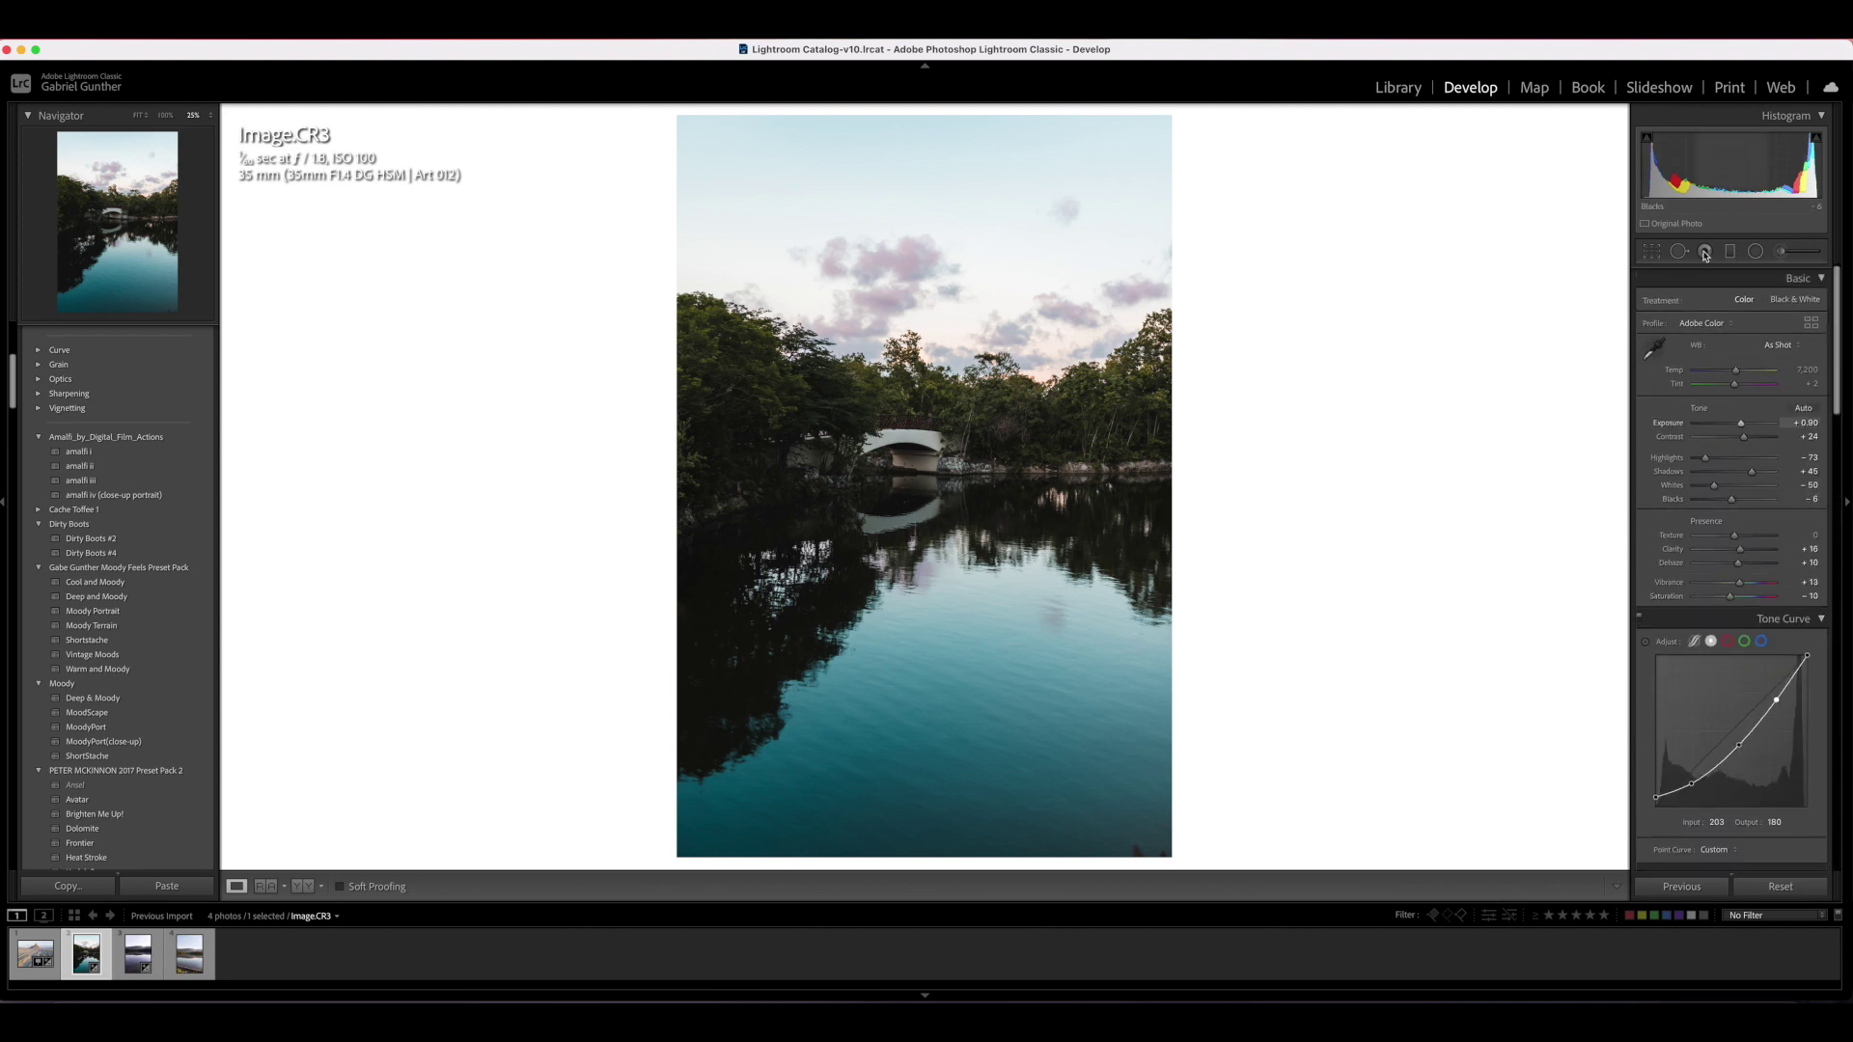
click(1755, 251)
drag(749, 230, 1428, 661)
drag(749, 230, 961, 383)
drag(1742, 356, 1721, 363)
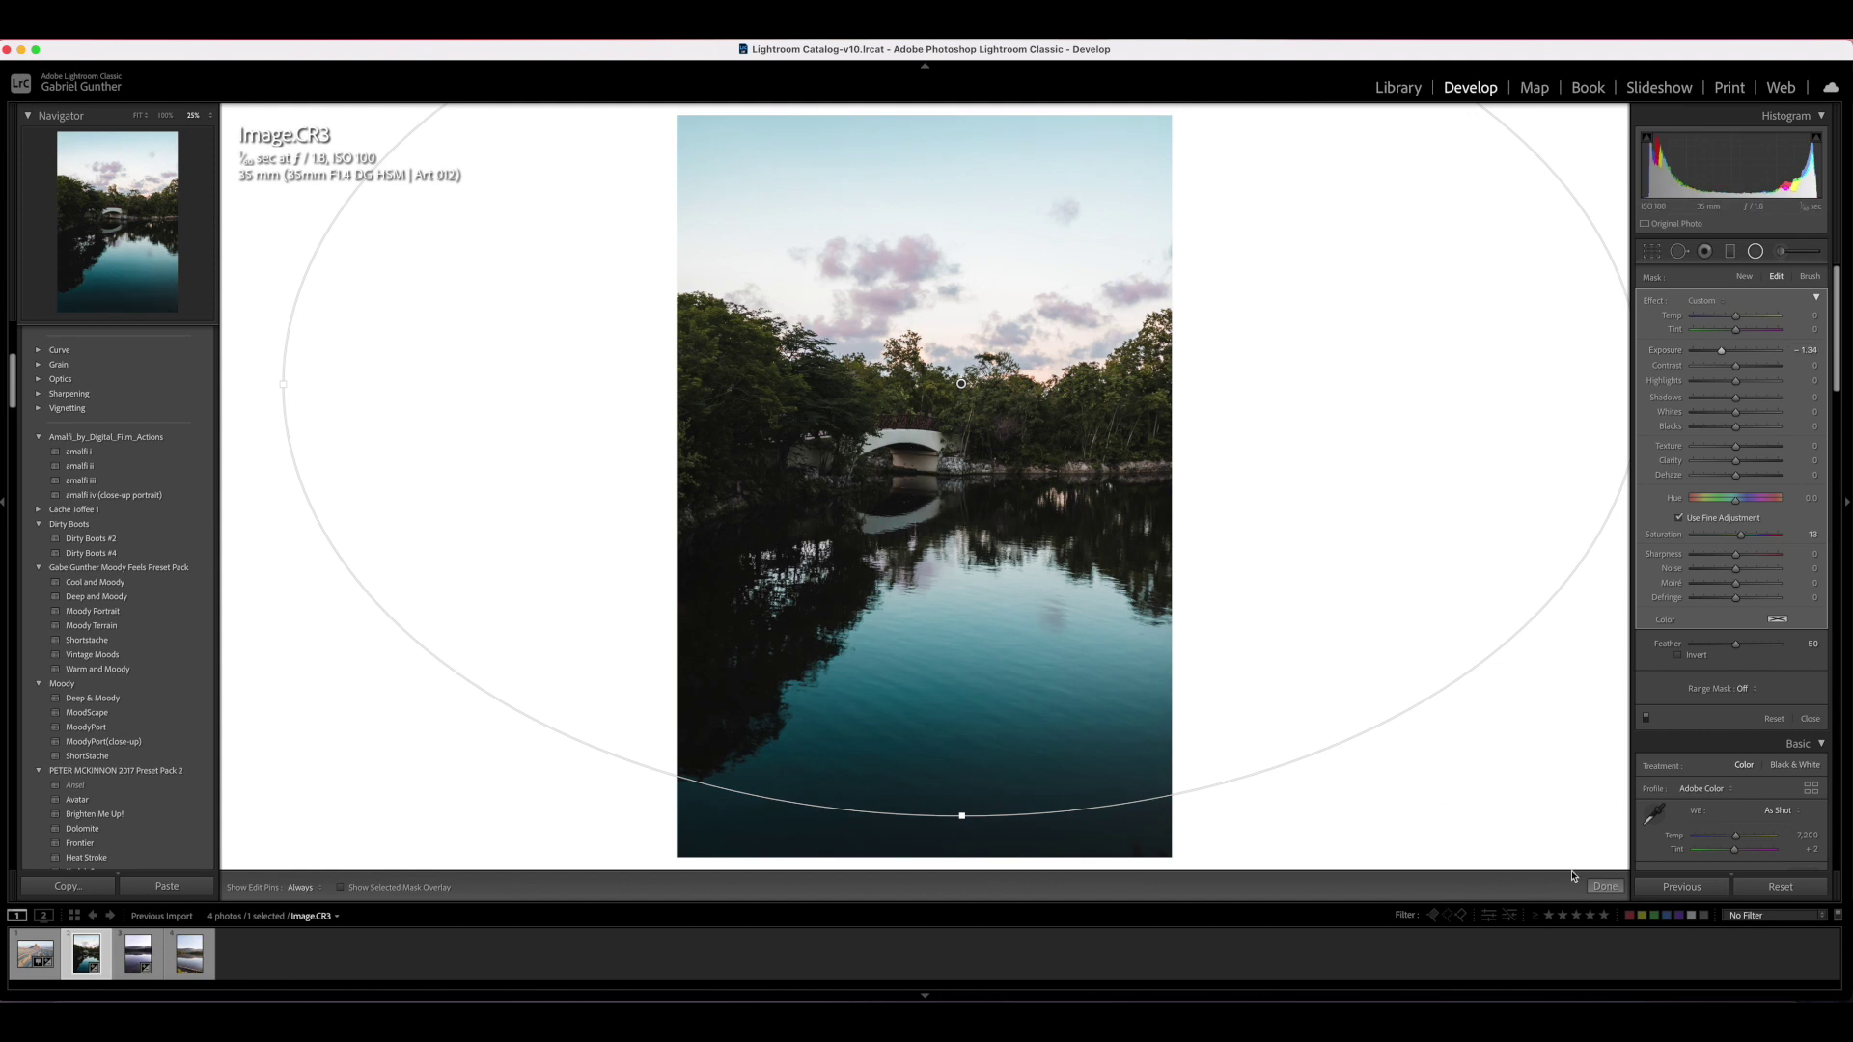
click(1605, 886)
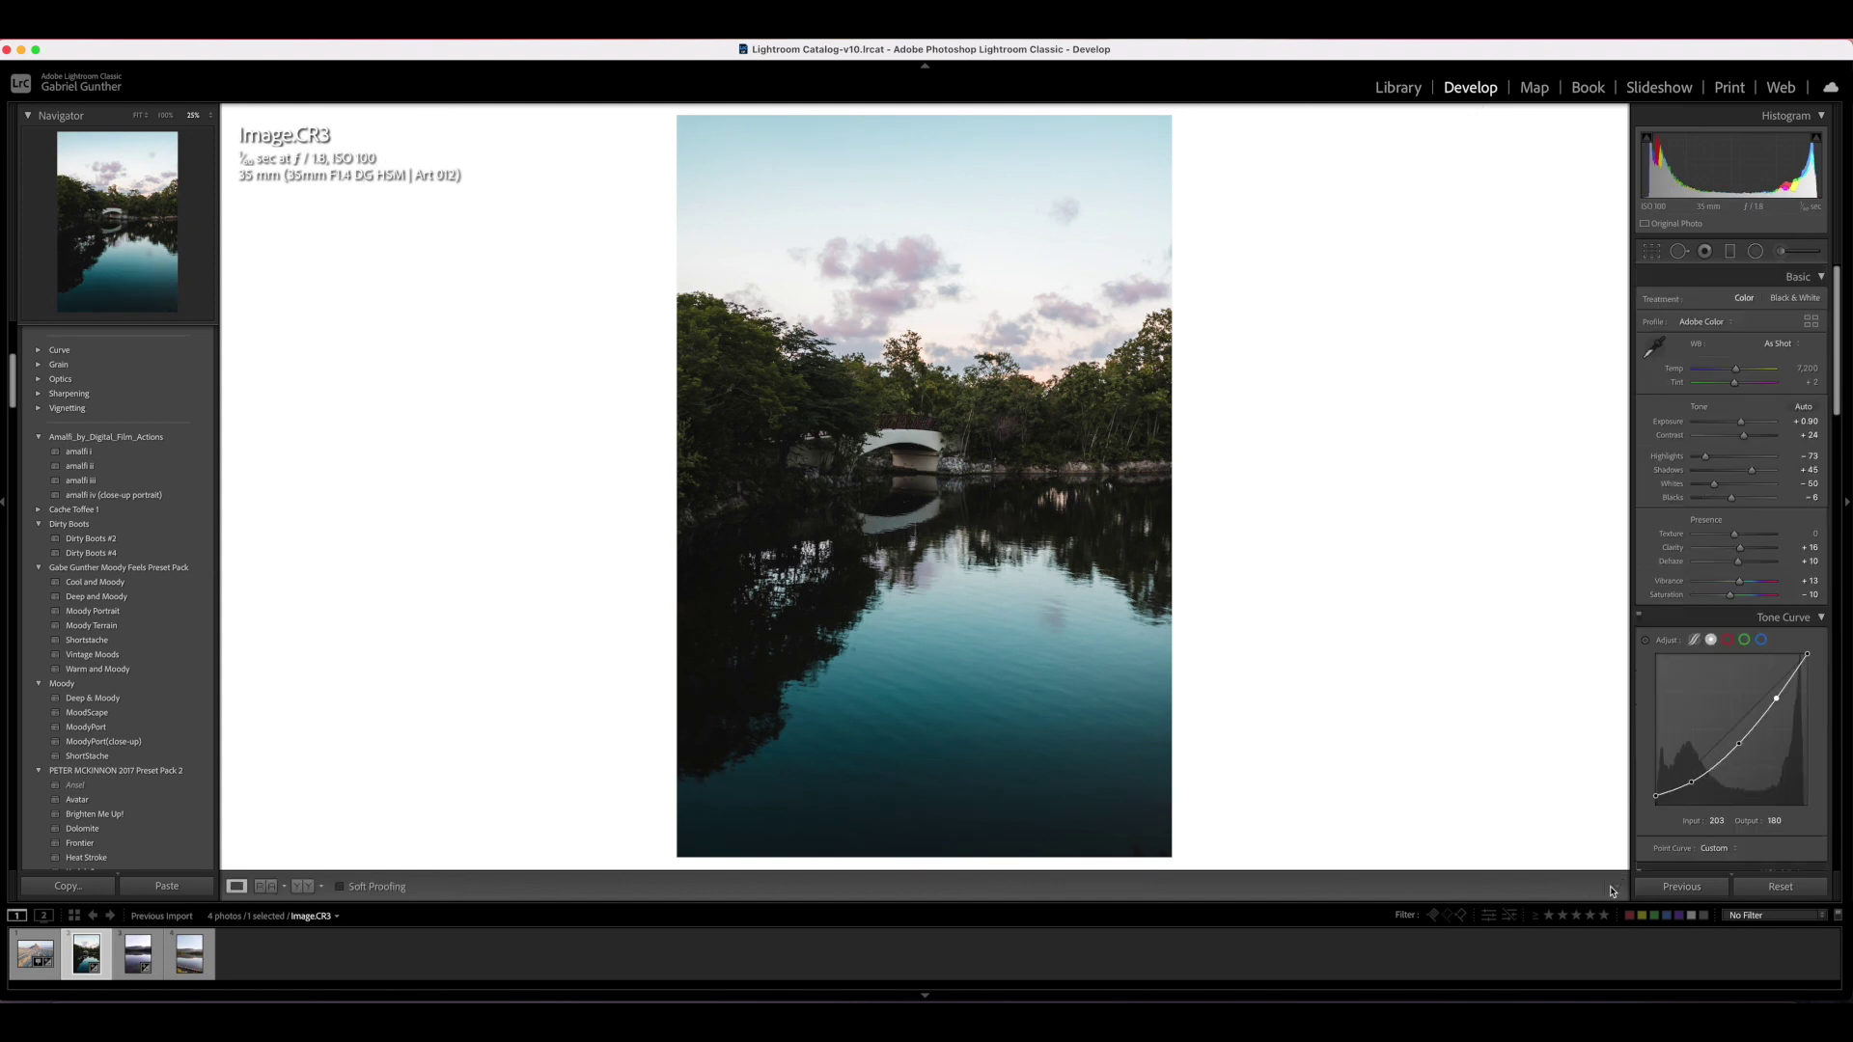
Crop the bridge photo to the 4 x 5 / 8 x 10 aspect ratio and compare it before and after
click(1651, 252)
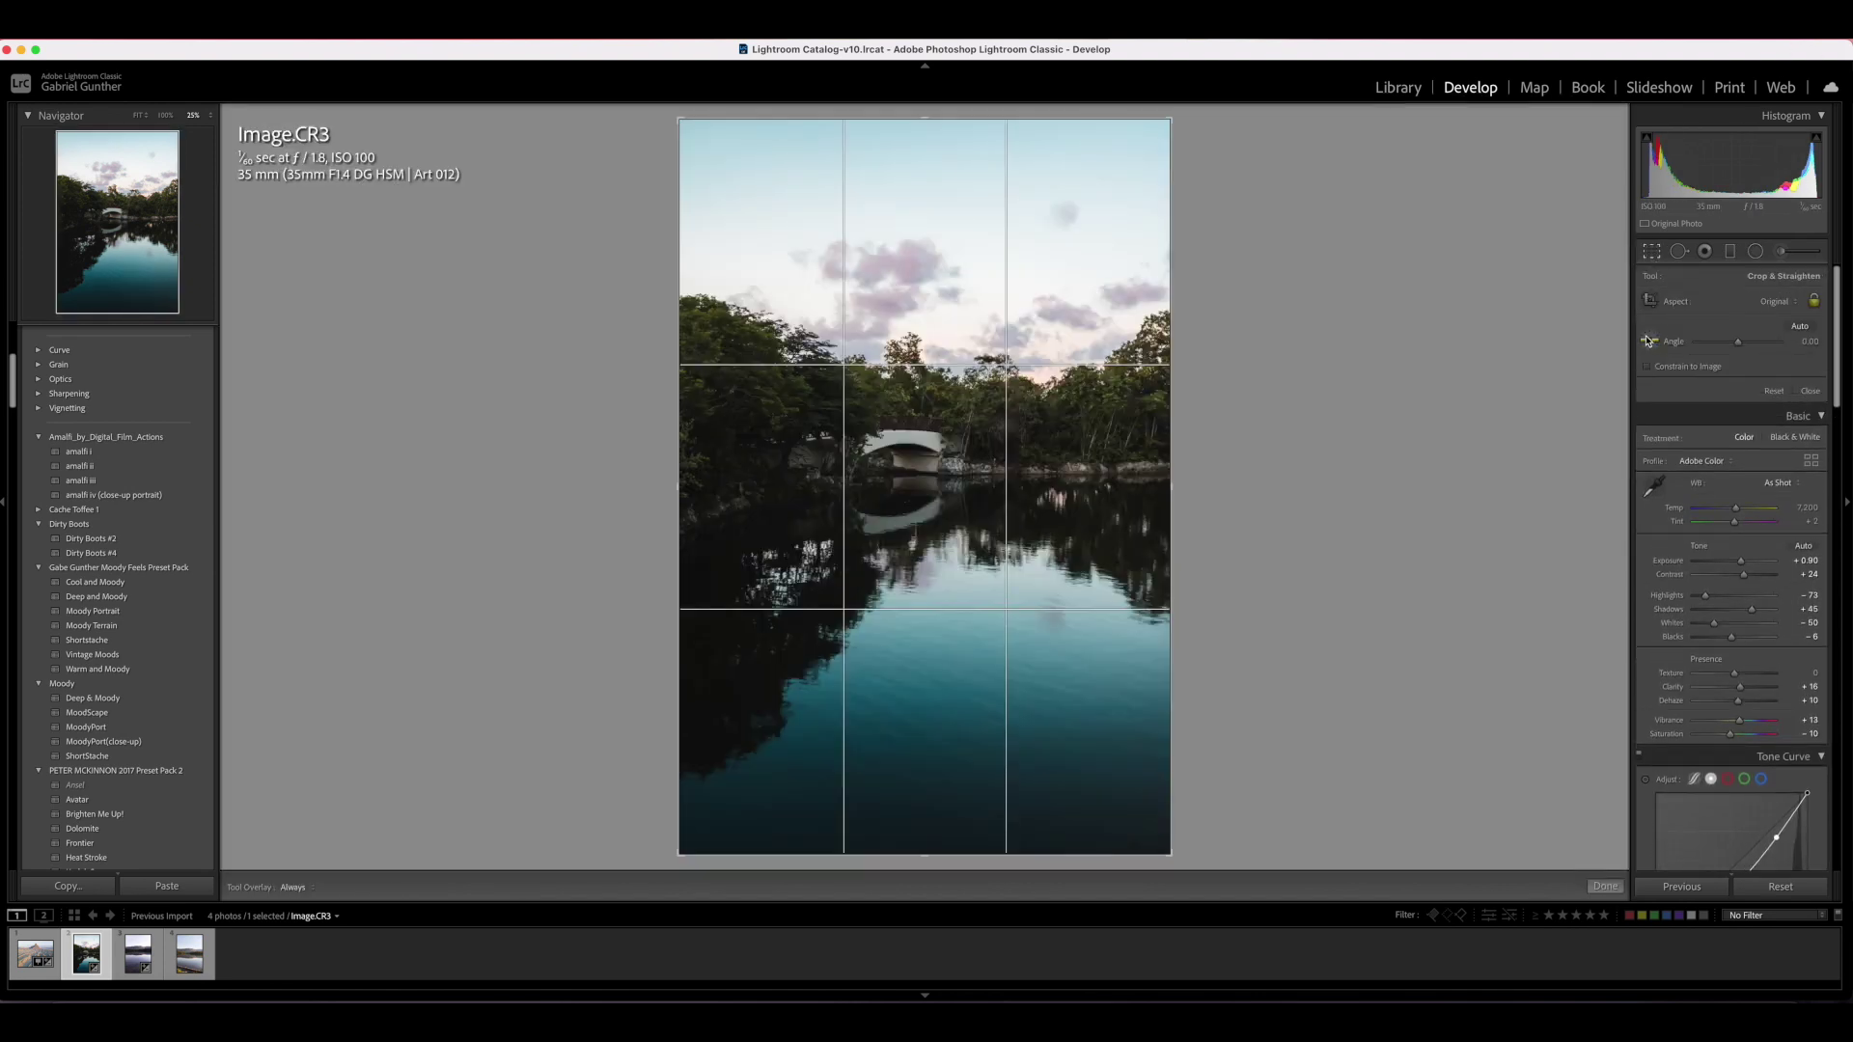
click(1774, 302)
click(1749, 357)
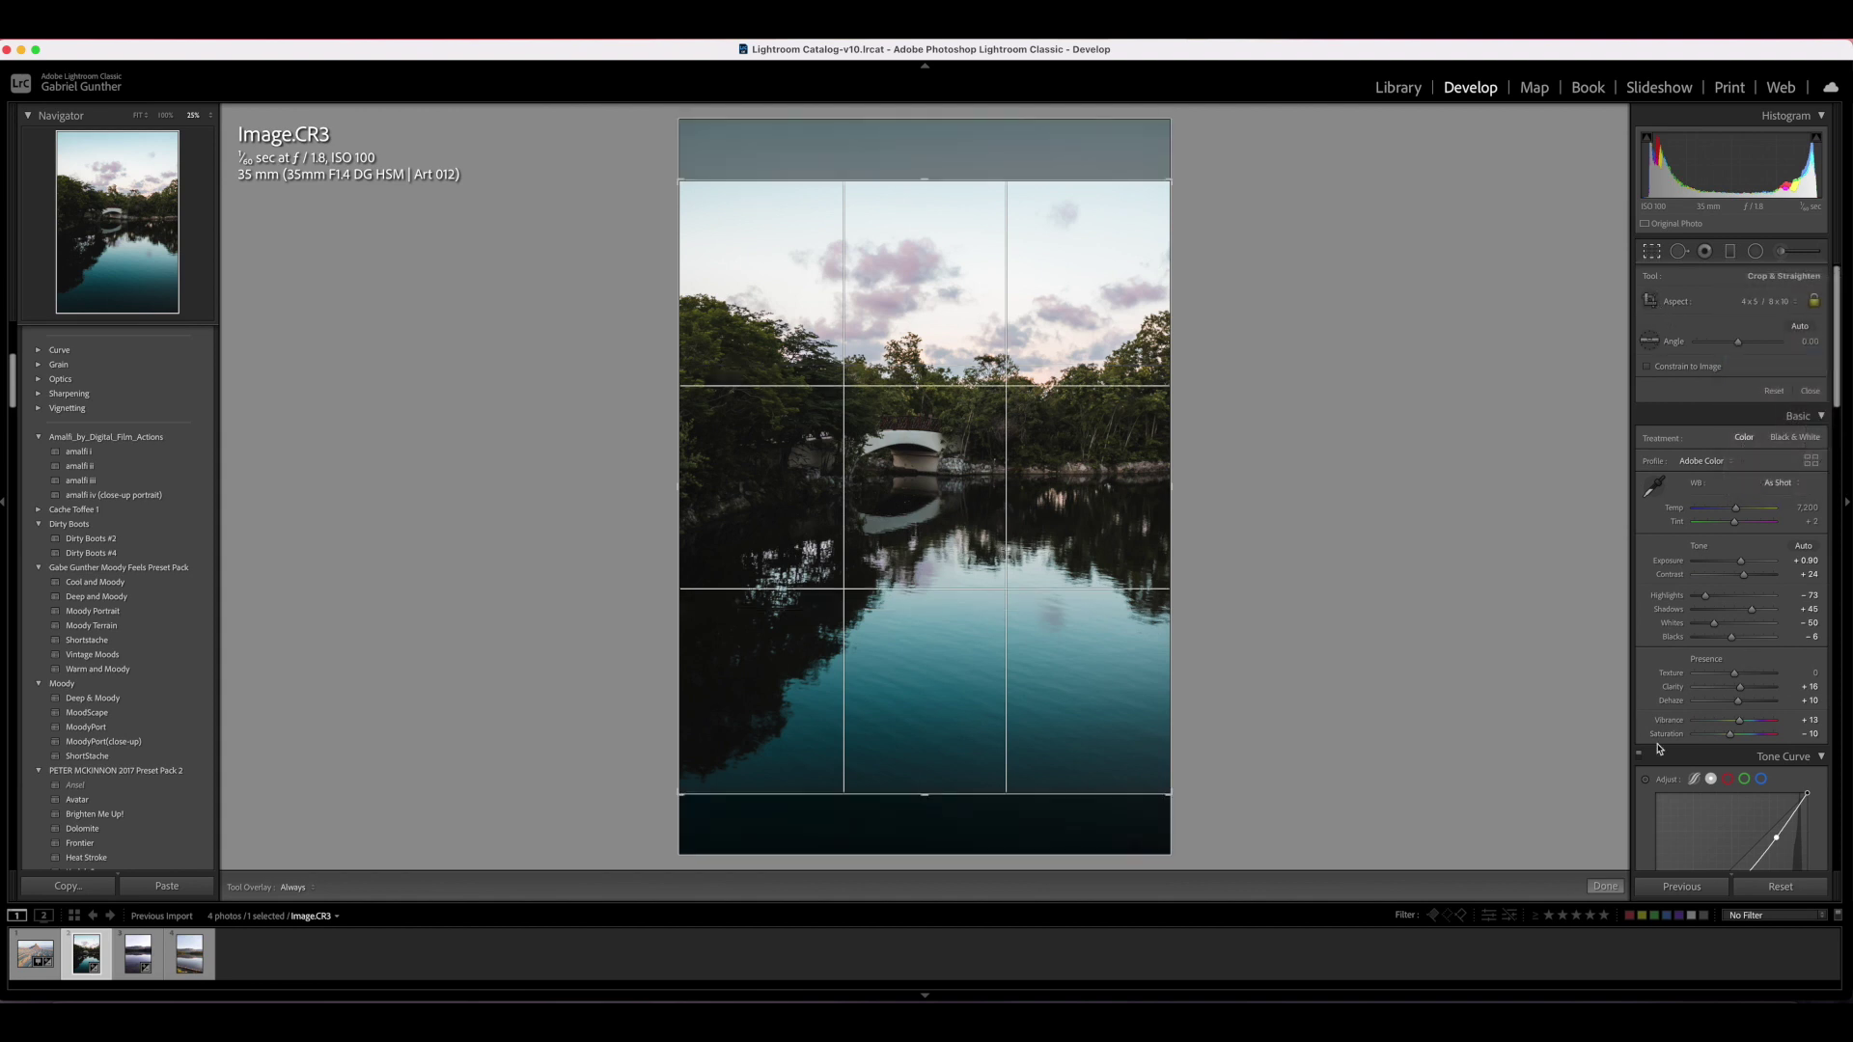
click(1612, 888)
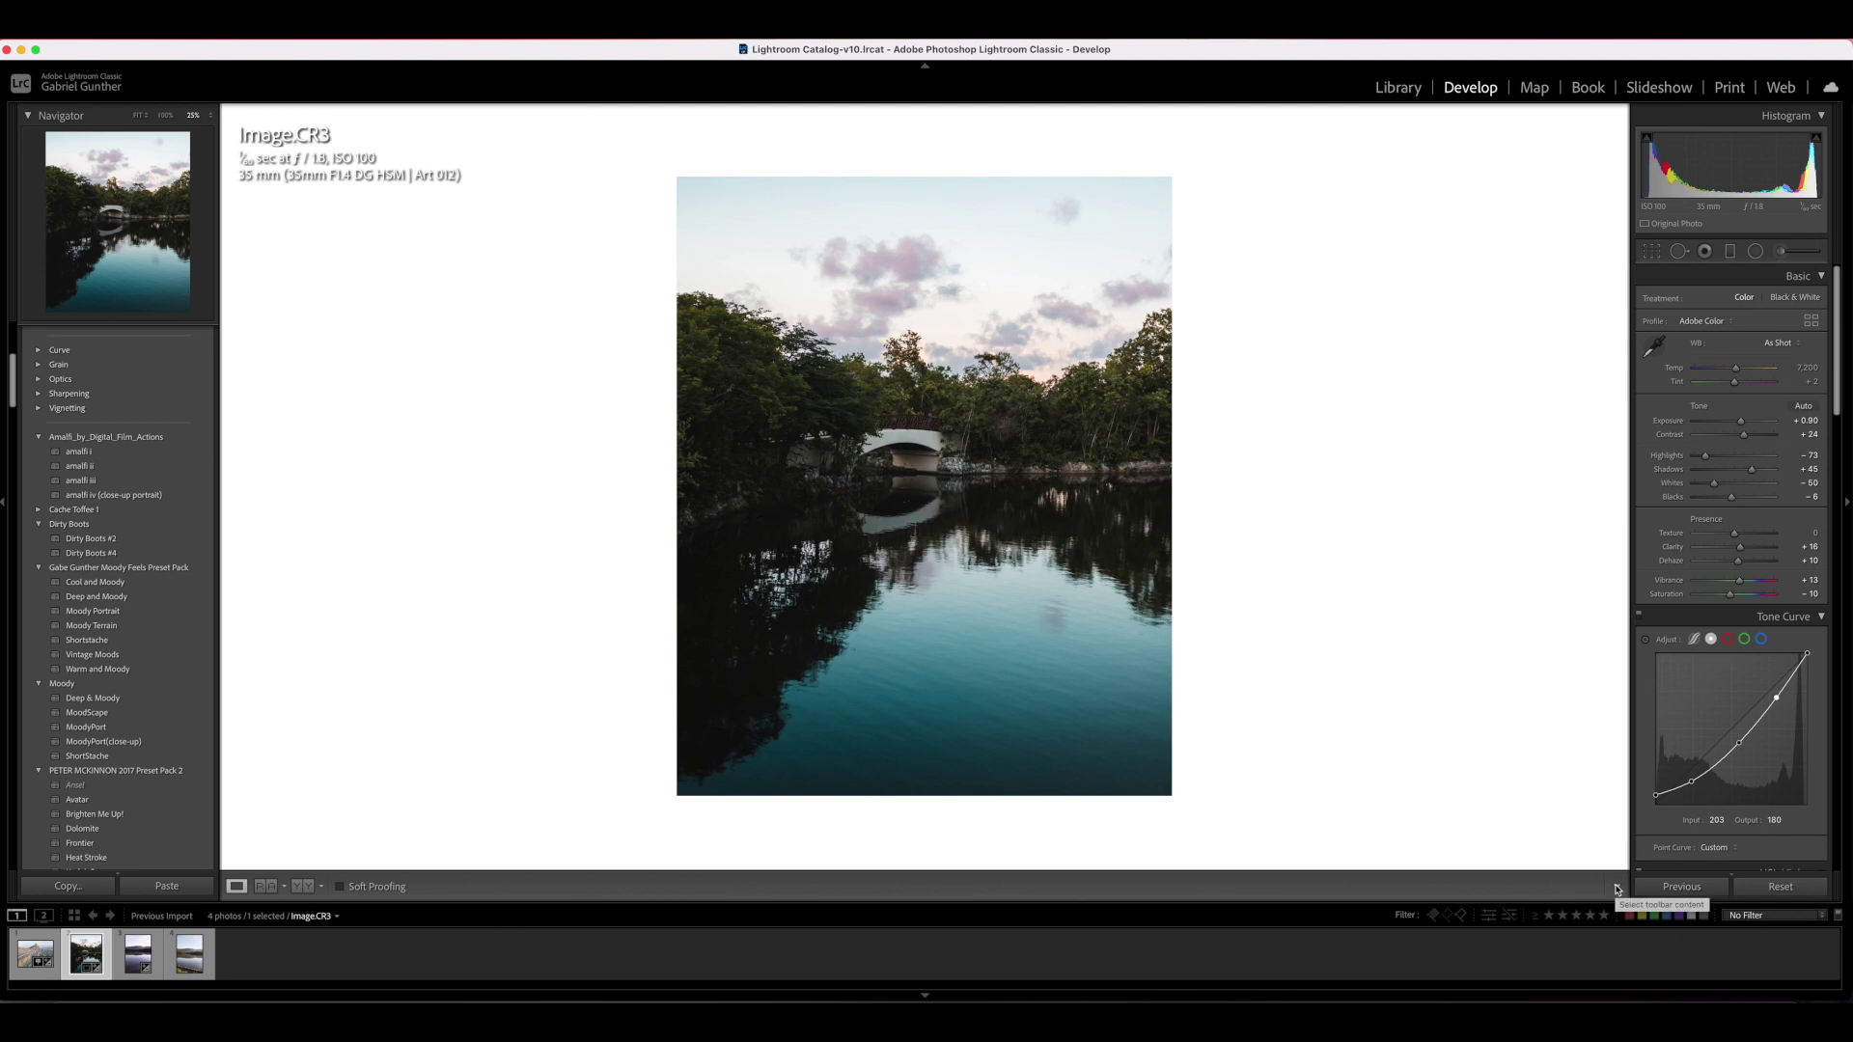
key(backslash)
key(backslash)
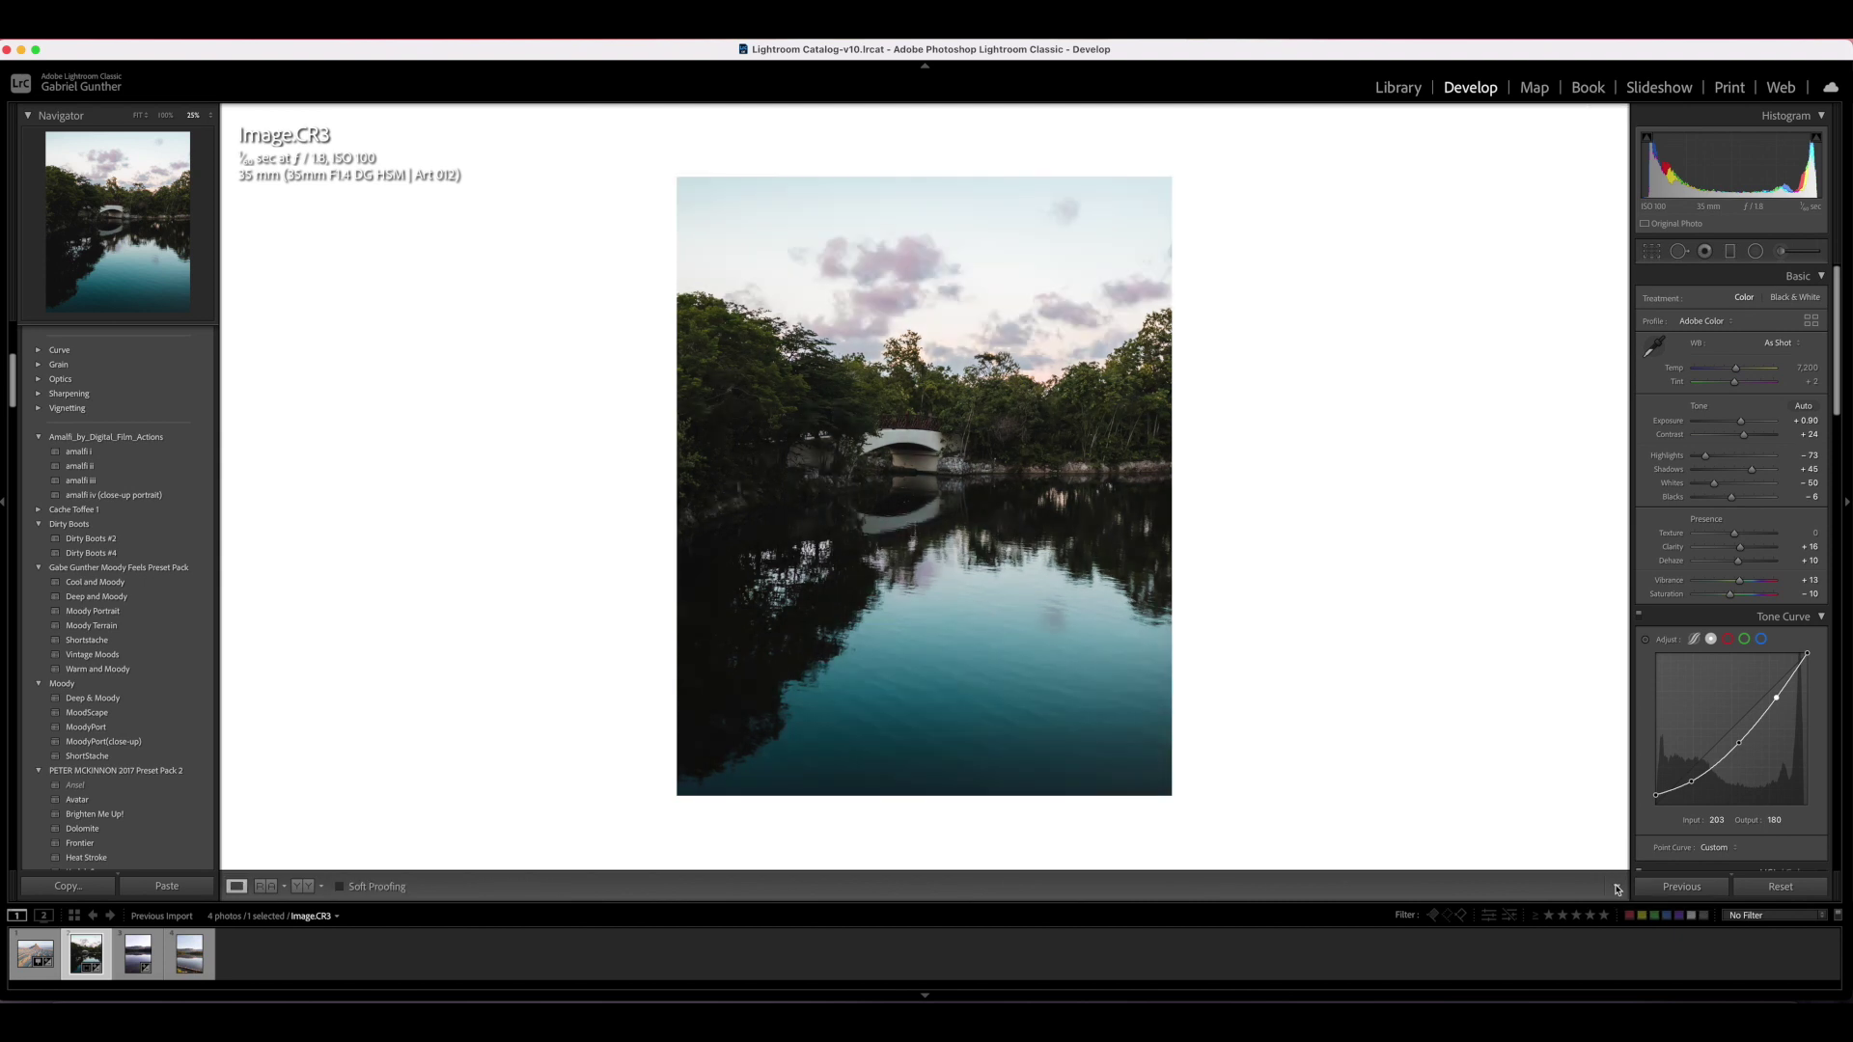